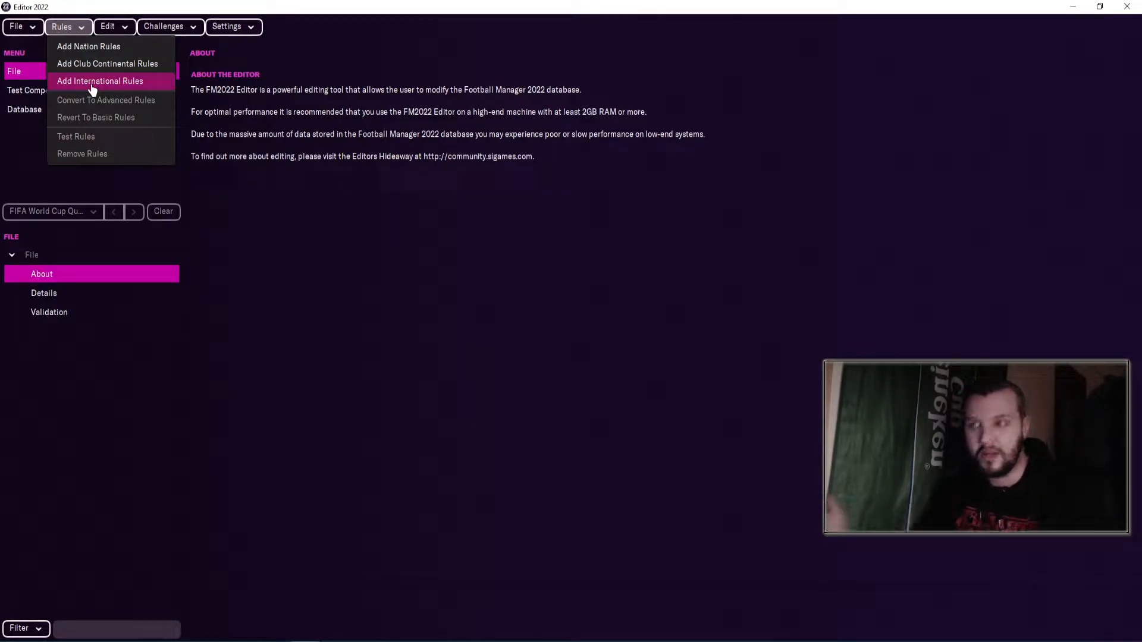
Step: Add international rules to the file and create a new competition entry in them
left_click(93, 87)
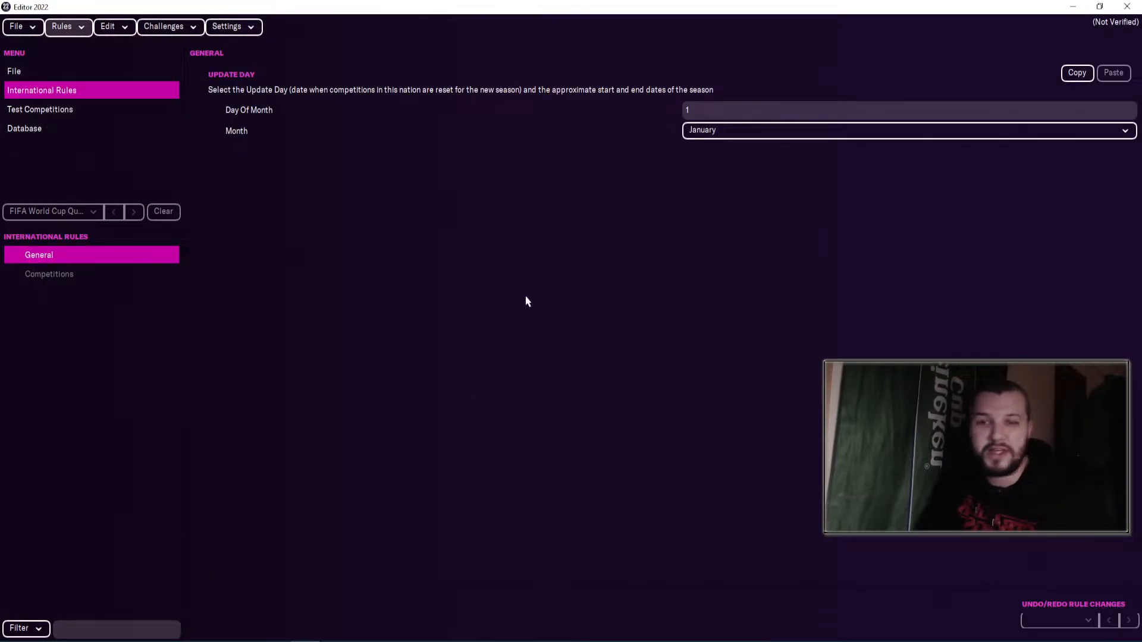
left_click(71, 276)
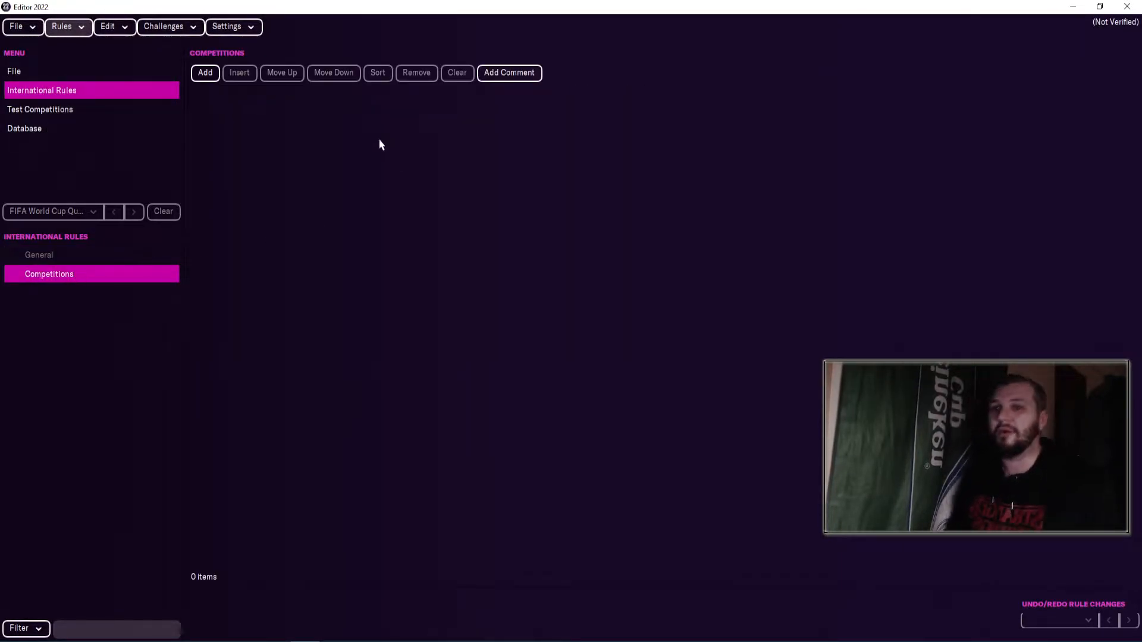
left_click(205, 73)
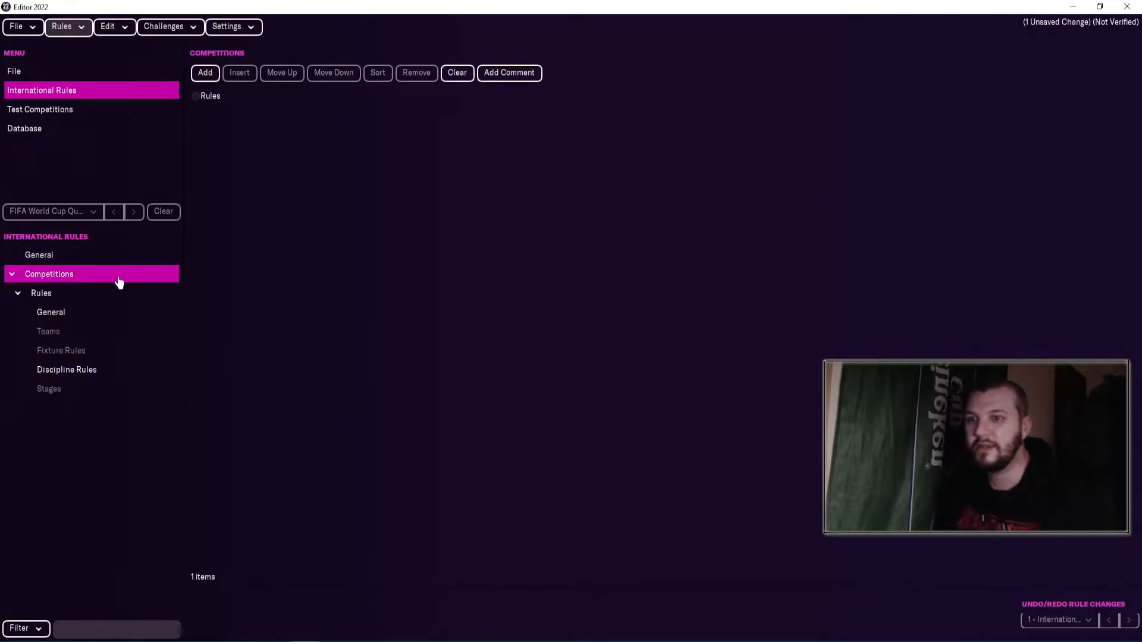
Step: Set the new competition's type to International Qualifiers and its finals competition to FIFA World Cup
left_click(60, 315)
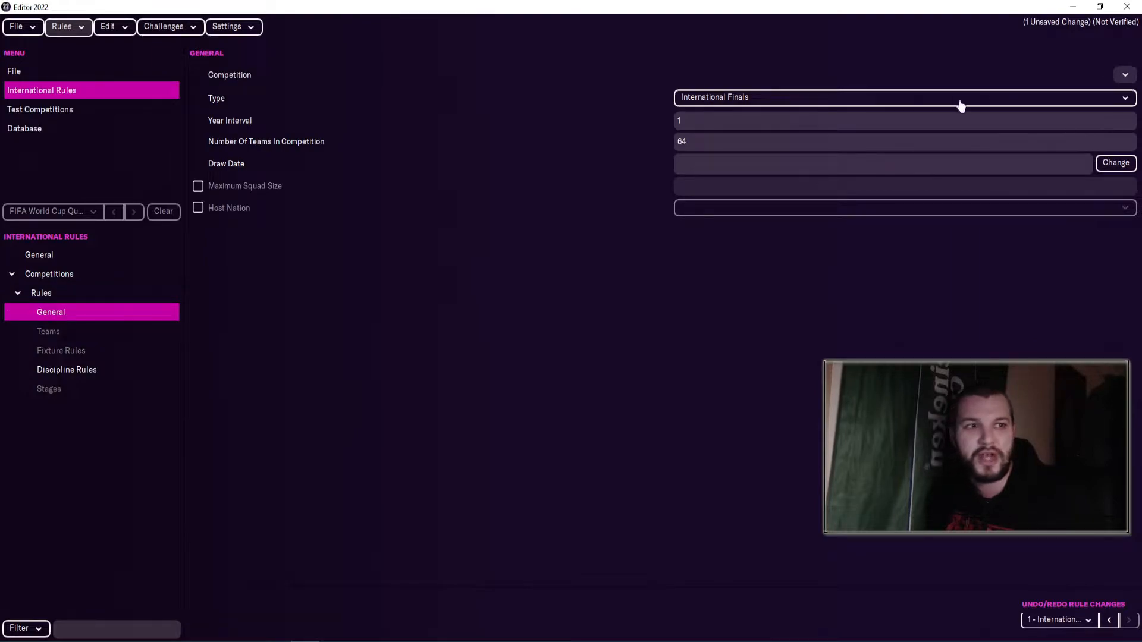
left_click(757, 107)
left_click(760, 222)
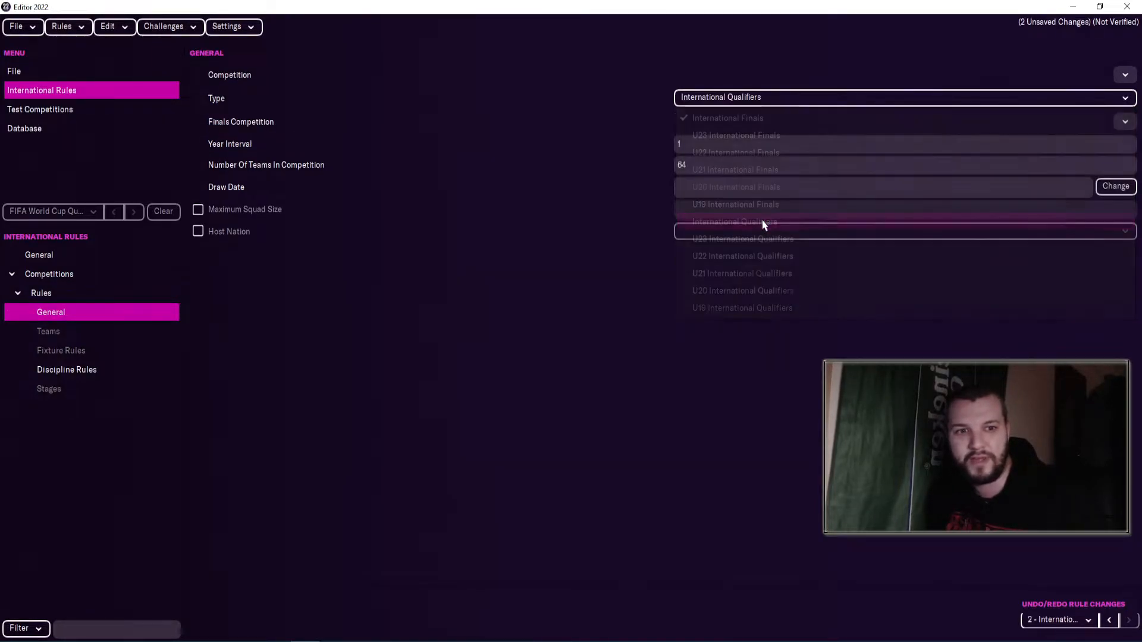
left_click(1125, 122)
left_click(1107, 146)
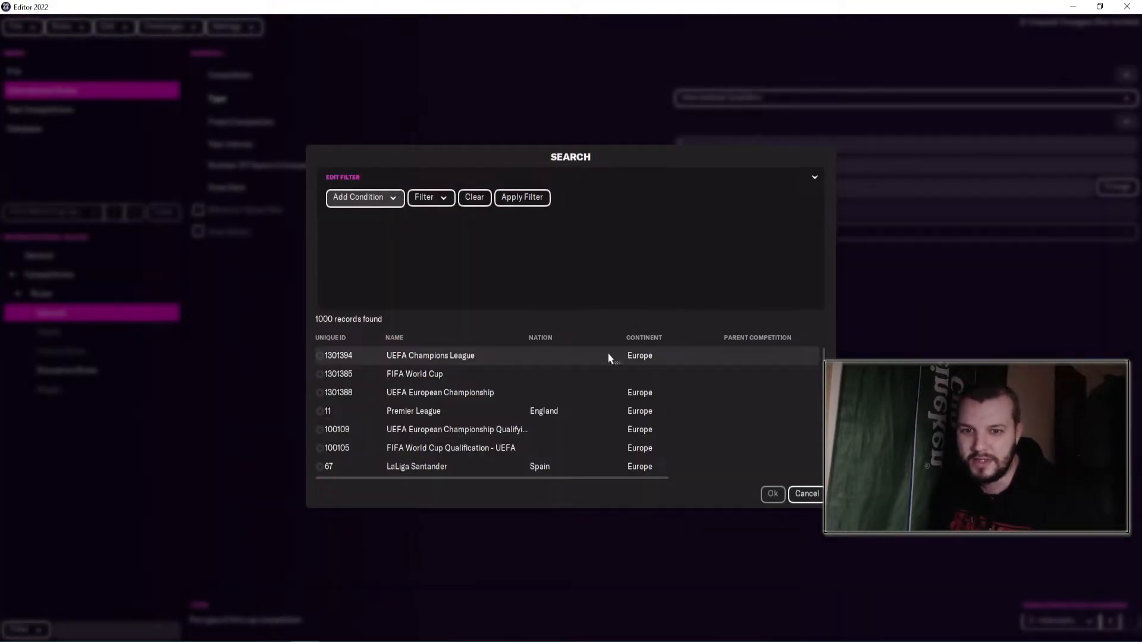
double_click(447, 377)
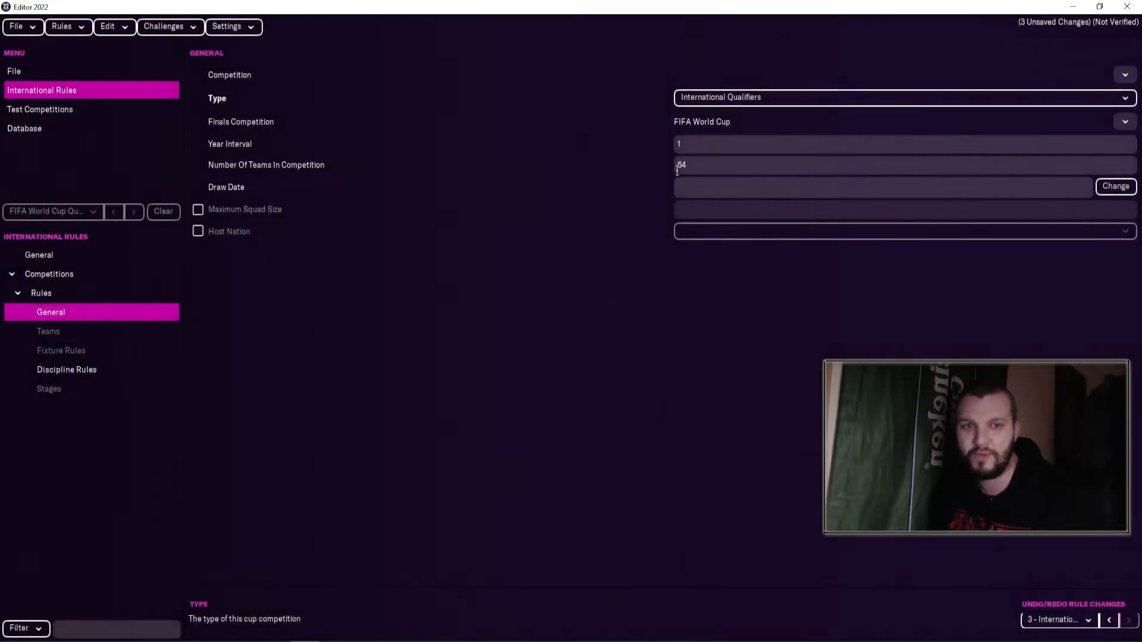
Step: Assign FIFA World Cup Qualification - UEFA as the competition these rules apply to
left_click(1124, 77)
left_click(1114, 94)
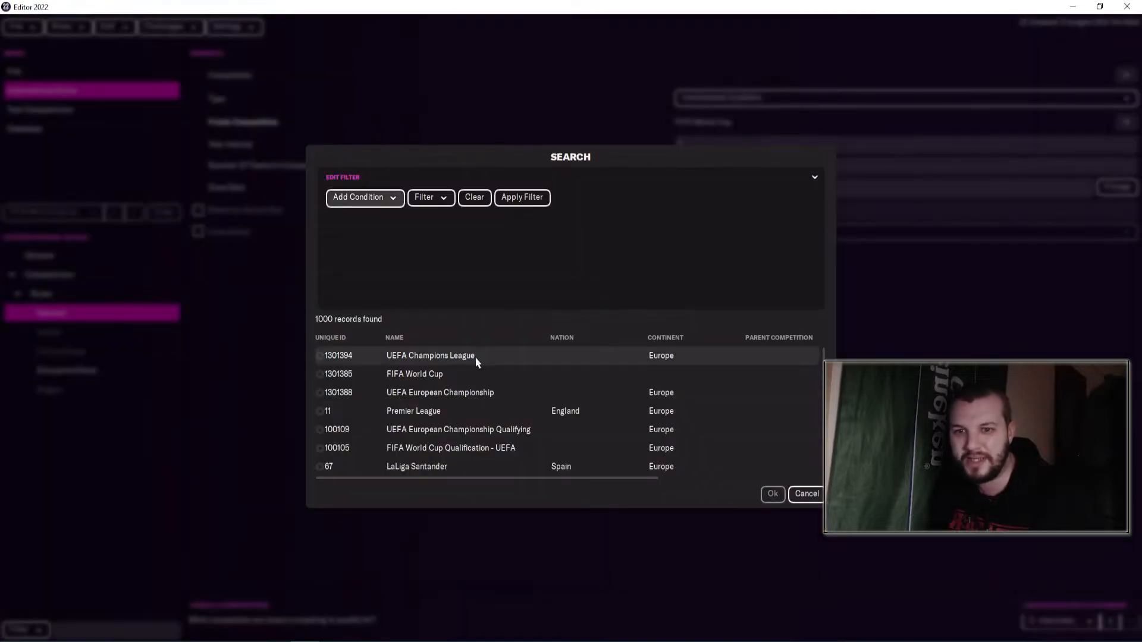
double_click(526, 450)
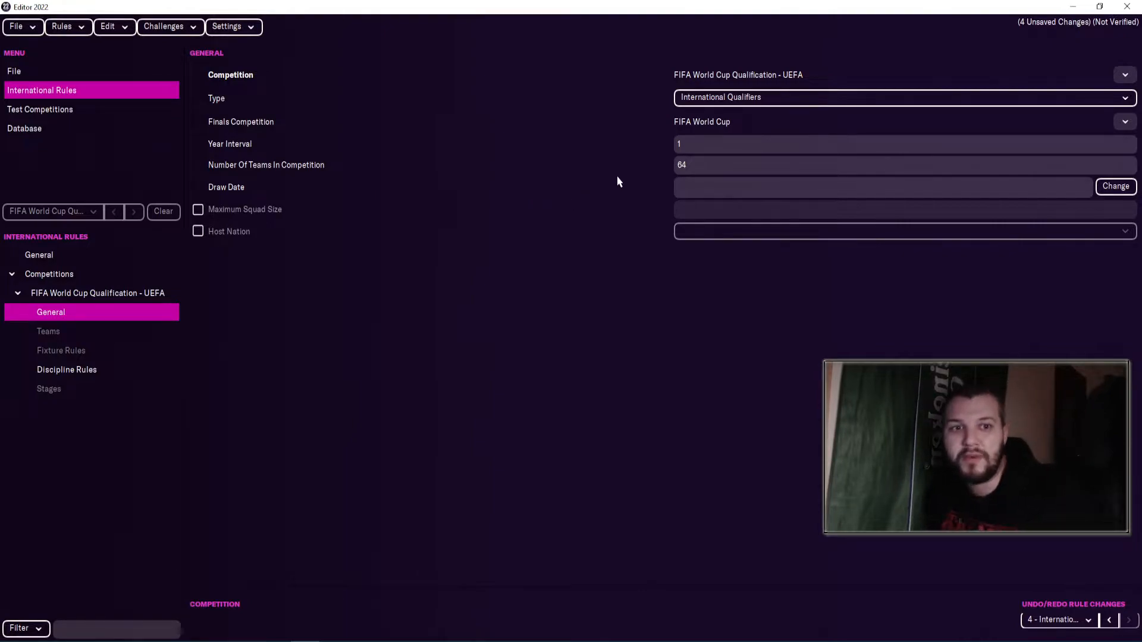
Step: Set the number of teams in the competition to 56 and enable a maximum squad size of 23
left_click(713, 166)
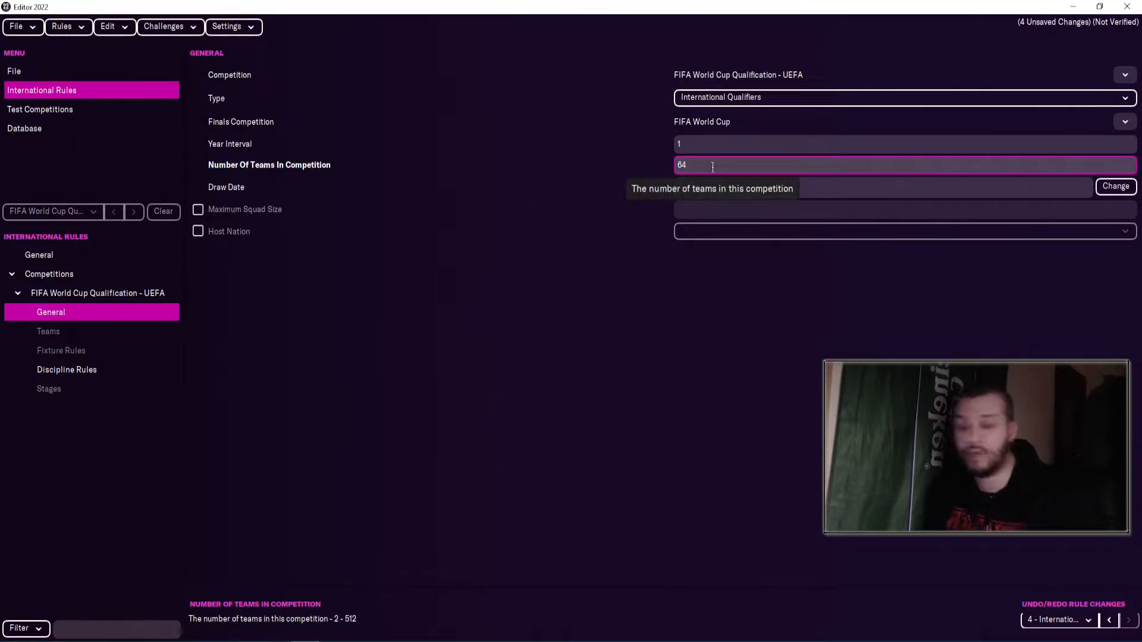
left_click_drag(712, 168, 497, 162)
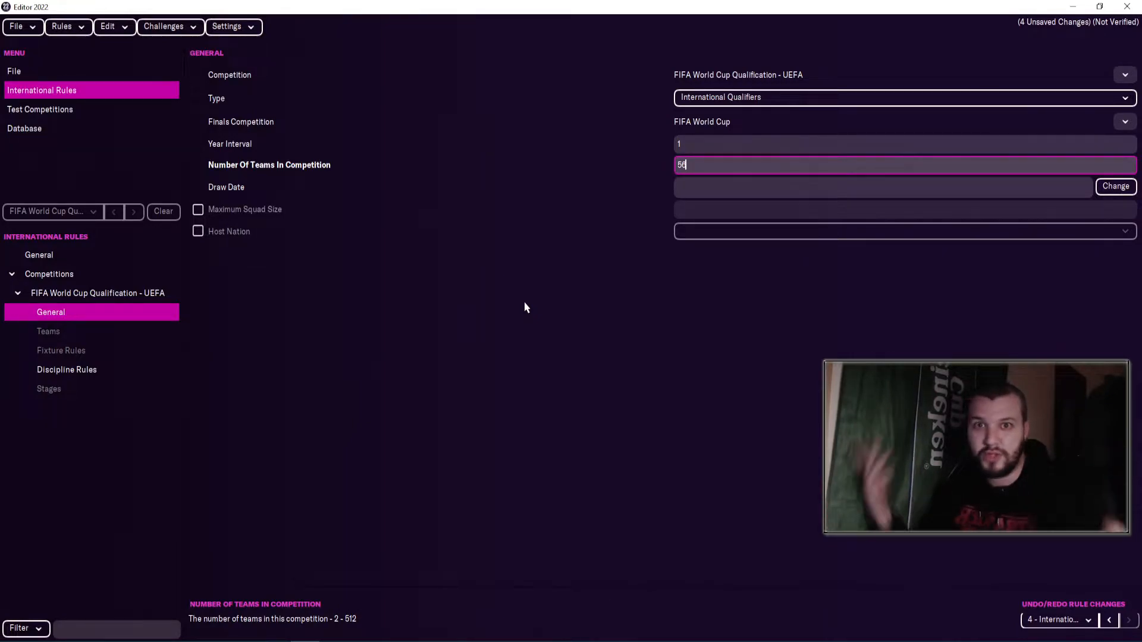
left_click(198, 209)
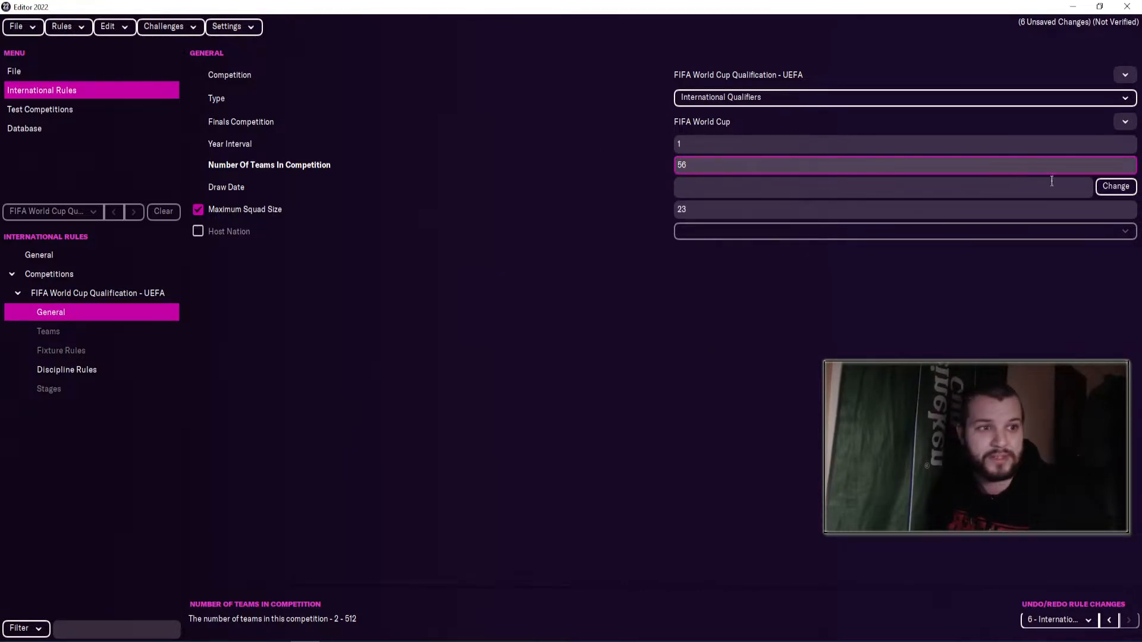
Step: Set the competition's draw date to 1 August 2021
left_click(1115, 187)
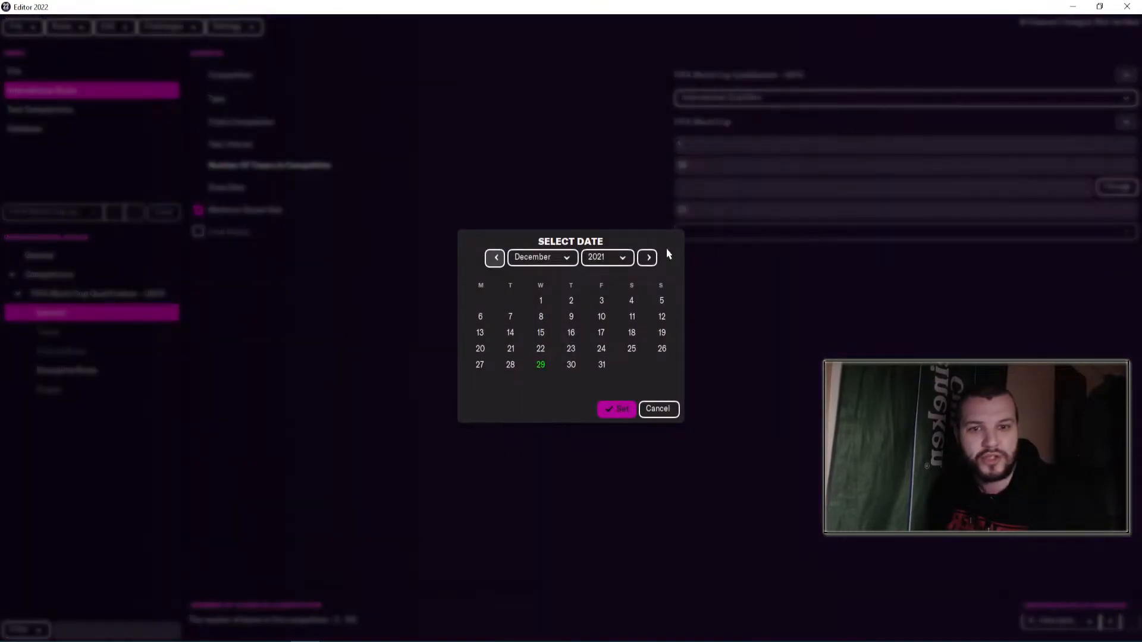
left_click(658, 411)
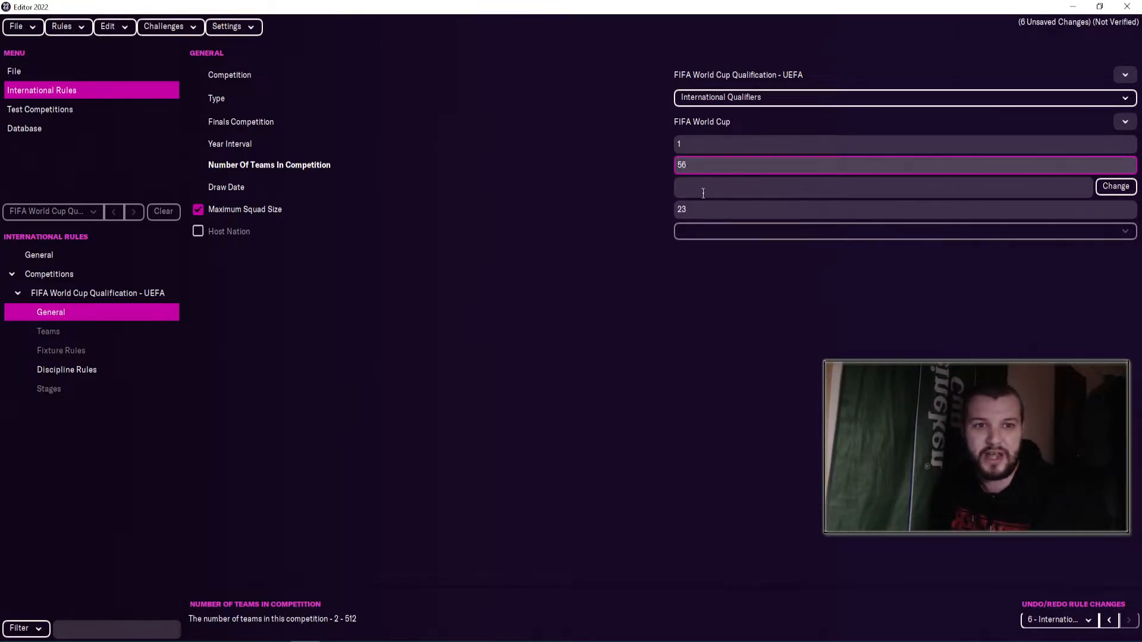
left_click(1116, 188)
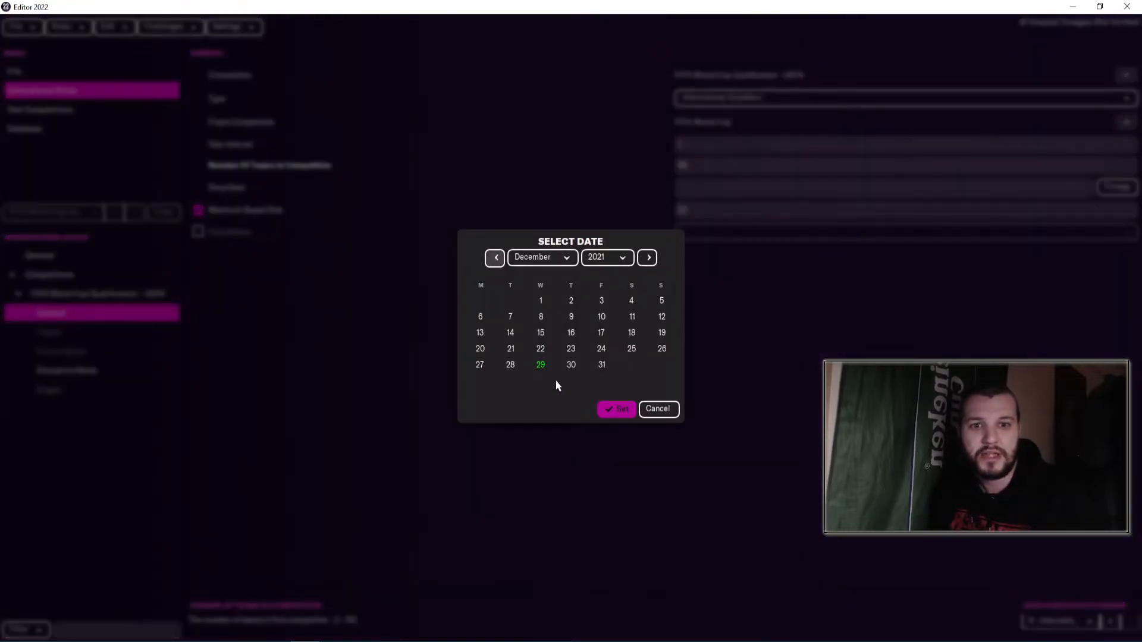
left_click(502, 264)
left_click(502, 265)
left_click(501, 264)
left_click(501, 264)
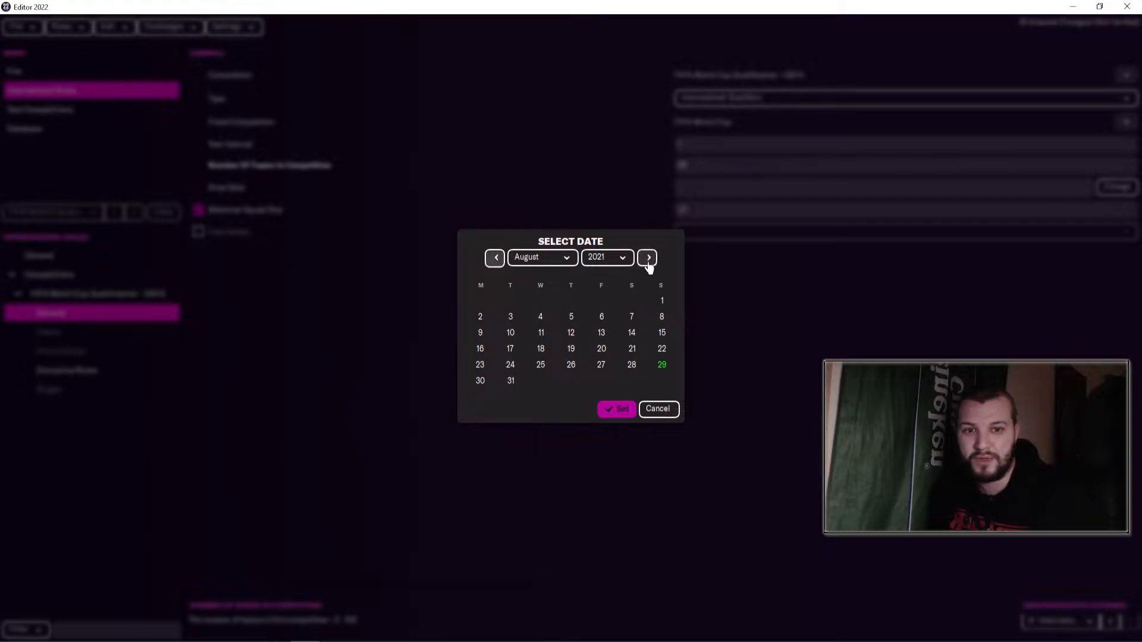
left_click(662, 302)
left_click(619, 410)
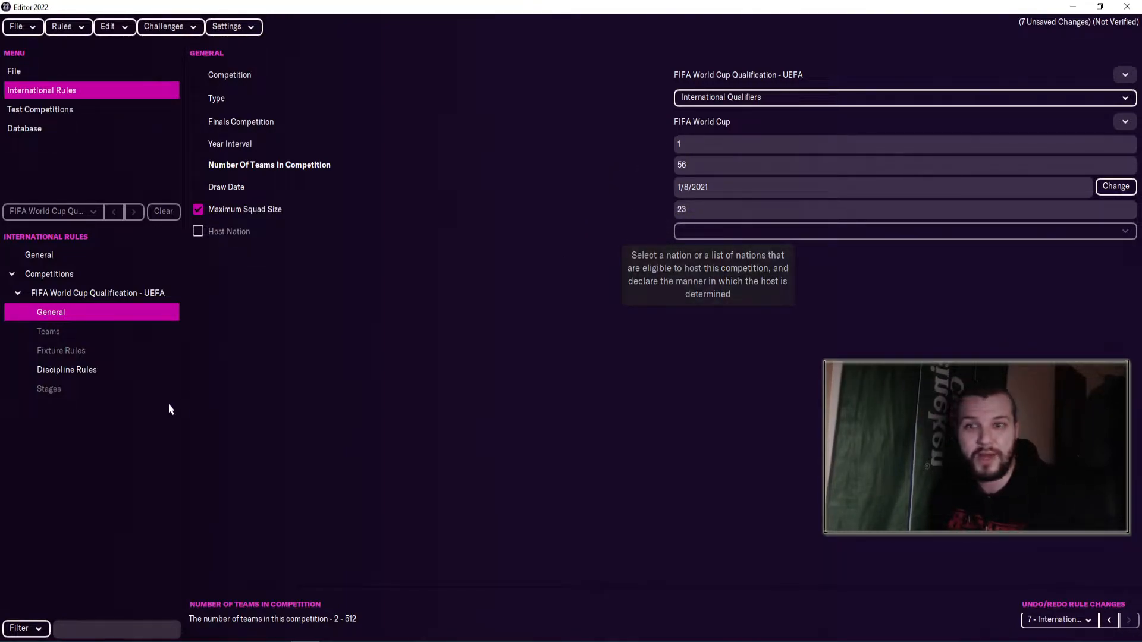
Step: Add a team entry to the competition that picks 56 teams from the continent Europe
left_click(81, 334)
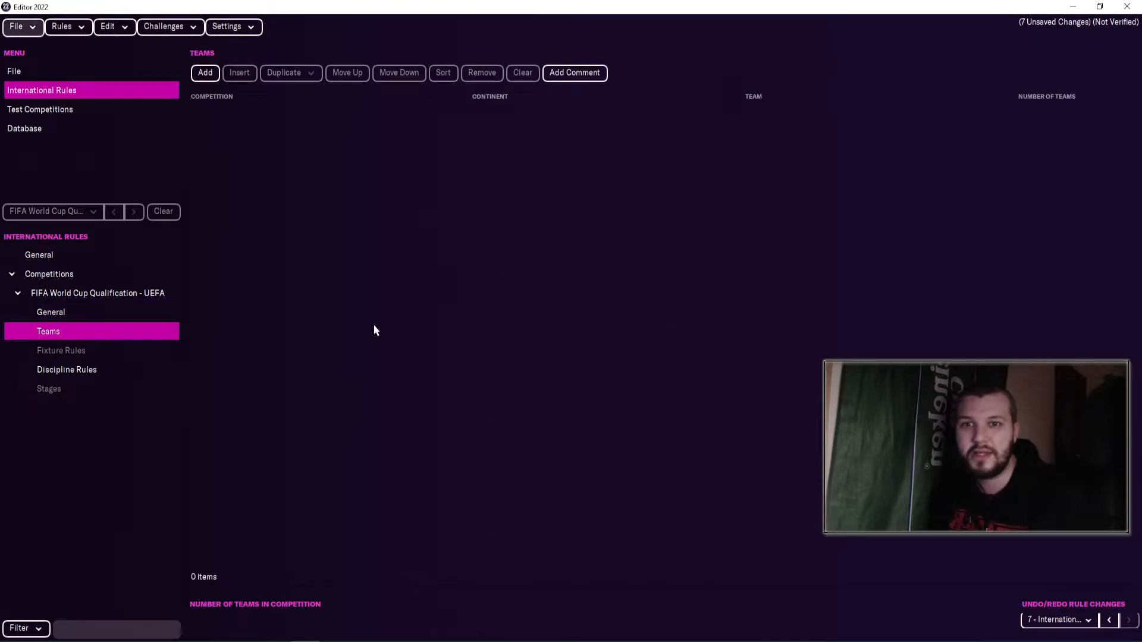
left_click(205, 72)
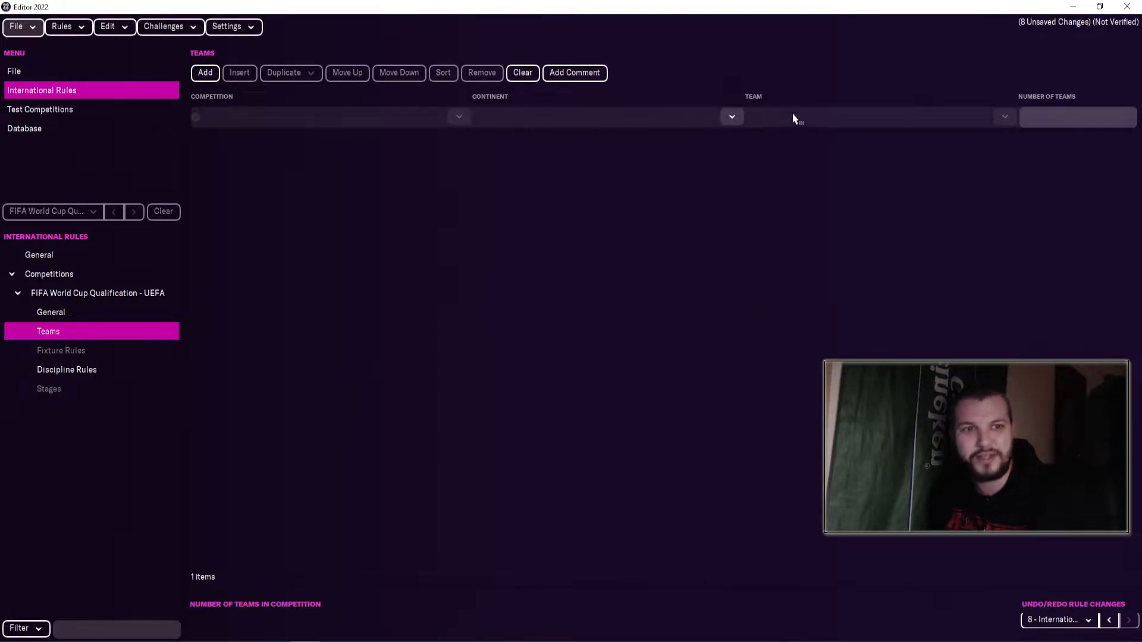
left_click(1072, 114)
left_click(732, 117)
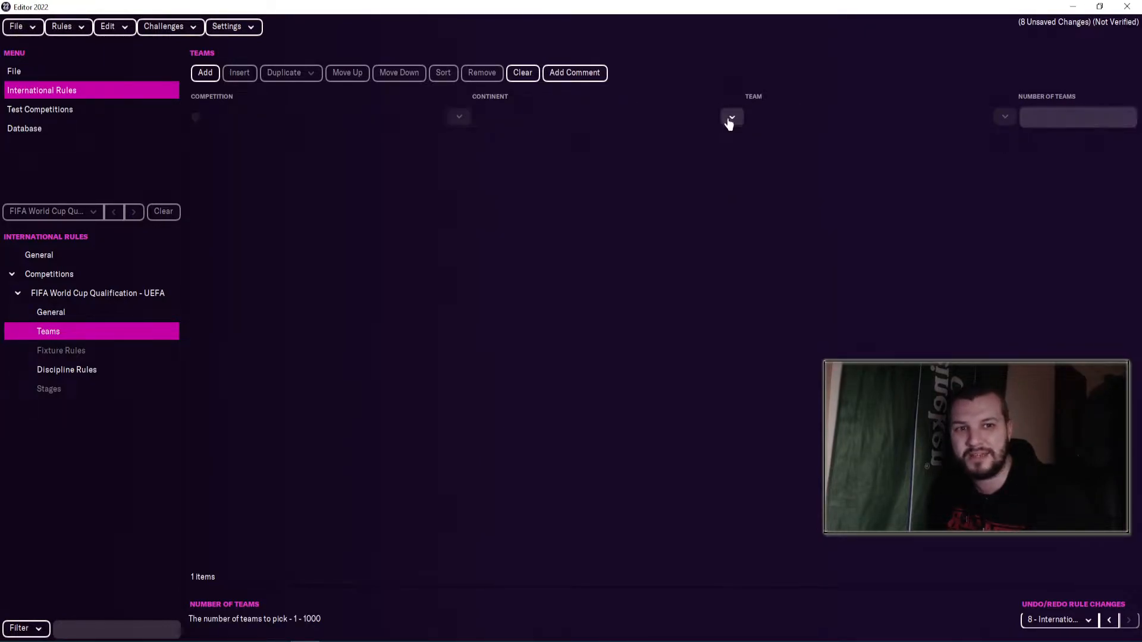
left_click(744, 136)
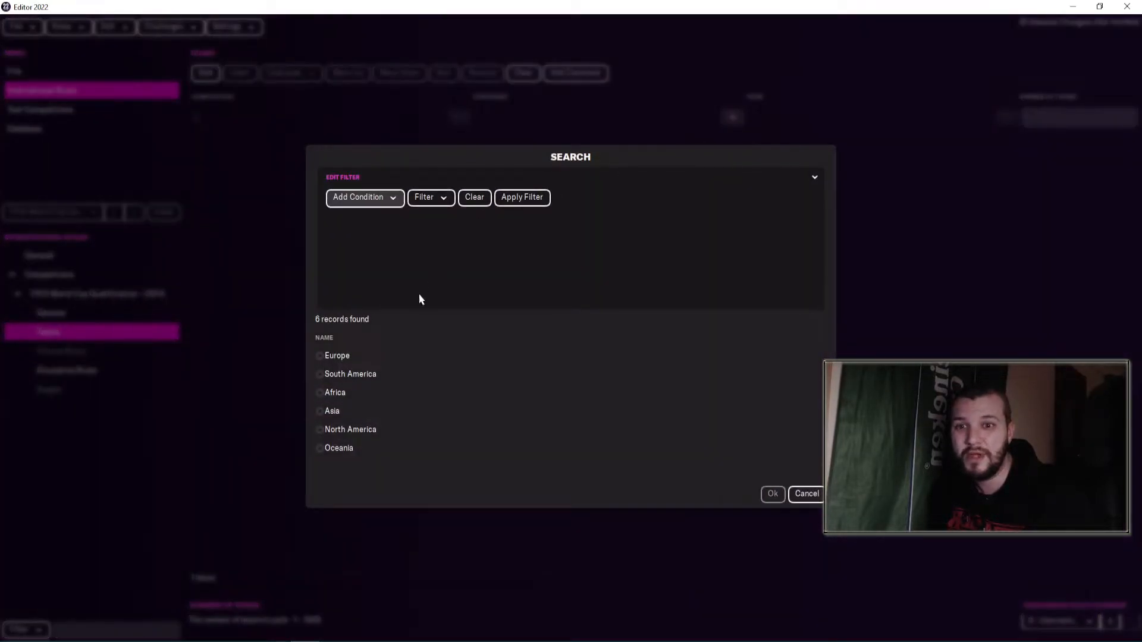
double_click(377, 357)
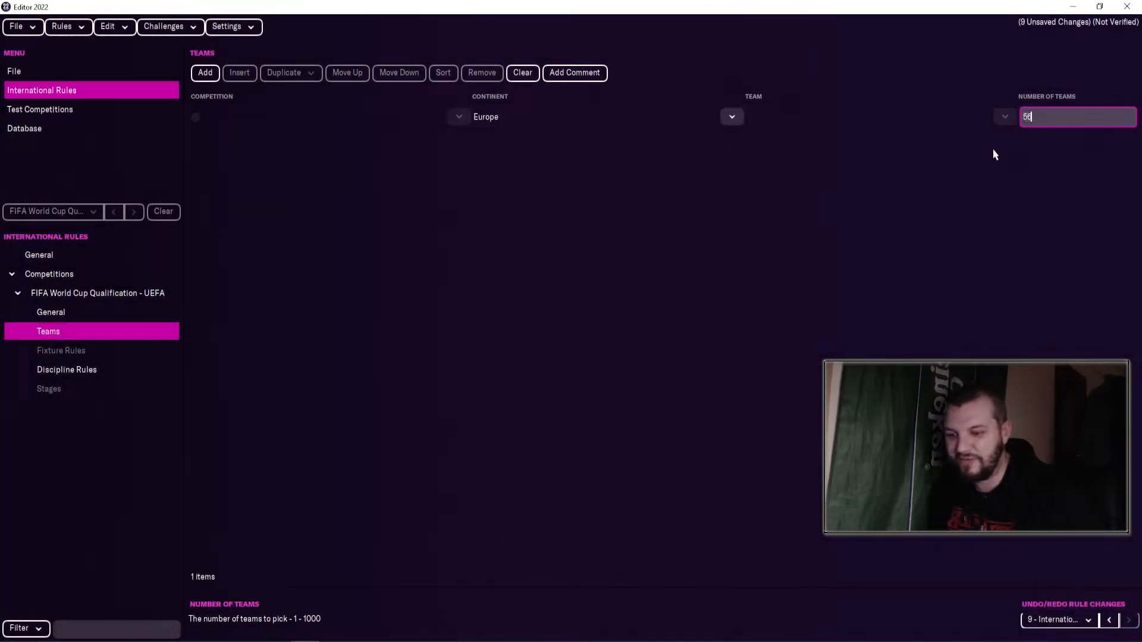
Step: Enable the 3 From 7 substitution rules for the fixtures, and review the competition's discipline rules and general settings
left_click(83, 351)
left_click(198, 74)
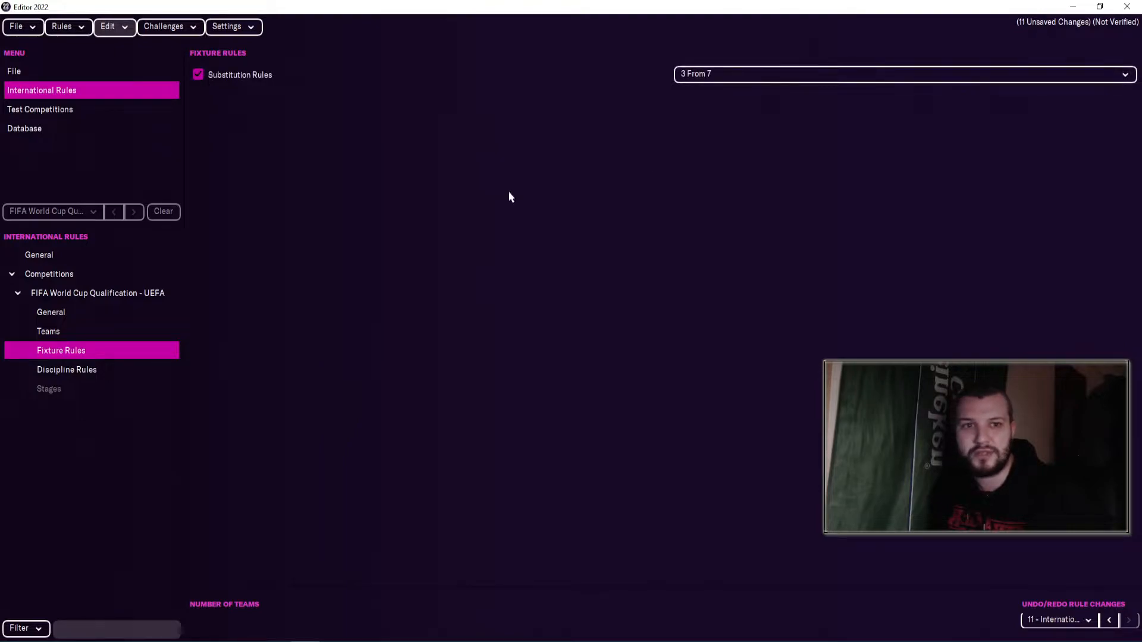
left_click(107, 369)
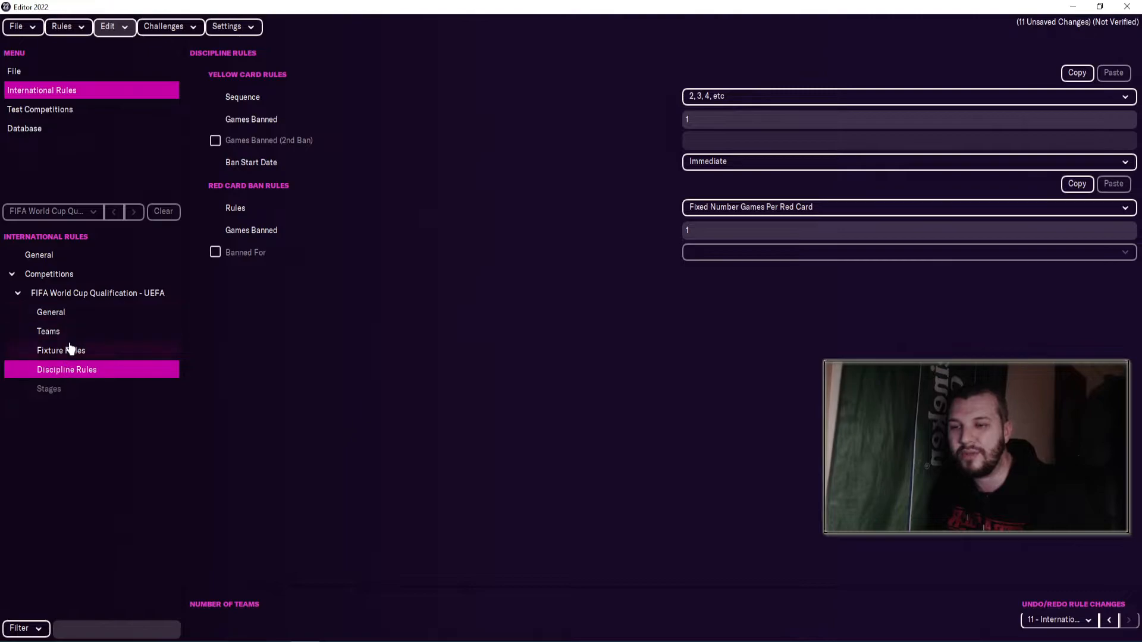
left_click(53, 313)
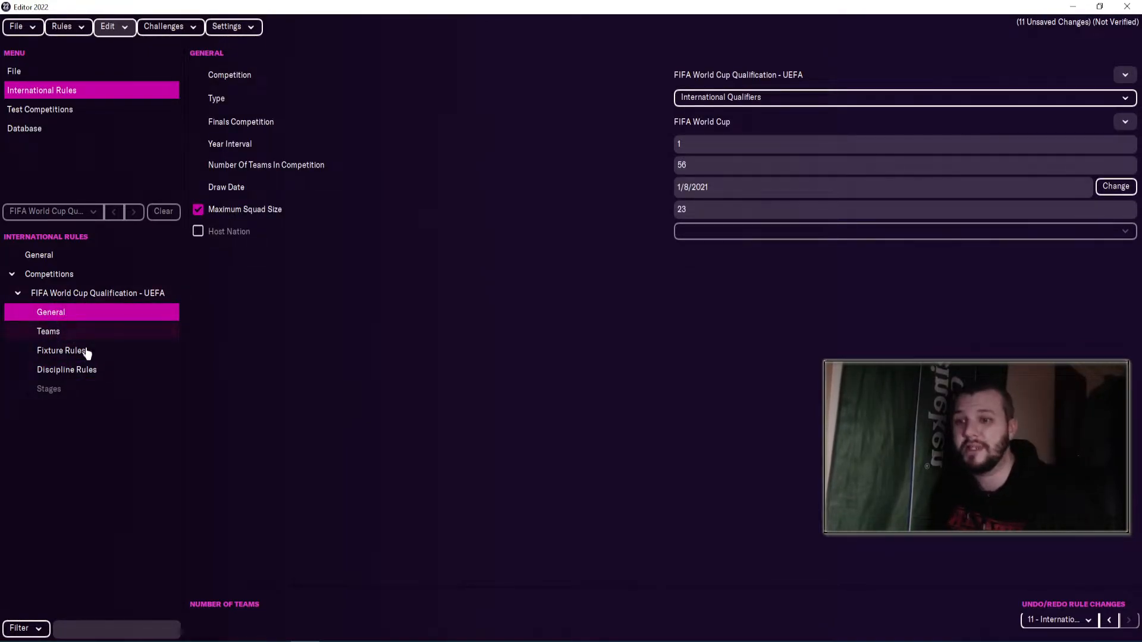
Step: Add a stage to the qualification competition and set its type to Group Stage
left_click(67, 389)
left_click(205, 74)
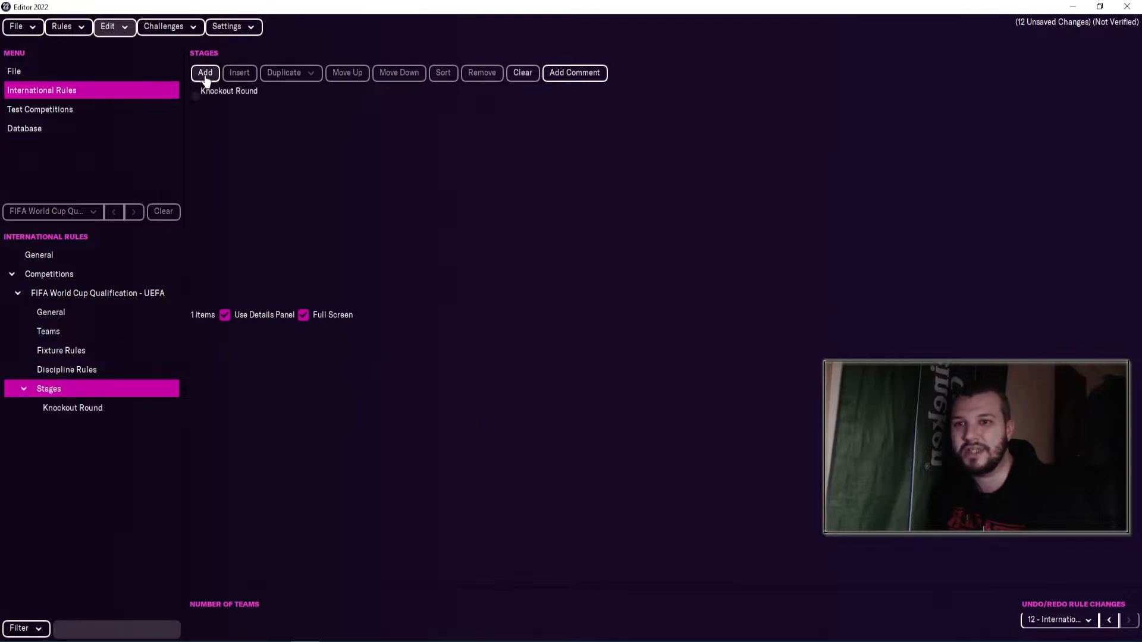
left_click(102, 409)
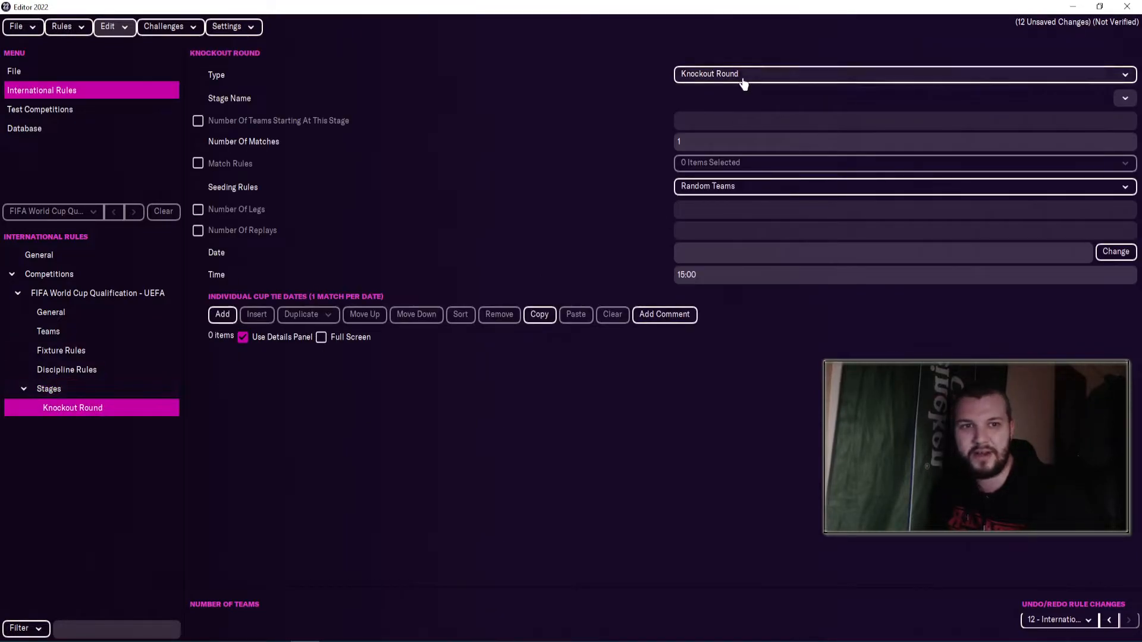
left_click(743, 83)
left_click(705, 113)
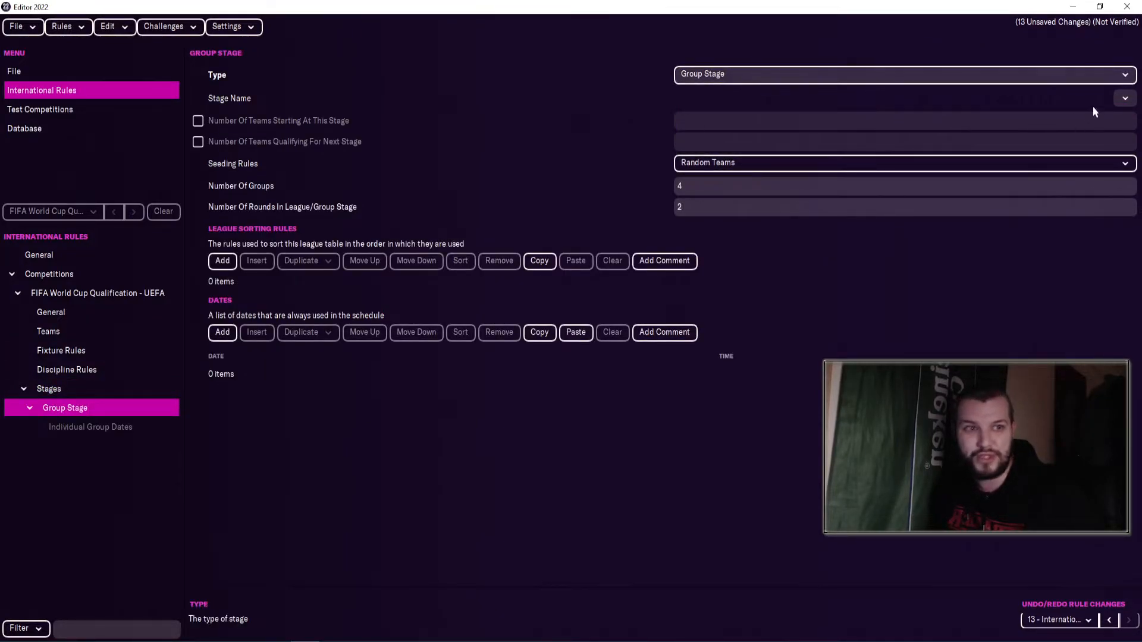
Step: Filter the stage names by "group" and assign Group Stage as the new stage's name
left_click(1126, 102)
left_click(1116, 118)
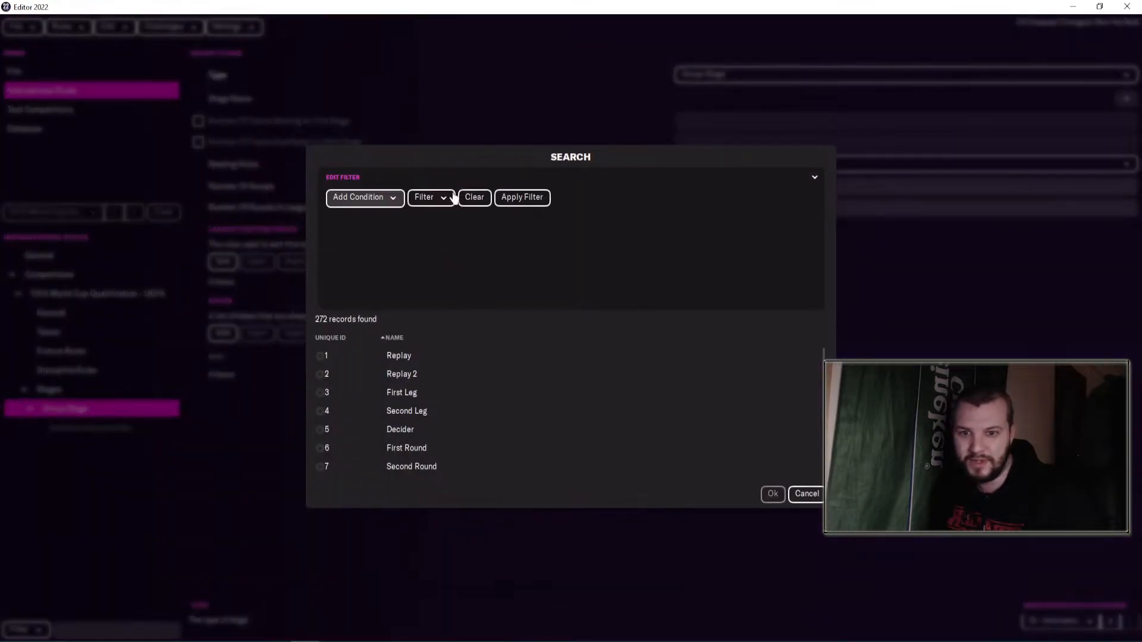
left_click(394, 196)
left_click(383, 230)
left_click(640, 224)
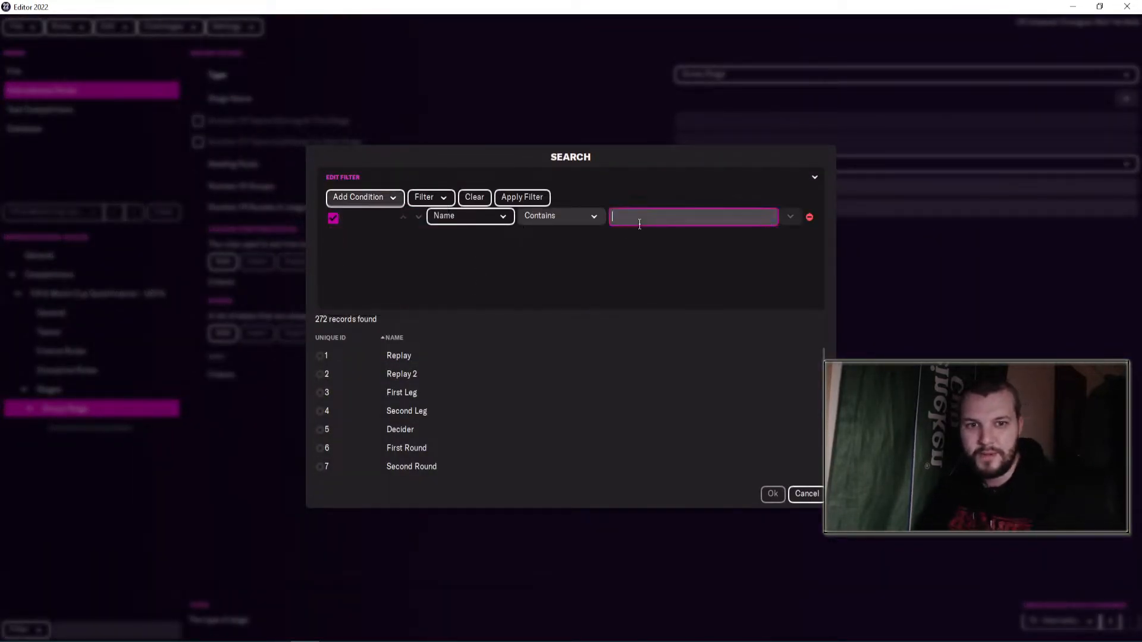
type("group")
key("Return")
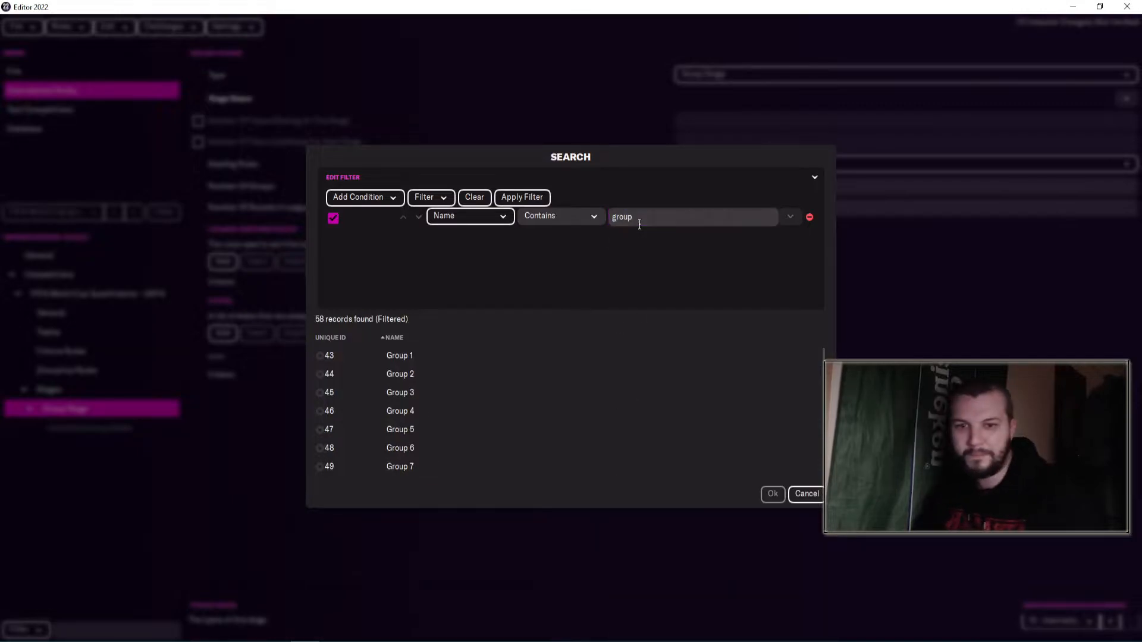
scroll(543, 371, "down", 3)
scroll(522, 395, "down", 3)
double_click(483, 396)
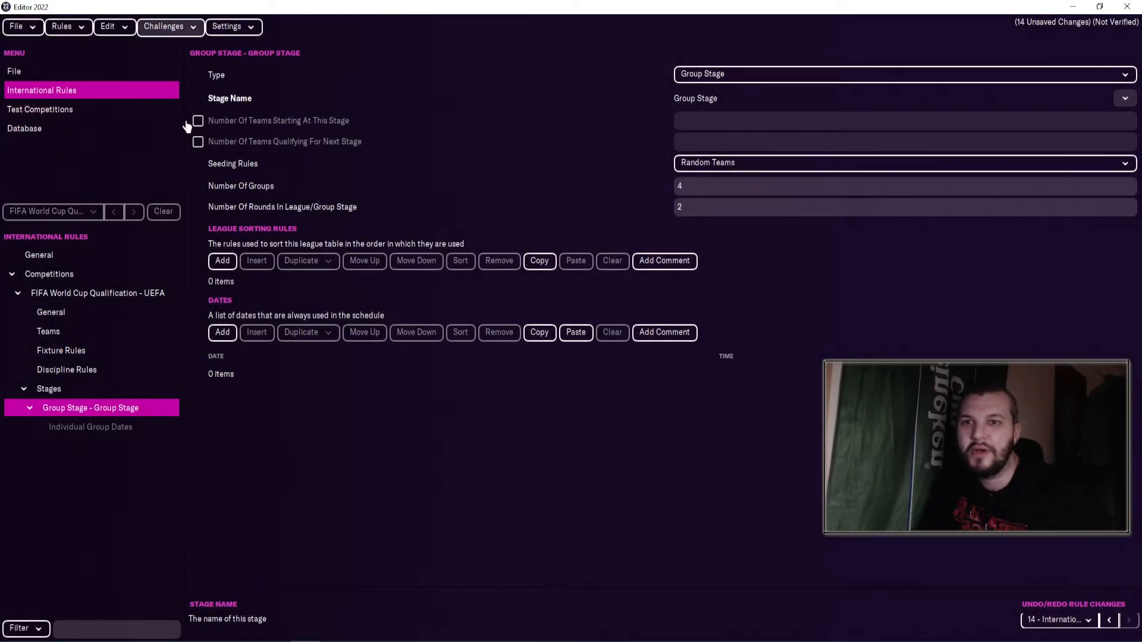
Step: Enable the number of teams starting at the group stage and set it to 56
left_click(197, 121)
left_click(707, 122)
type("56")
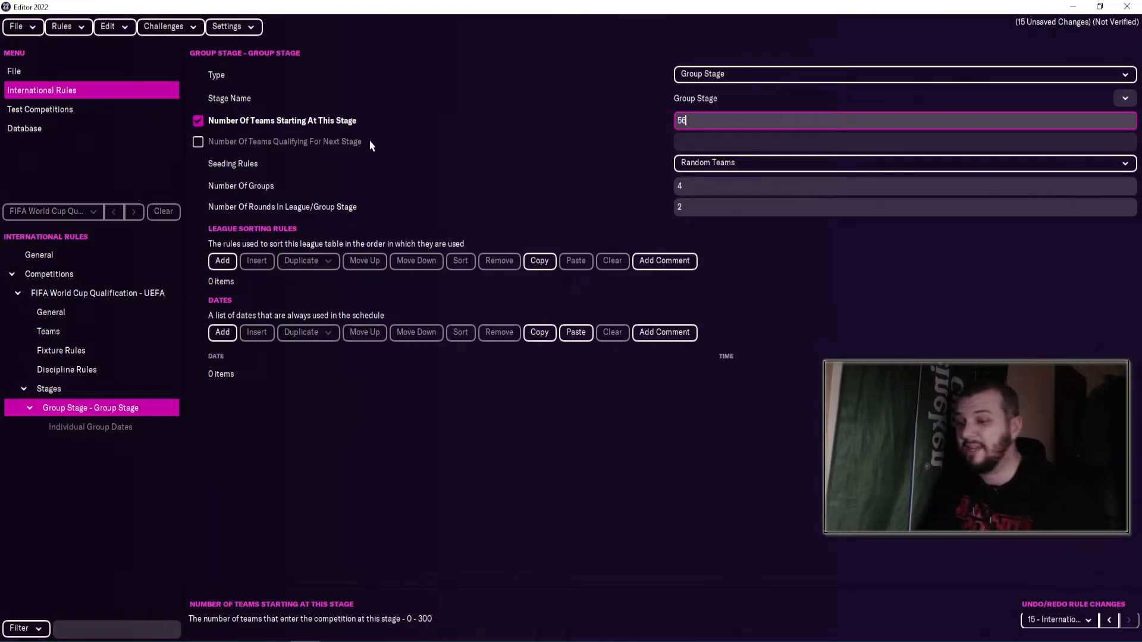
Step: Set the group stage's seeding rules to Seeded By World Ranking and the number of groups to 8
left_click(688, 163)
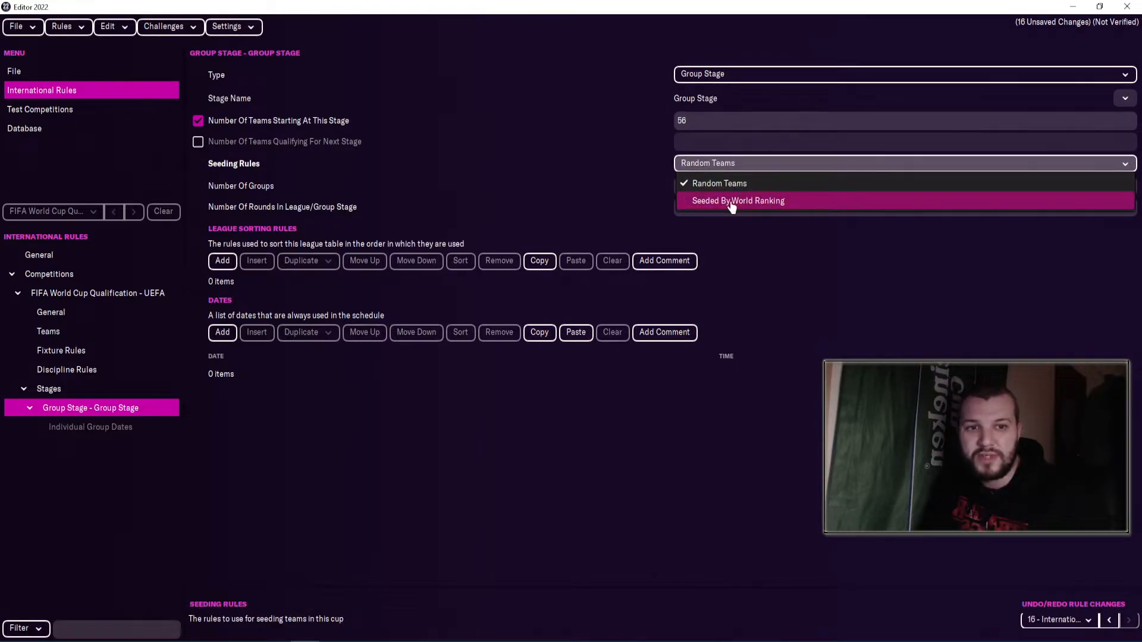
left_click(731, 201)
left_click(705, 187)
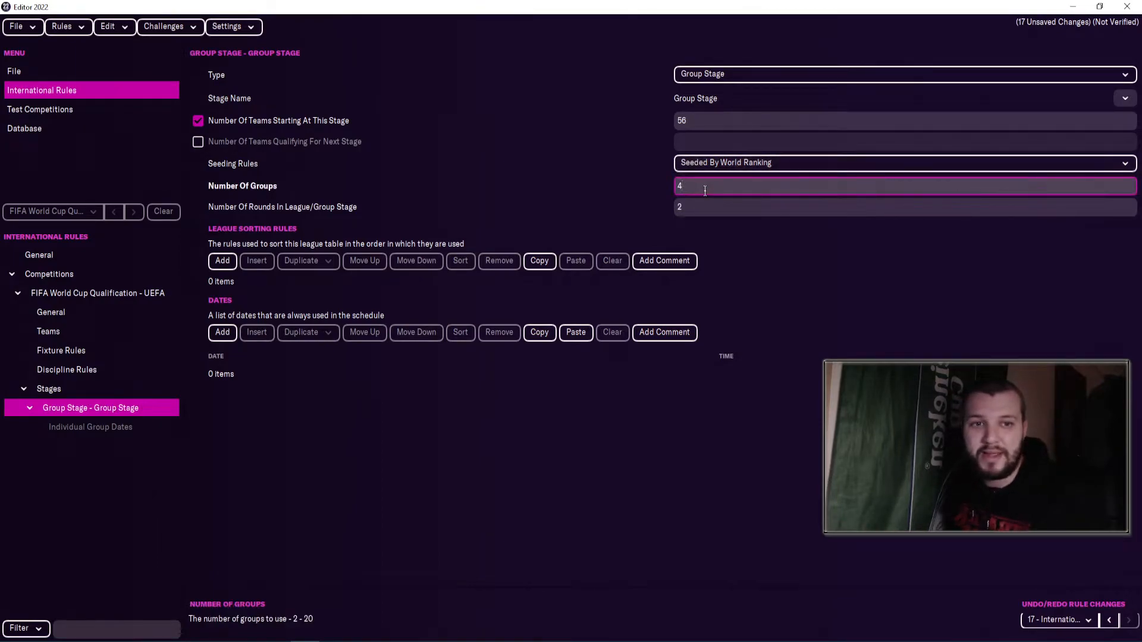
type("8")
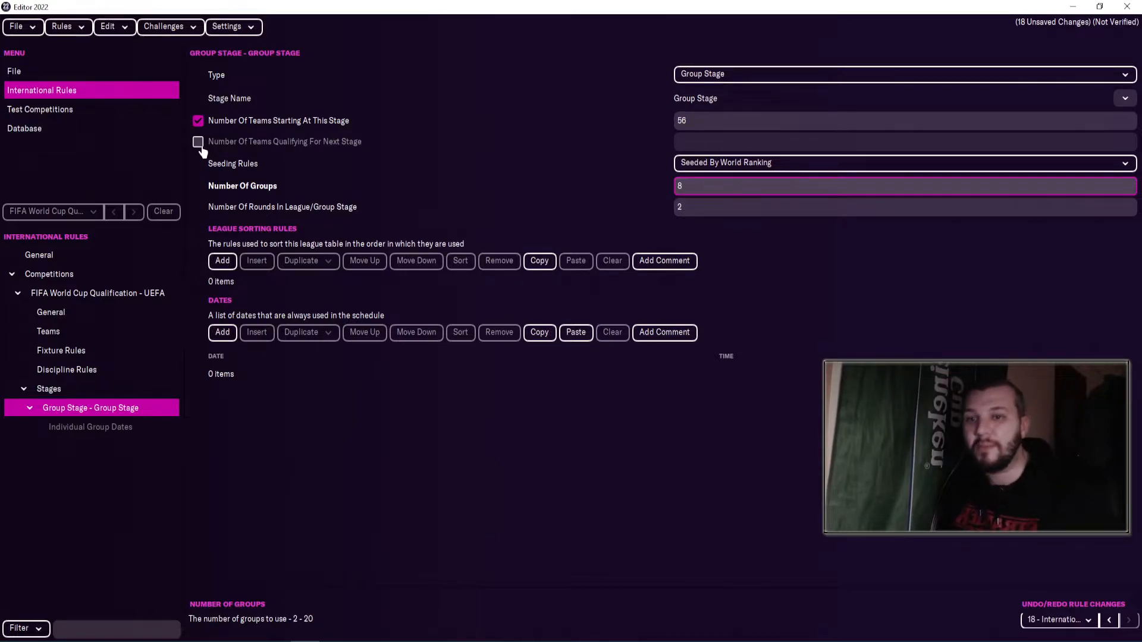
Step: Enable the number of teams qualifying for the next stage and set it to 8
left_click(198, 143)
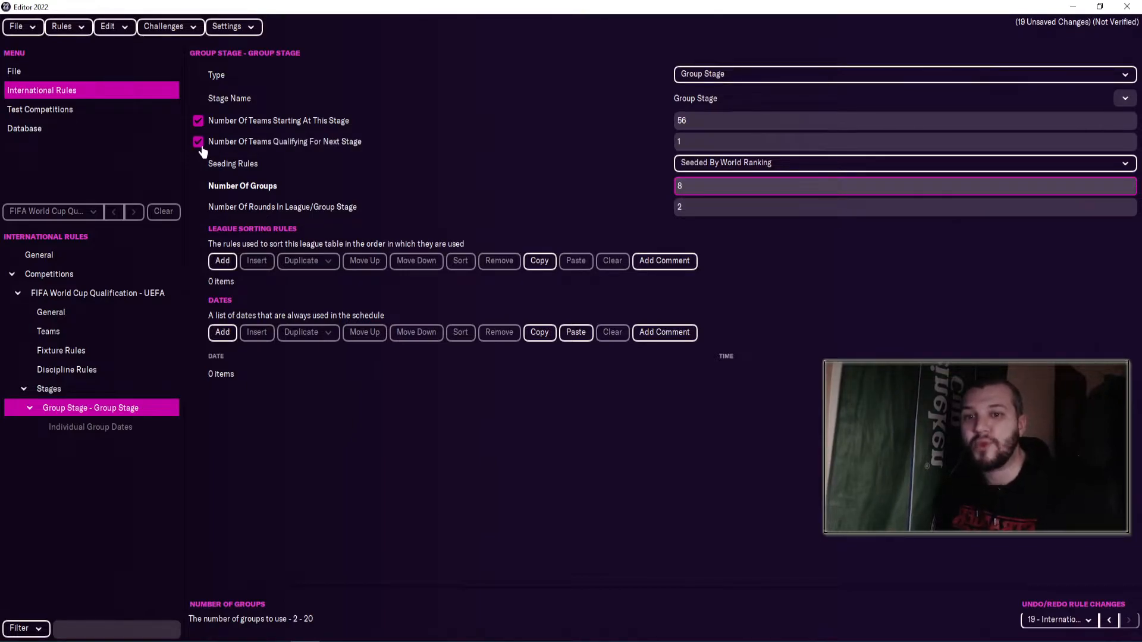
left_click(689, 144)
type("8")
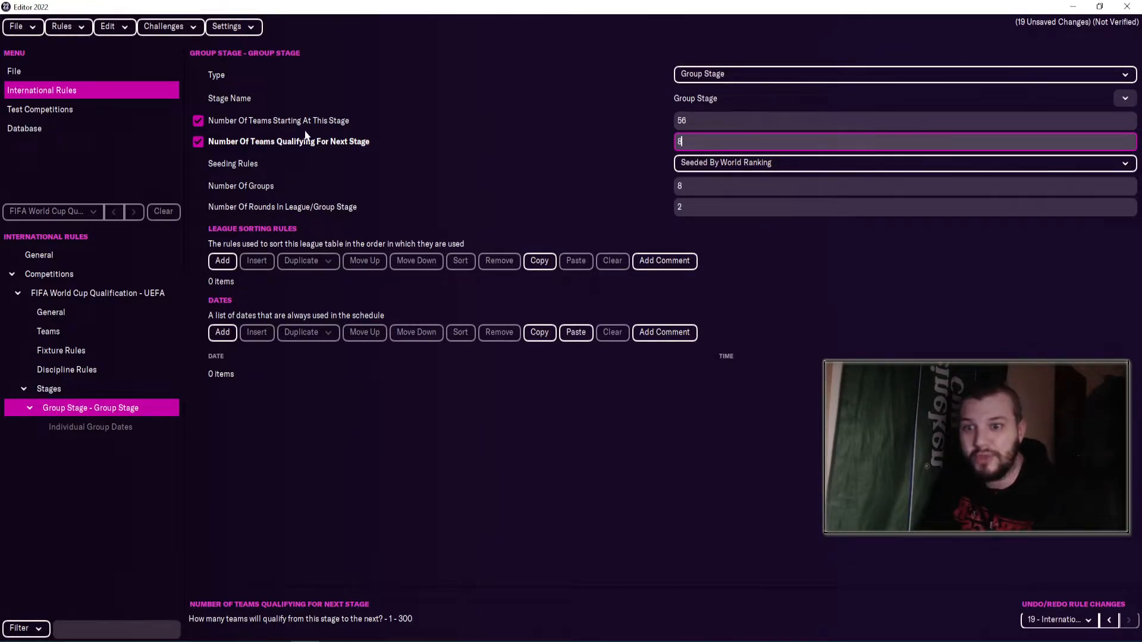
Step: Add Goal Difference and Goals For as the group stage's league sorting rules
left_click(223, 261)
left_click(223, 260)
left_click(254, 304)
left_click(272, 400)
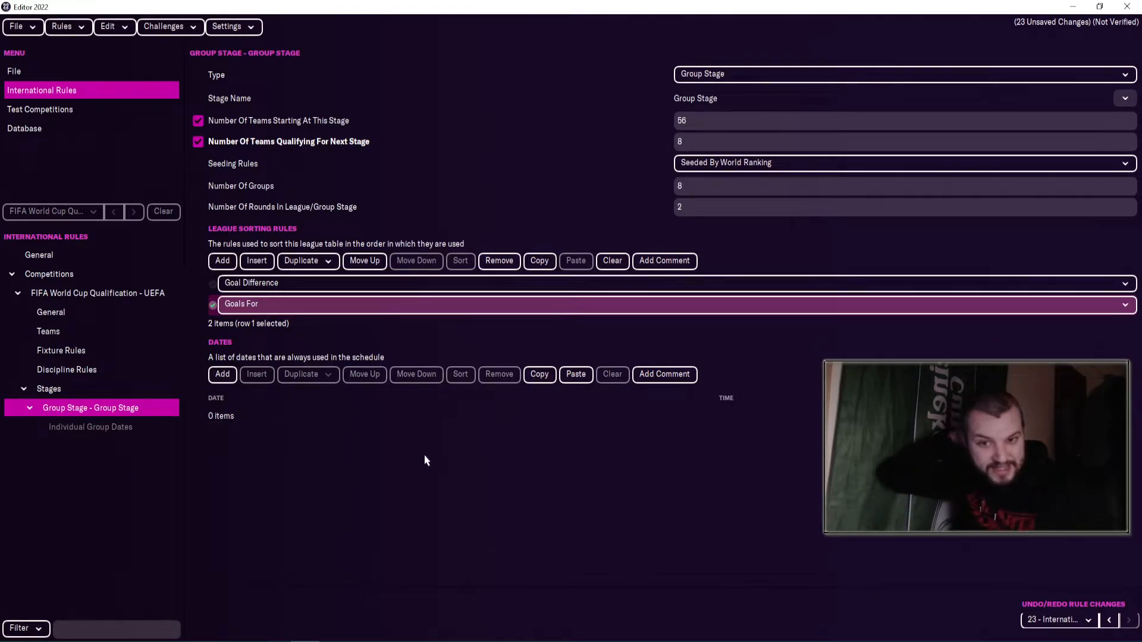
Step: Add a blank date entry to the group stage schedule and test the rules
left_click(222, 375)
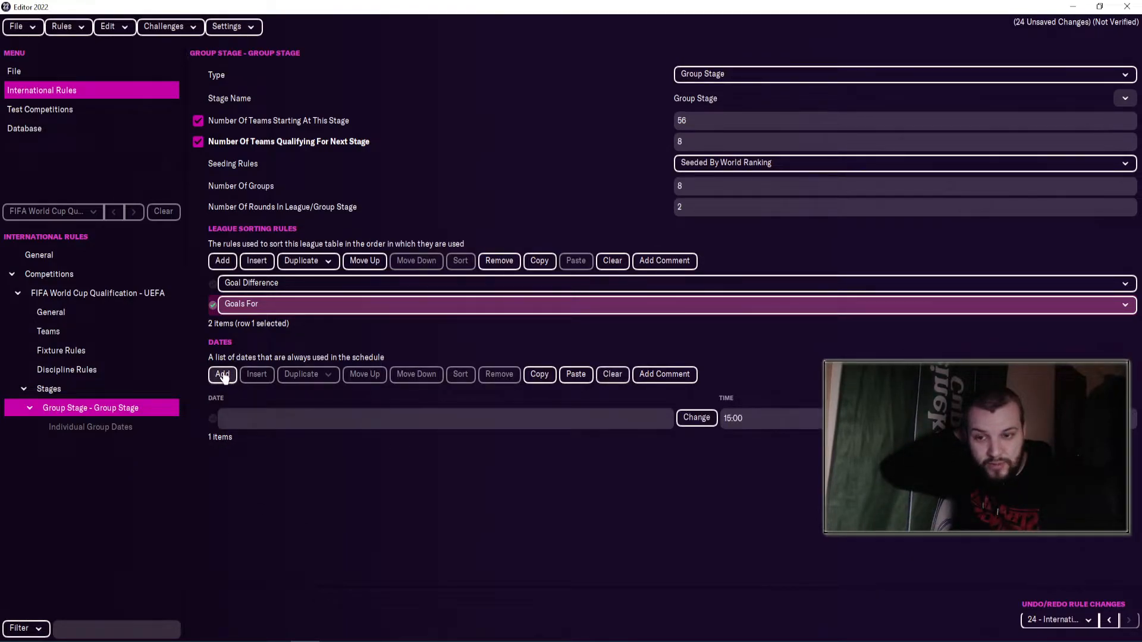
left_click(63, 27)
left_click(78, 136)
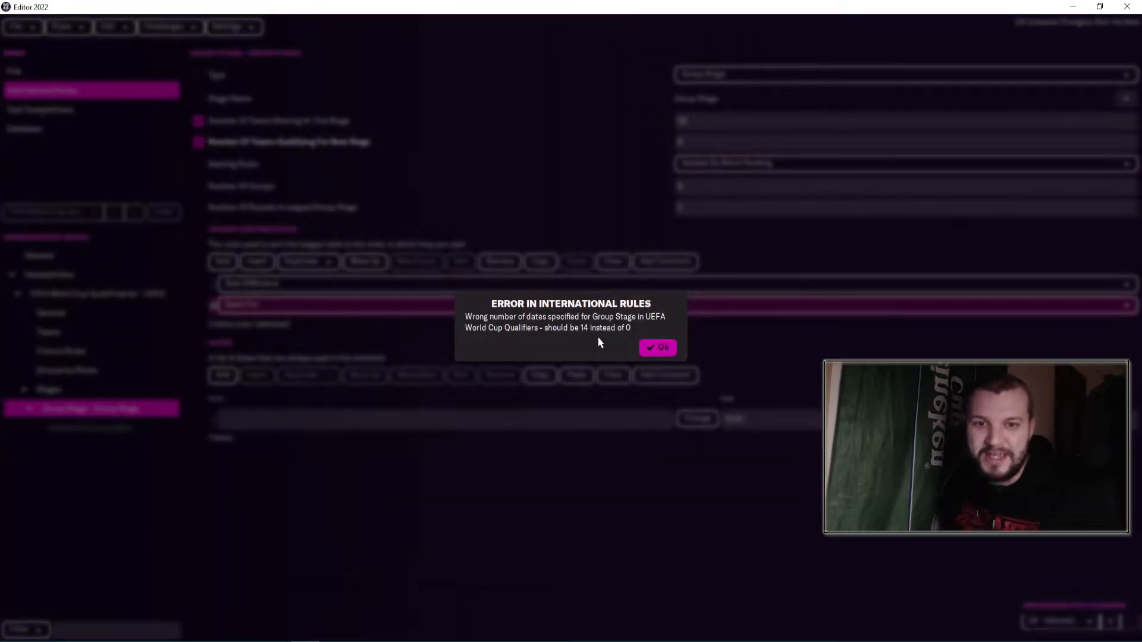
left_click(658, 348)
Step: Add more blank date entries to the group stage schedule until there are 14
left_click(229, 379)
left_click(229, 380)
left_click(229, 379)
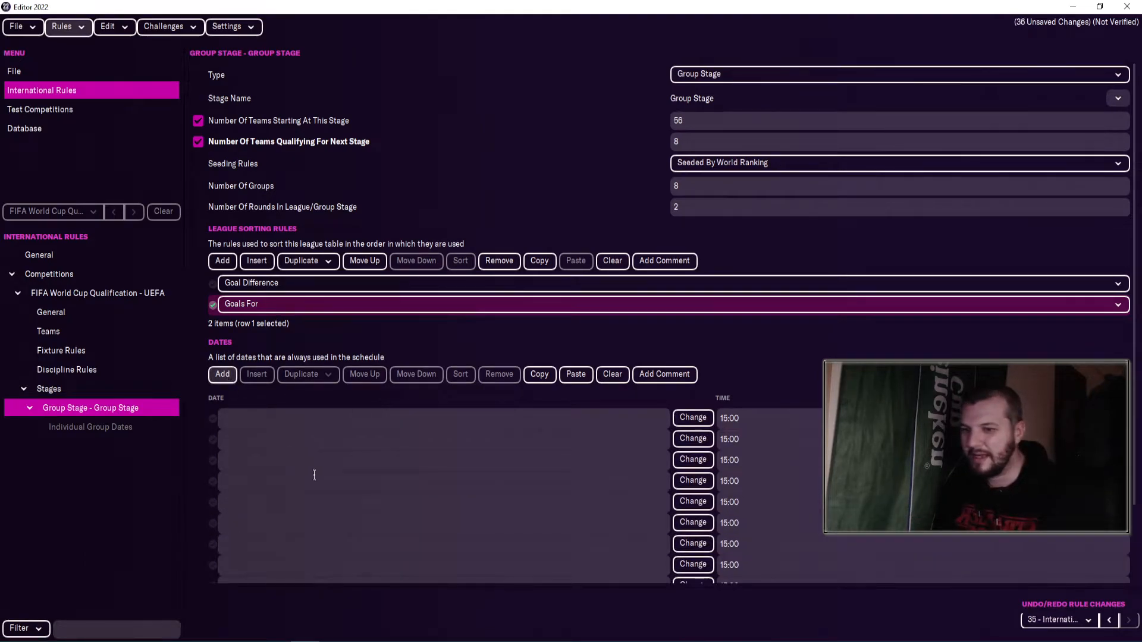
scroll(319, 467, "down", 3)
left_click(224, 286)
left_click(224, 287)
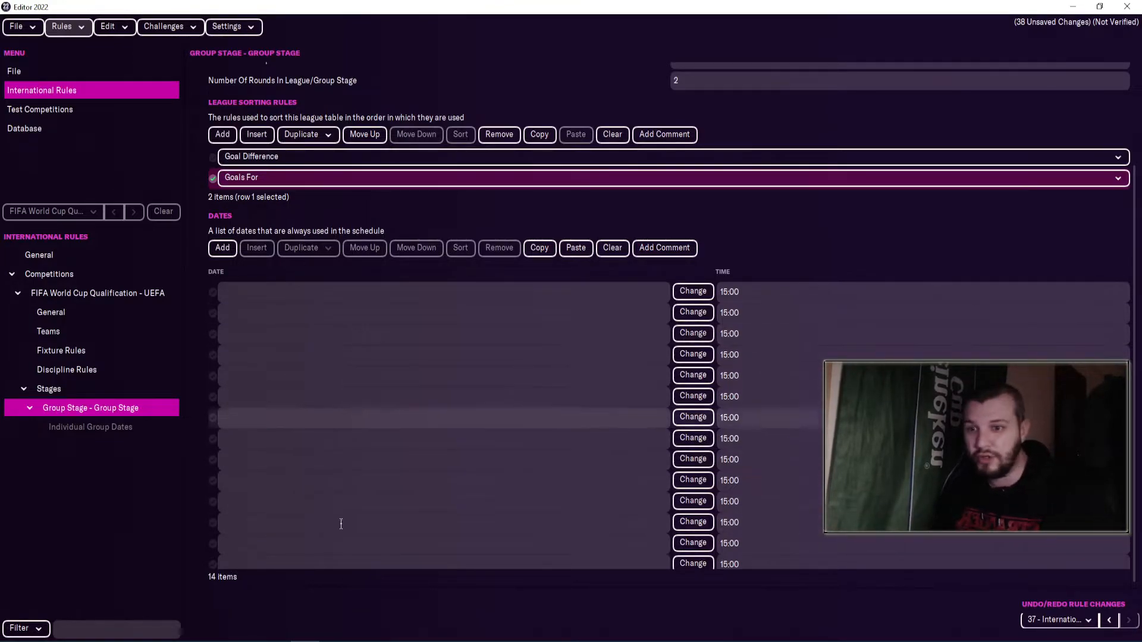
Step: Set the first group stage date to 2/10/2021 and the second to 6/10/2021
left_click(583, 369)
left_click(648, 257)
left_click(647, 257)
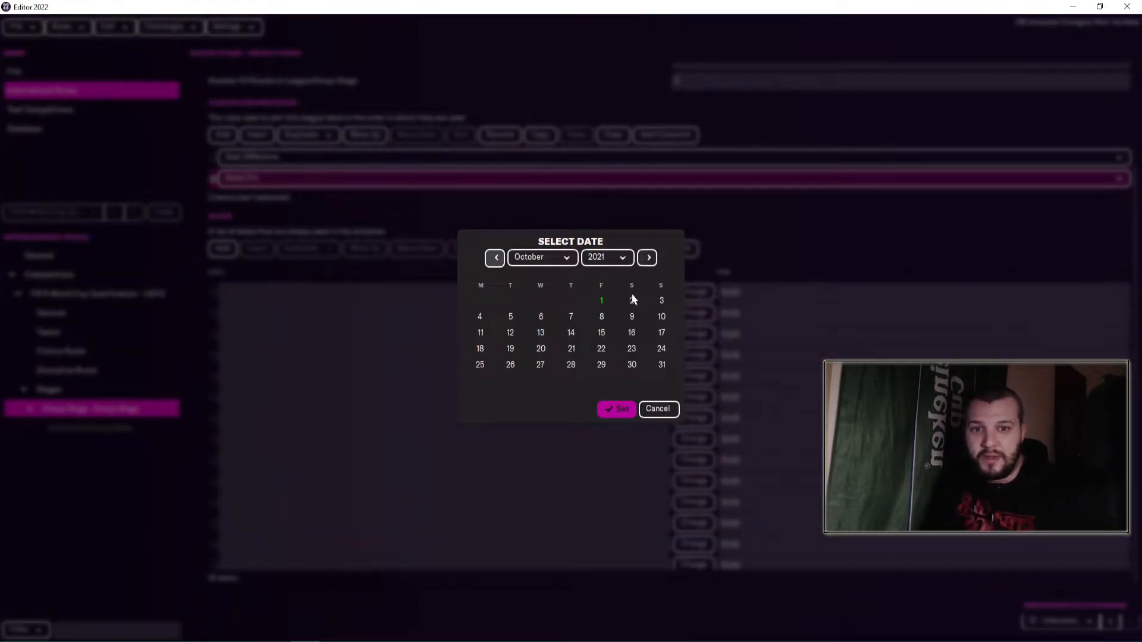
left_click(616, 409)
left_click(531, 351)
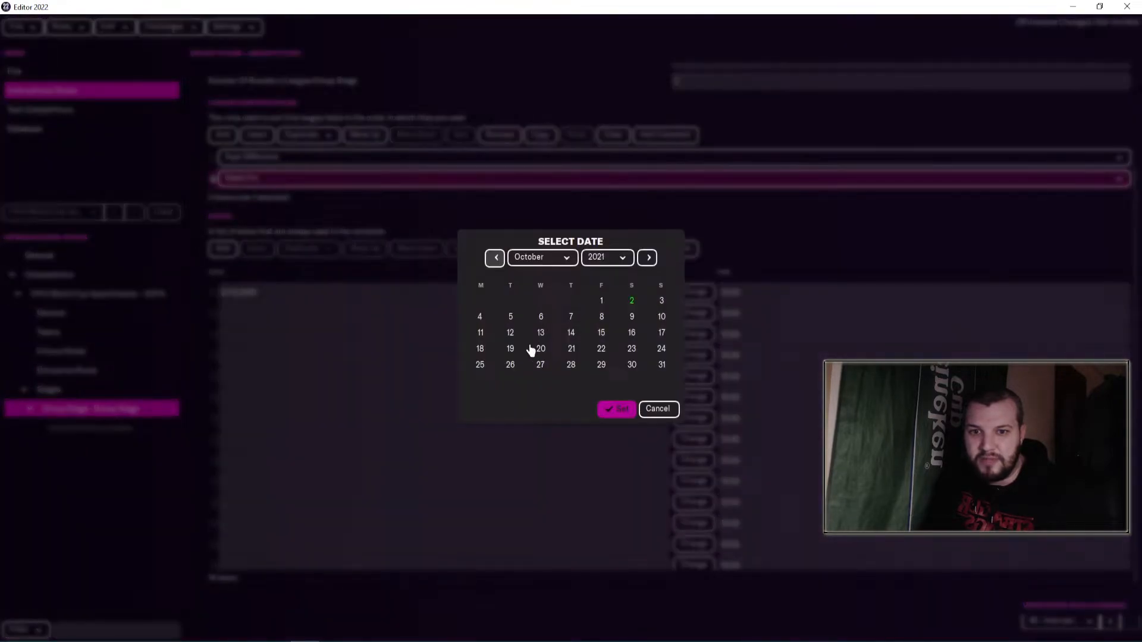
left_click(616, 409)
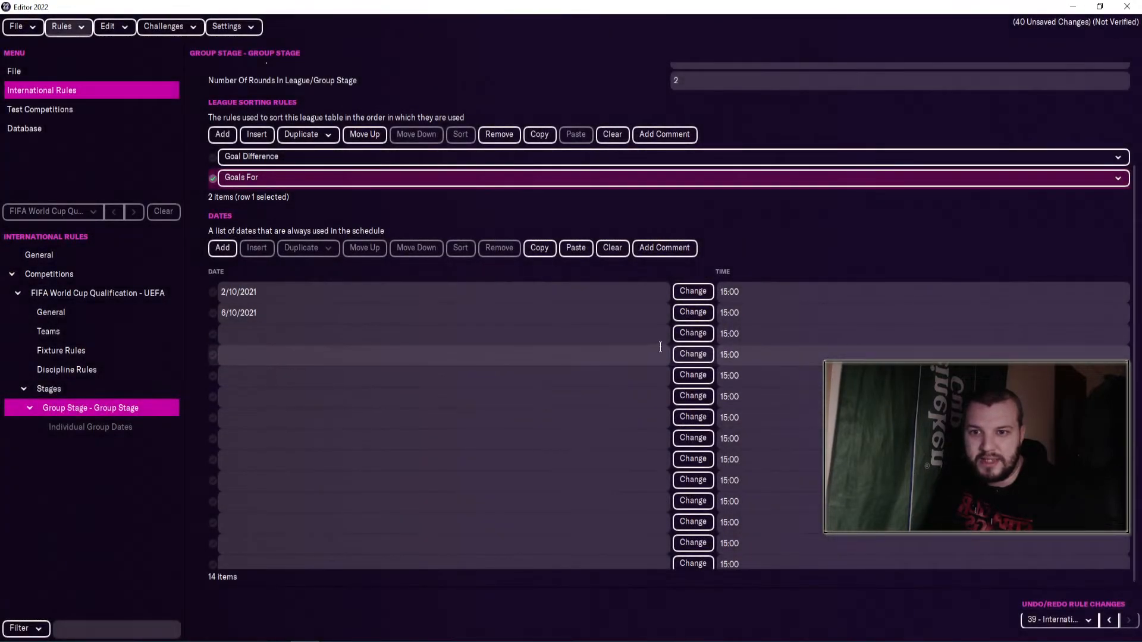
Step: Set the third date to 9/10/2021 and the remaining ones to each month's first Saturday and following Wednesday, ending on 2/4/2022
left_click(693, 335)
left_click(632, 319)
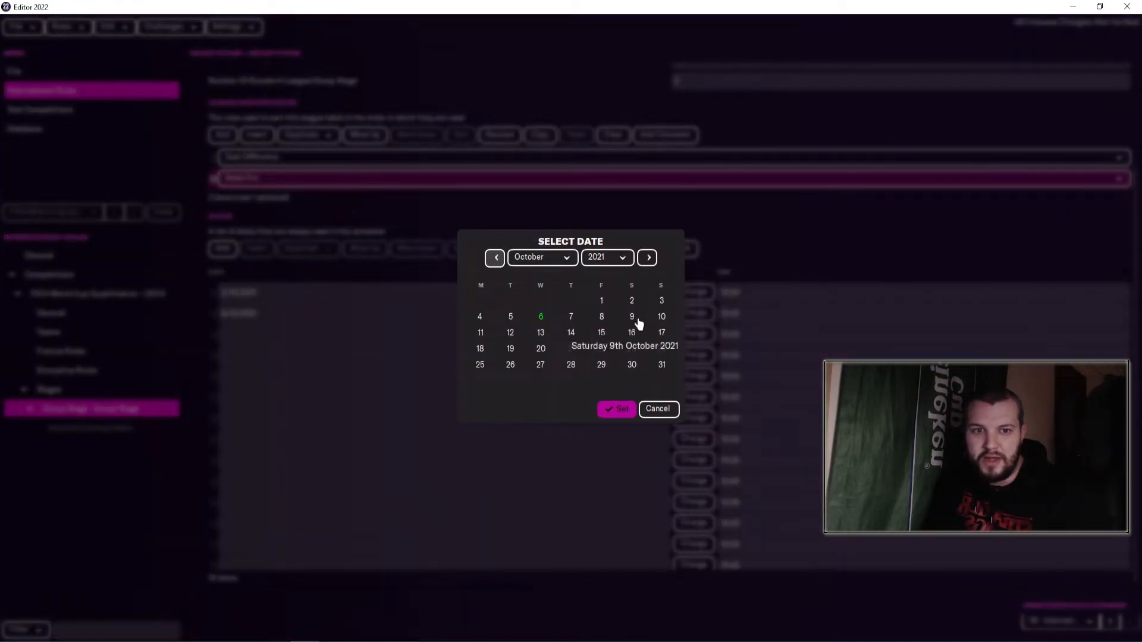
left_click(616, 408)
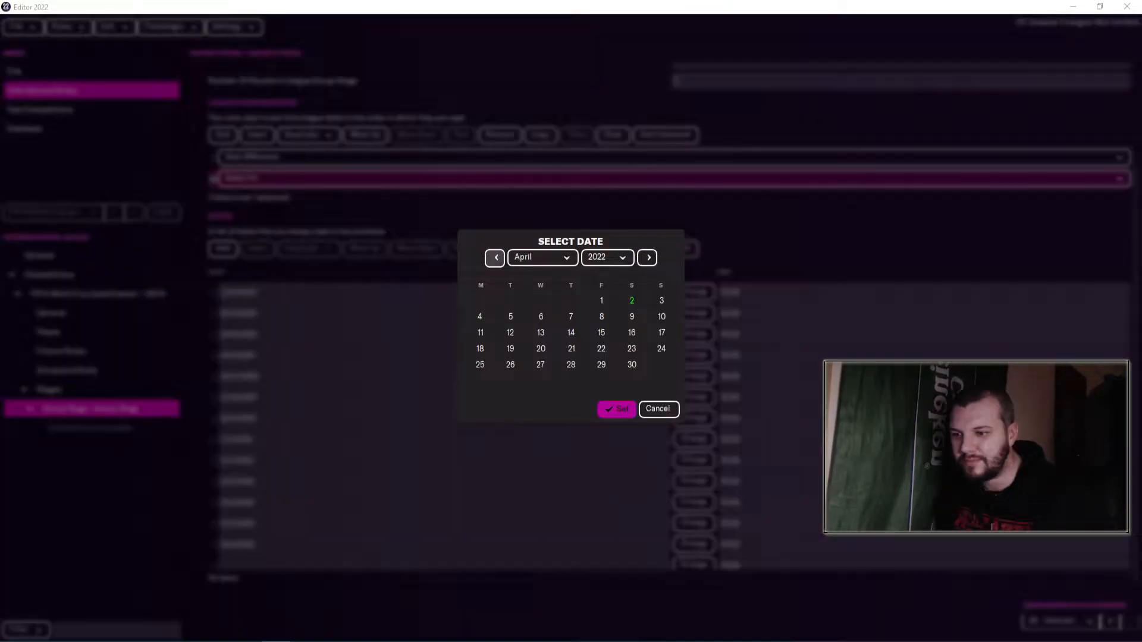
left_click(617, 409)
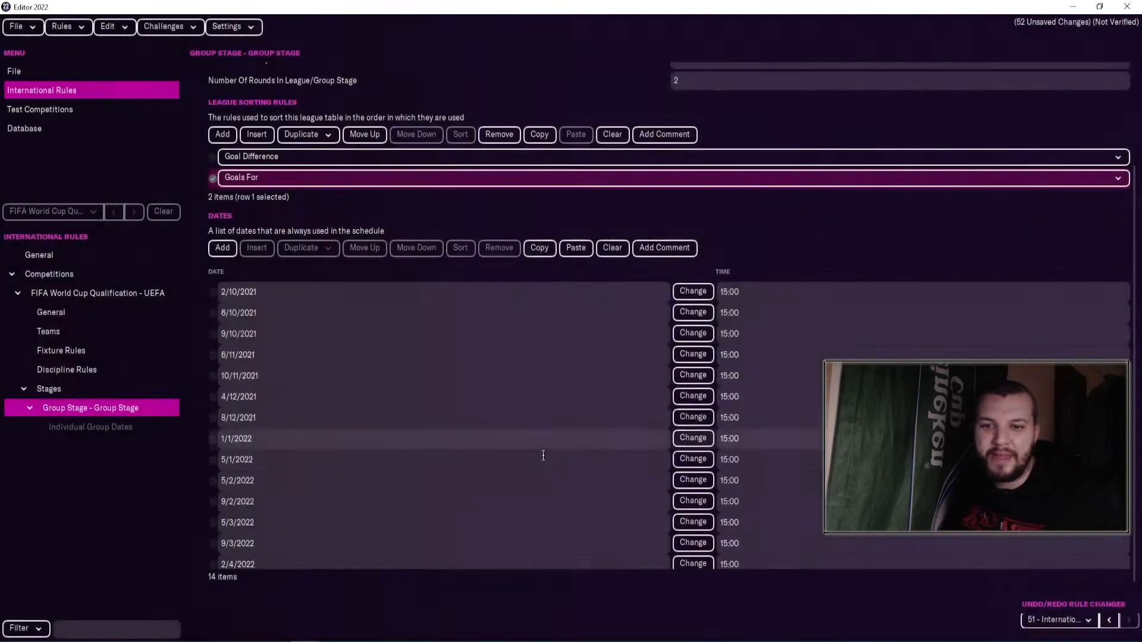
Step: Review the group stage's date list and test the international rules
scroll(267, 403, "up", 2)
scroll(267, 402, "down", 2)
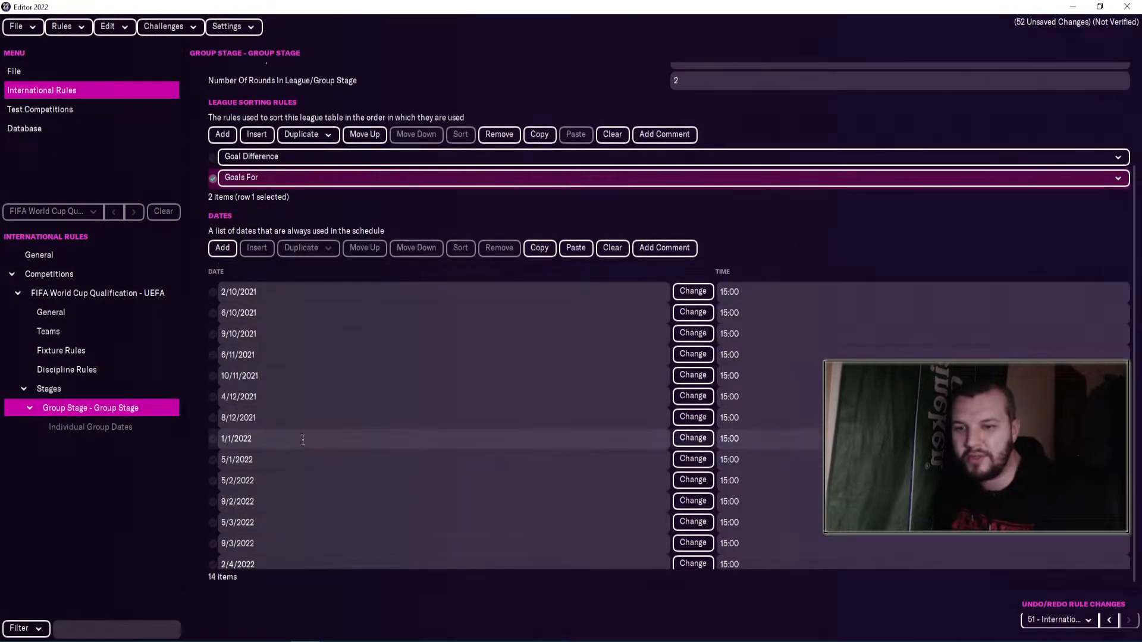
left_click(65, 33)
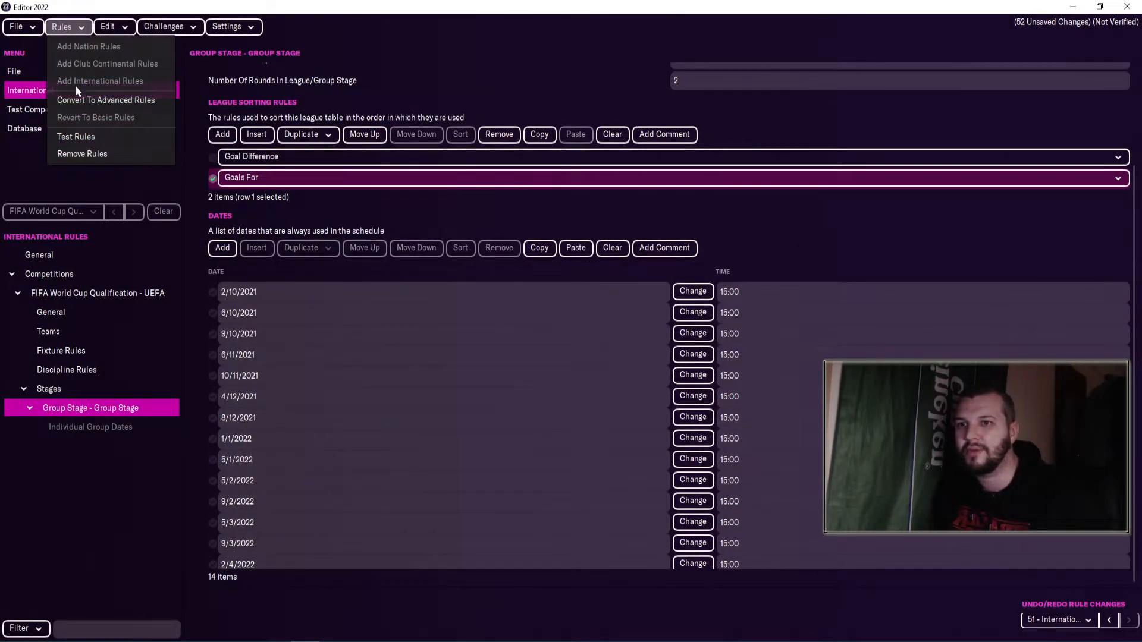
left_click(85, 136)
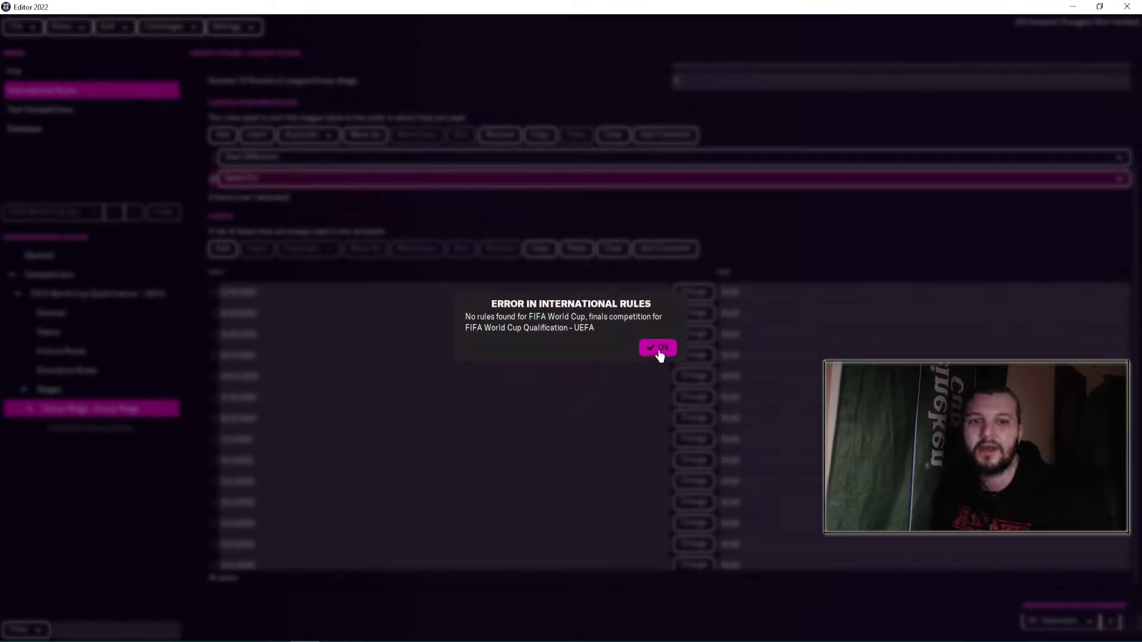
left_click(659, 350)
Step: Set the UEFA qualification competition's year interval to 4 and test the rules again
left_click(60, 313)
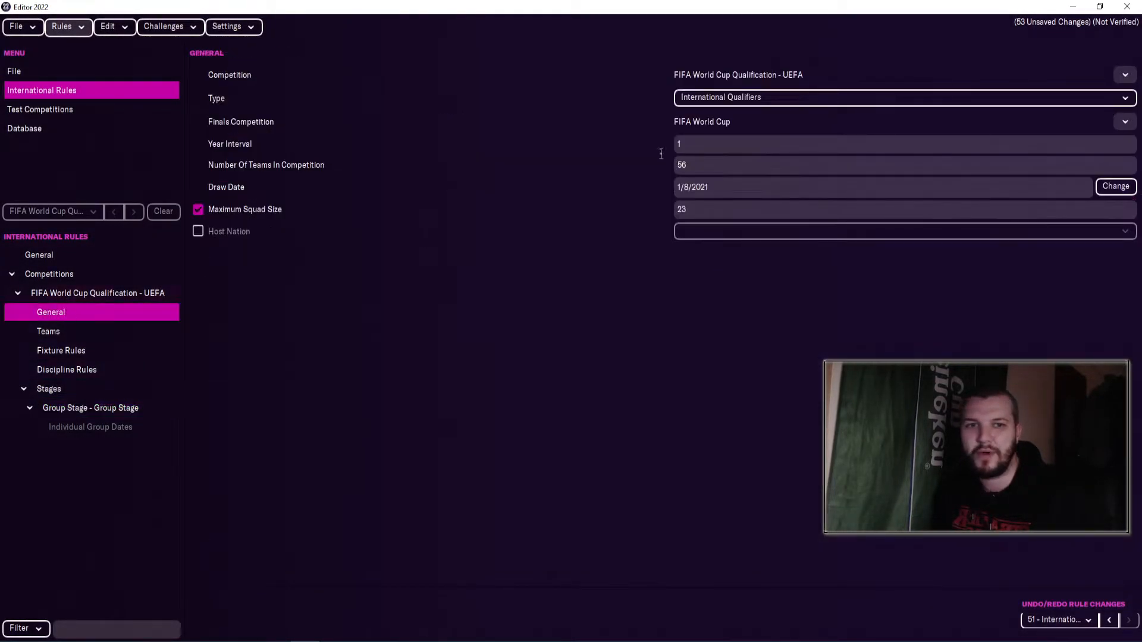
left_click(688, 141)
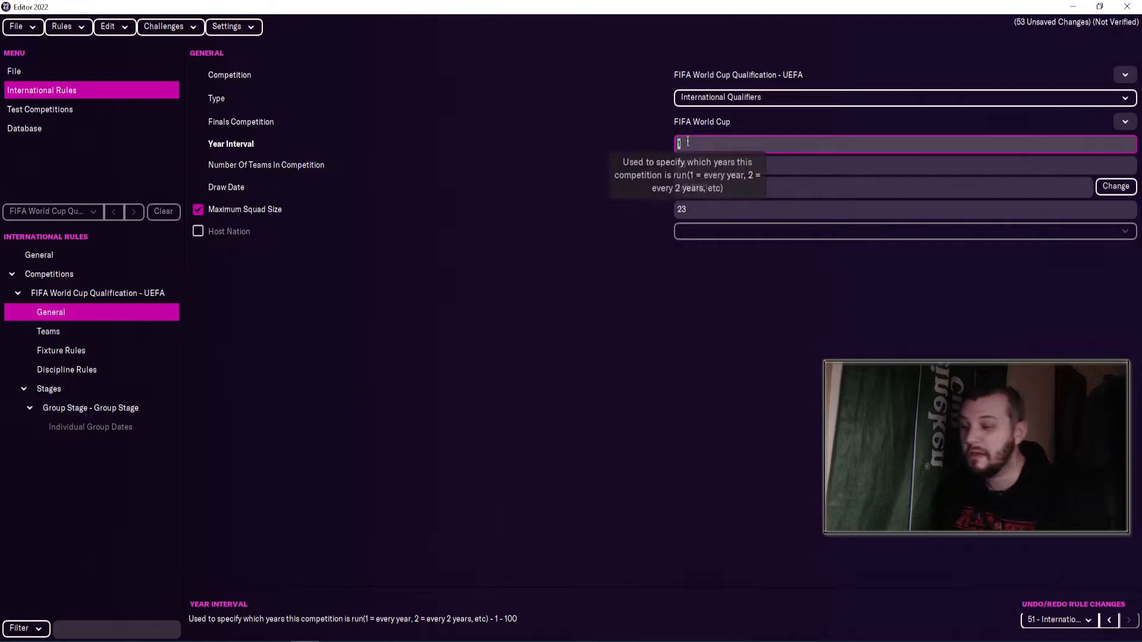
type("4")
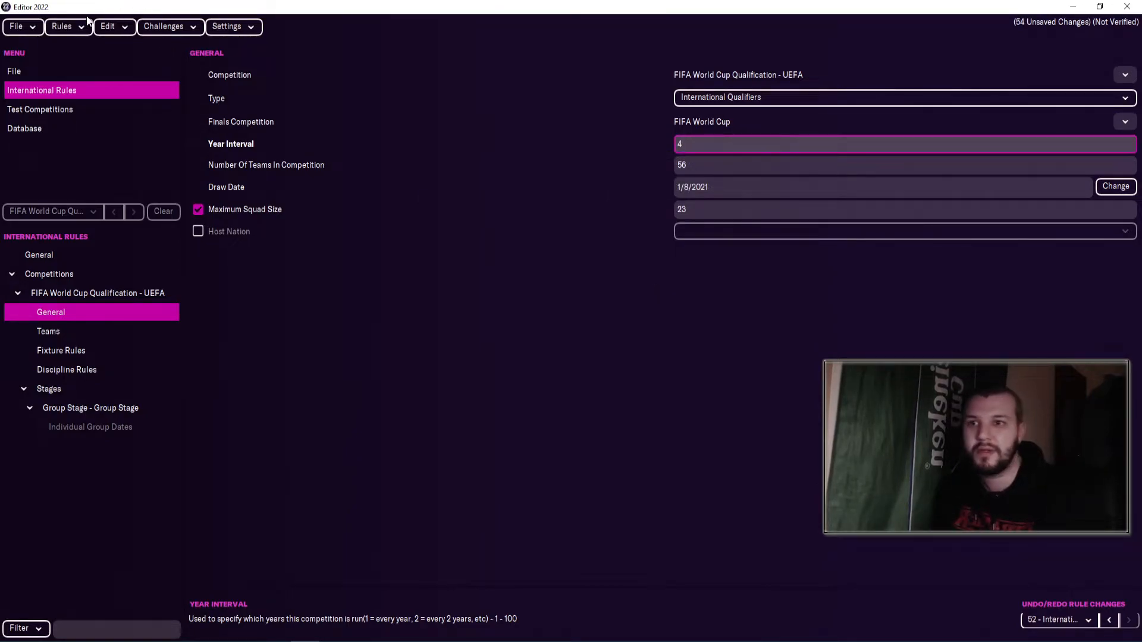
left_click(67, 26)
left_click(77, 135)
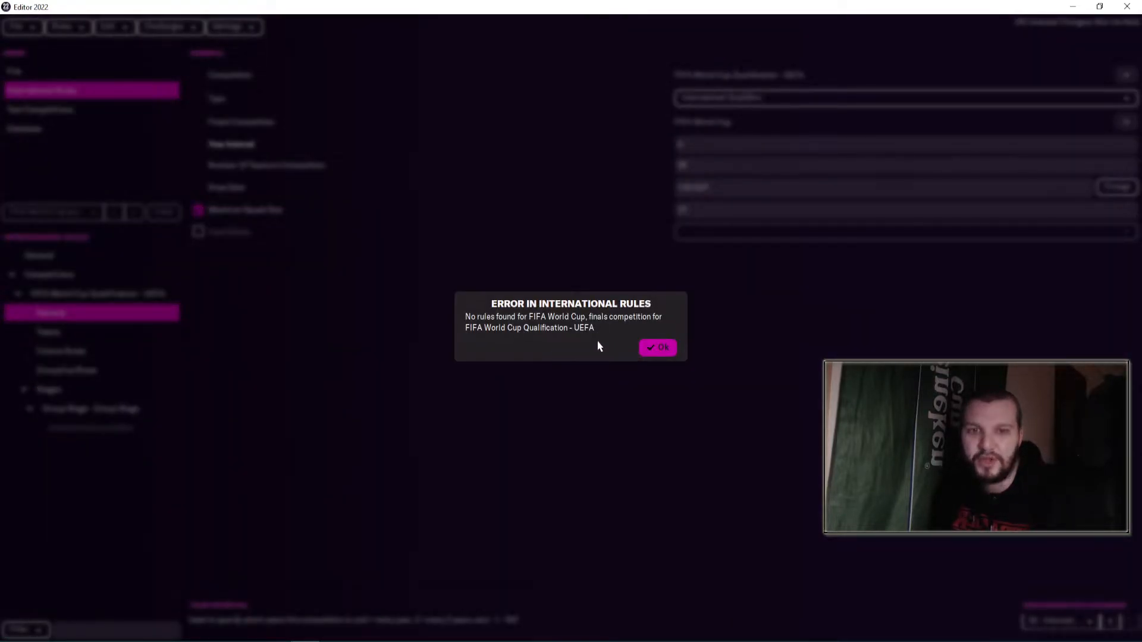
left_click(649, 348)
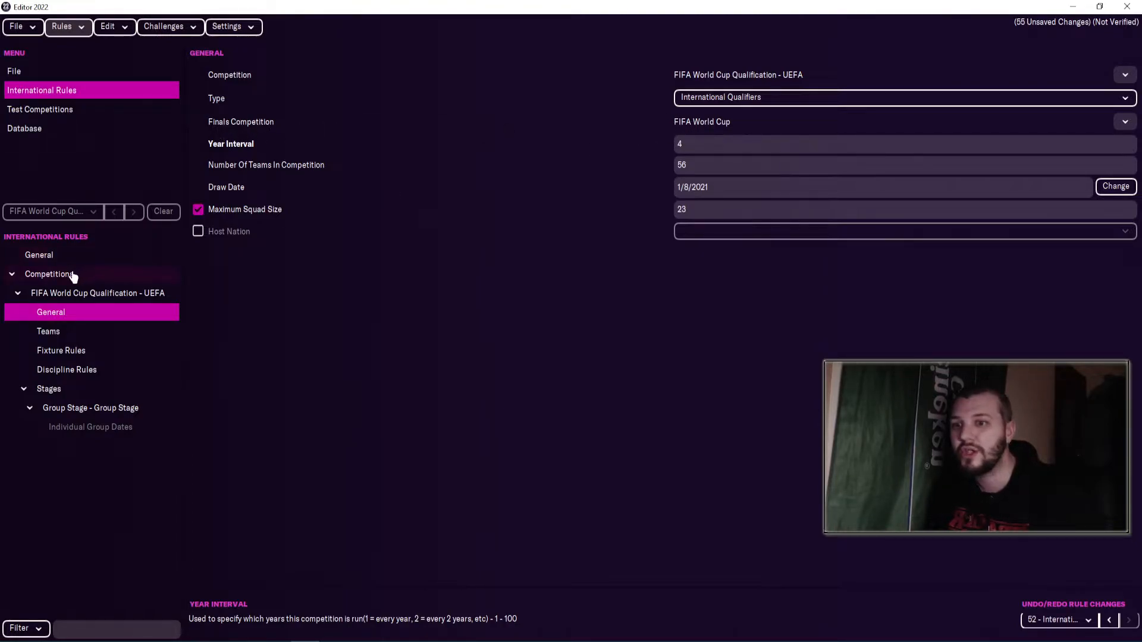
Step: Add a second competition to the international rules and assign FIFA World Cup to it
left_click(49, 274)
left_click(205, 72)
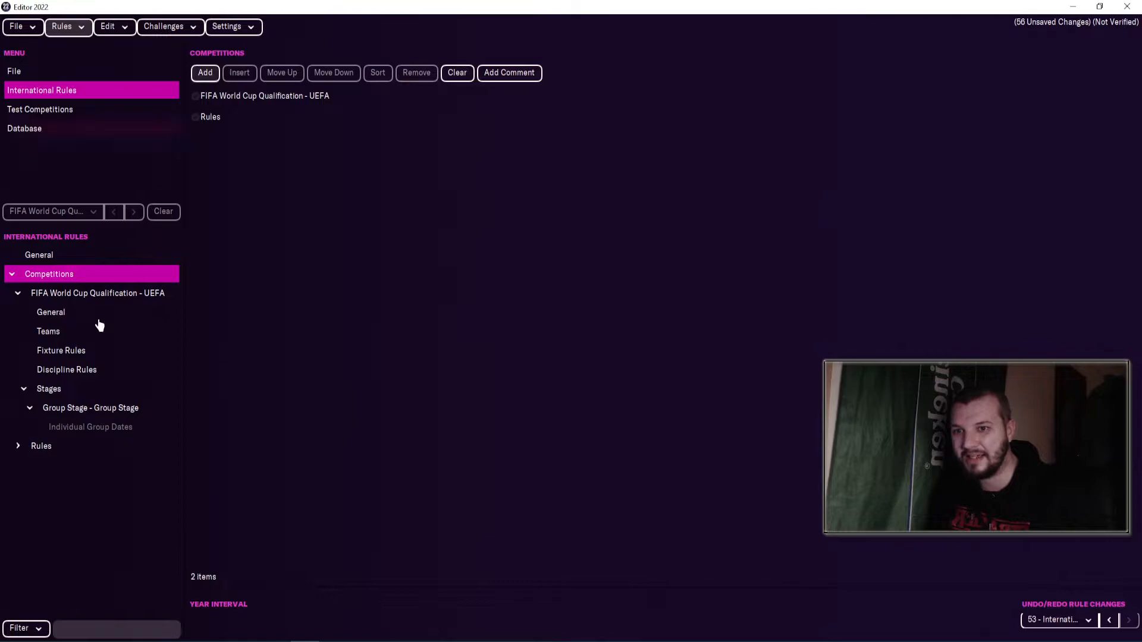
left_click(71, 445)
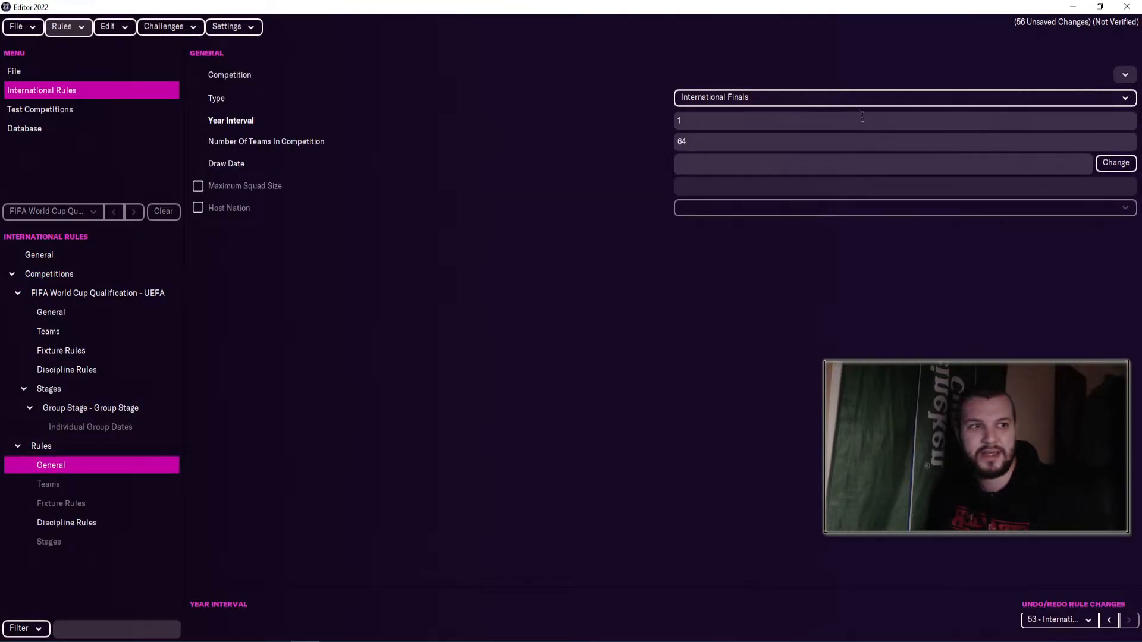
left_click(1124, 75)
left_click(1040, 149)
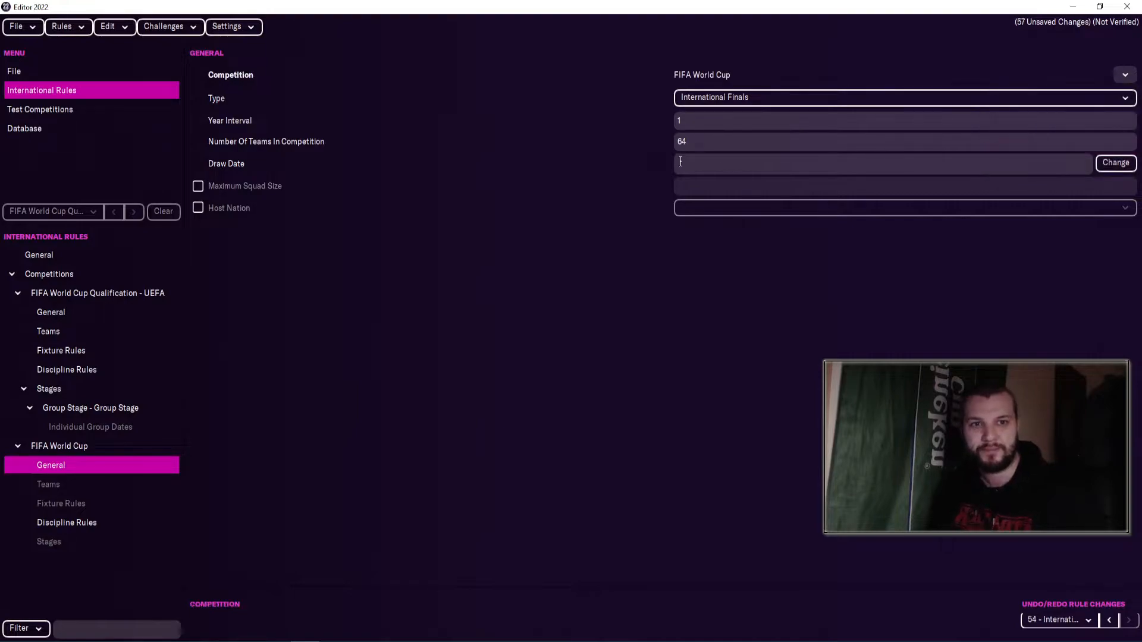
Step: Set the FIFA World Cup's number of teams to 8 and enable a maximum squad size of 23
left_click(699, 144)
type("8")
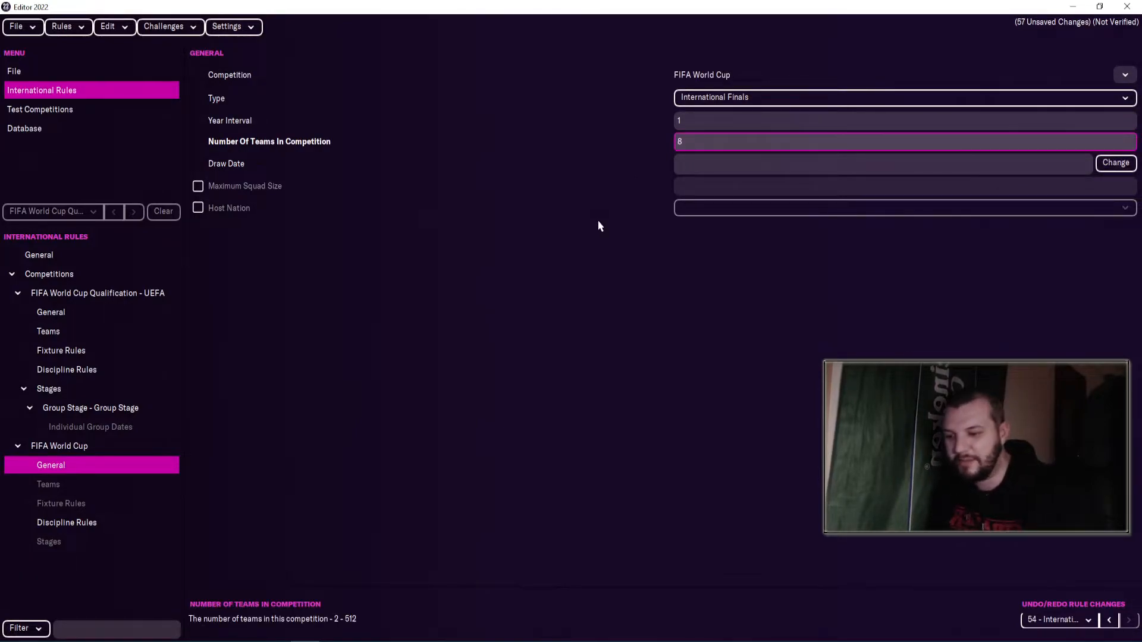
left_click(198, 186)
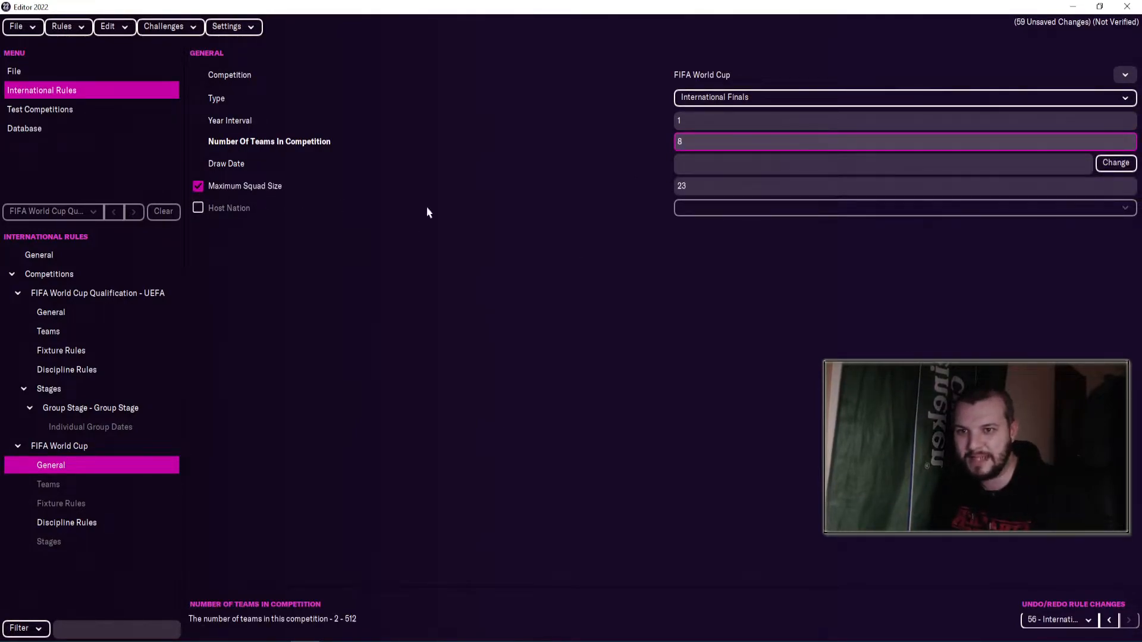
Step: Enable the World Cup's host nation setting, try Pick From Participating Teams, and choose Rotate From Nation List instead
left_click(225, 206)
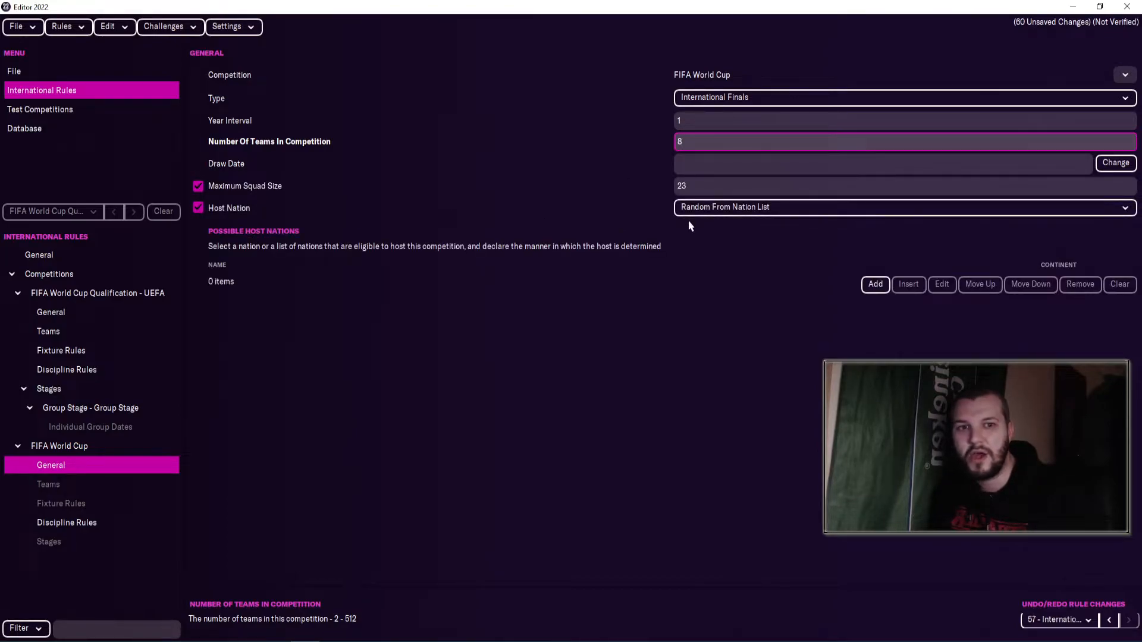
left_click(724, 208)
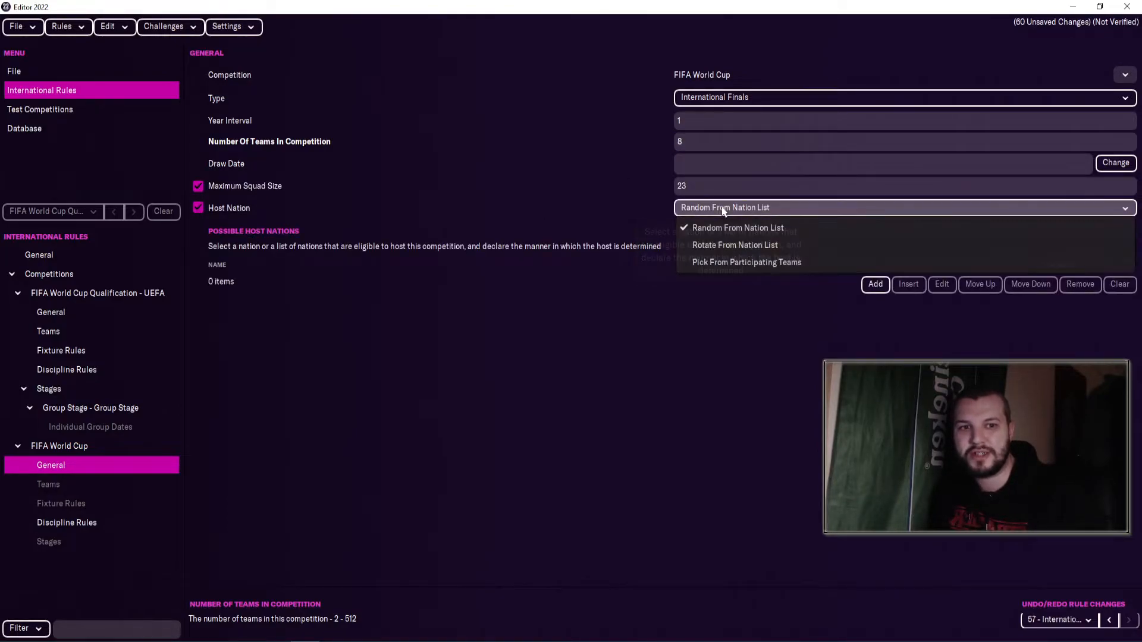
left_click(738, 265)
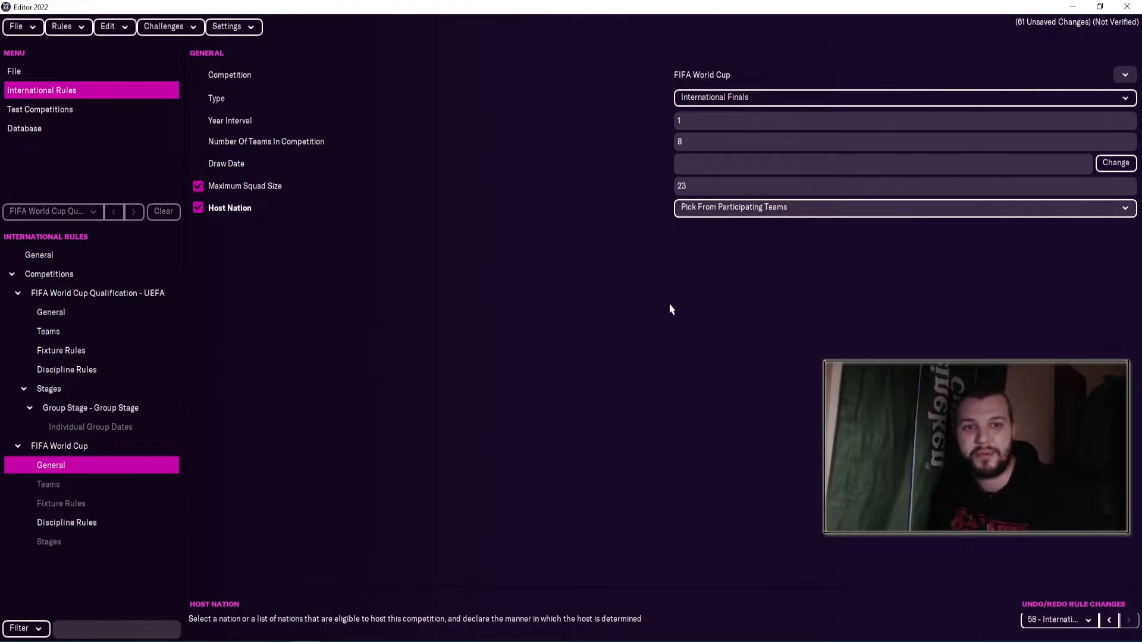
left_click(721, 212)
left_click(740, 246)
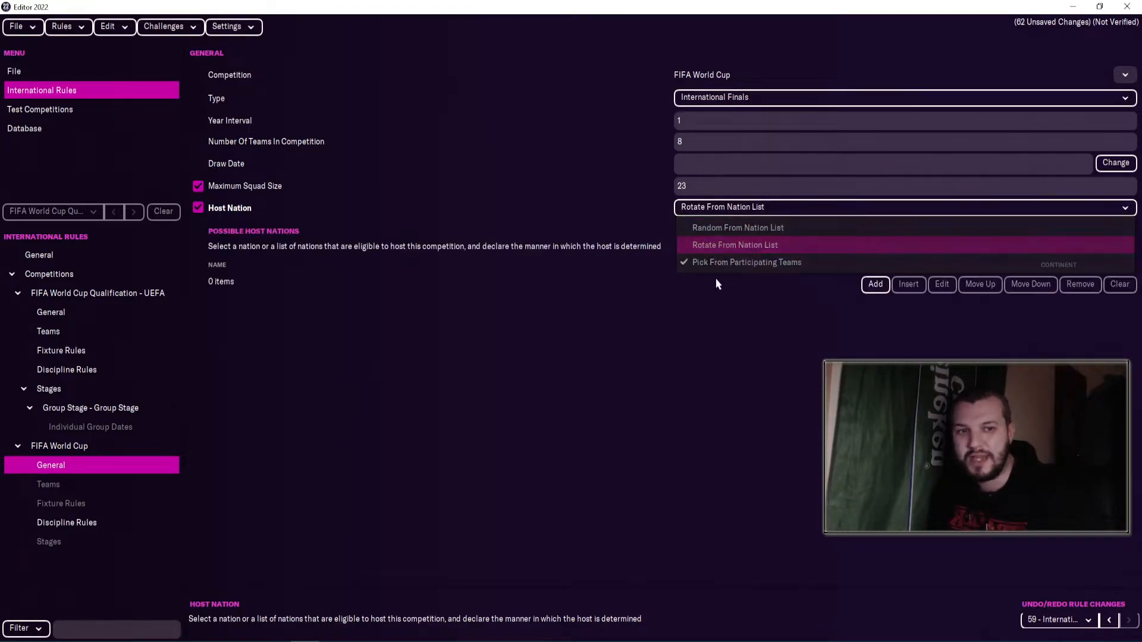
Step: Browse the nations available as possible World Cup hosts and leave the search without adding one
left_click(876, 285)
scroll(499, 416, "down", 3)
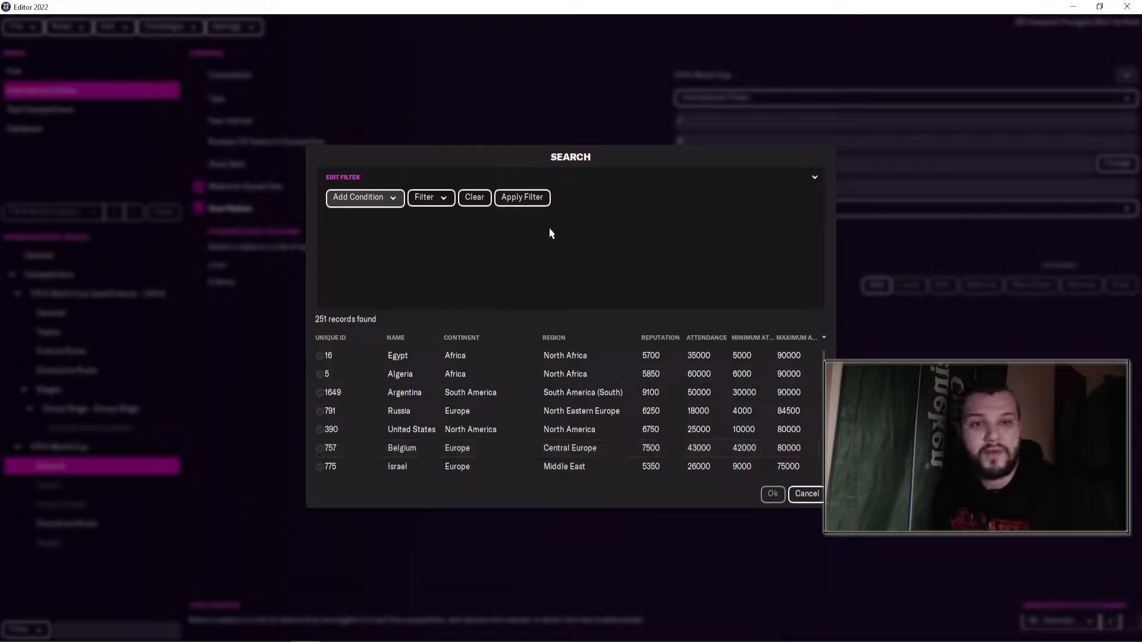
left_click(808, 494)
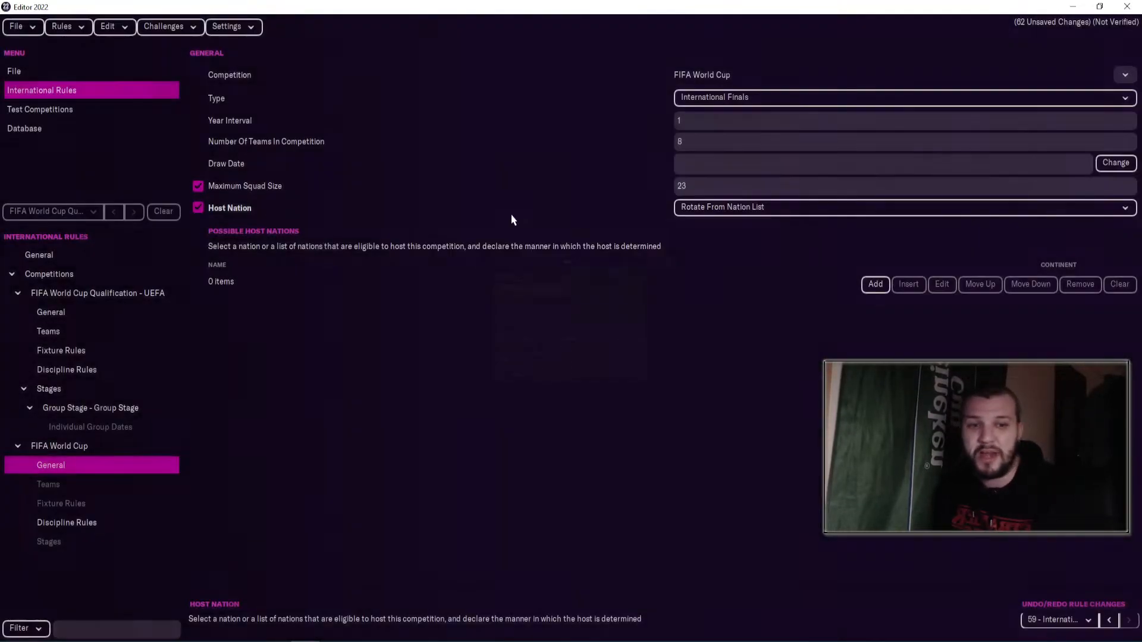
Step: Set the FIFA World Cup's host nation to Pick From Participating Teams and check the UEFA qualification's general and group stage settings
left_click(731, 209)
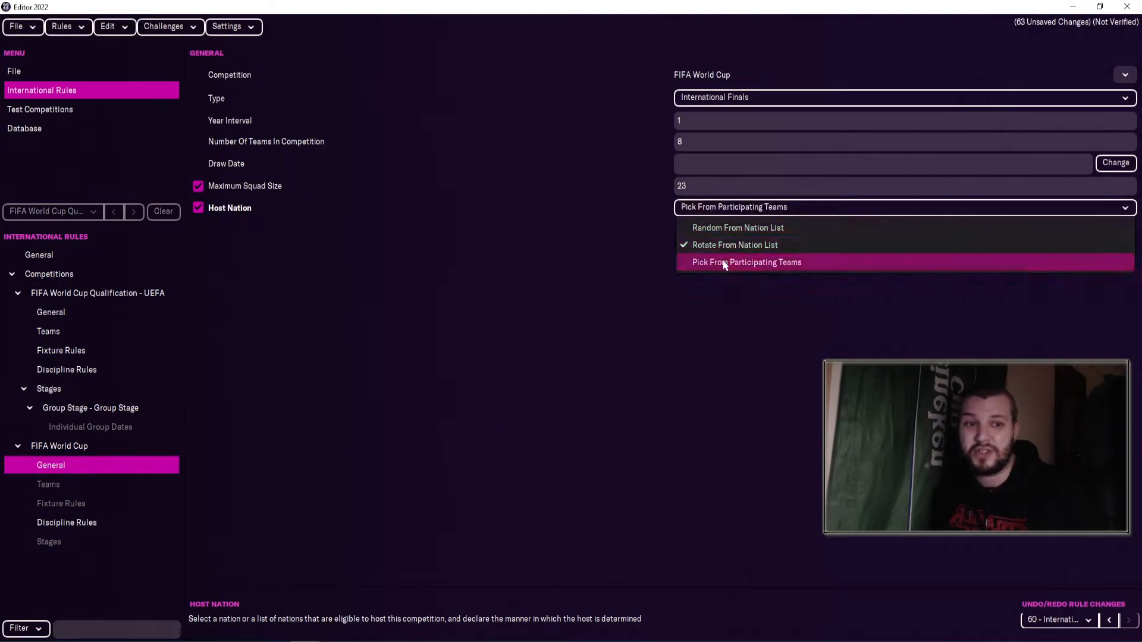
left_click(724, 262)
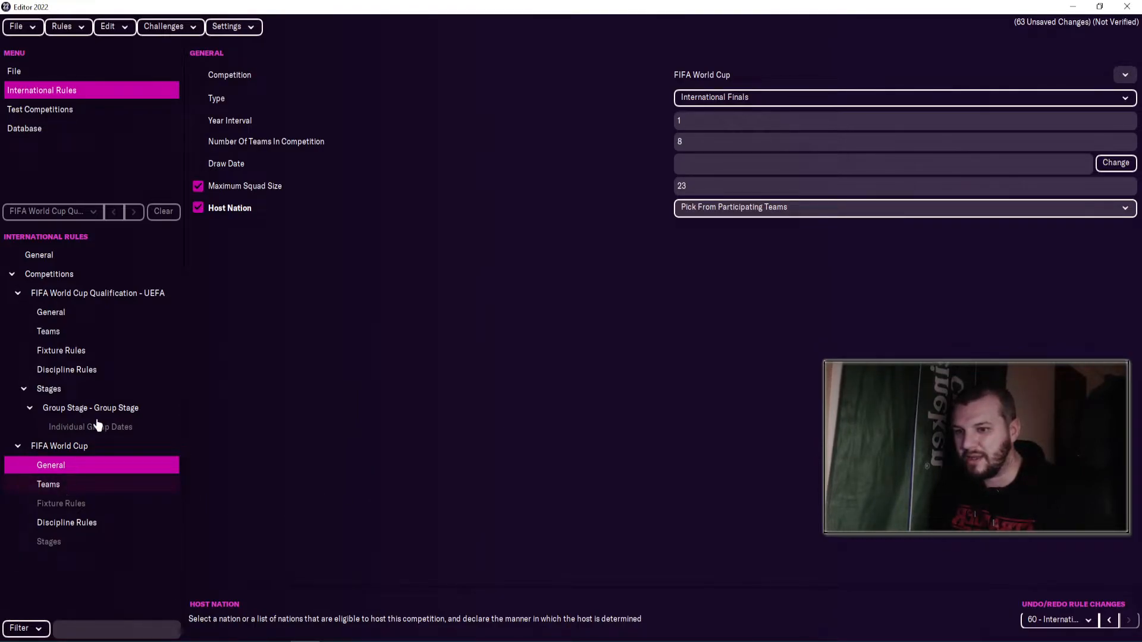
left_click(93, 314)
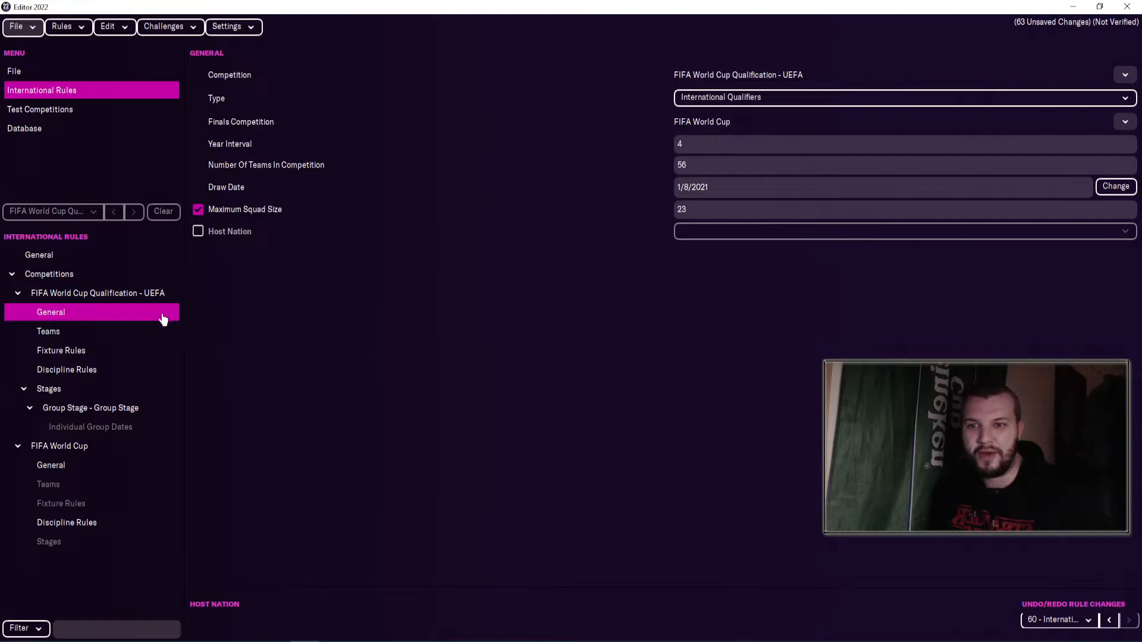
left_click(75, 411)
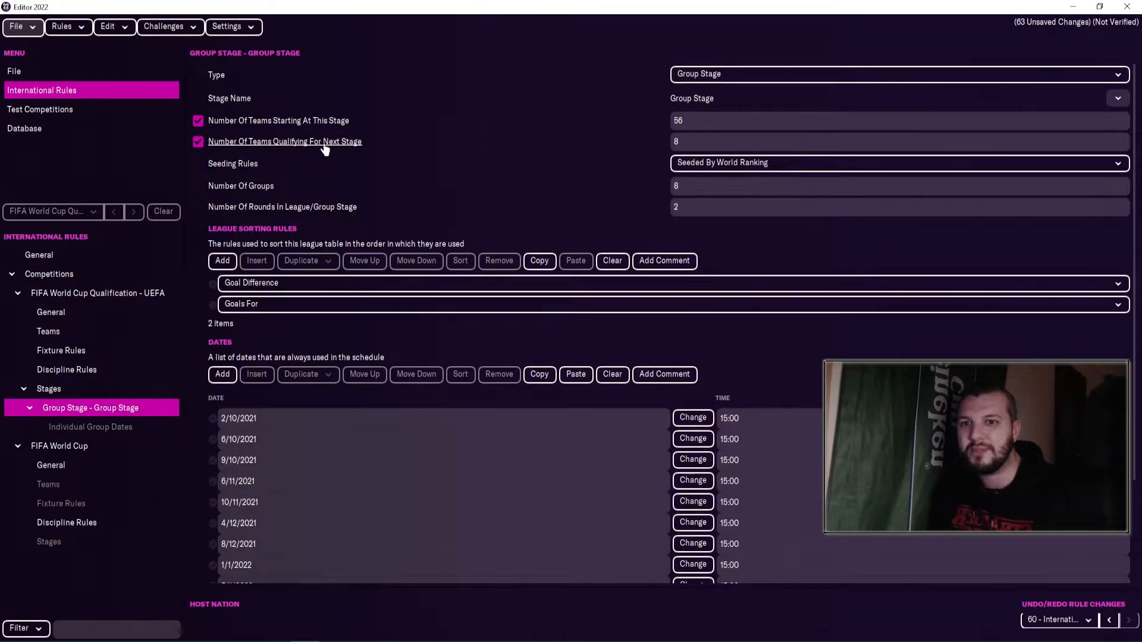
left_click(88, 320)
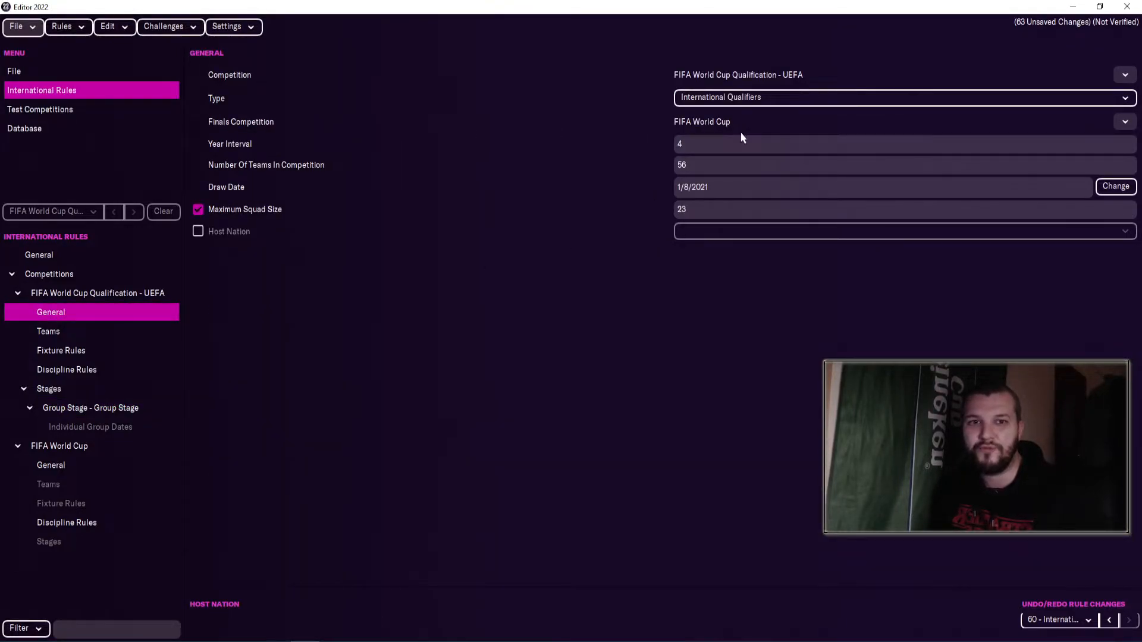
mouse_move(718, 141)
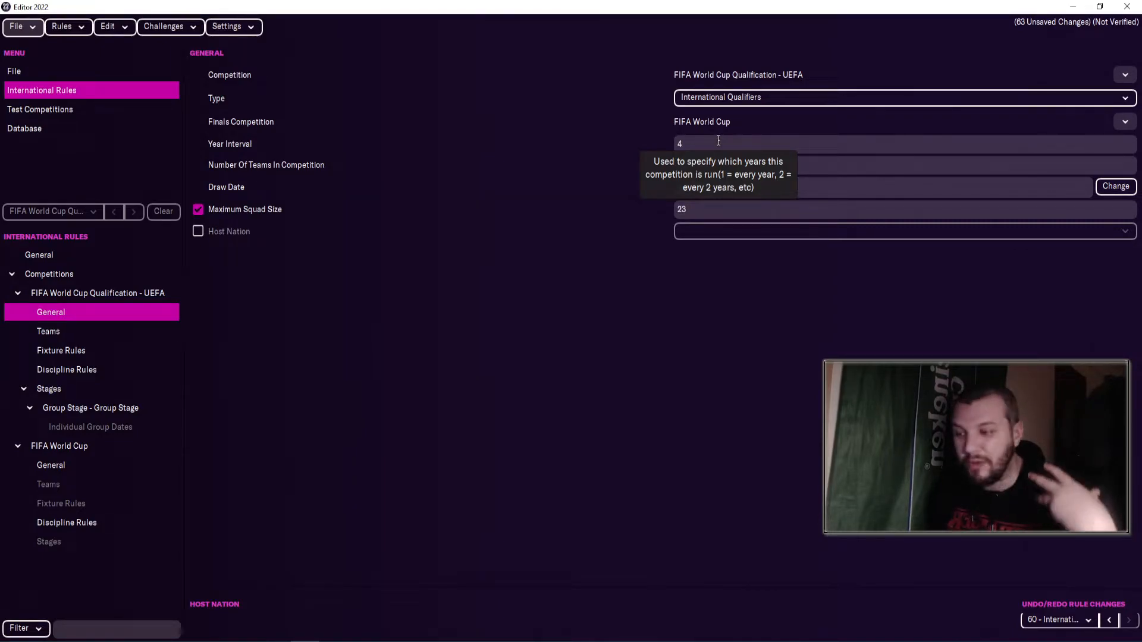
Step: Enable Substitution Rules with 3 From 7 in the FIFA World Cup's fixture rules
left_click(58, 485)
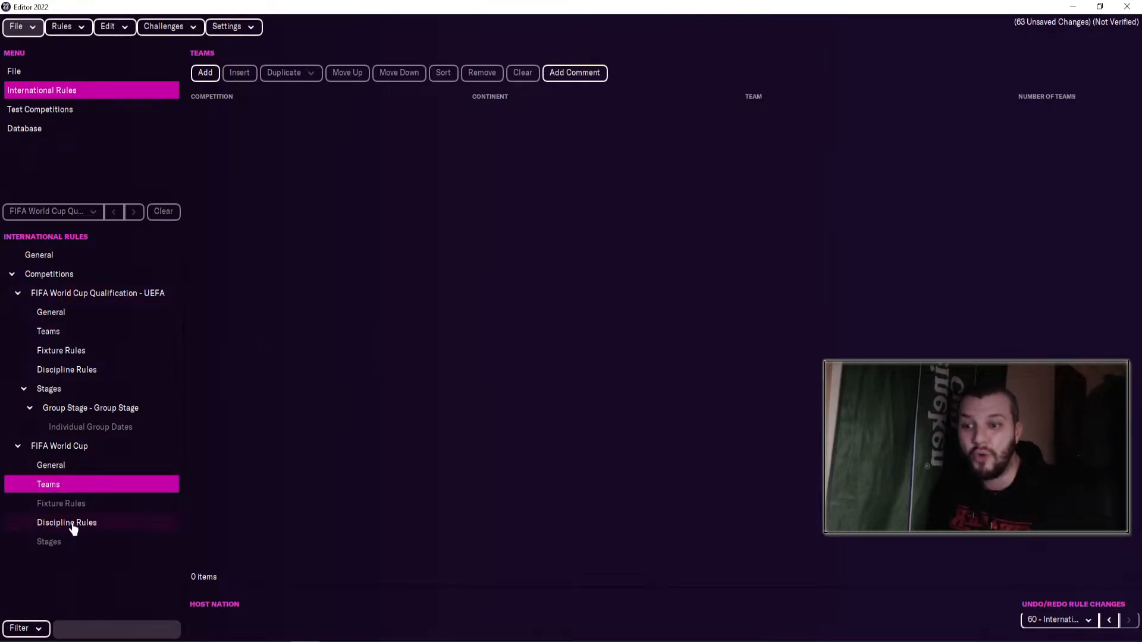
left_click(77, 505)
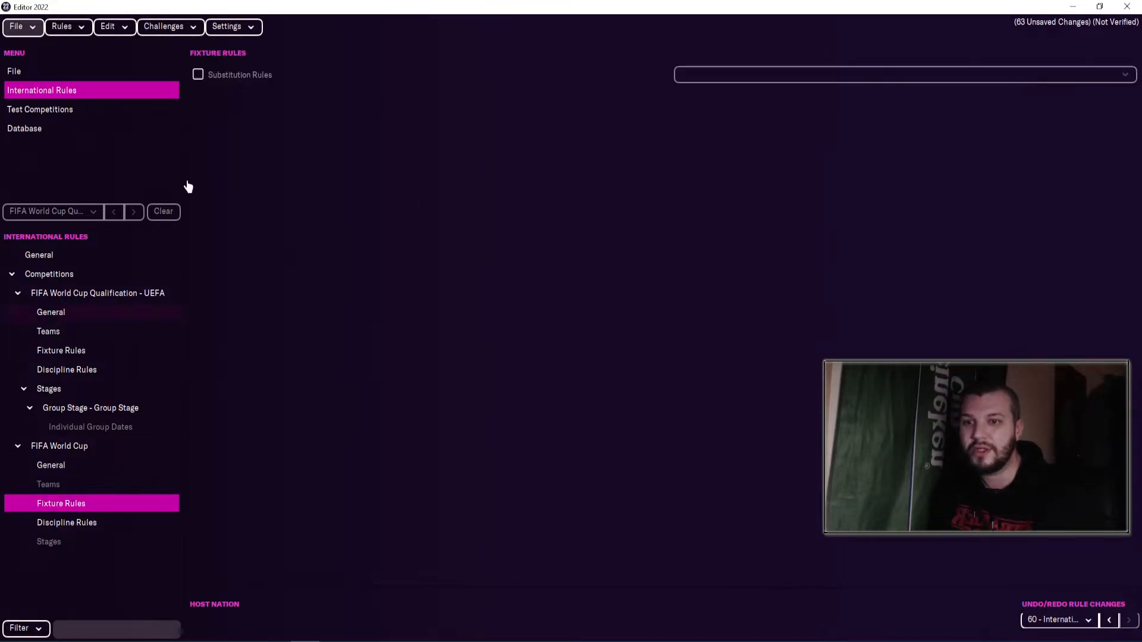
left_click(199, 77)
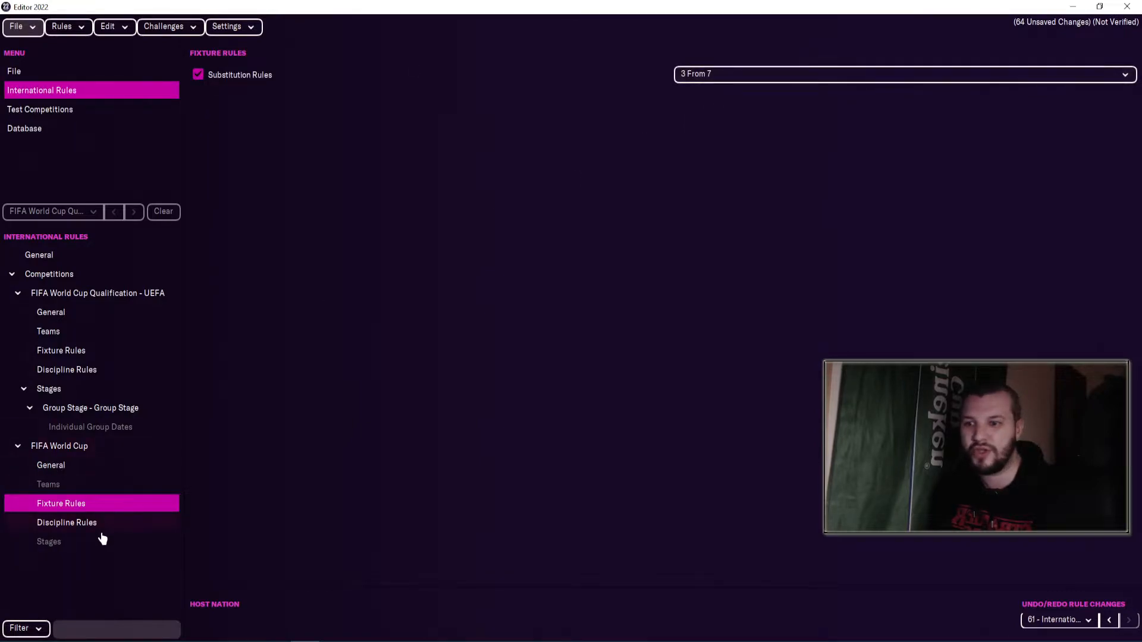
Step: Add a stage to the FIFA World Cup and set its type to Group Stage
left_click(92, 548)
left_click(204, 74)
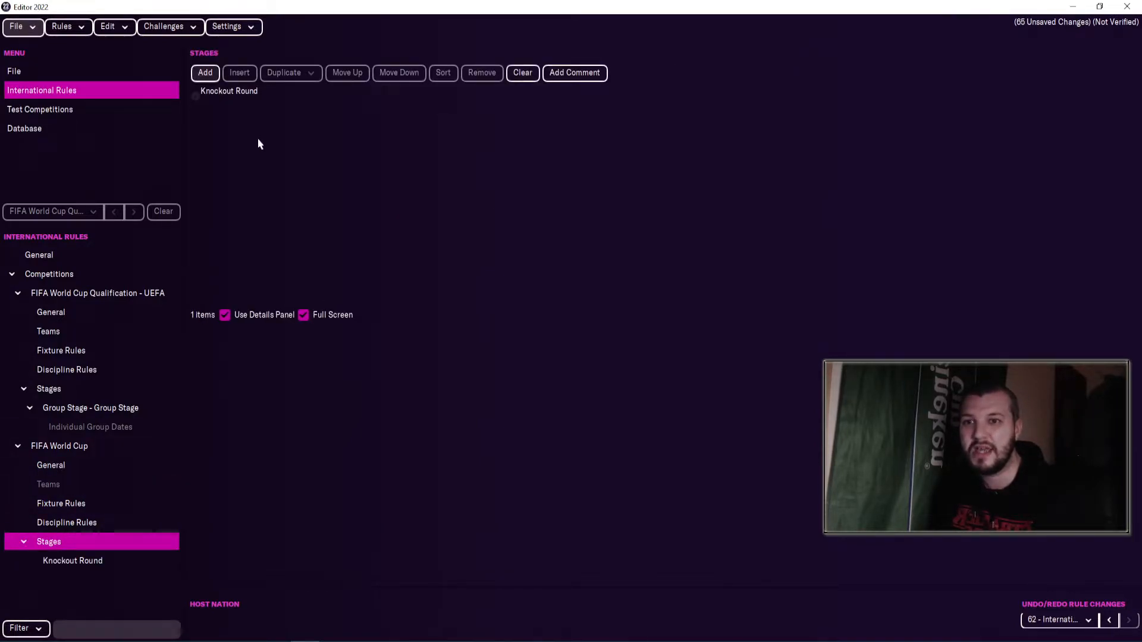
left_click(89, 561)
left_click(767, 73)
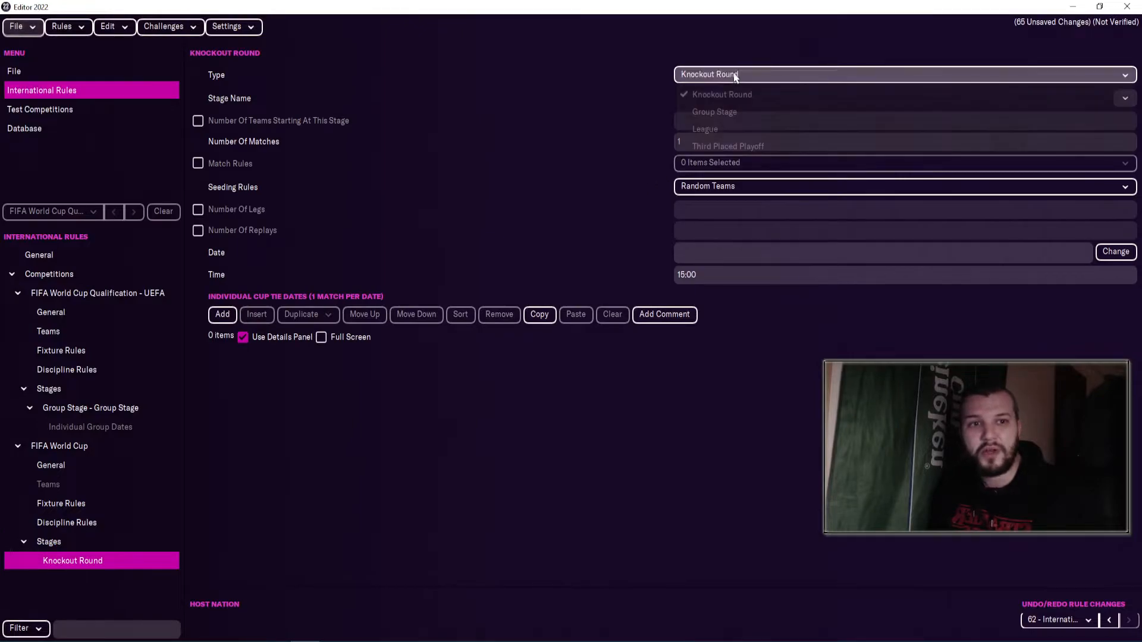
left_click(761, 111)
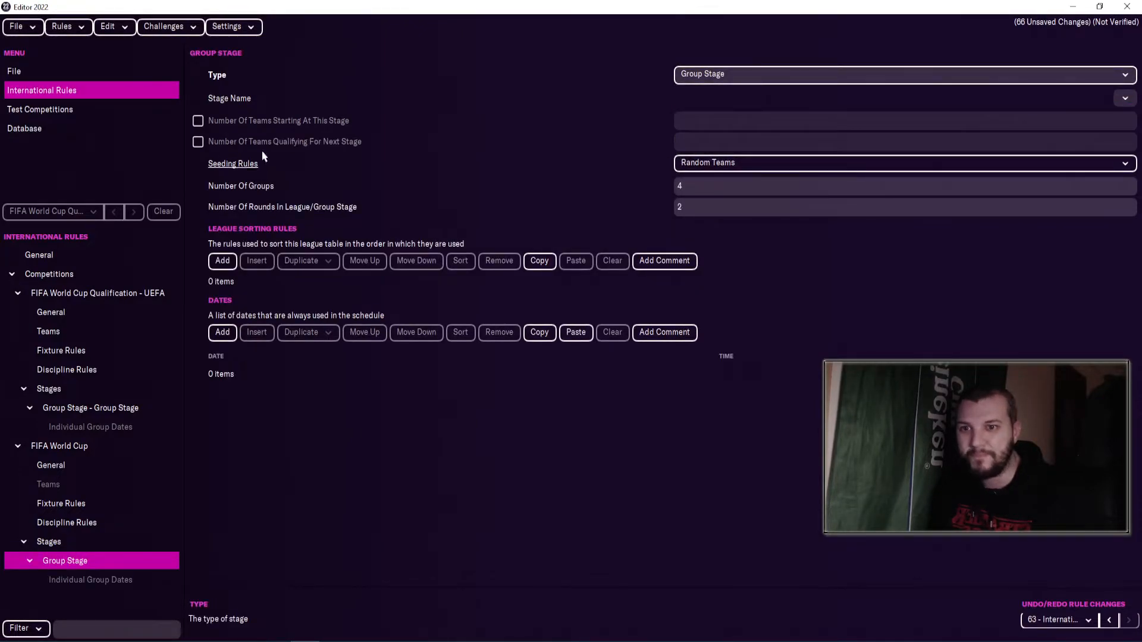
Step: Enable the World Cup group stage's team counts, with 8 teams starting and 2 qualifying for the next stage
left_click(198, 122)
left_click(707, 121)
type("8")
left_click(198, 141)
left_click(732, 143)
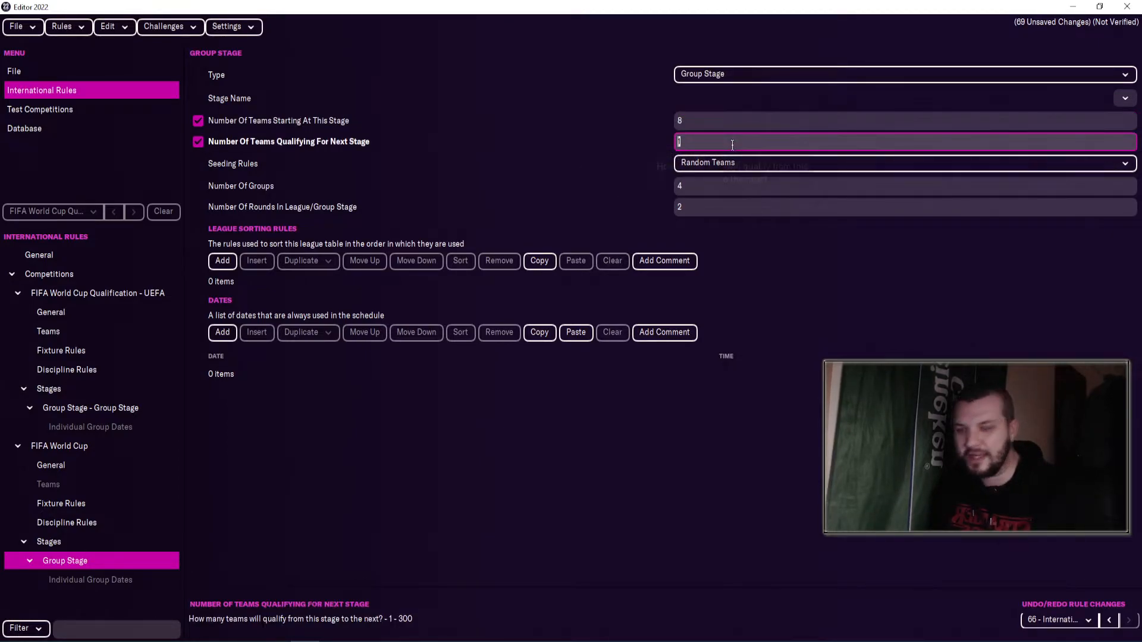
type("2")
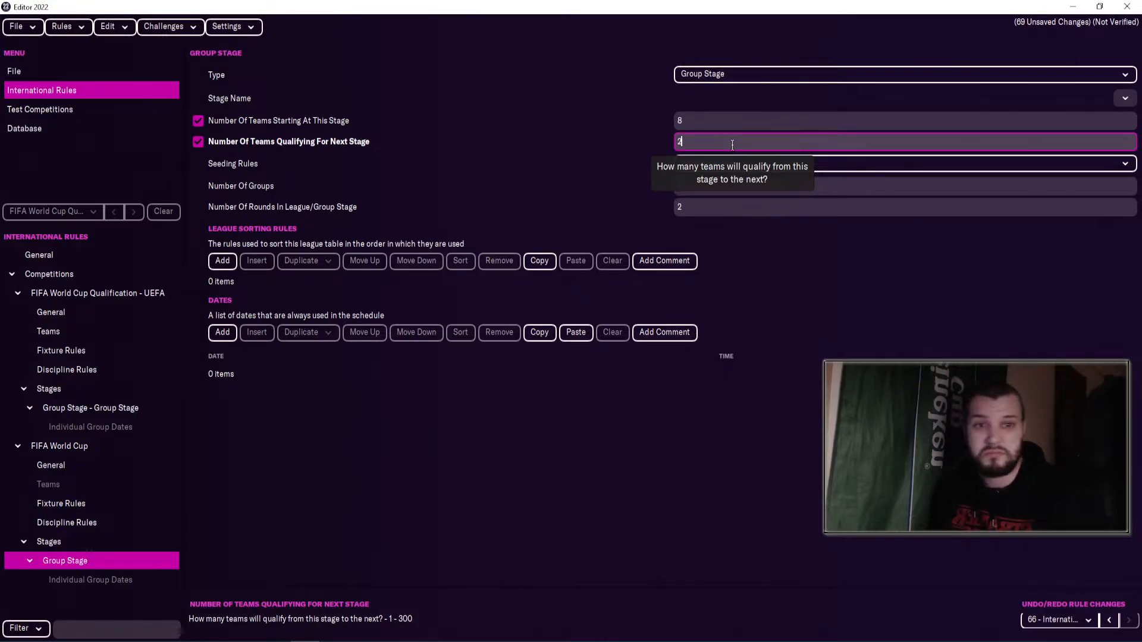
Step: Add two league sorting rules to the World Cup group stage: Goal Difference, followed by Goals For
left_click(222, 261)
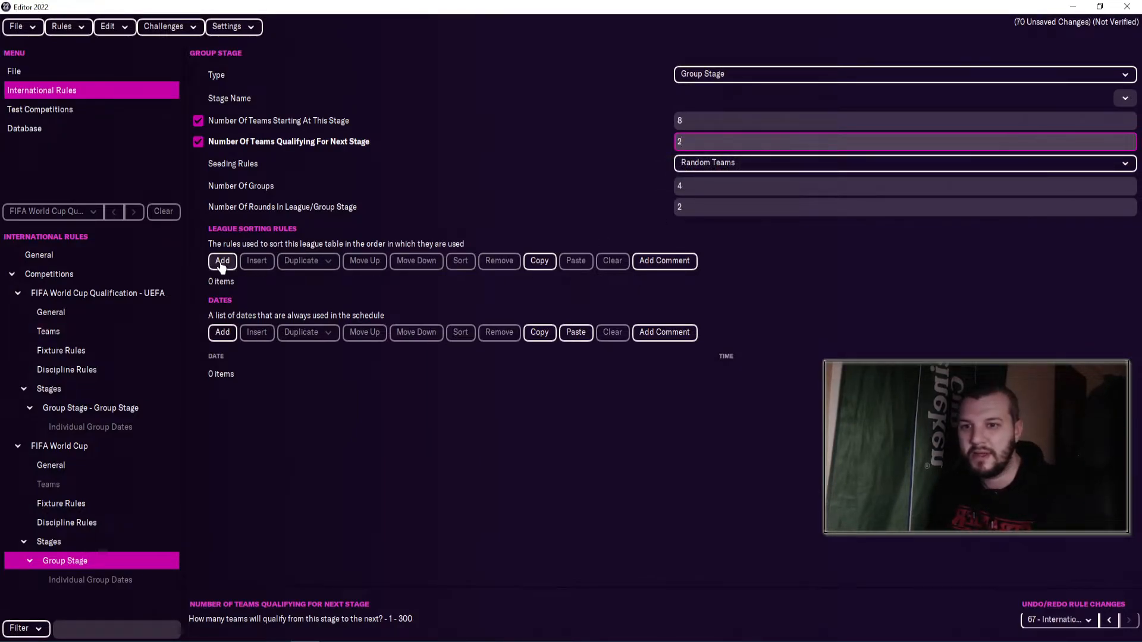
left_click(222, 260)
left_click(231, 305)
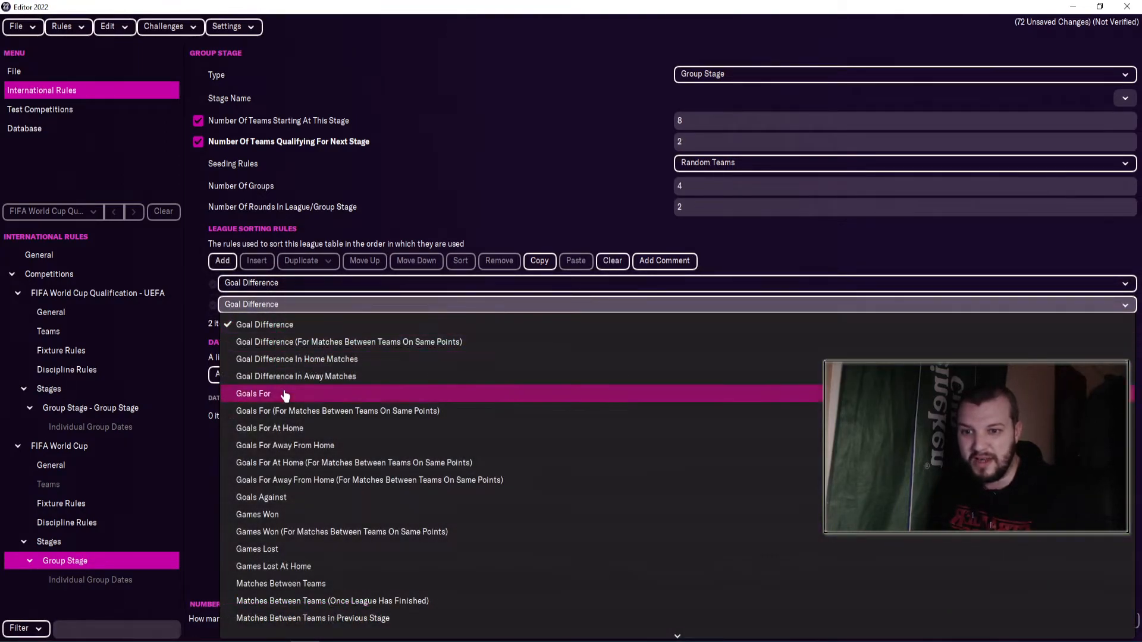
left_click(262, 393)
Step: Set the World Cup group stage to 2 groups and 1 round, and add three blank dates to its schedule
left_click(680, 209)
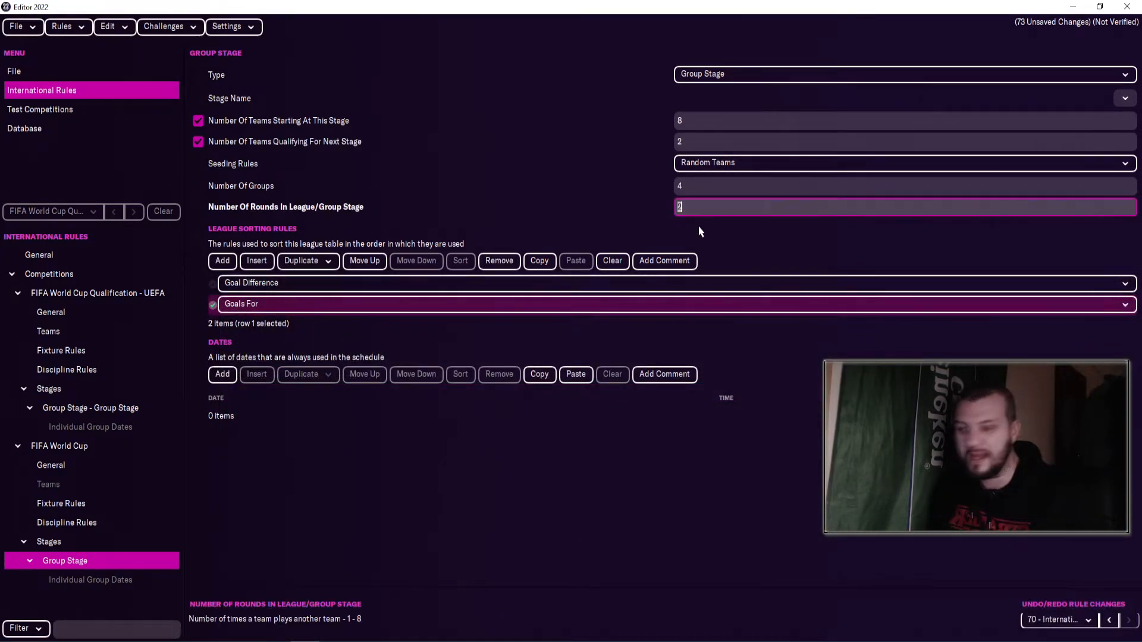
left_click(705, 187)
type("2")
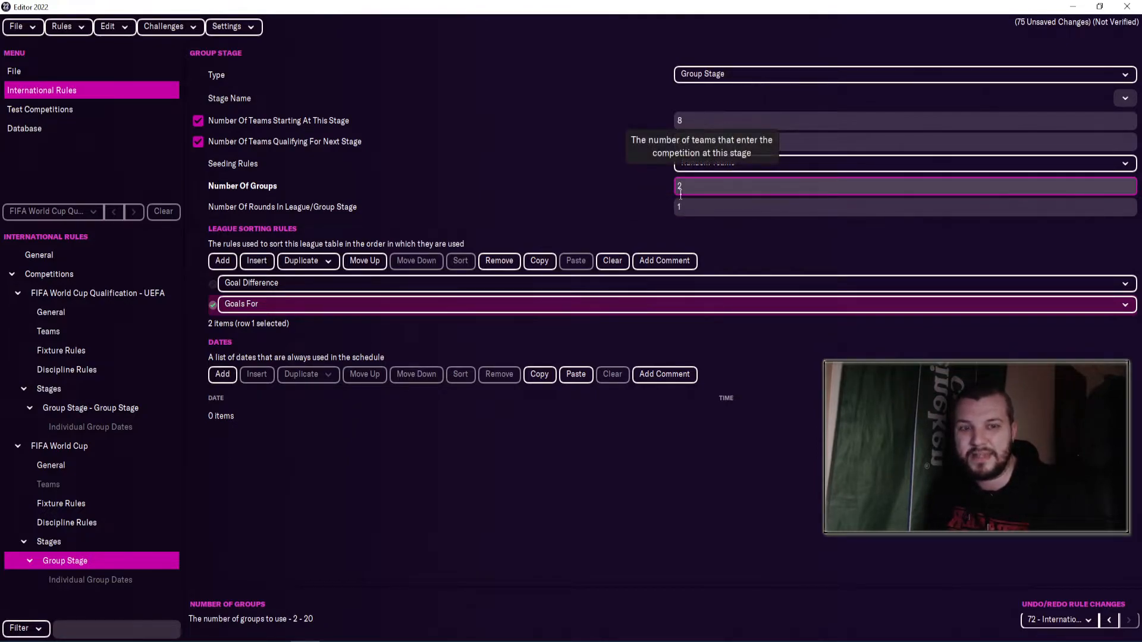
double_click(223, 375)
left_click(222, 375)
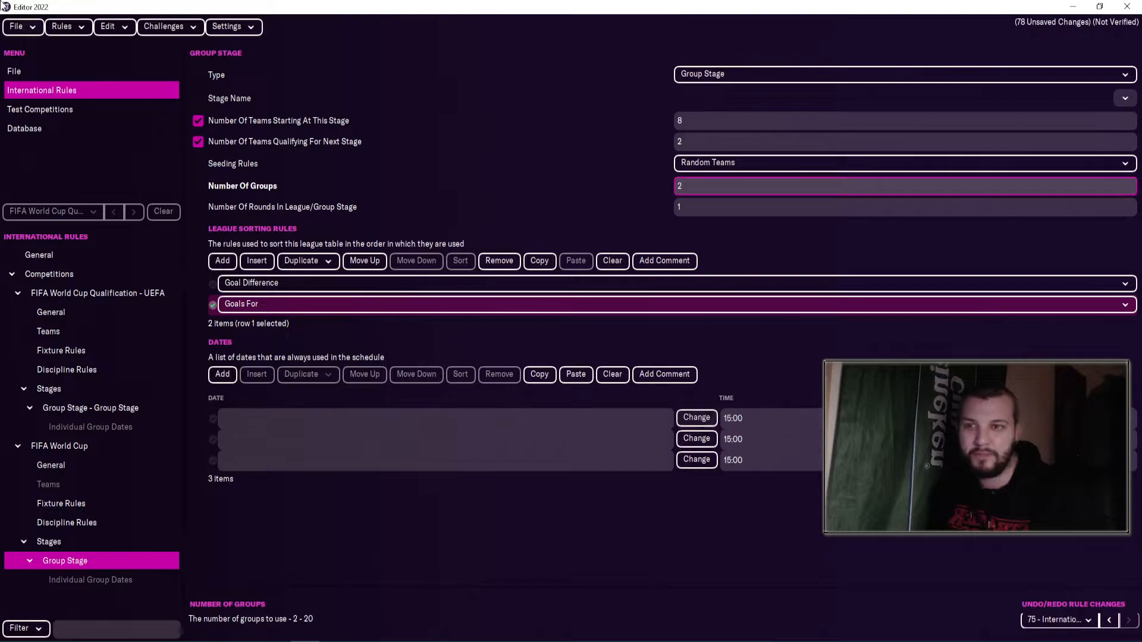
Step: Test the international rules for errors and dismiss the result
left_click(63, 27)
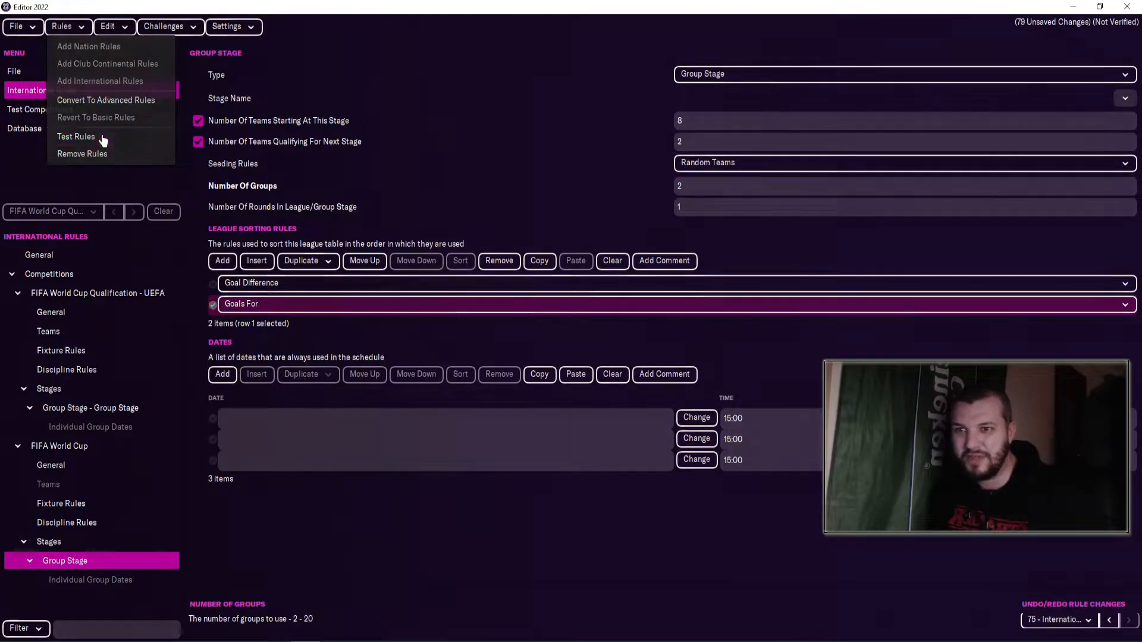
left_click(98, 137)
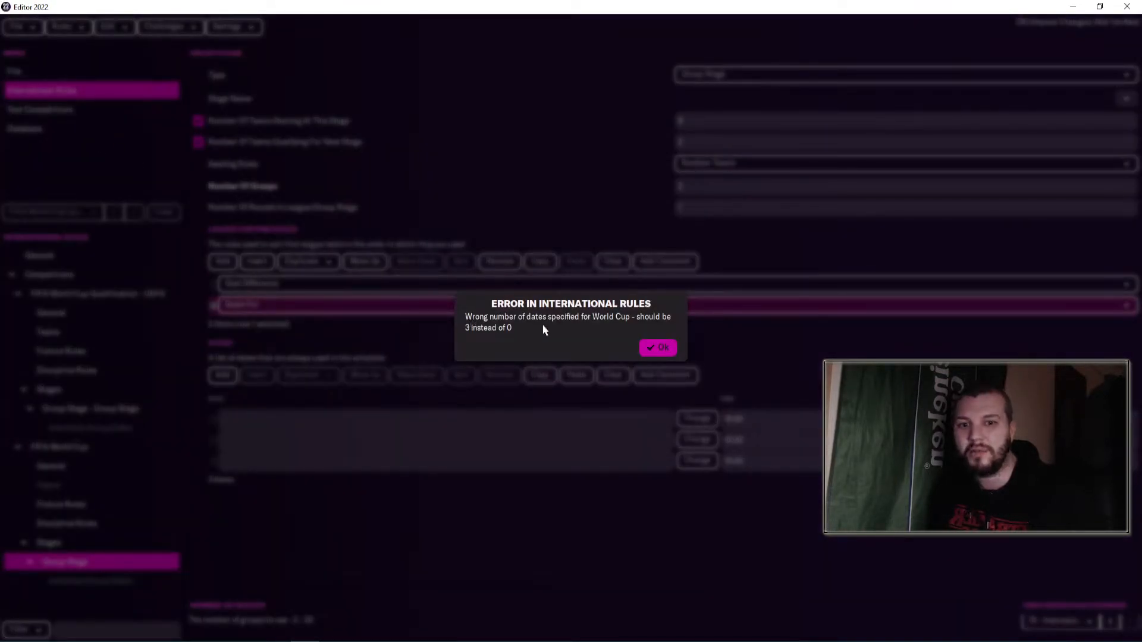
left_click(655, 350)
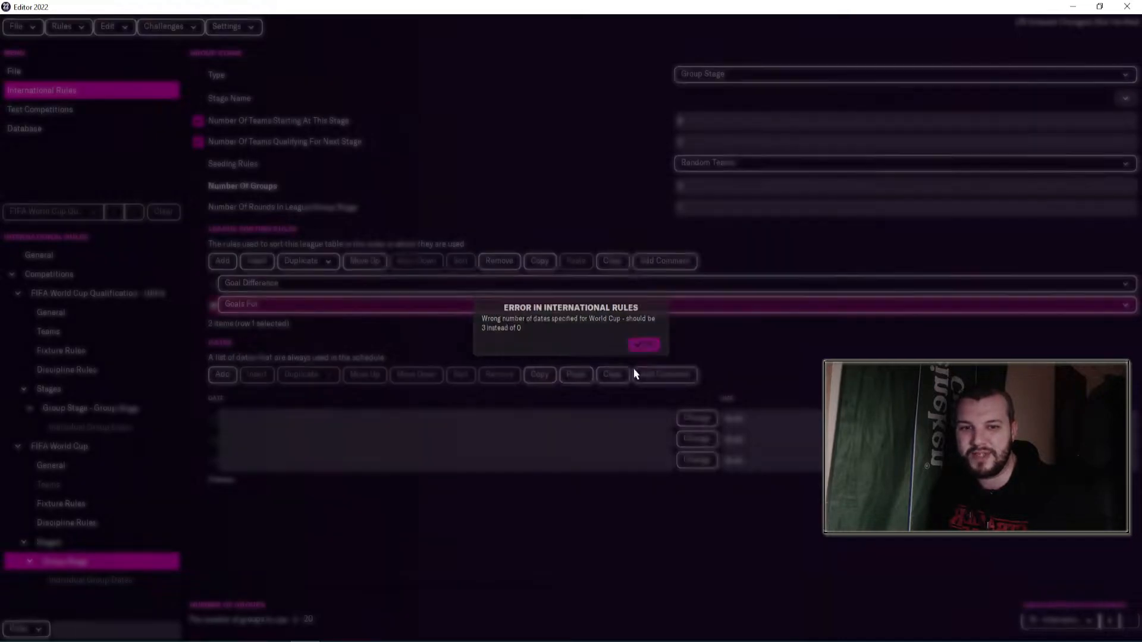
Step: Review the UEFA qualification group stage's match dates and return to the World Cup group stage
left_click(694, 419)
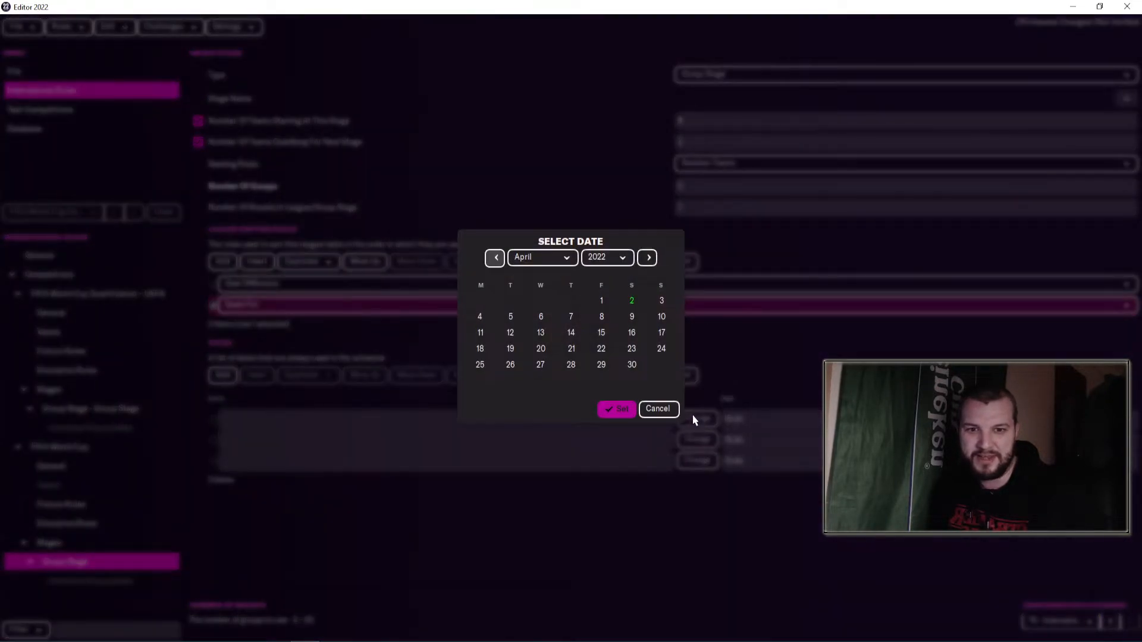
left_click(656, 409)
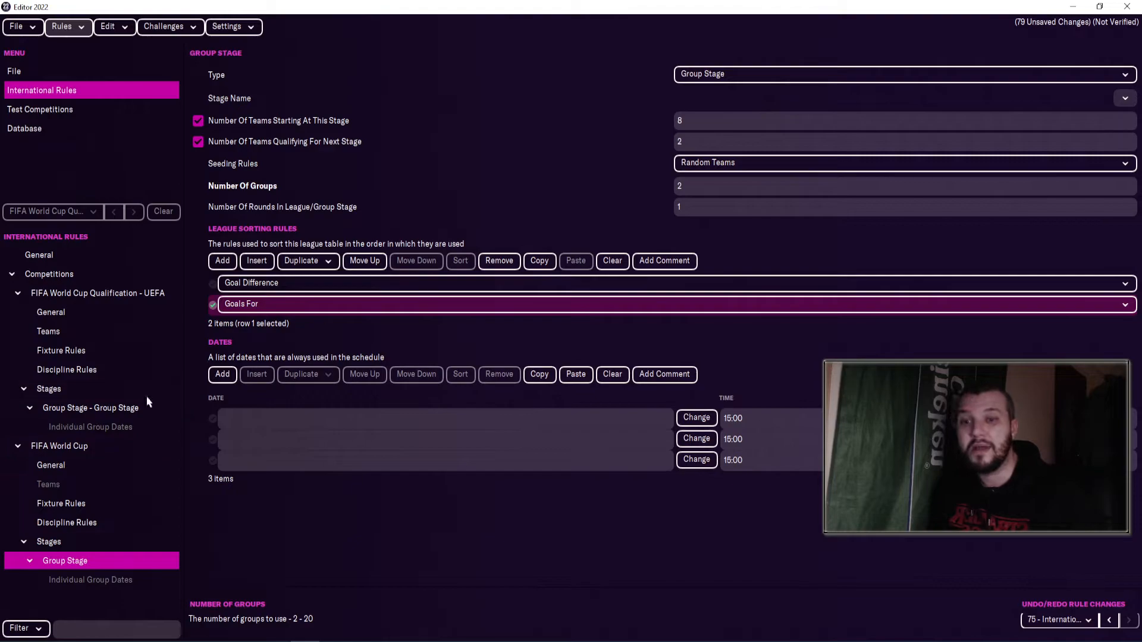
left_click(67, 408)
scroll(440, 500, "down", 2)
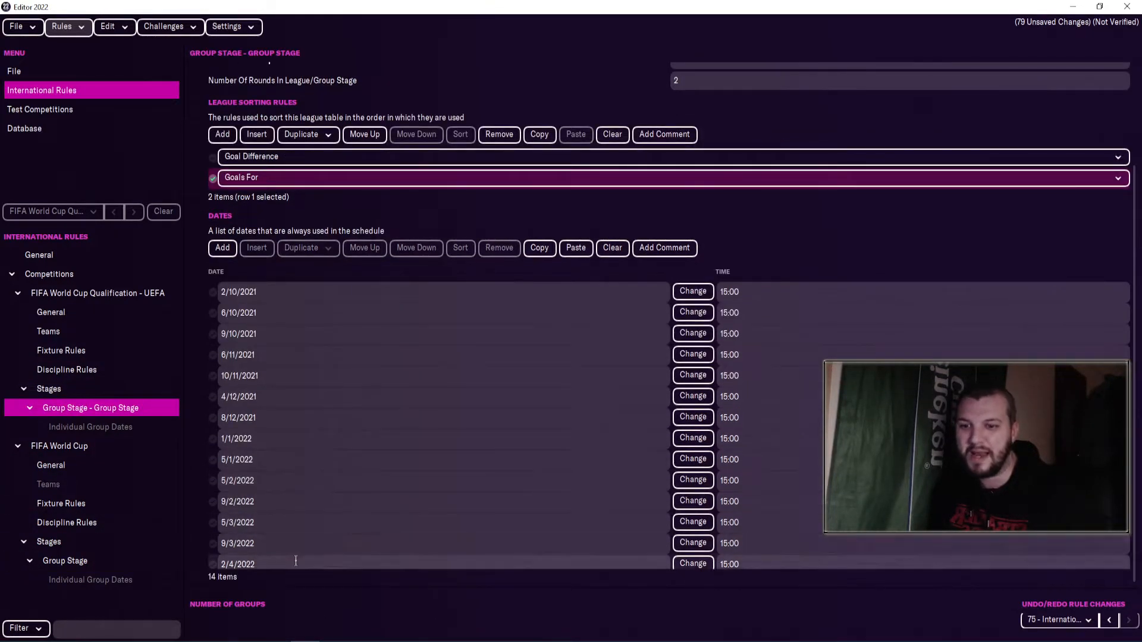
left_click(73, 542)
left_click(81, 560)
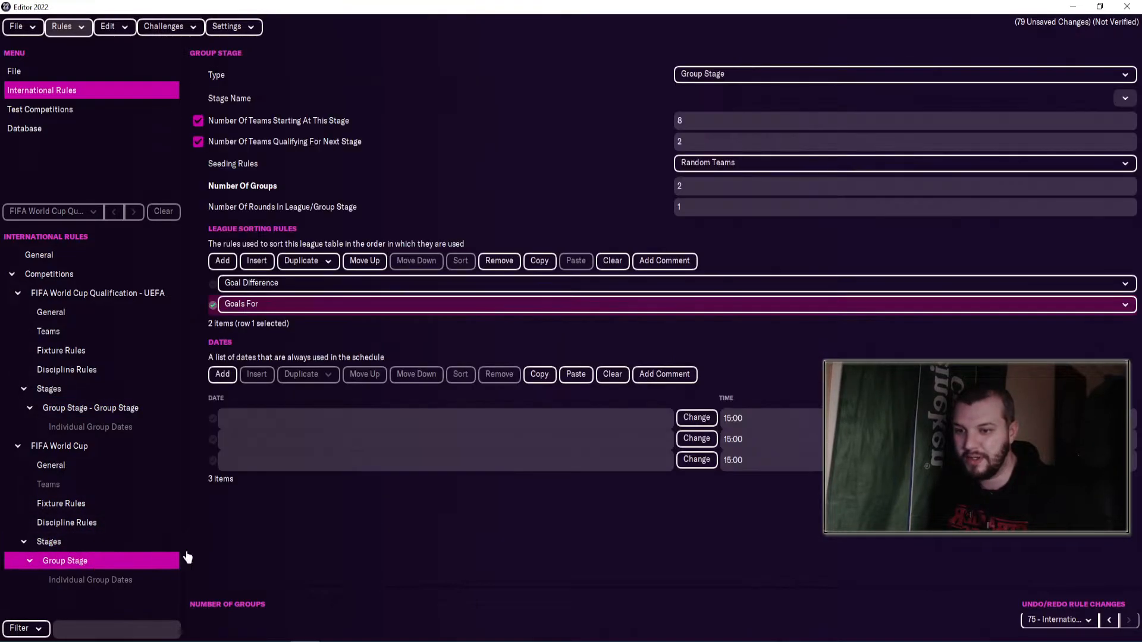
Step: Set the World Cup group stage's three match dates to 4/6/2022, 8/6/2022 and 11/6/2022
left_click(701, 419)
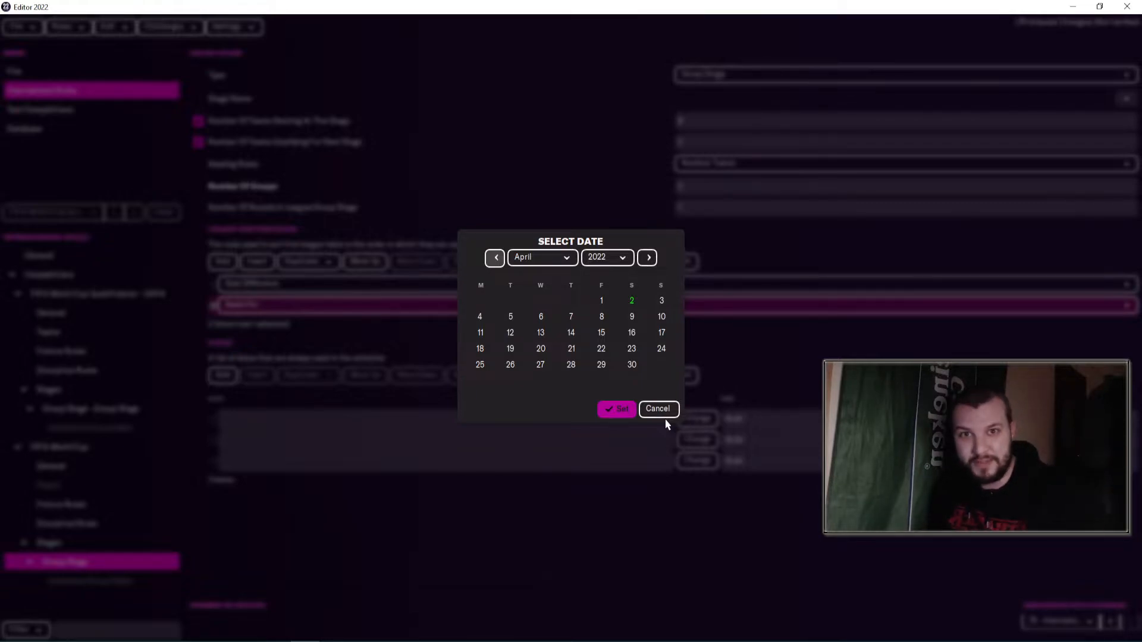
left_click(647, 260)
left_click(649, 262)
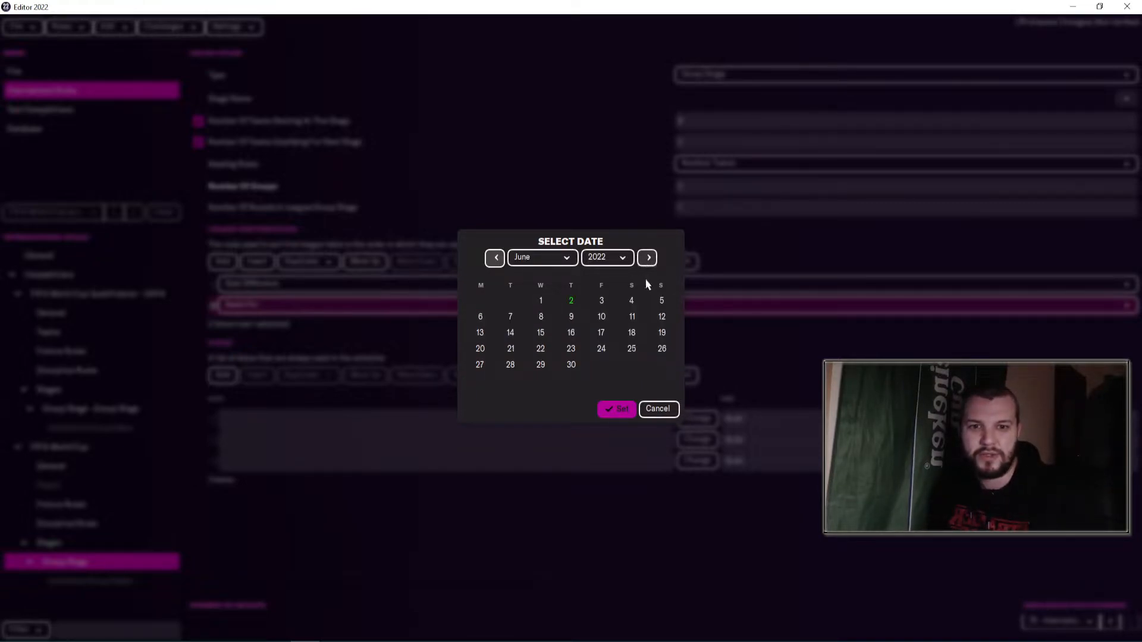
left_click(614, 319)
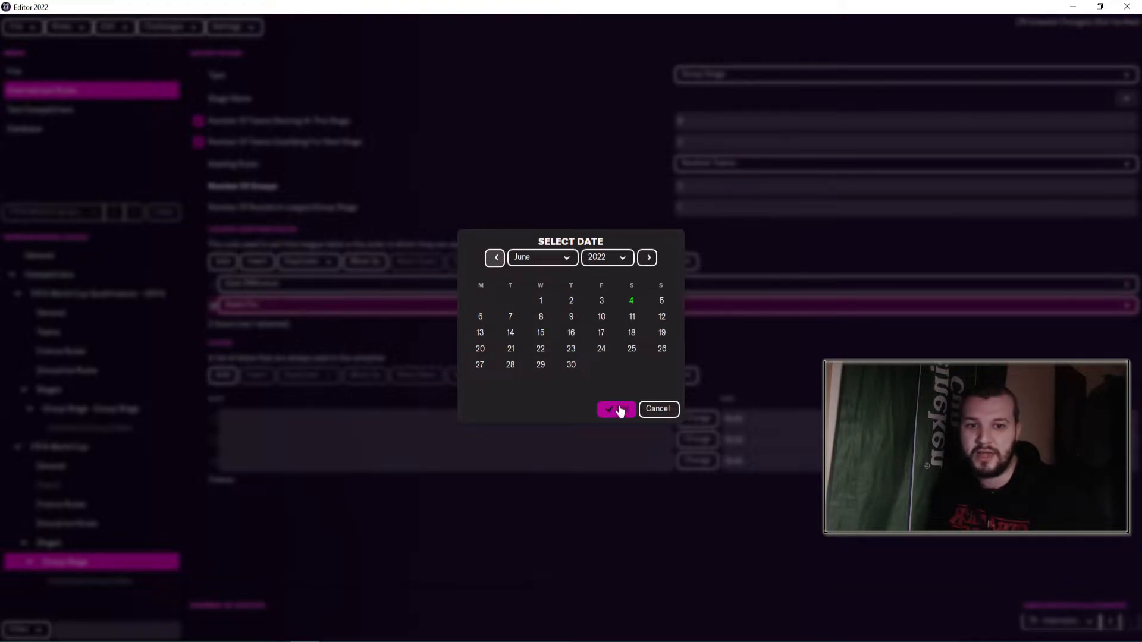
left_click(617, 409)
left_click(693, 440)
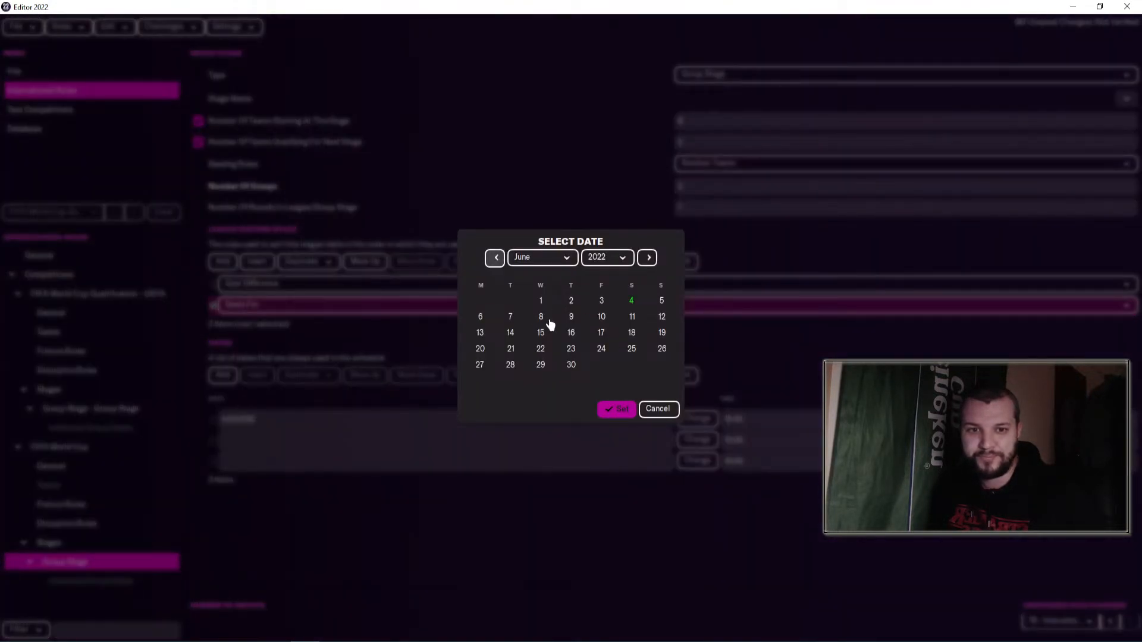
left_click(618, 410)
left_click(696, 461)
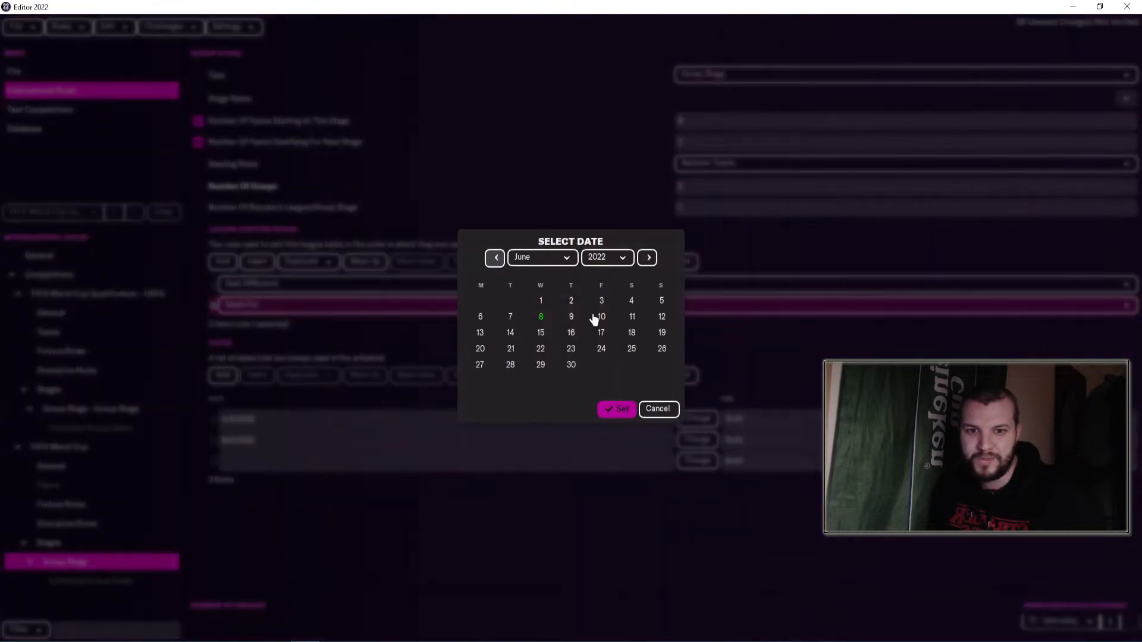
left_click(616, 411)
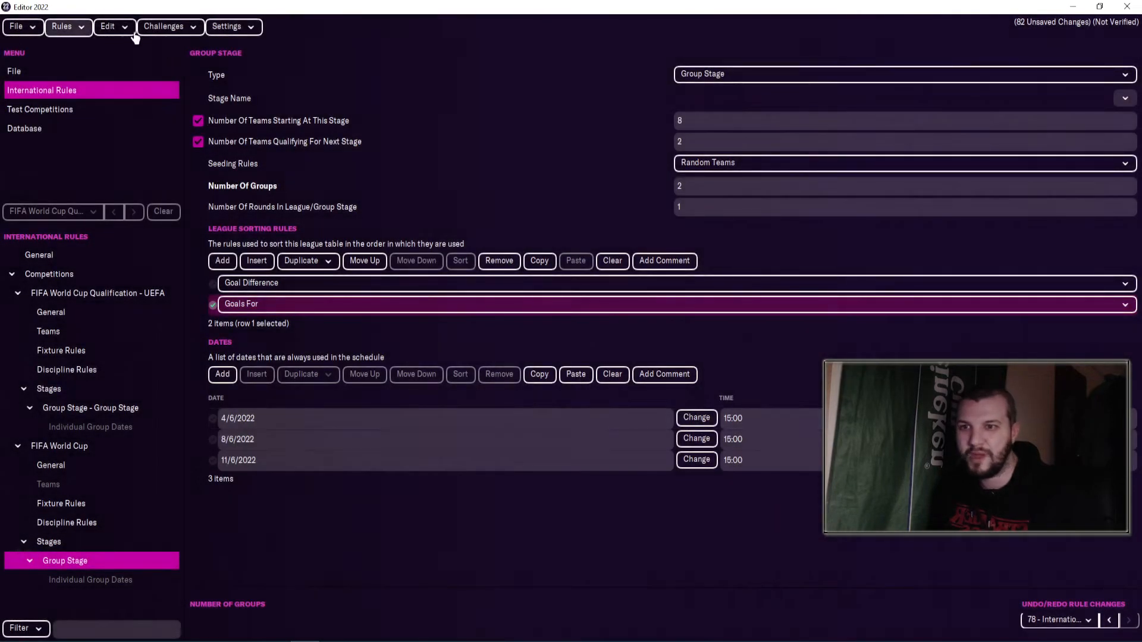
Step: Test the international rules again and open the FIFA World Cup's general settings
left_click(64, 26)
left_click(77, 137)
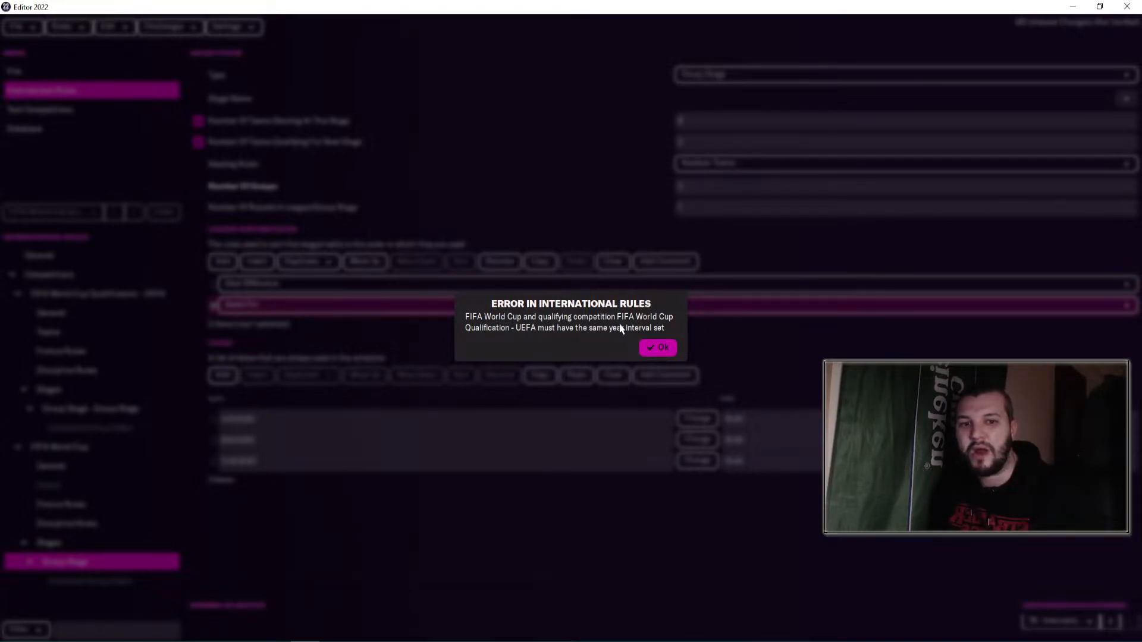
left_click(657, 347)
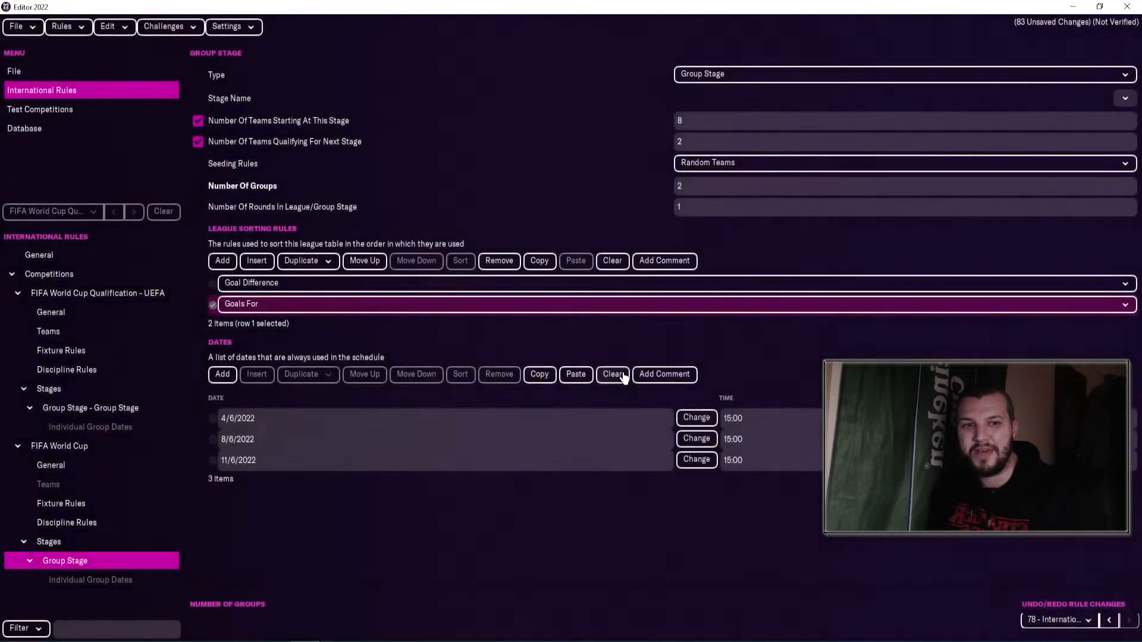
left_click(57, 464)
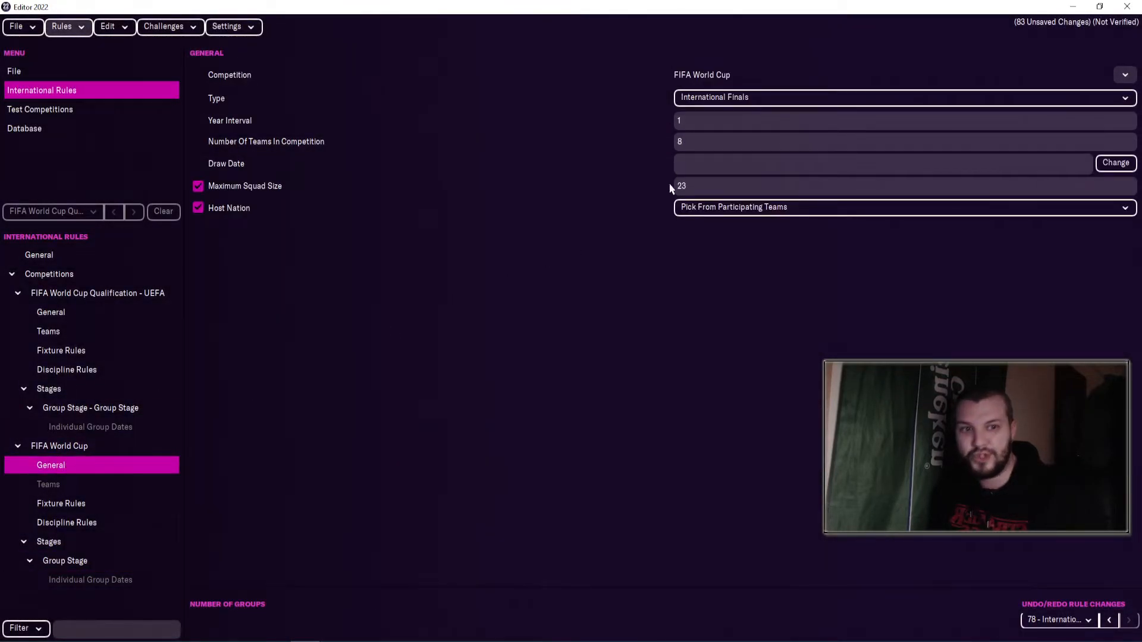
Step: Set the FIFA World Cup's year interval to 4
left_click(684, 121)
type("4")
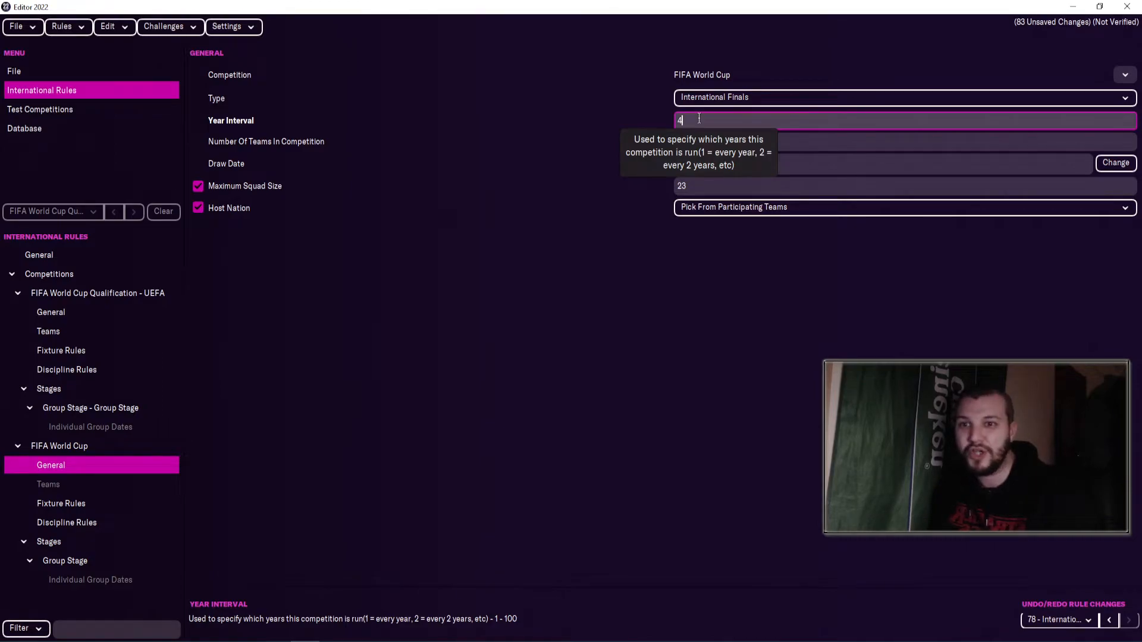
left_click(688, 277)
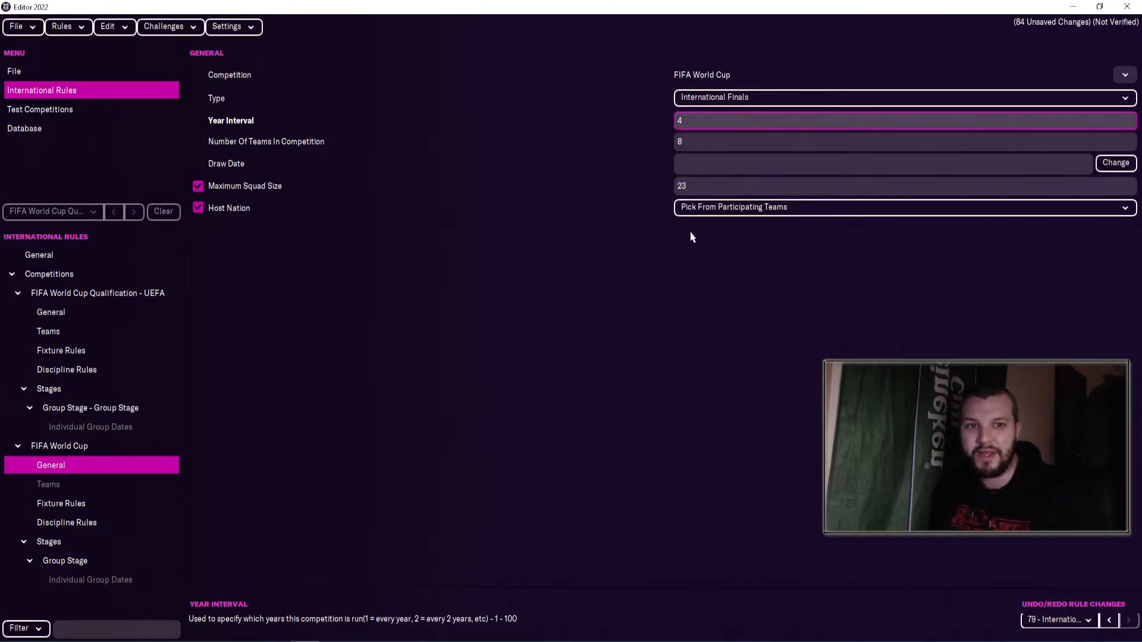
Step: Set the FIFA World Cup's draw date to 30/4/2022
left_click(692, 164)
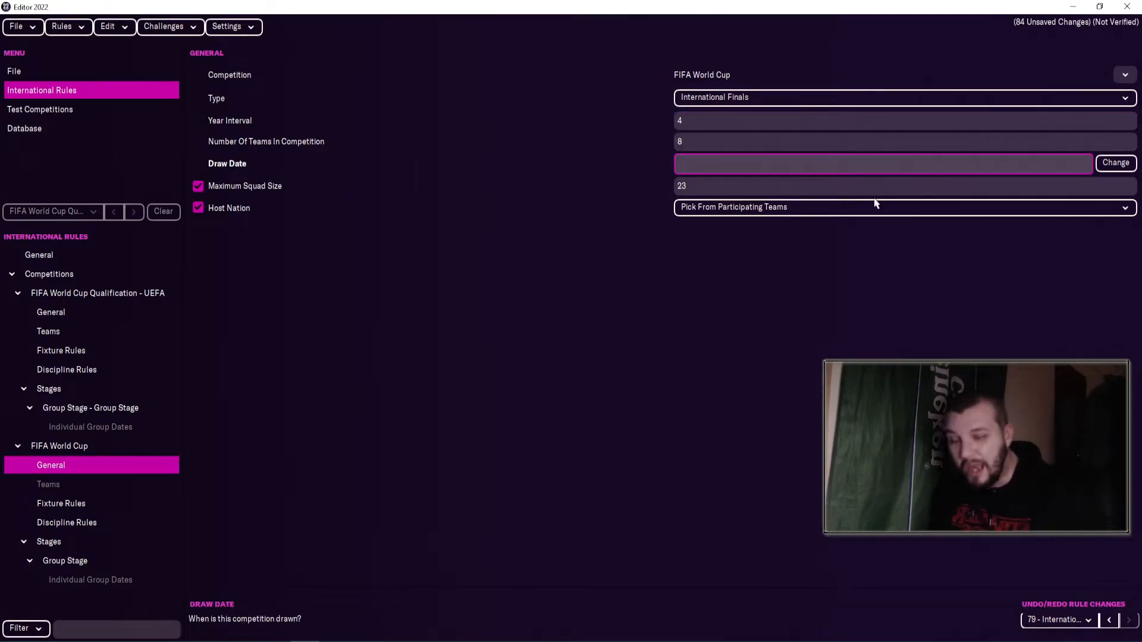
left_click(1115, 165)
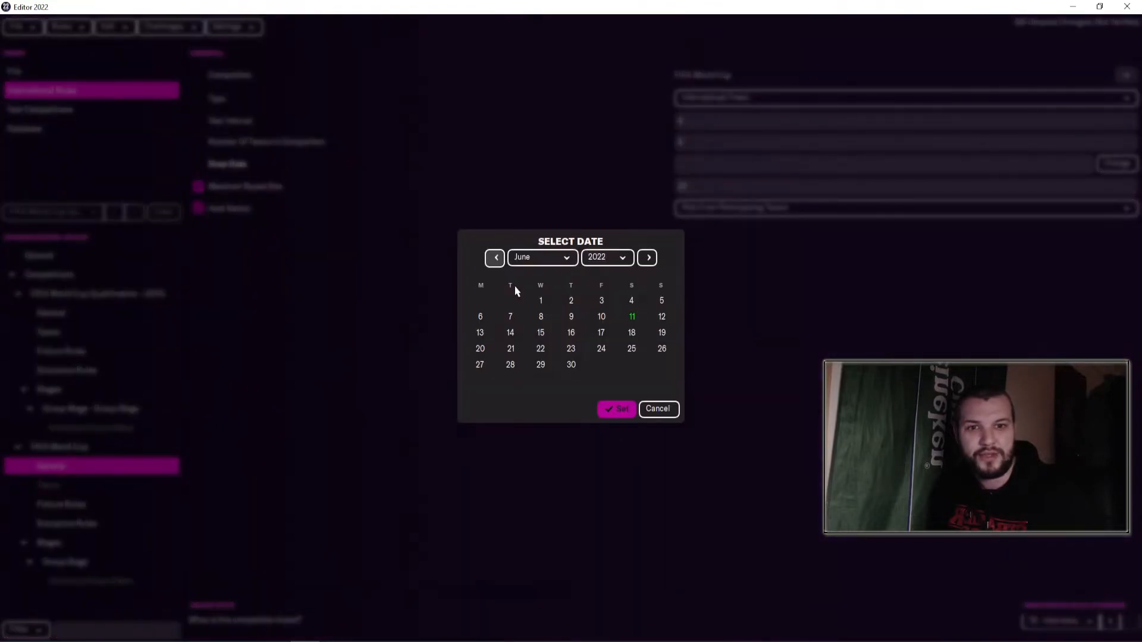
left_click(497, 265)
left_click(495, 259)
left_click(632, 365)
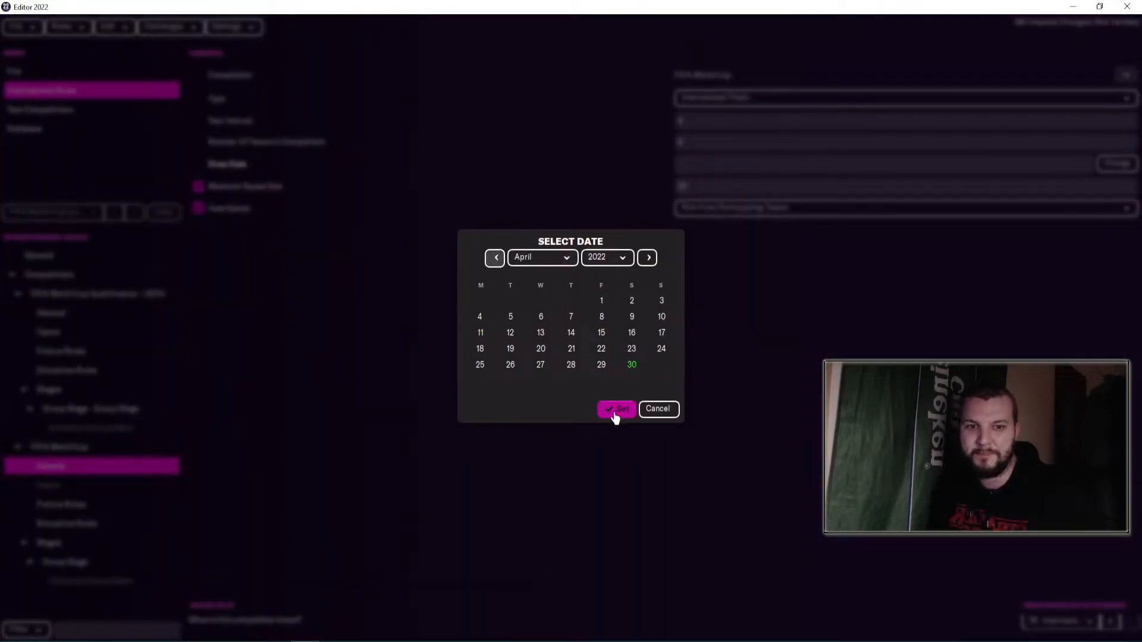
left_click(615, 411)
Step: Add a knockout round after the group stage in the FIFA World Cup's stages and open its settings
left_click(64, 27)
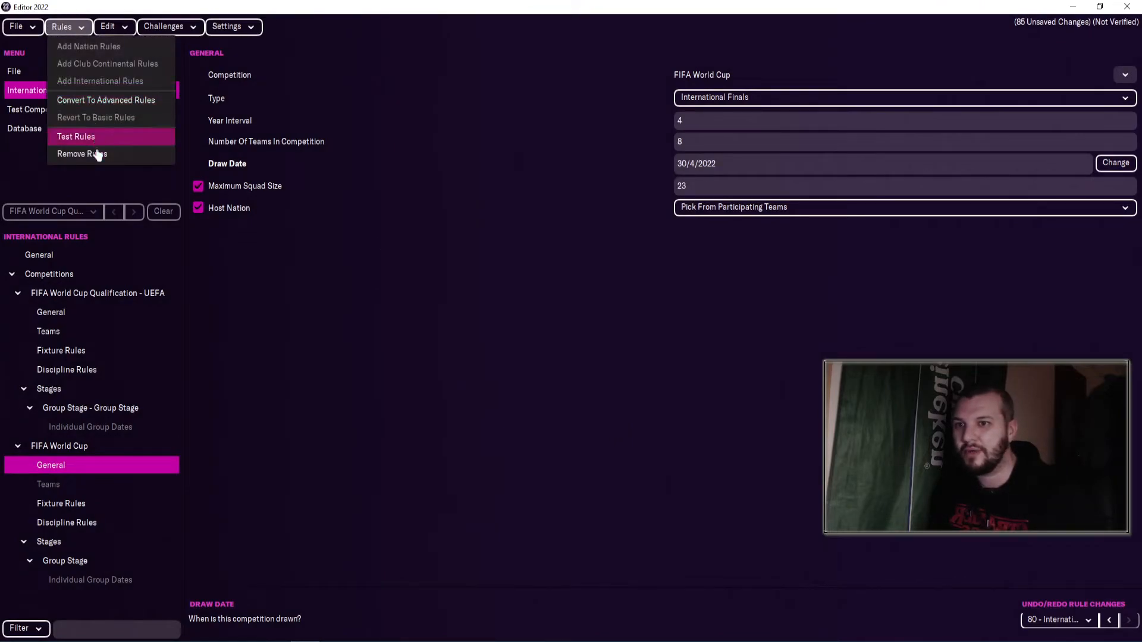
left_click(75, 559)
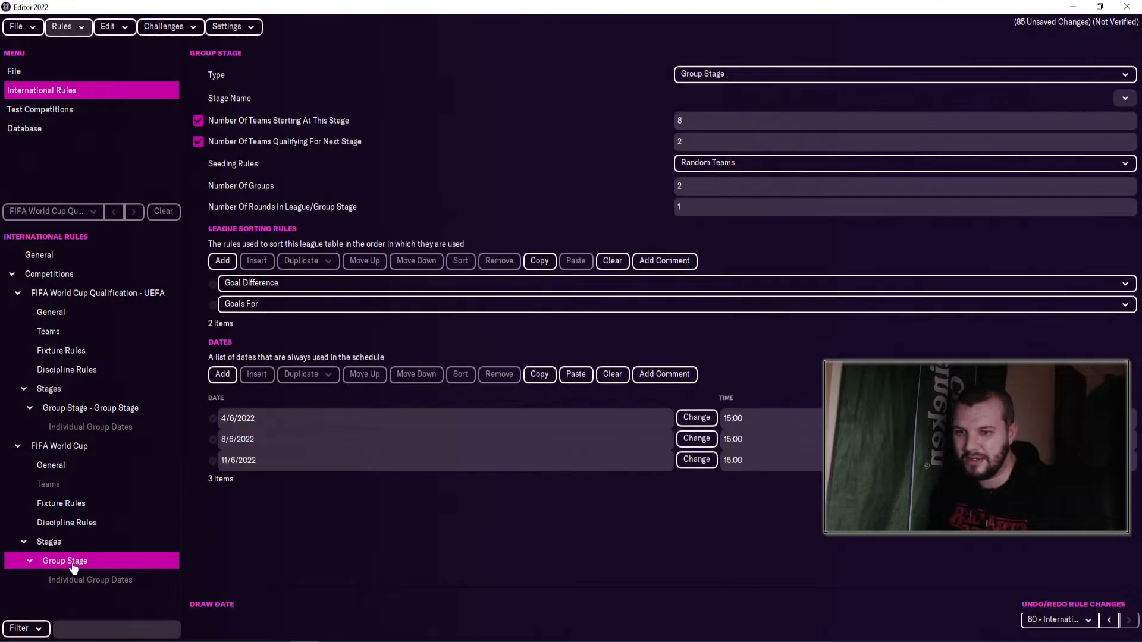
left_click(66, 544)
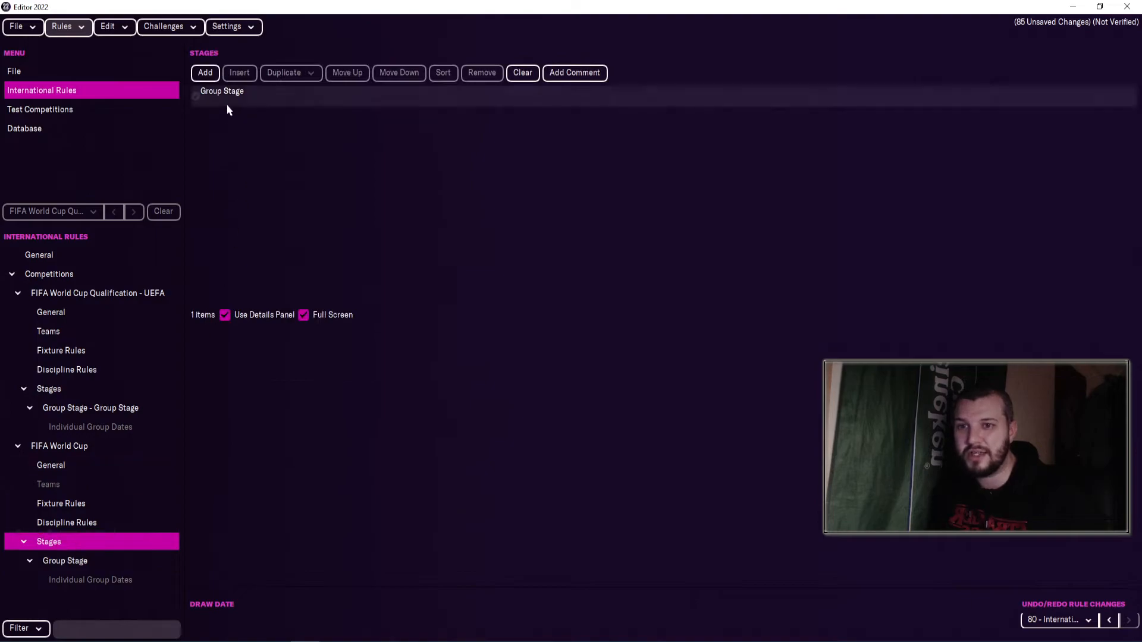
left_click(205, 73)
left_click(95, 597)
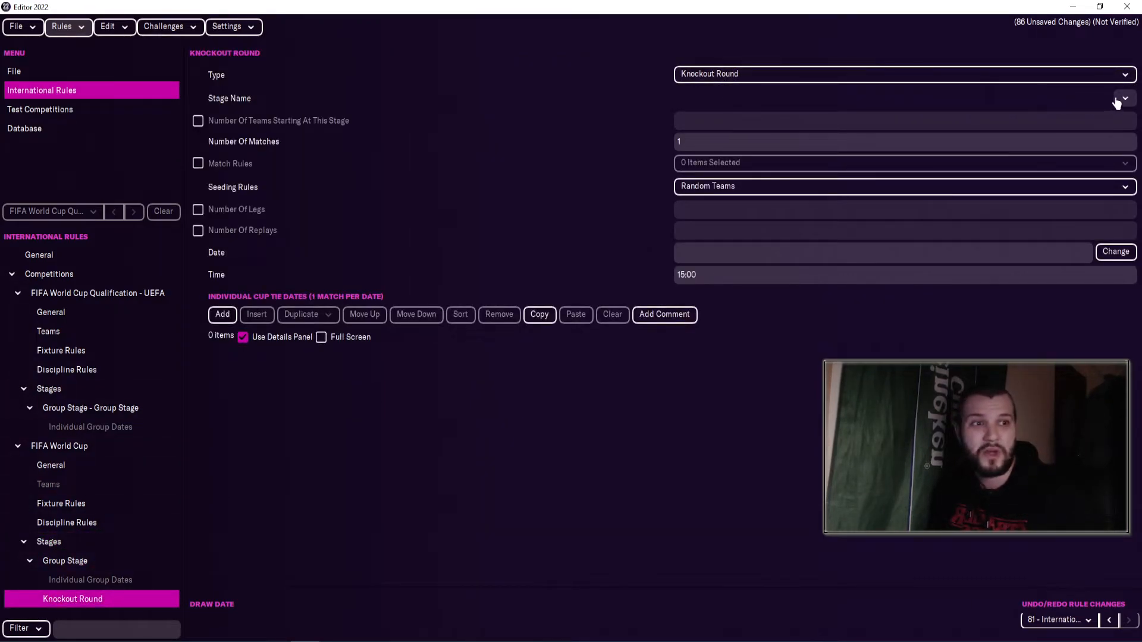
Step: Search the stage names for "final" and name the World Cup's knockout round Final
left_click(1119, 100)
left_click(1091, 117)
double_click(642, 220)
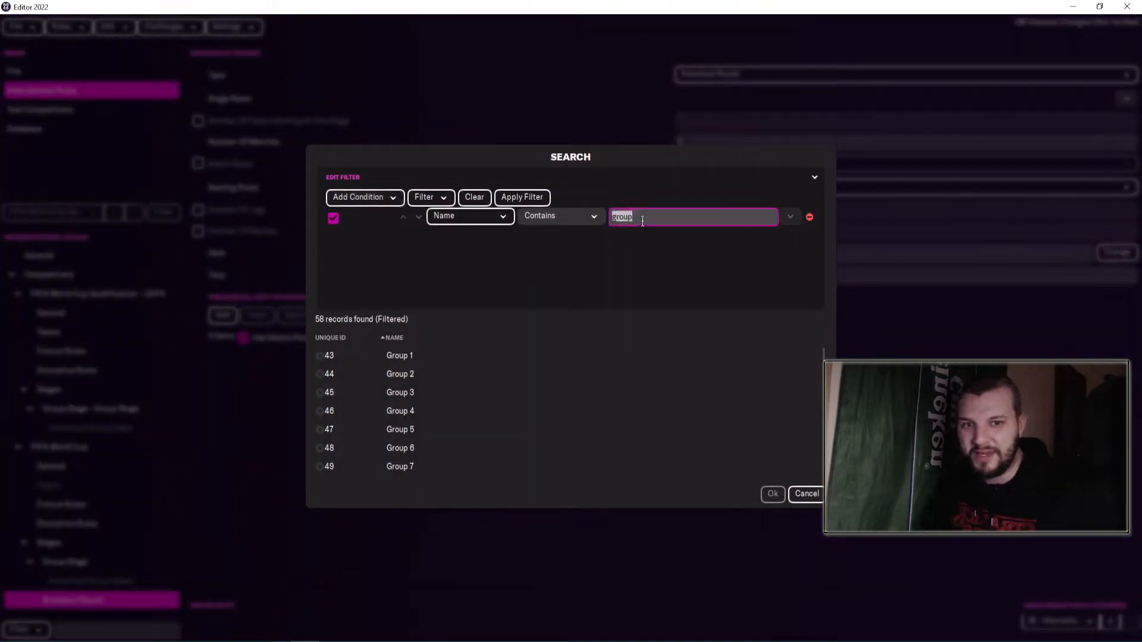
type("final")
double_click(461, 393)
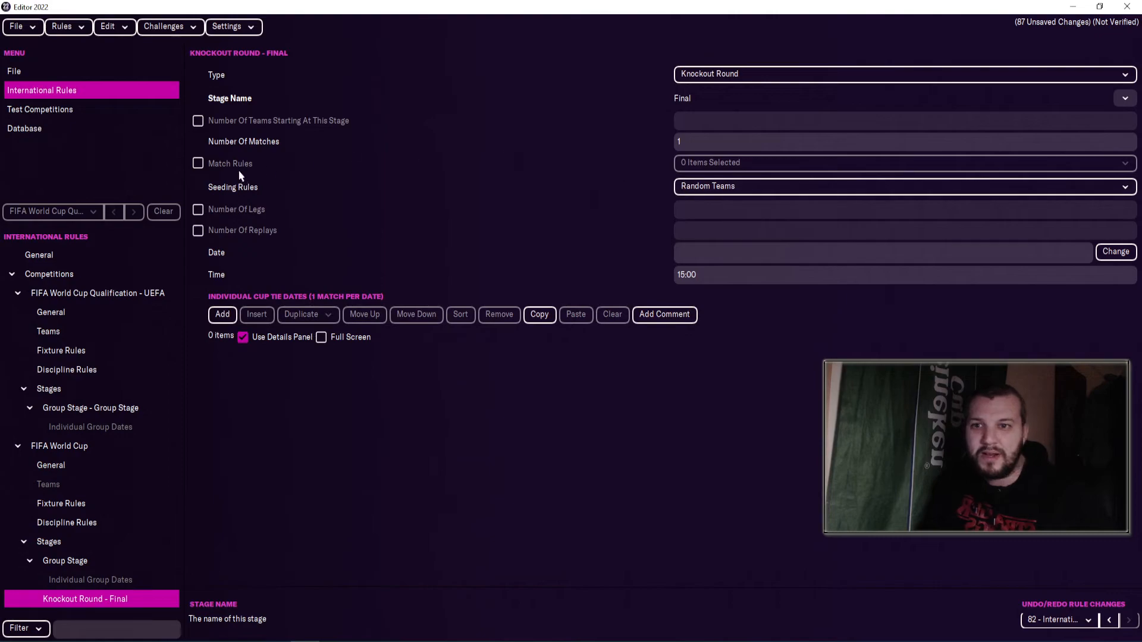
Step: Enable Extra Time and Penalties as the final's match rules and set its date to 18/6/2022
left_click(198, 163)
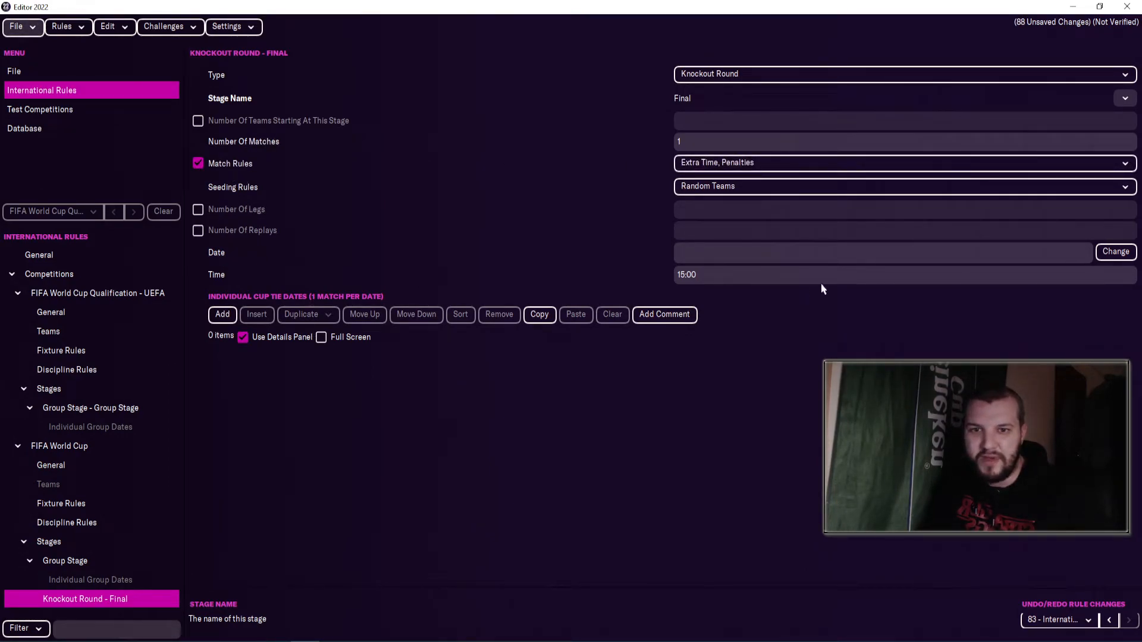
left_click(1105, 254)
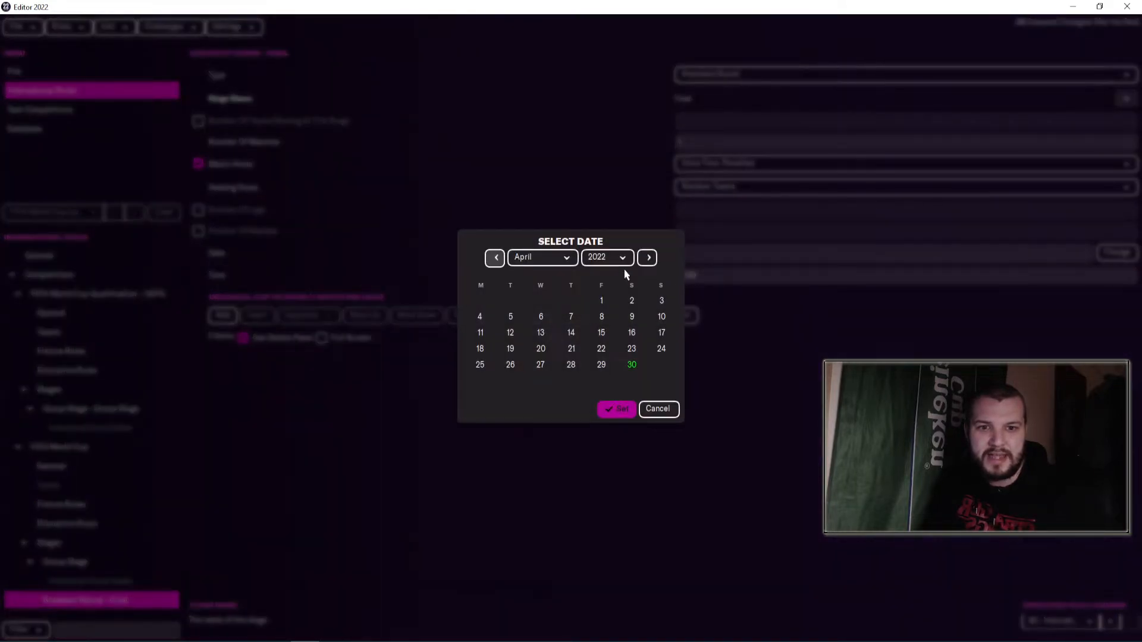
left_click(647, 258)
left_click(631, 332)
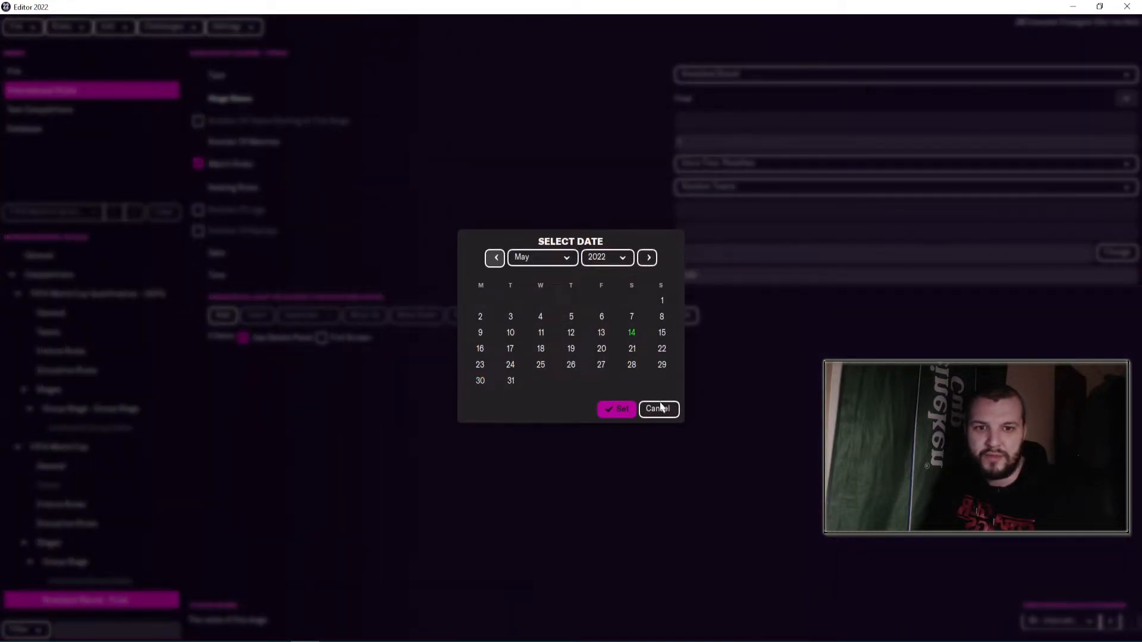
left_click(645, 257)
left_click(631, 333)
left_click(619, 409)
Step: Review the World Cup's stages and general settings and the UEFA qualification's general, team and group stage settings
left_click(86, 563)
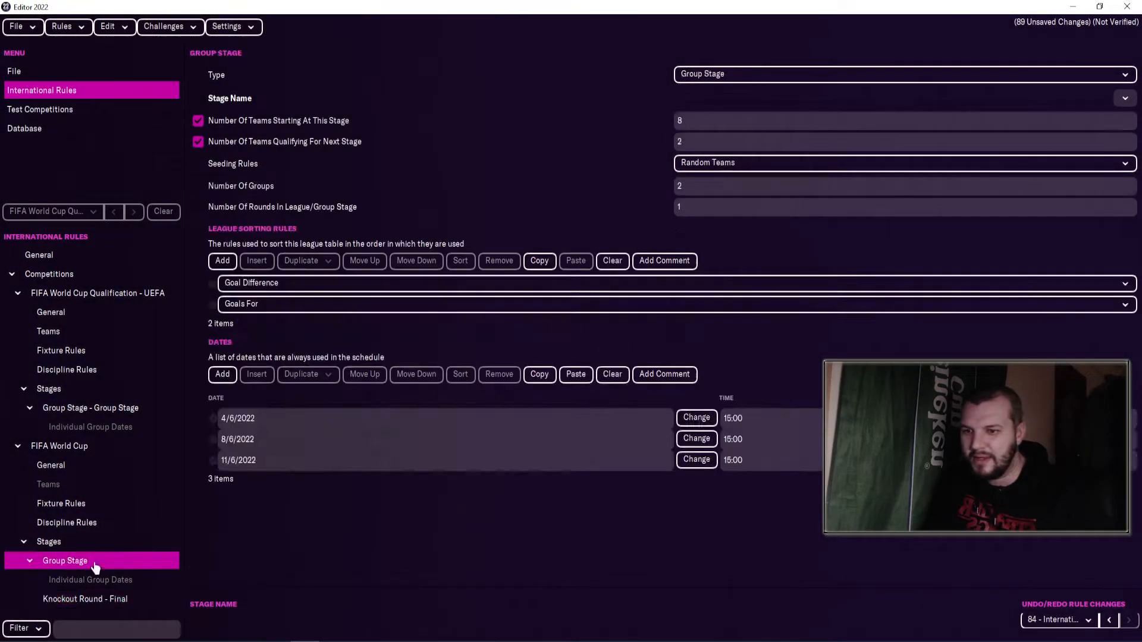
left_click(91, 598)
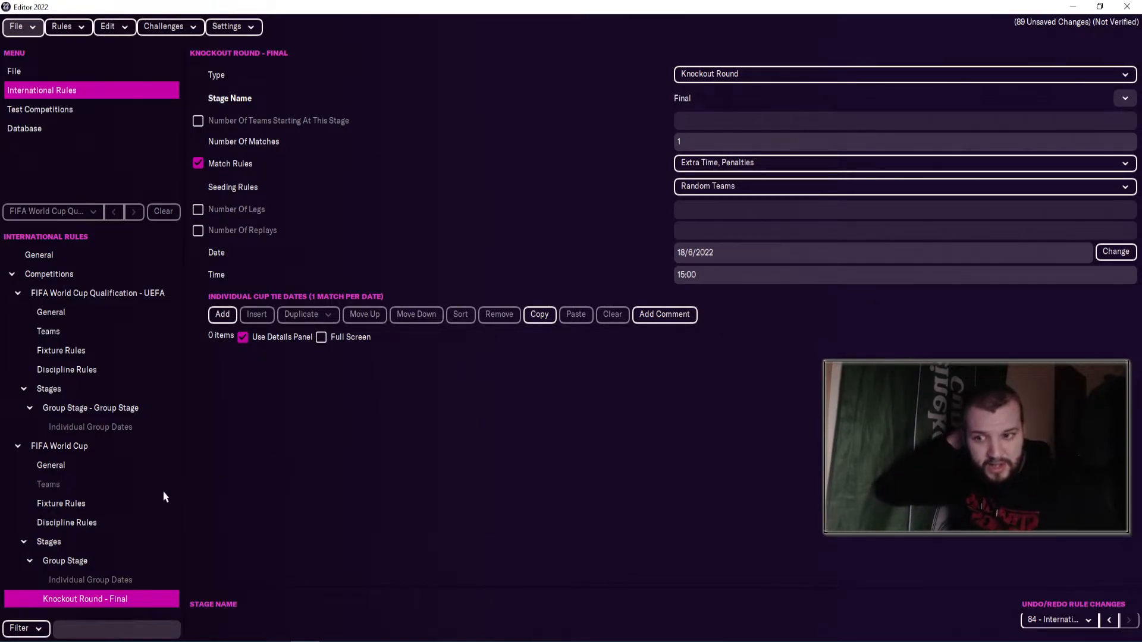
left_click(73, 319)
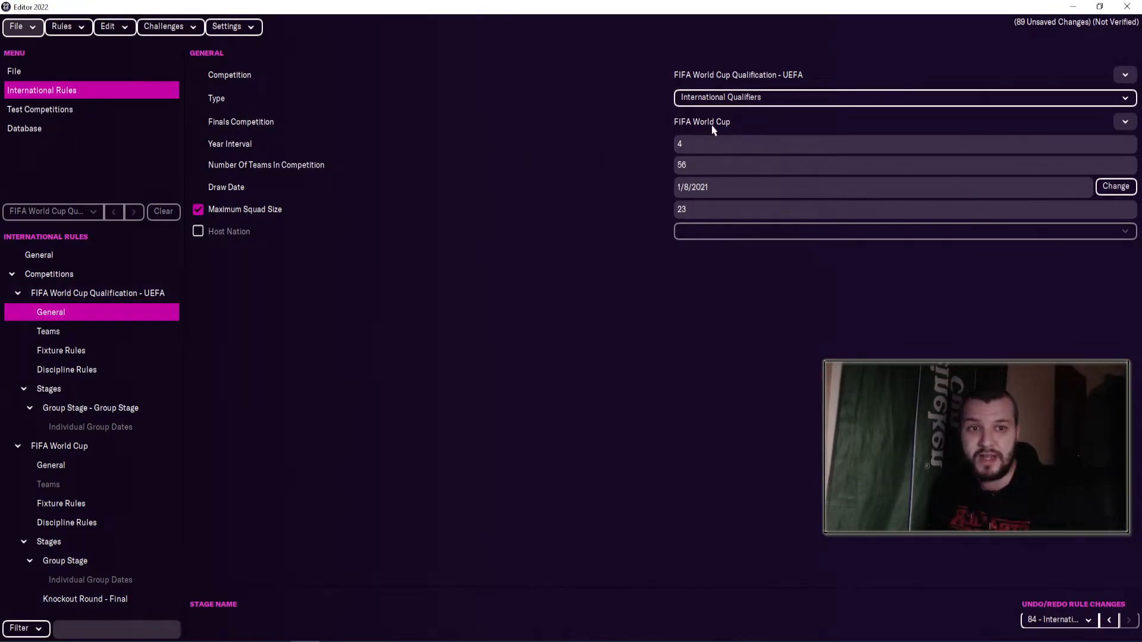
left_click(24, 334)
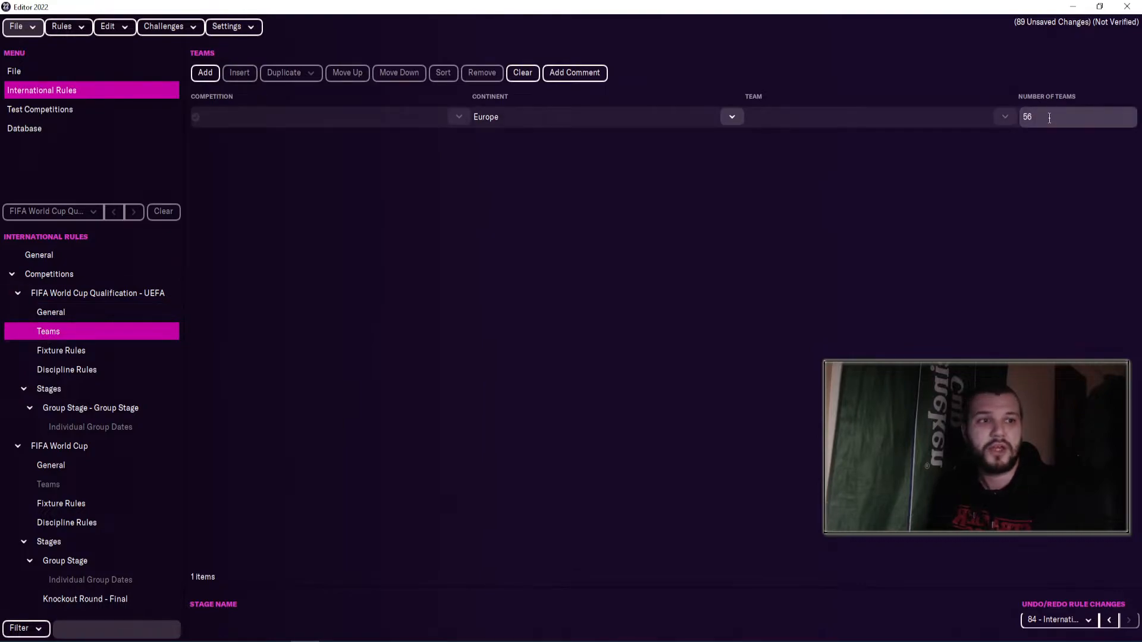
left_click(73, 408)
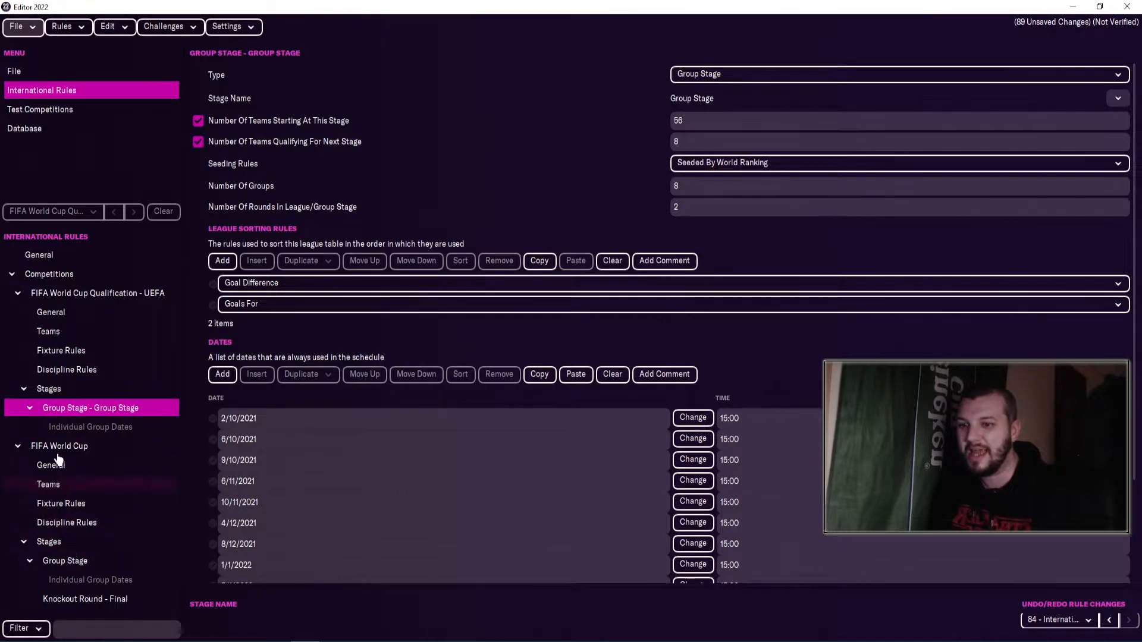
left_click(81, 464)
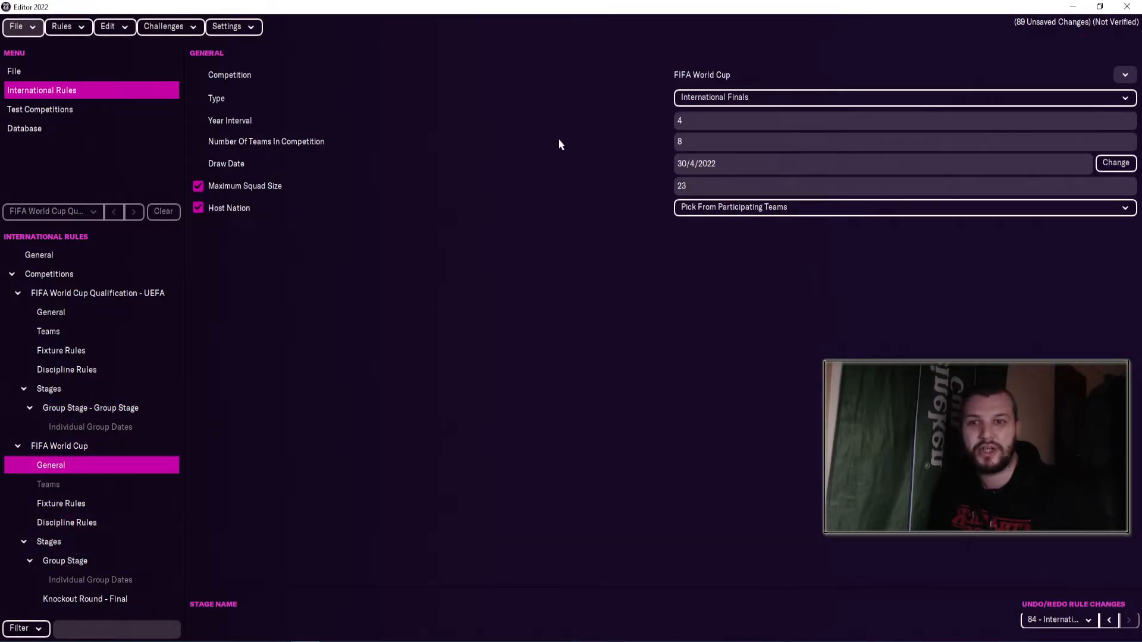
left_click(68, 563)
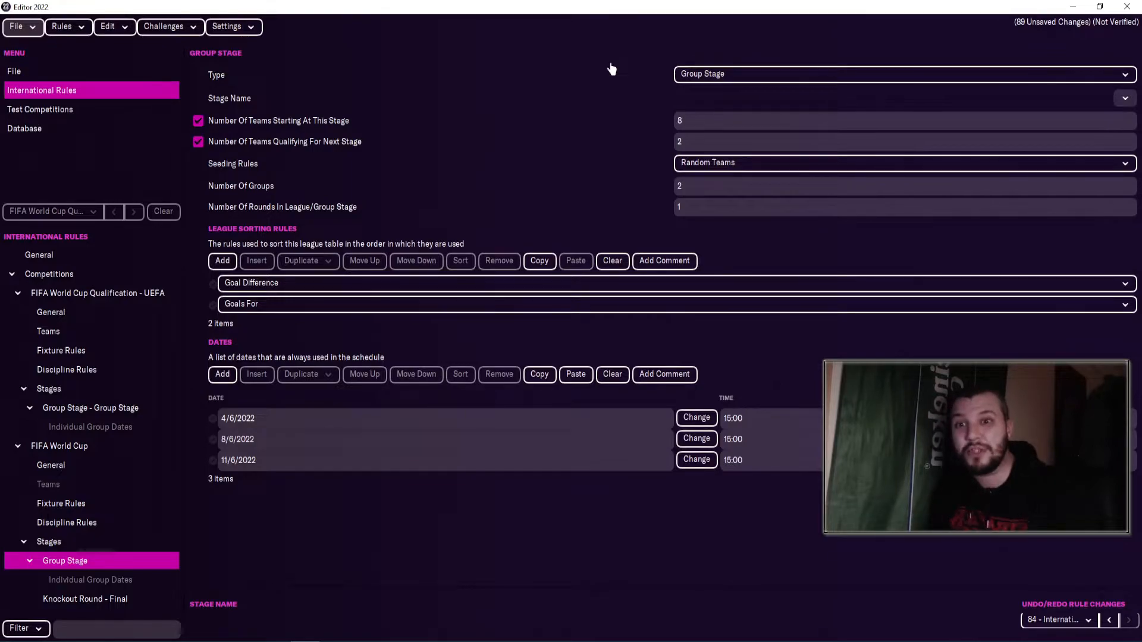
Step: Test the international rules for errors and dismiss the result
left_click(62, 27)
left_click(83, 138)
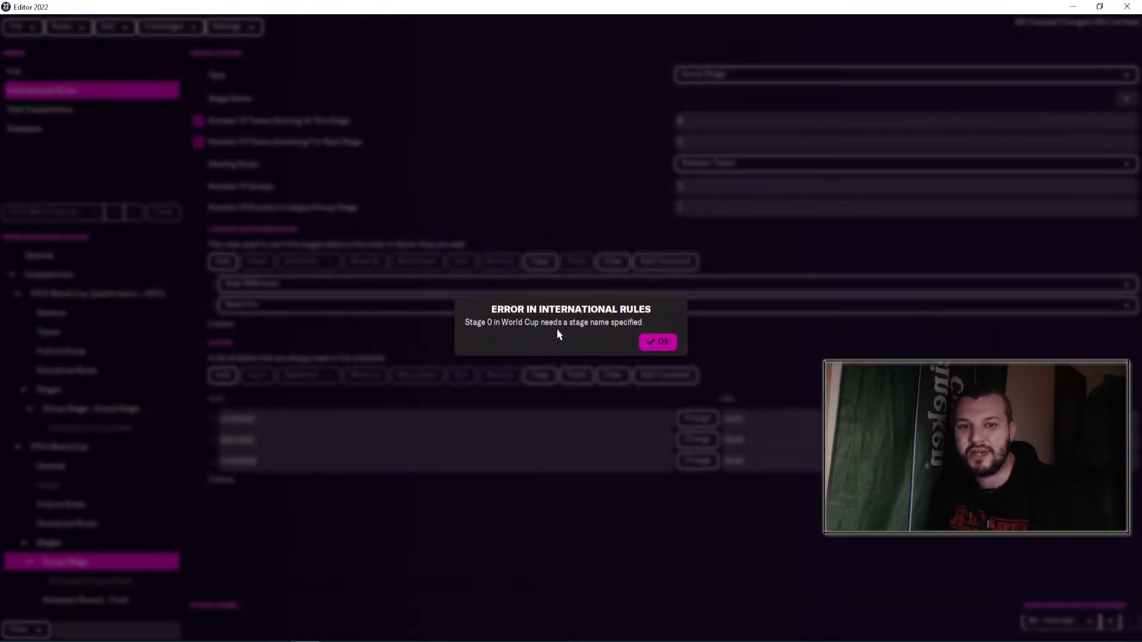
left_click(650, 343)
Step: Set the World Cup group stage's name to Group Stage and test the rules again
left_click(1125, 99)
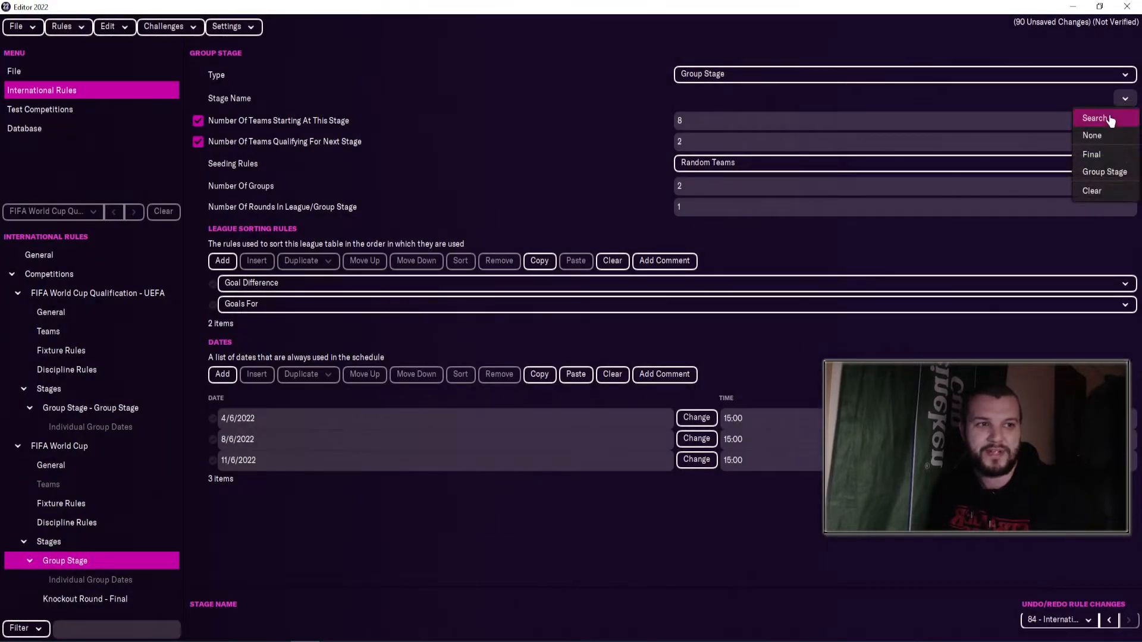
left_click(1104, 172)
left_click(77, 27)
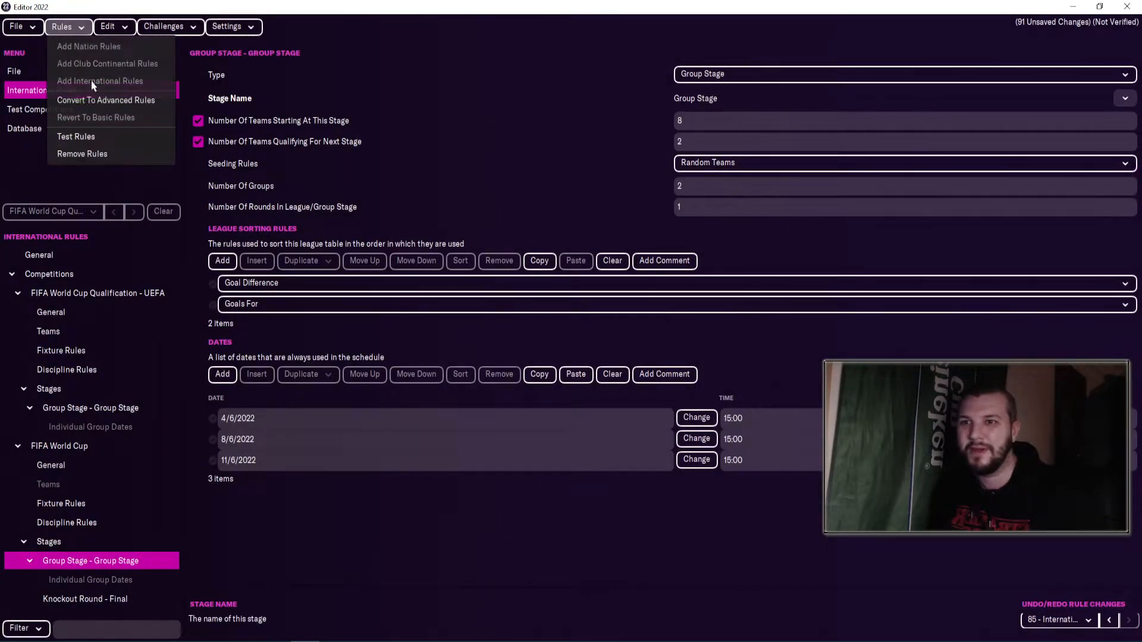
left_click(77, 137)
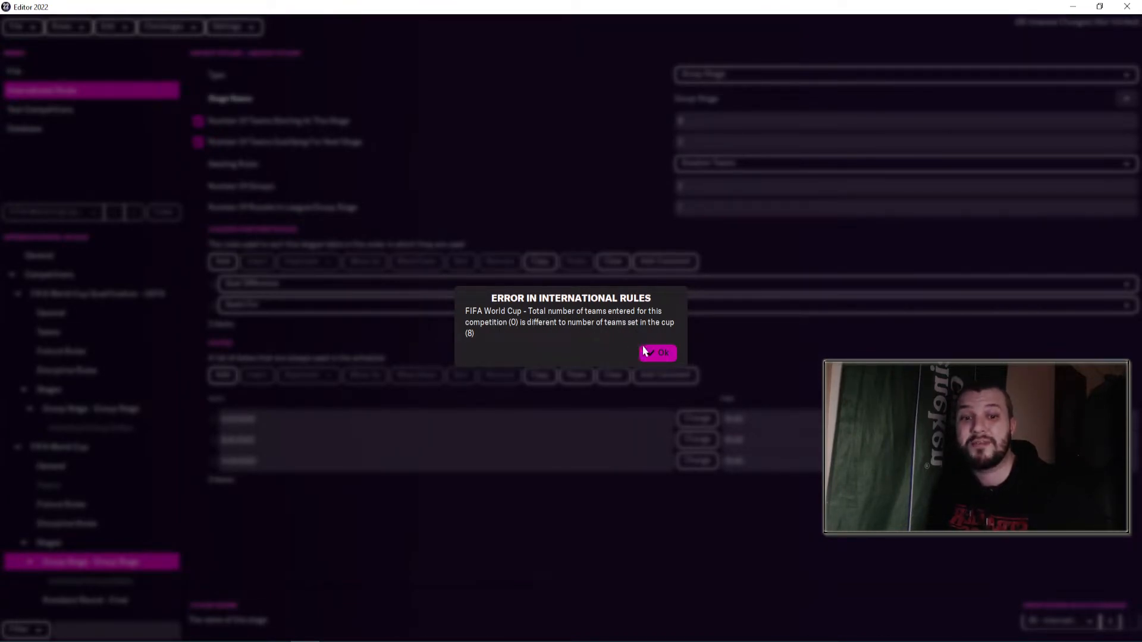
left_click(669, 361)
Step: Add an entry with 8 as the number of teams to the FIFA World Cup's teams and retest the rules
left_click(69, 484)
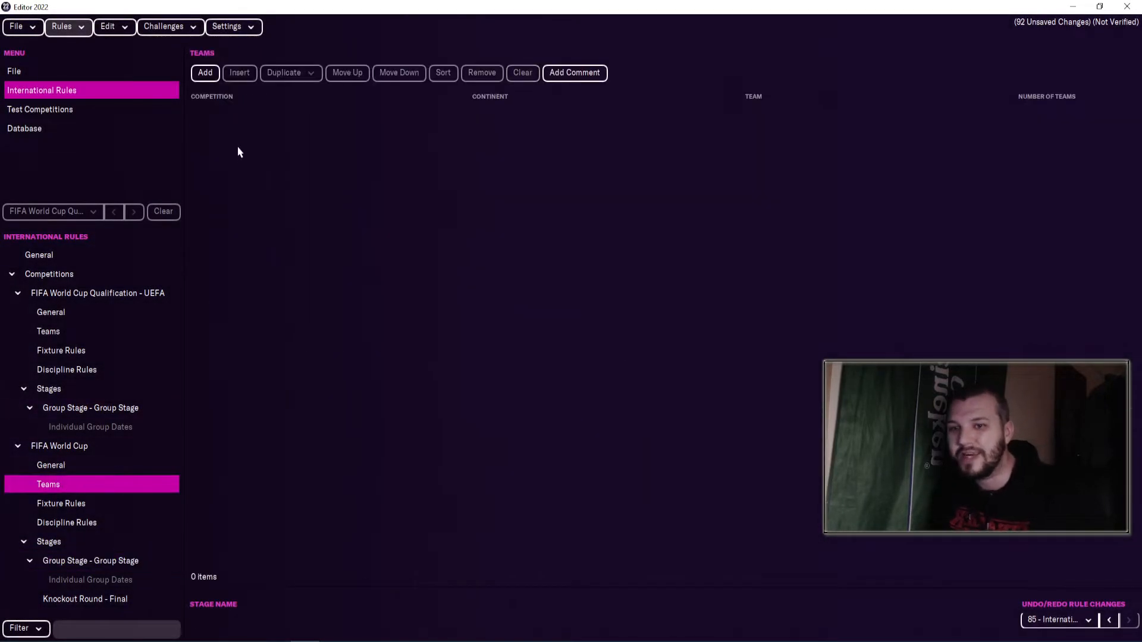
left_click(206, 72)
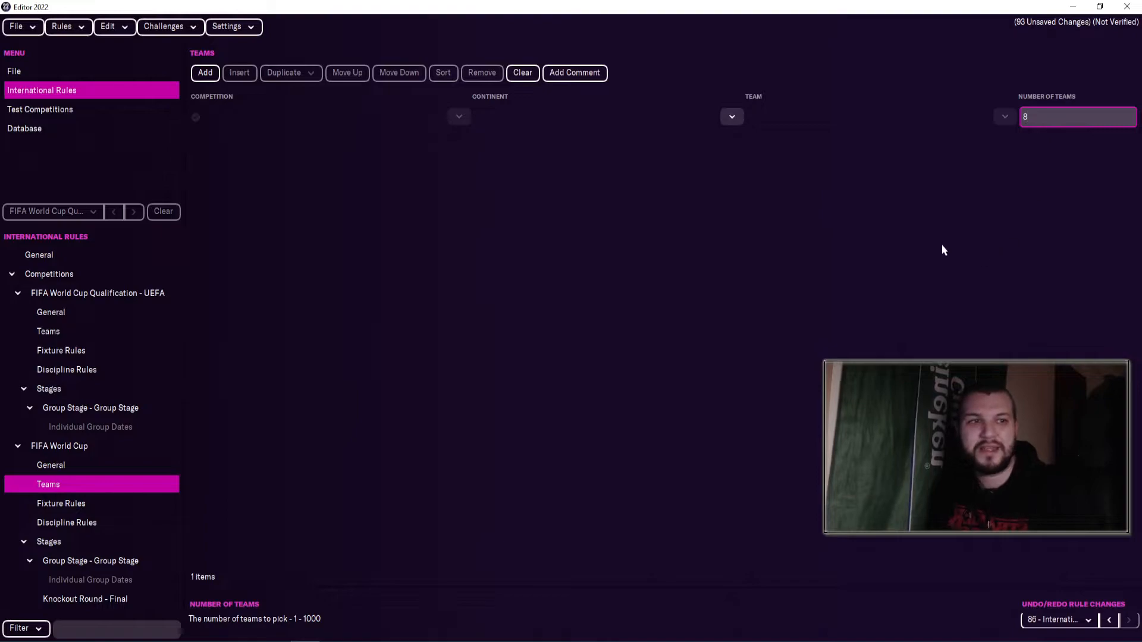
left_click(194, 126)
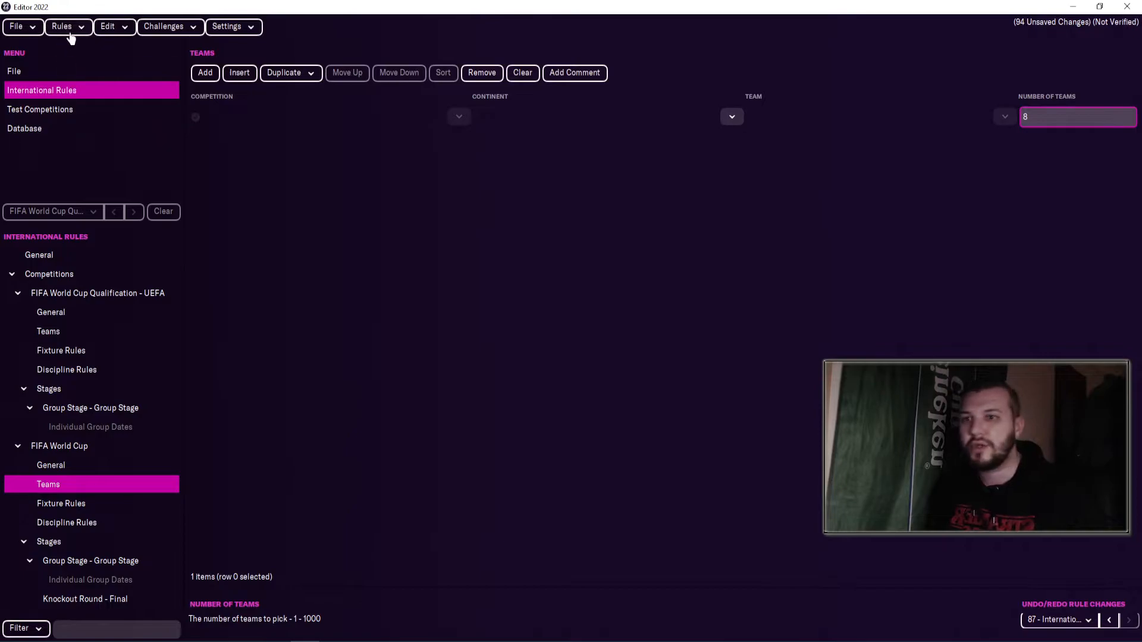
left_click(67, 30)
left_click(76, 136)
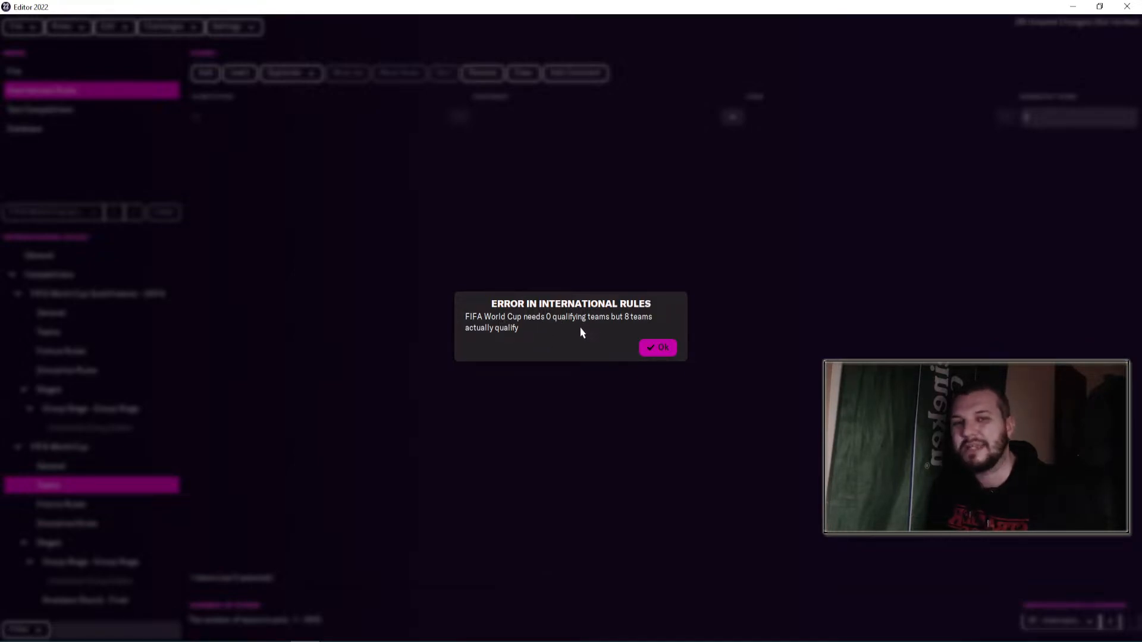
left_click(650, 348)
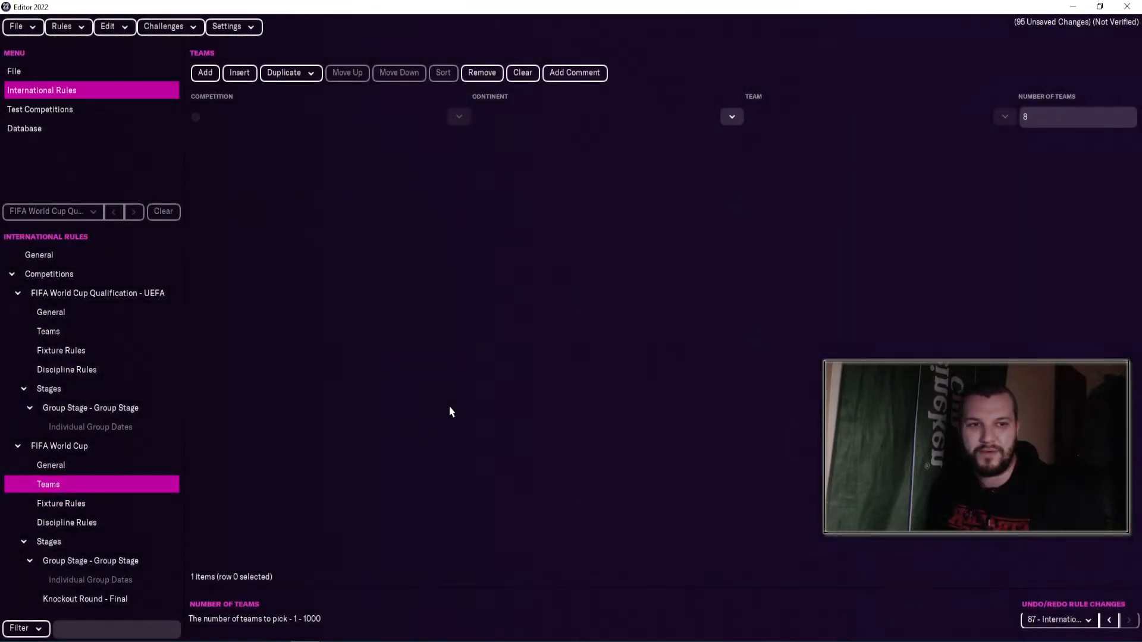
Step: Disable the number of teams qualifying for the next stage in the UEFA qualification group stage and reopen the FIFA World Cup's teams
left_click(66, 465)
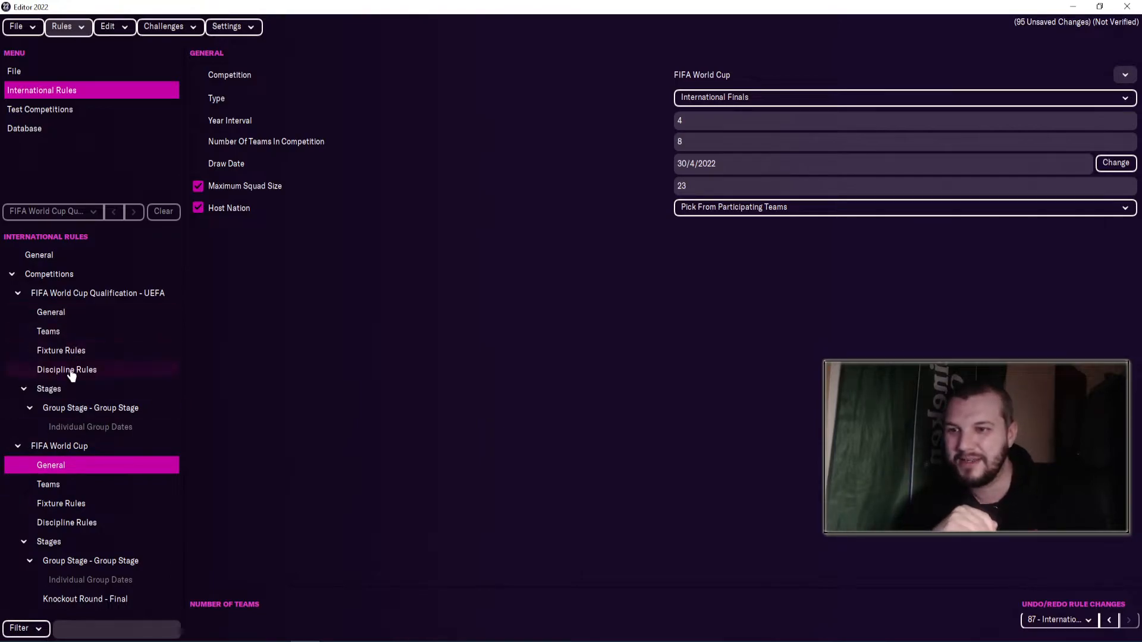
left_click(66, 411)
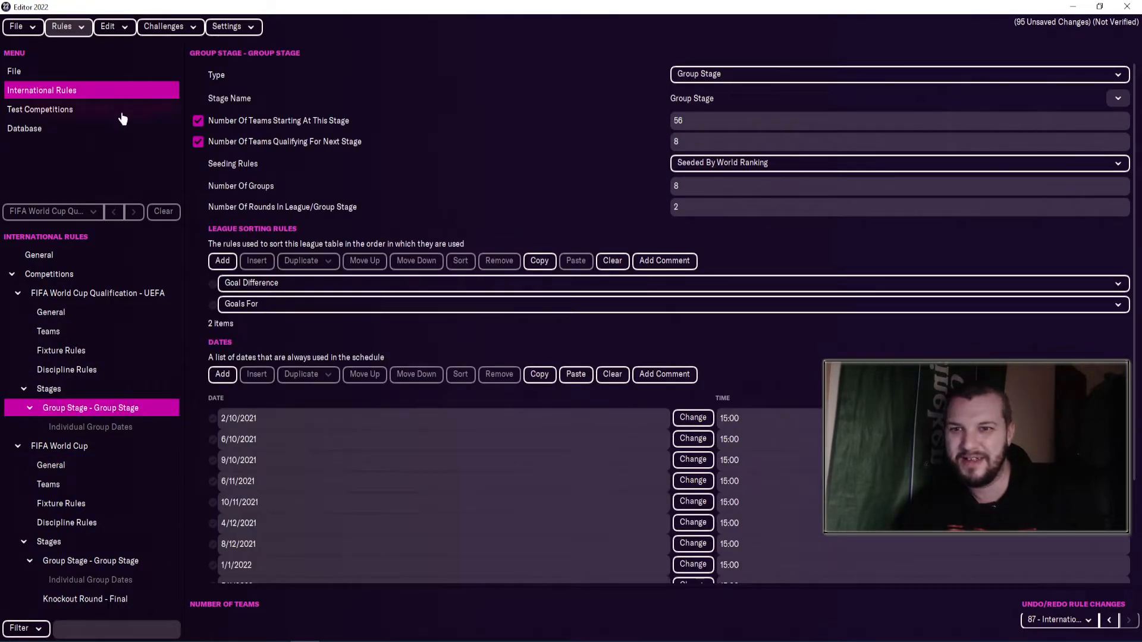
left_click(198, 142)
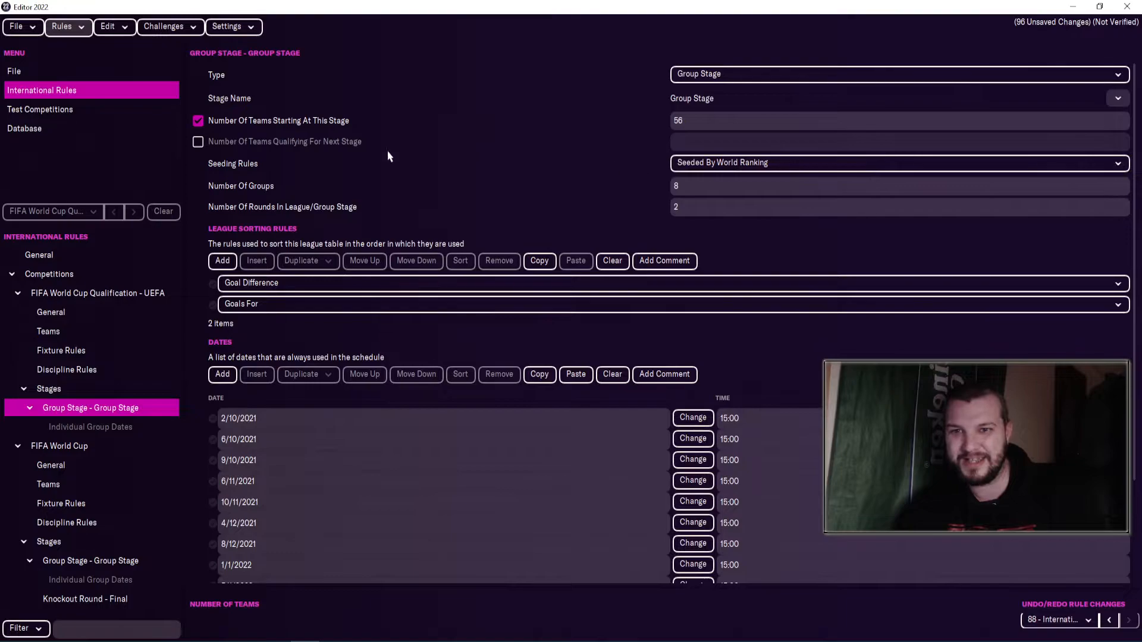
left_click(100, 471)
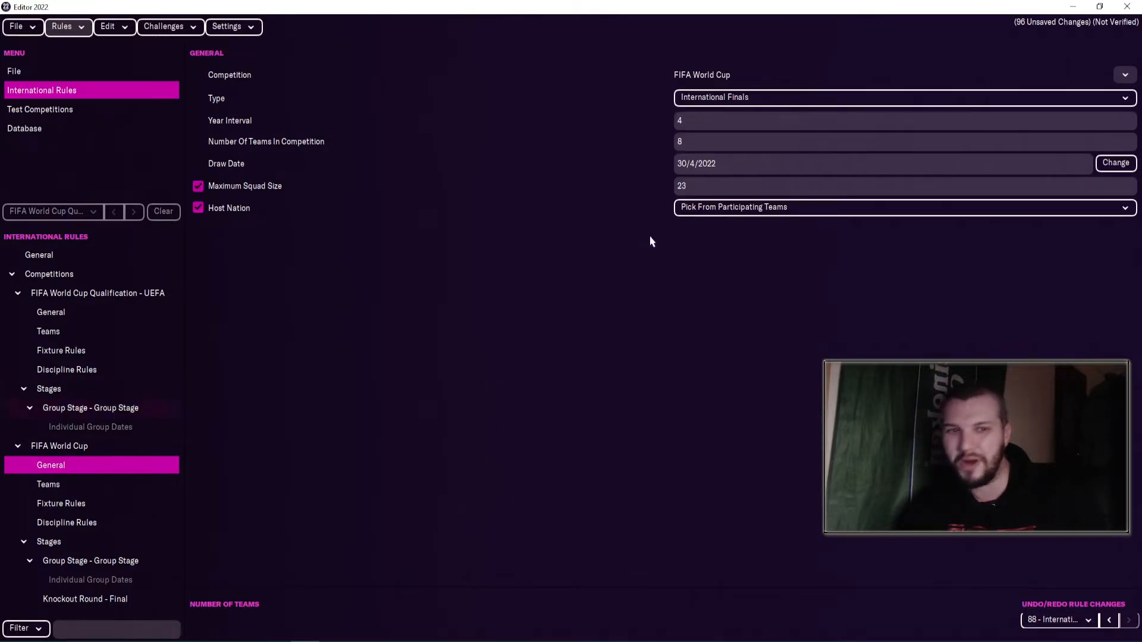
left_click(81, 487)
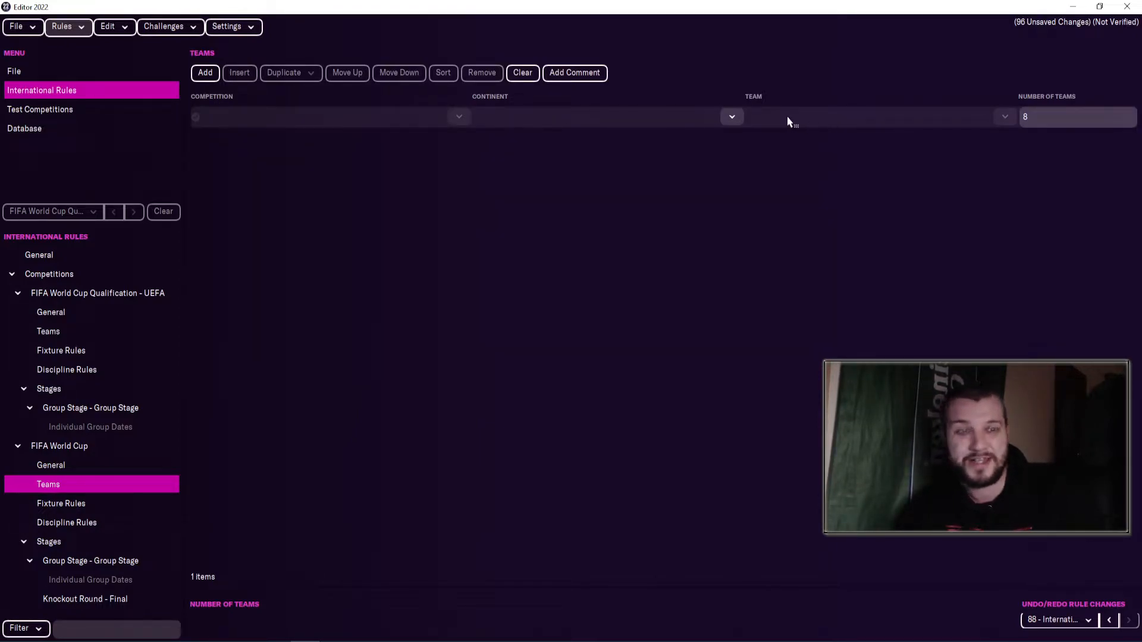
Step: Test the current international rules and dismiss the result
left_click(971, 117)
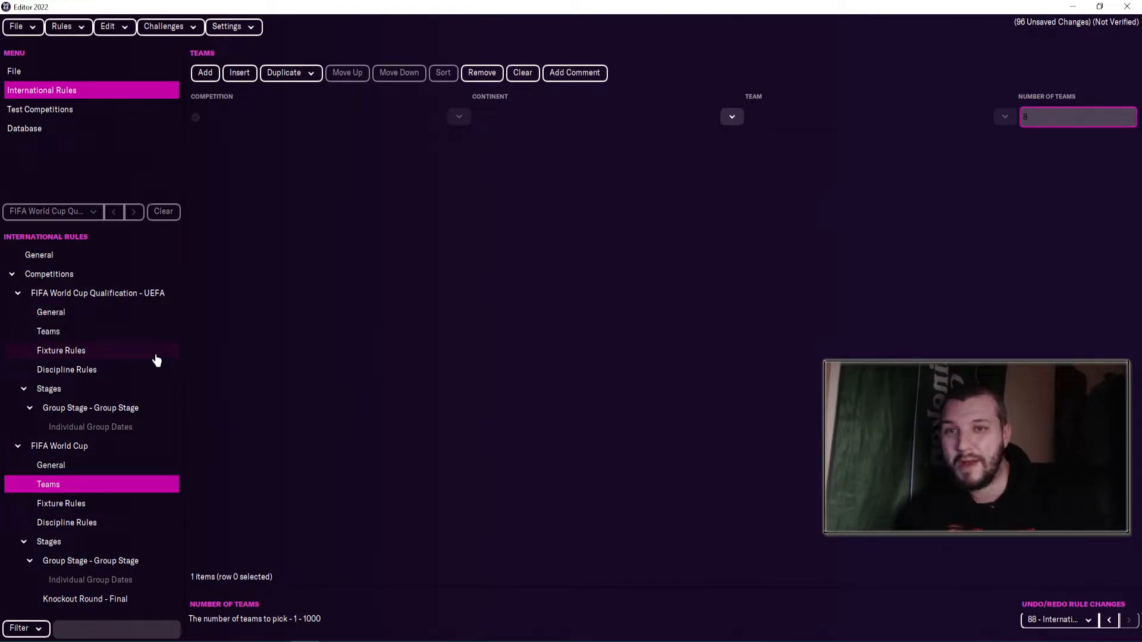
left_click(68, 27)
left_click(78, 137)
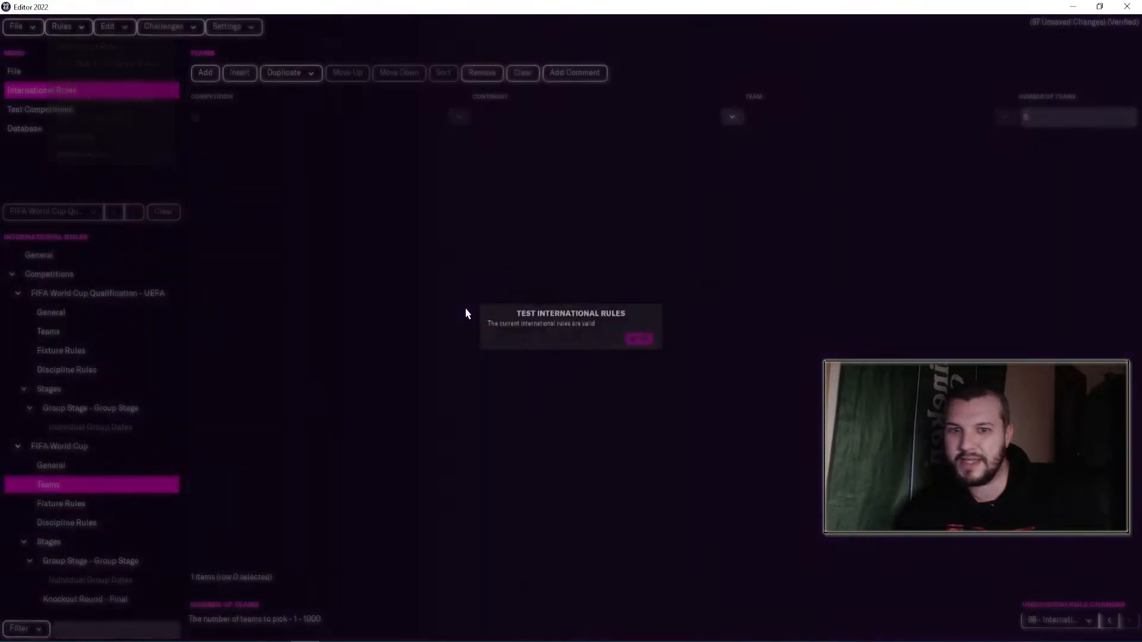
left_click(665, 345)
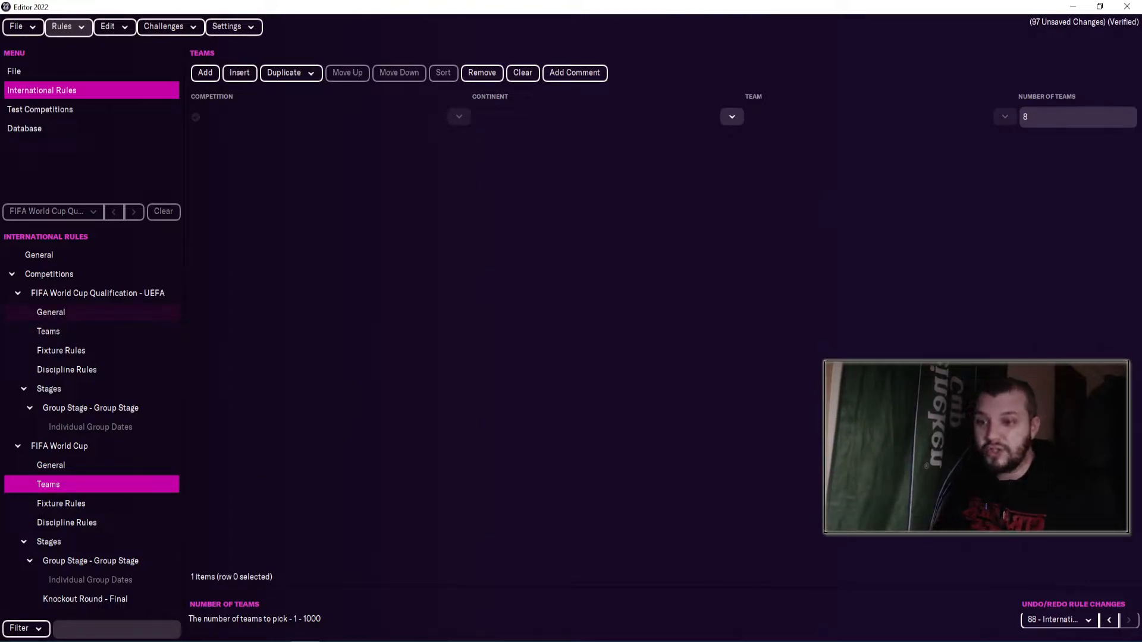
Step: Add a third competition to the international rules and set its type to International Qualifiers
left_click(72, 275)
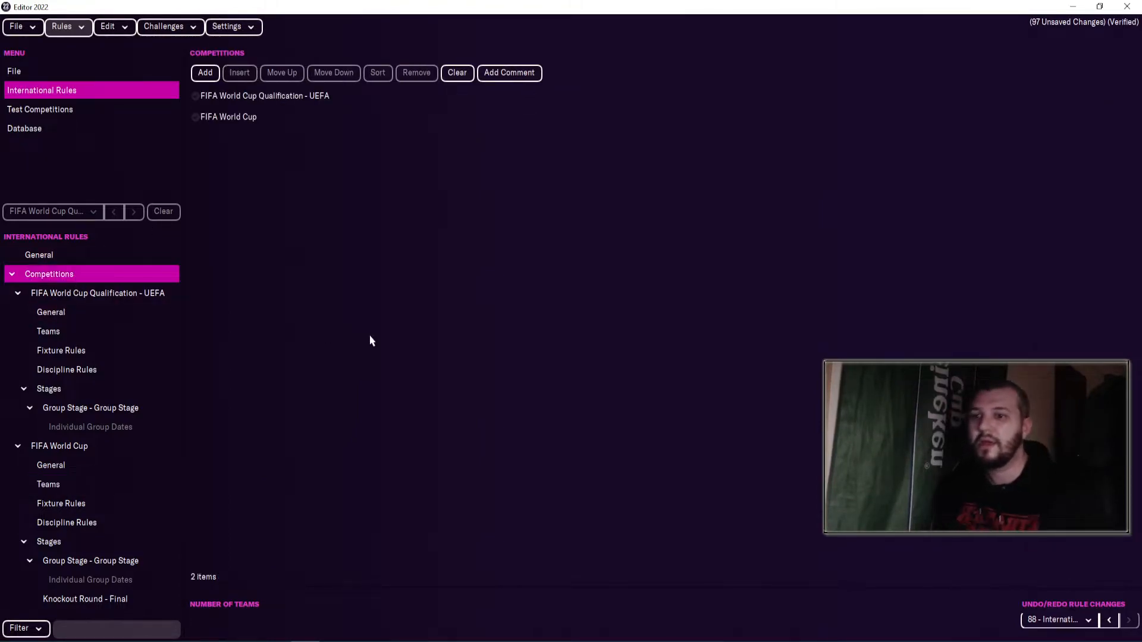
left_click(206, 73)
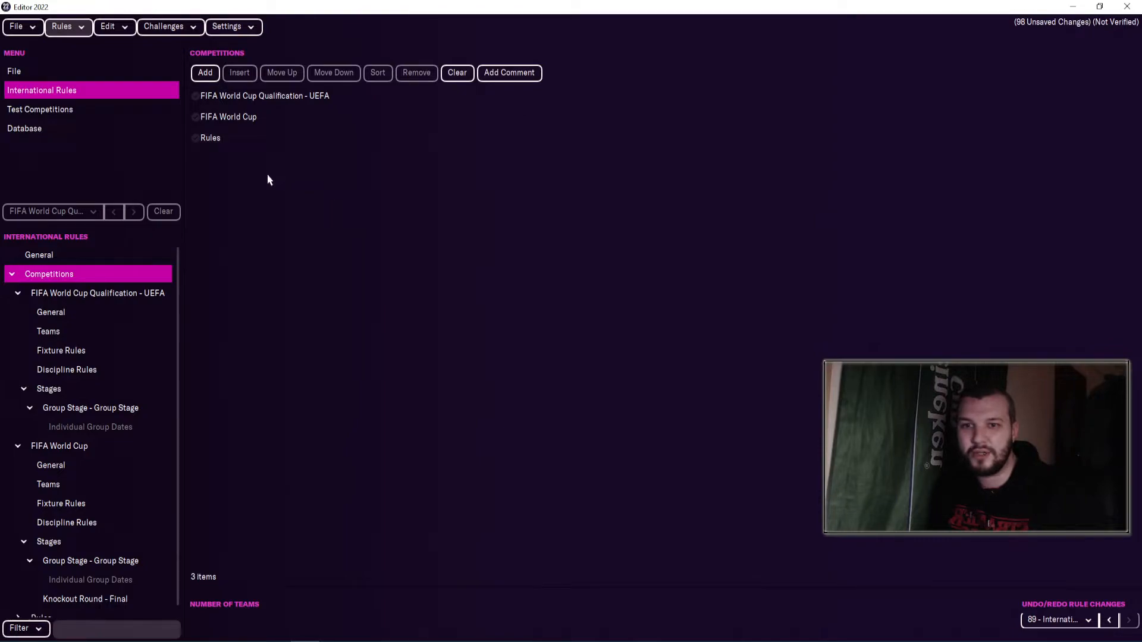
left_click(255, 140)
scroll(148, 533, "down", 1)
left_click(39, 606)
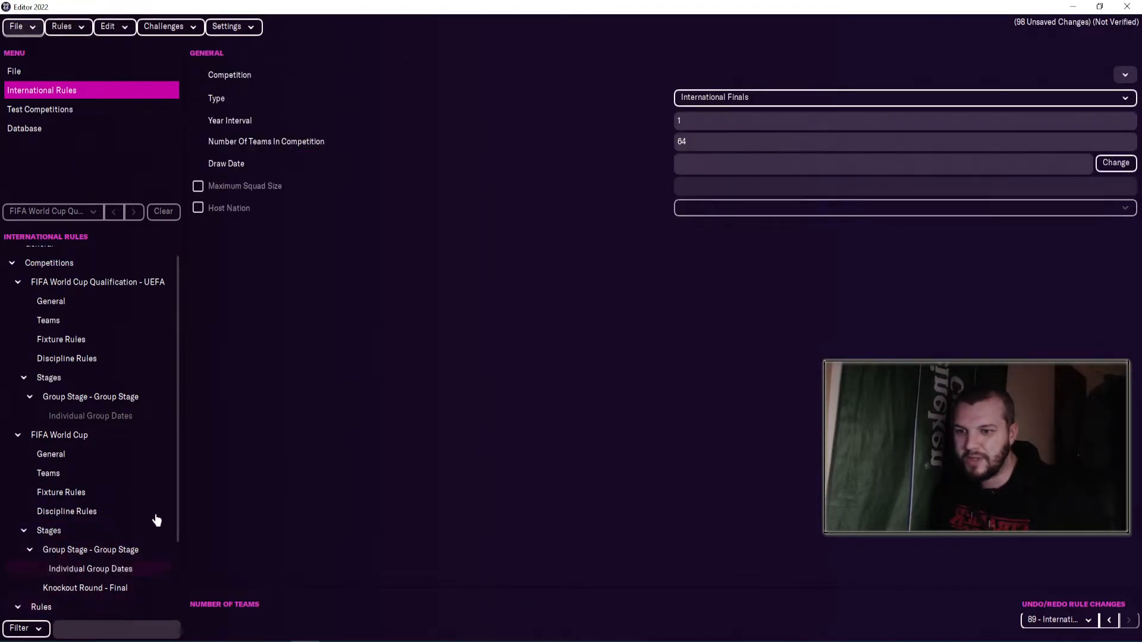
left_click(1052, 99)
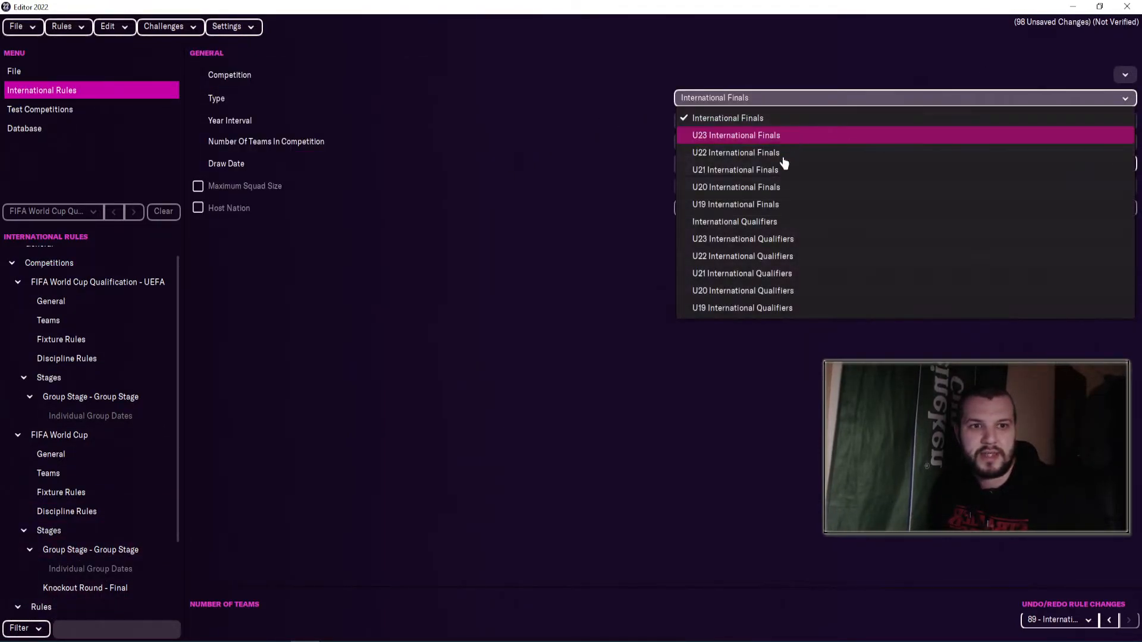
left_click(768, 222)
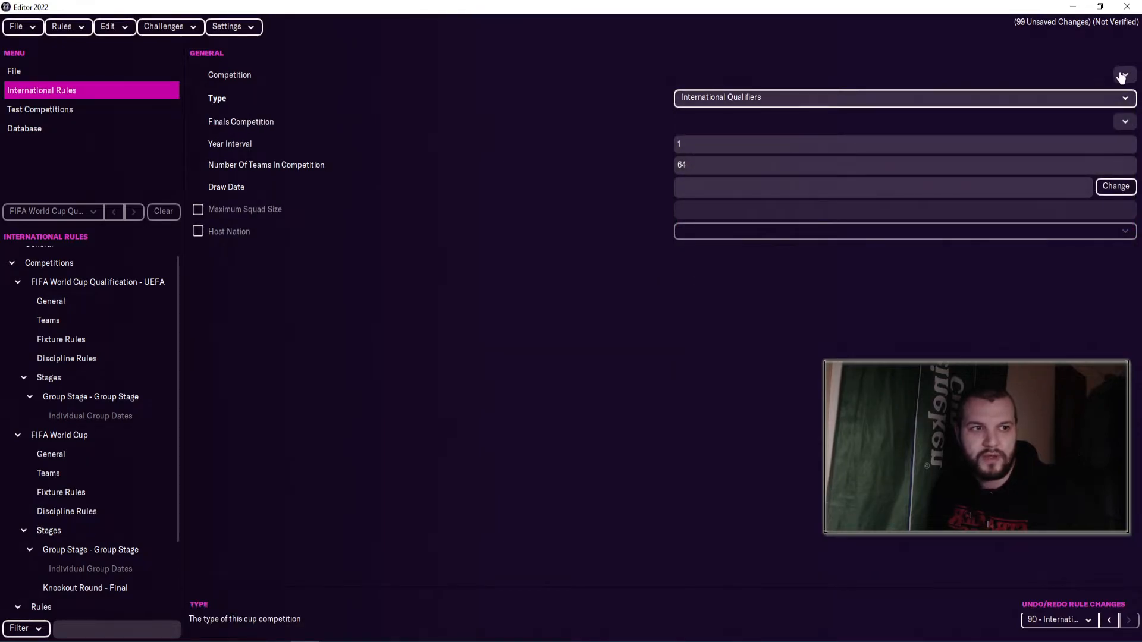
Step: Set the new qualifier's competition to FIFA World Cup Qualification - CONMEBOL and its finals competition to FIFA World Cup
left_click(1123, 76)
key("Return")
scroll(518, 427, "down", 5)
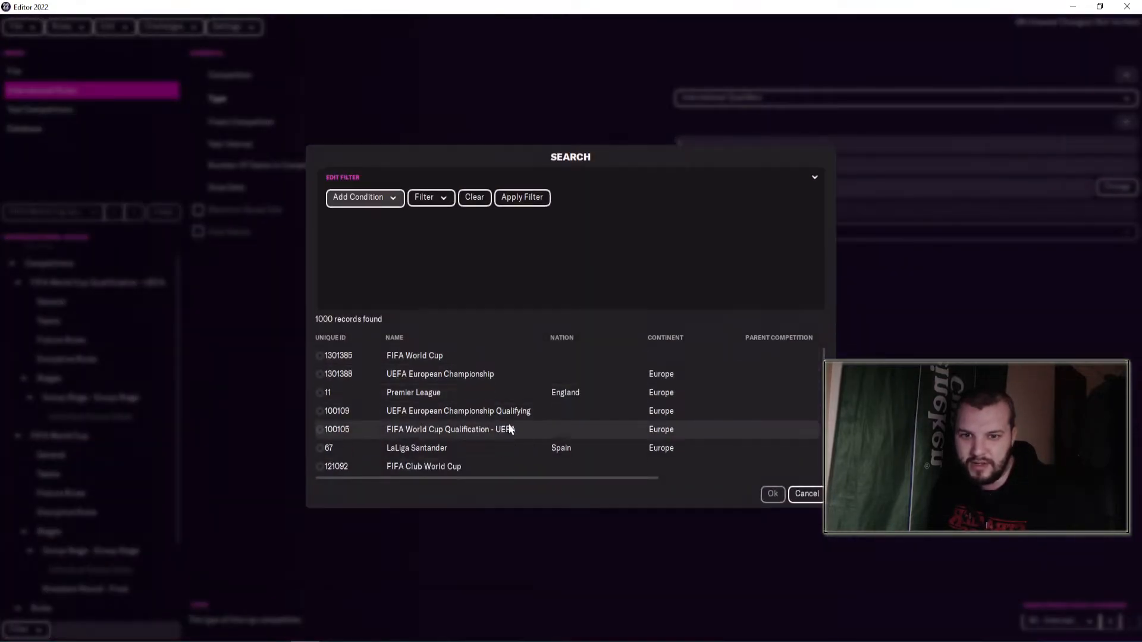
double_click(522, 393)
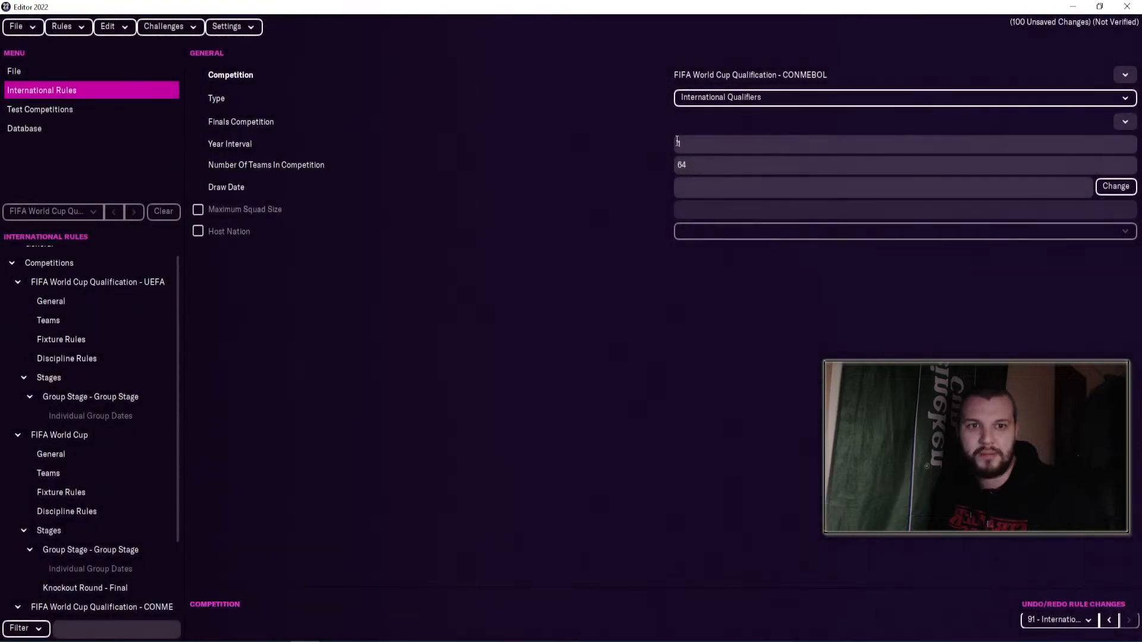
left_click(1134, 126)
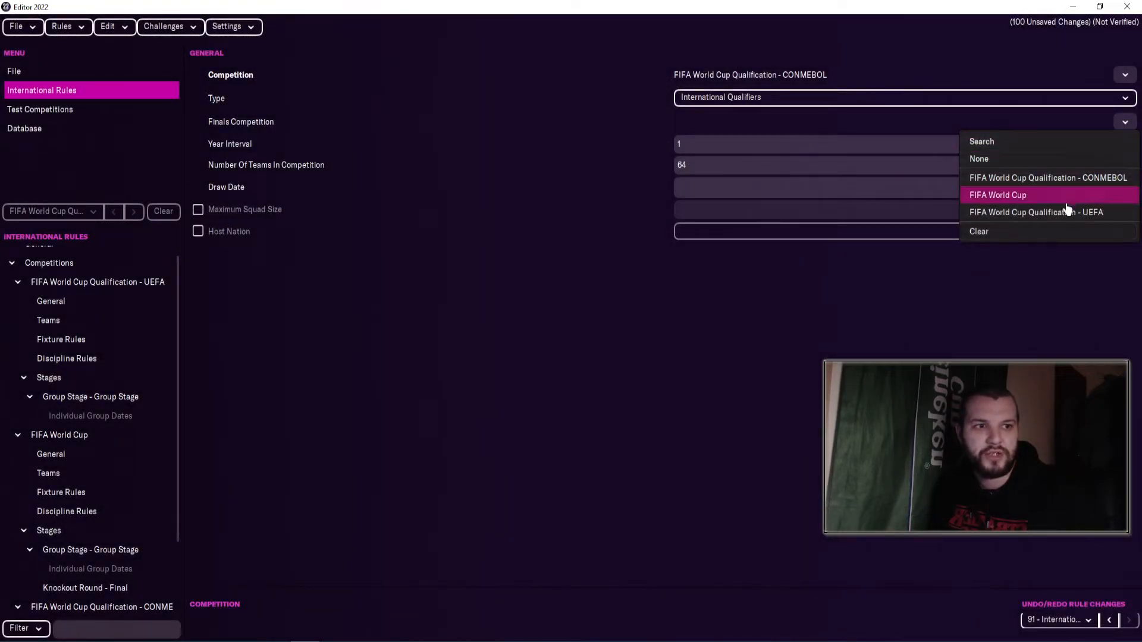
left_click(1029, 197)
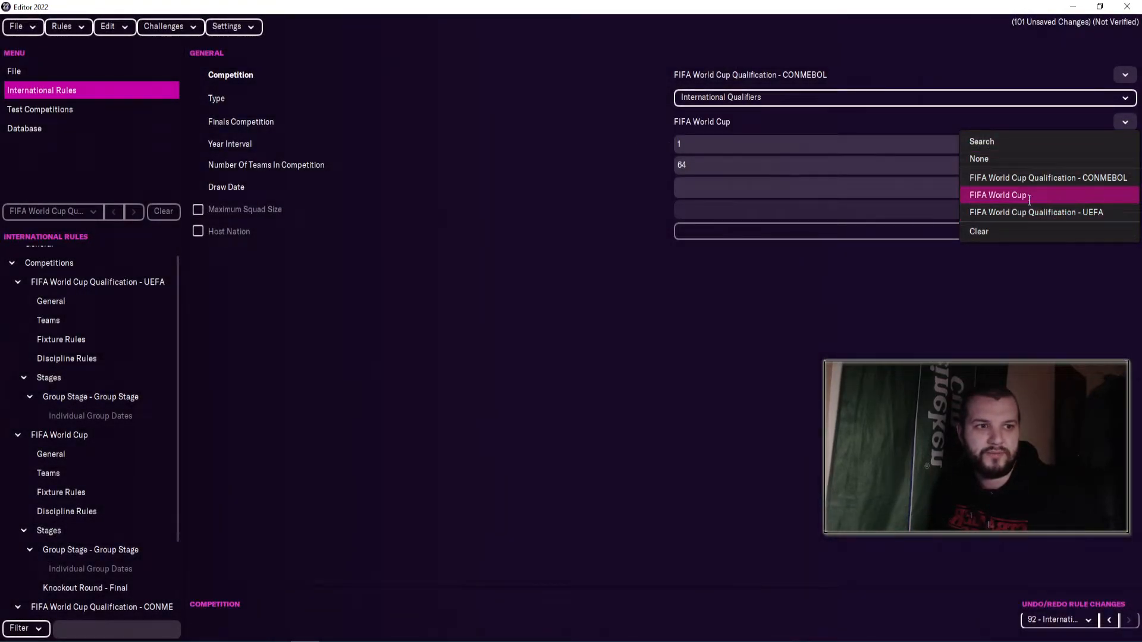
Step: Set the CONMEBOL qualification's number of teams to 10 and its year interval to 4
left_click(699, 167)
type("10")
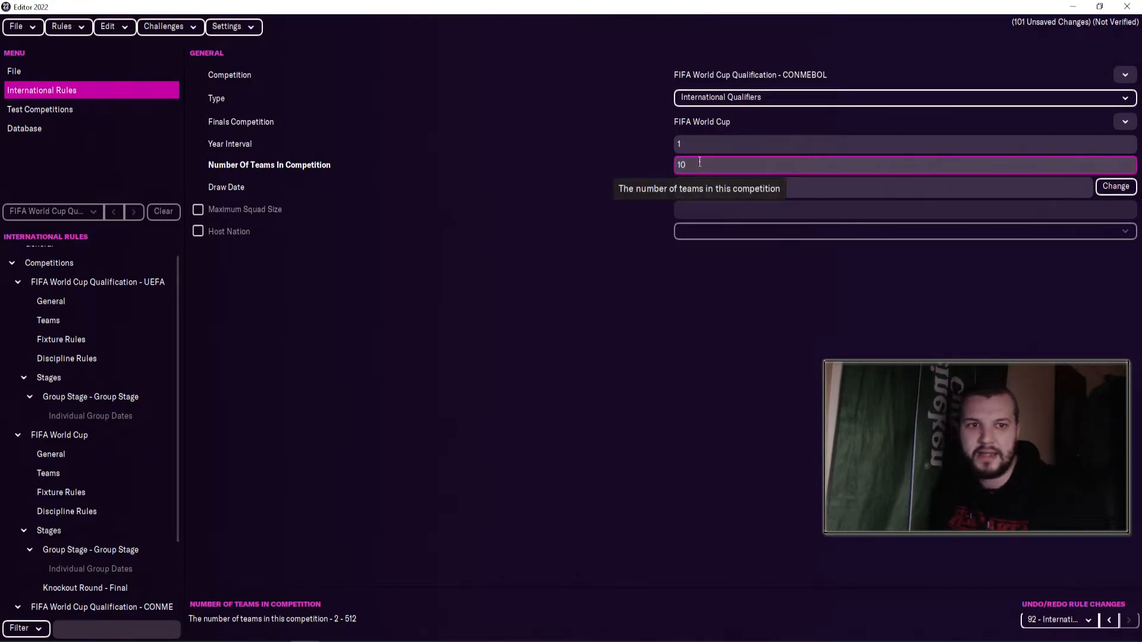
left_click(683, 146)
type("4")
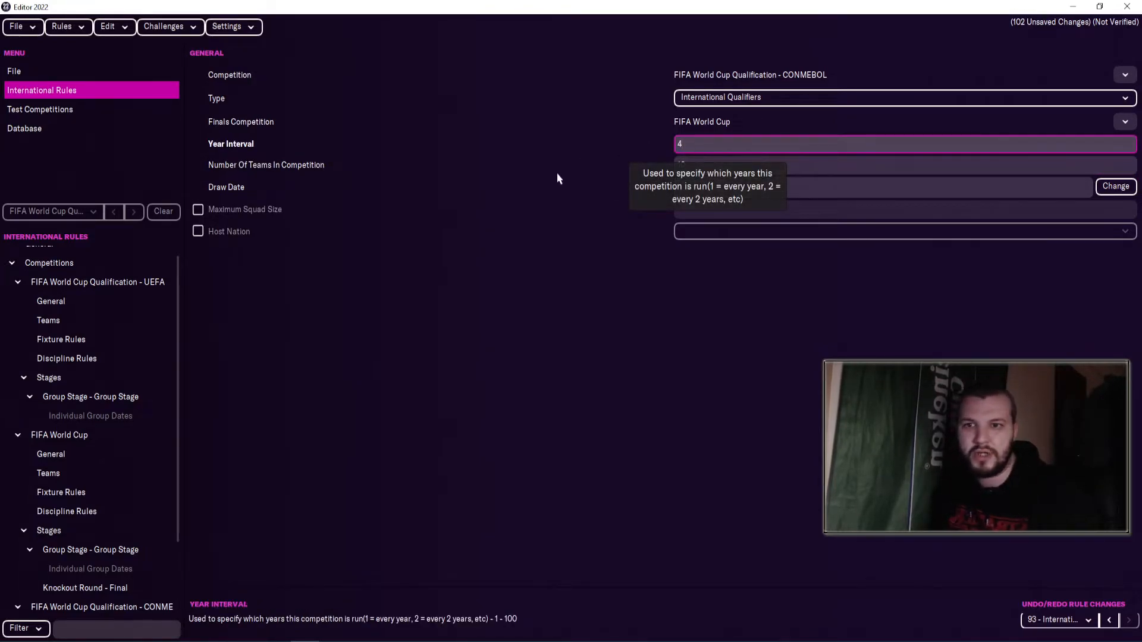
Step: Check the UEFA qualification's general settings and move the CONMEBOL qualification above the FIFA World Cup in the competitions list
left_click(73, 380)
left_click(81, 305)
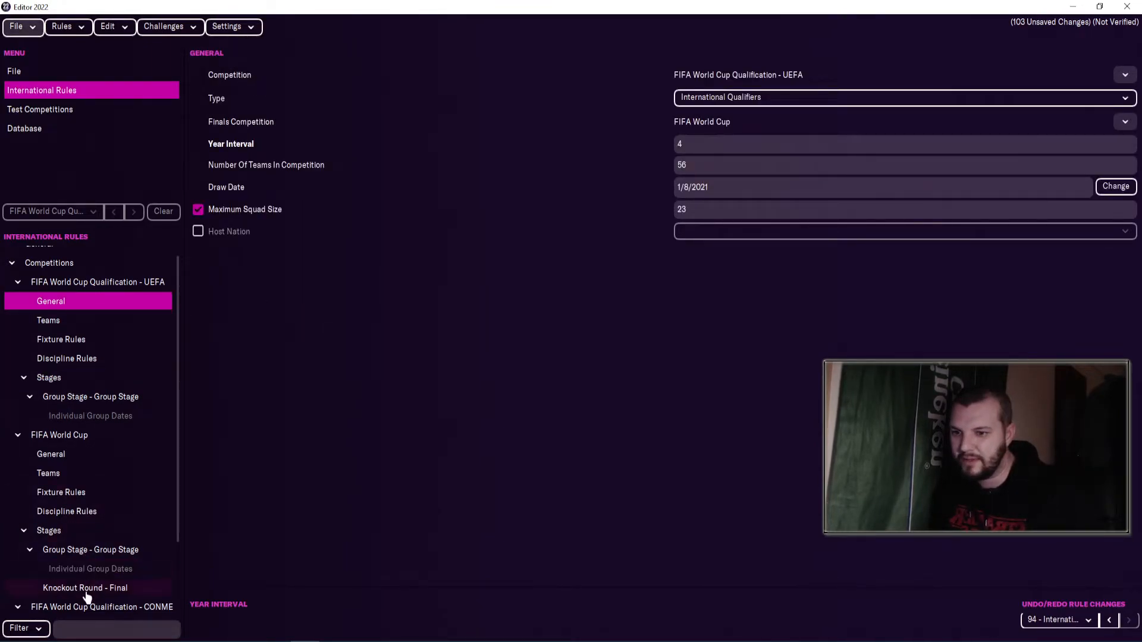
left_click(82, 264)
left_click(354, 142)
left_click(297, 73)
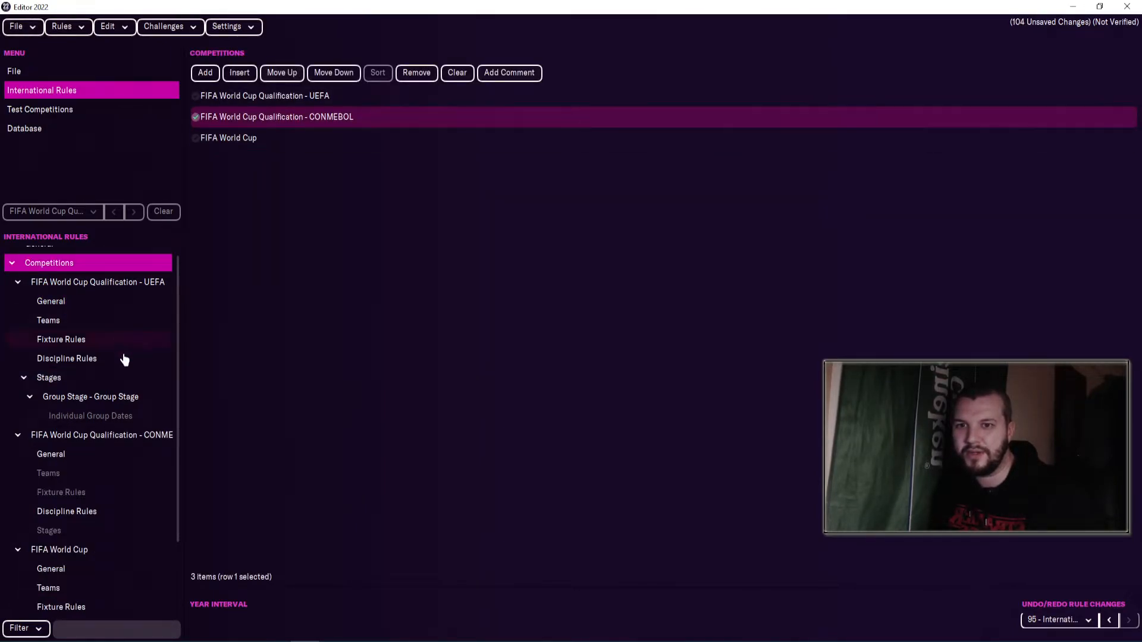
Step: Set the CONMEBOL qualification's draw date to 1/8/2021, matching the UEFA one, and enable a maximum squad size of 23
left_click(71, 458)
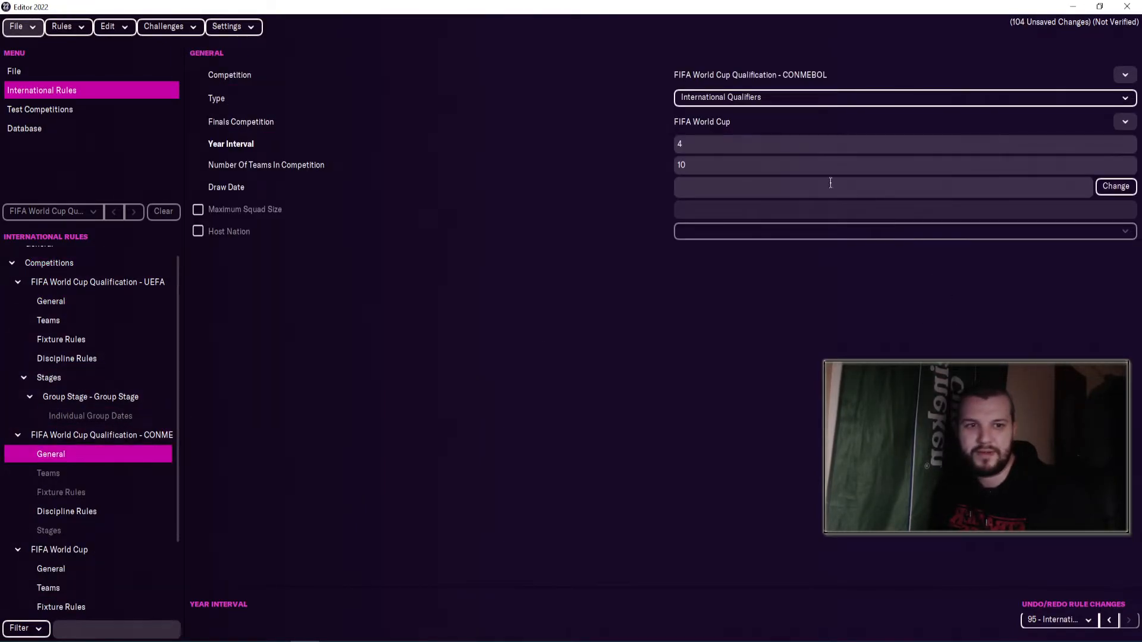
left_click(774, 187)
type("20/1/2021")
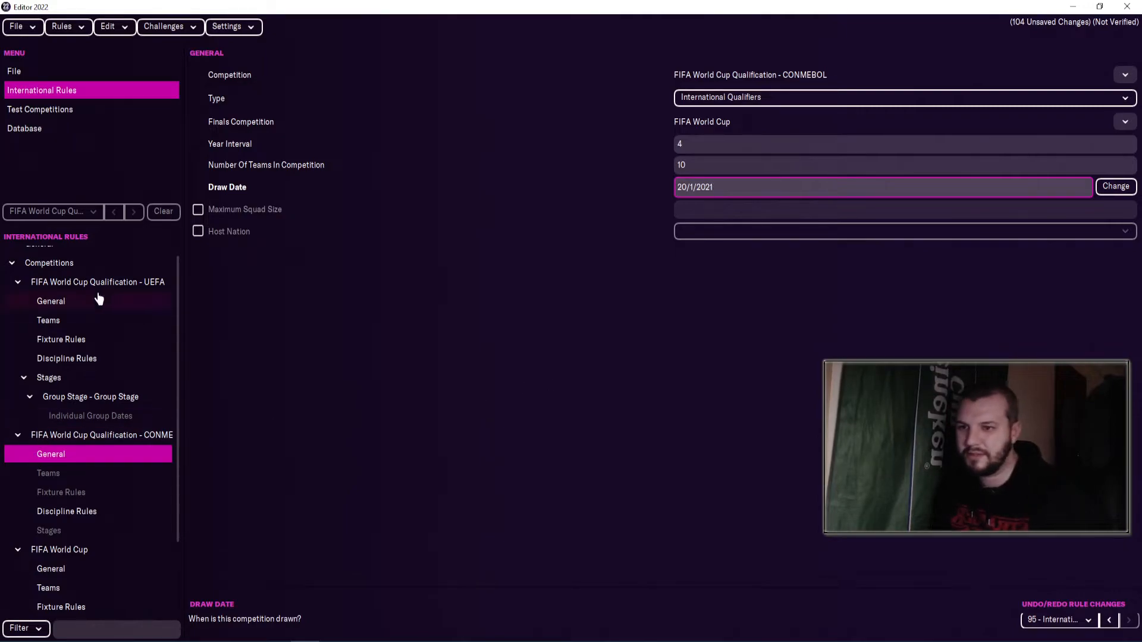
left_click(79, 303)
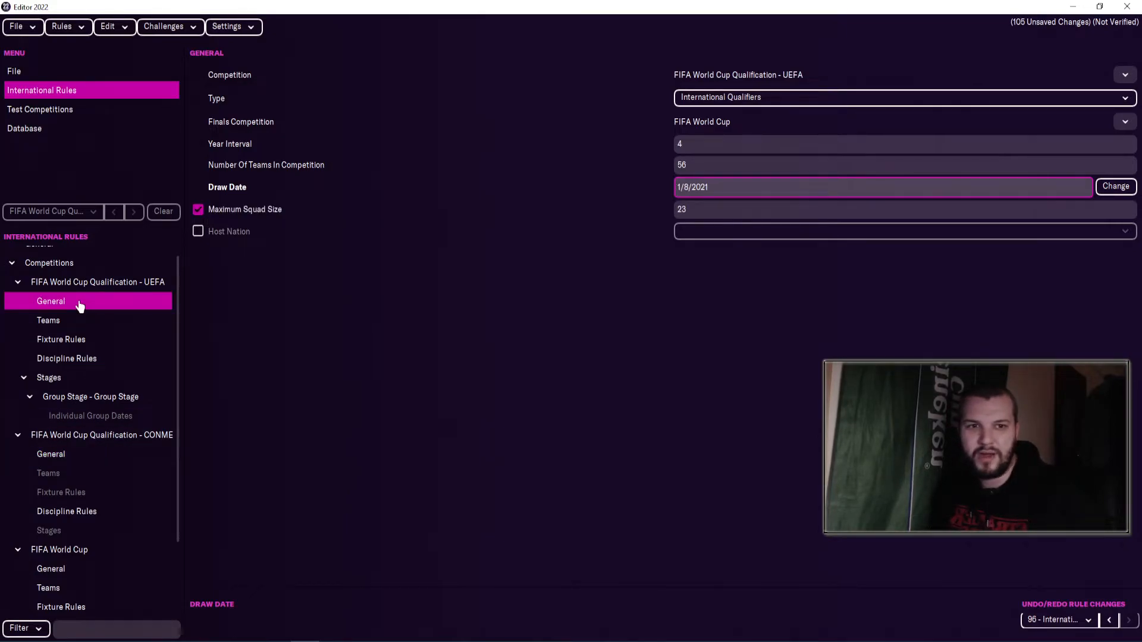
left_click(67, 455)
left_click_drag(697, 187, 629, 204)
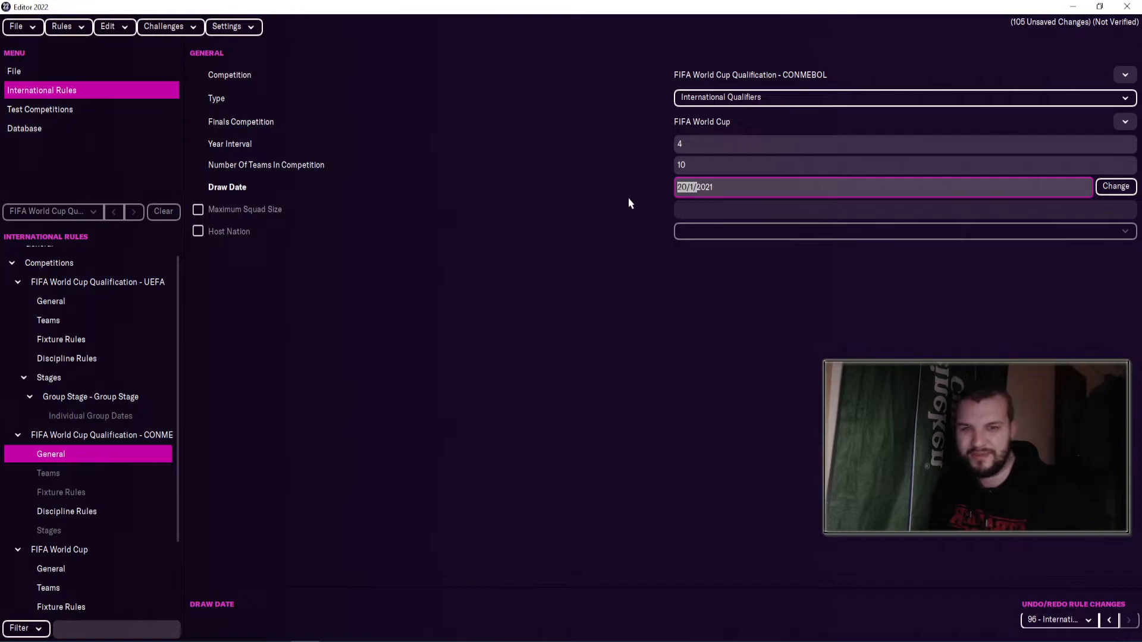
type("1")
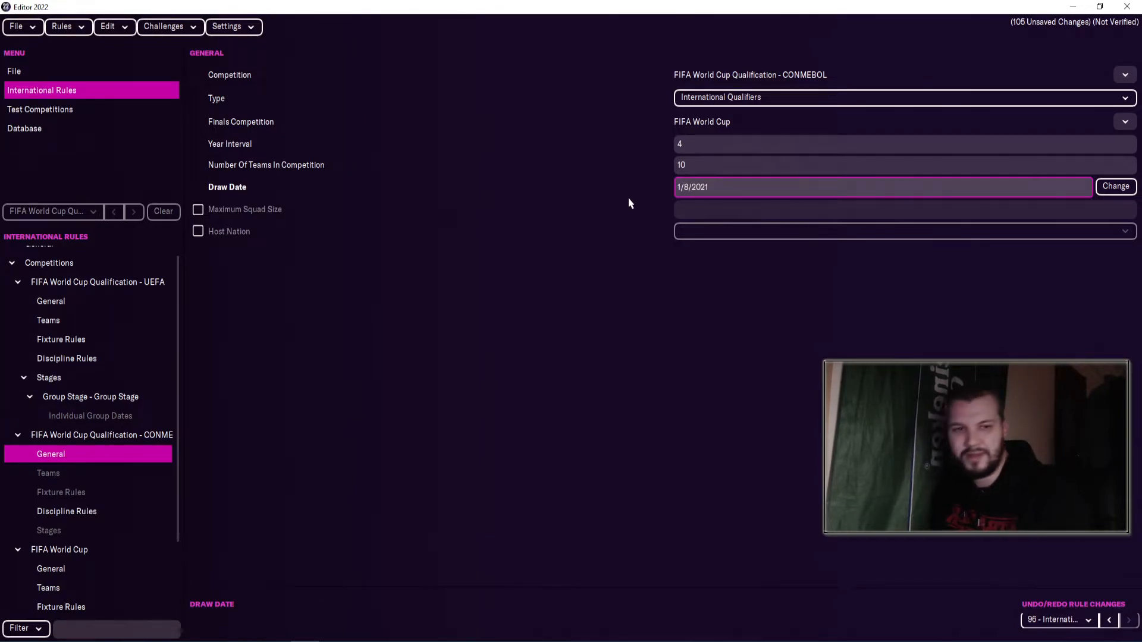
left_click(198, 209)
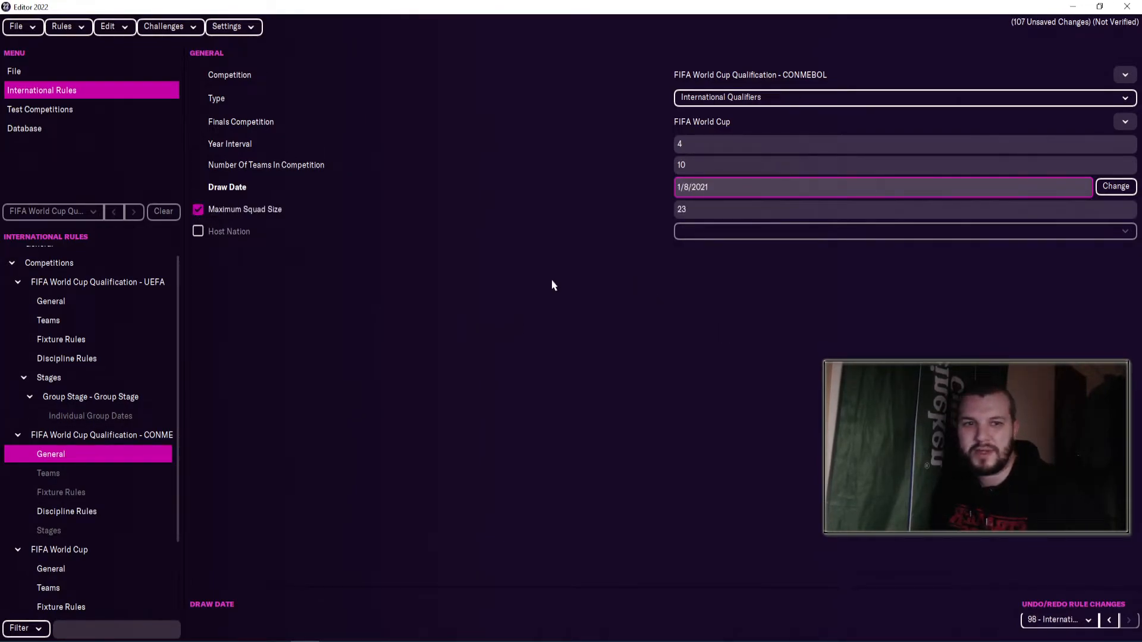
Step: Add an entry to the CONMEBOL qualification's teams with South America as the continent and 10 teams
left_click(89, 473)
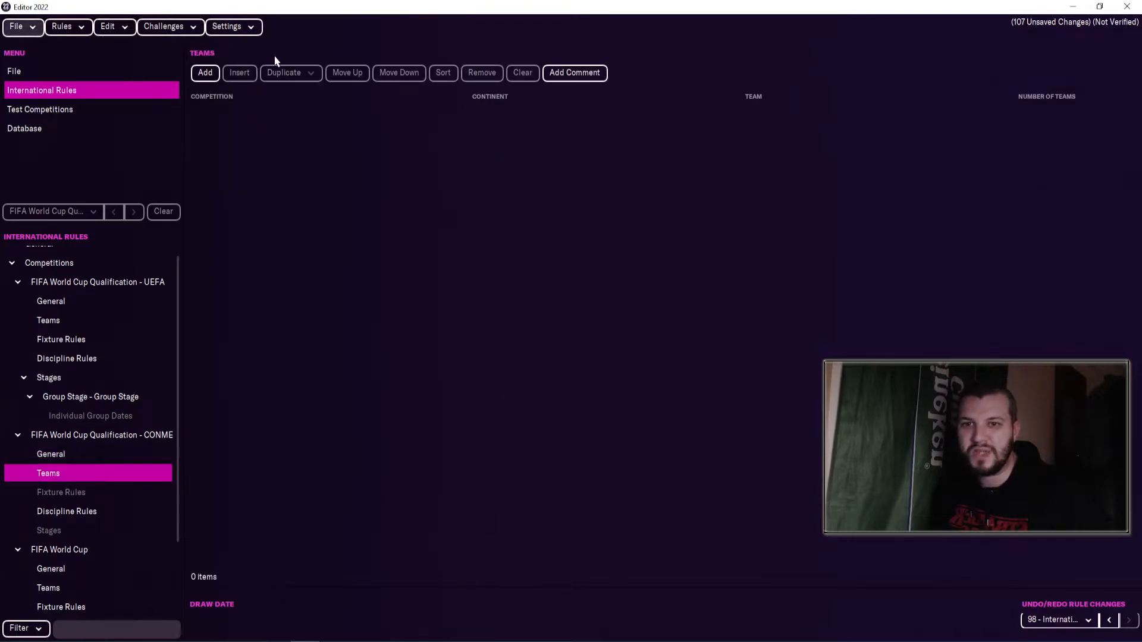
left_click(205, 73)
left_click(730, 117)
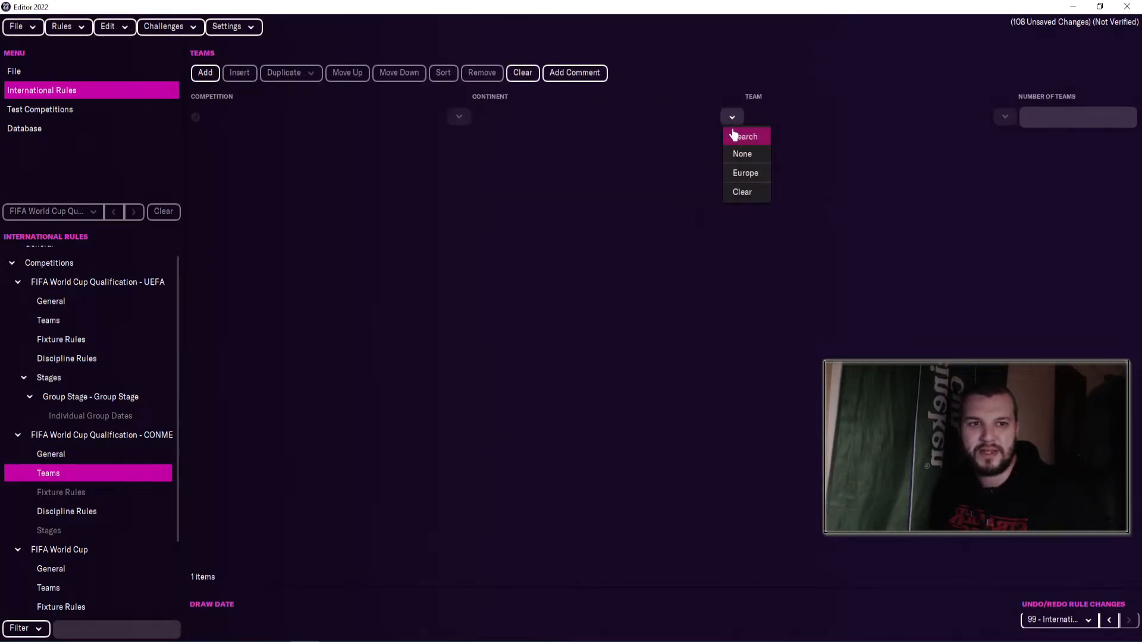
left_click(744, 135)
left_click(422, 374)
key("Return")
left_click(1090, 113)
key("BackSpace")
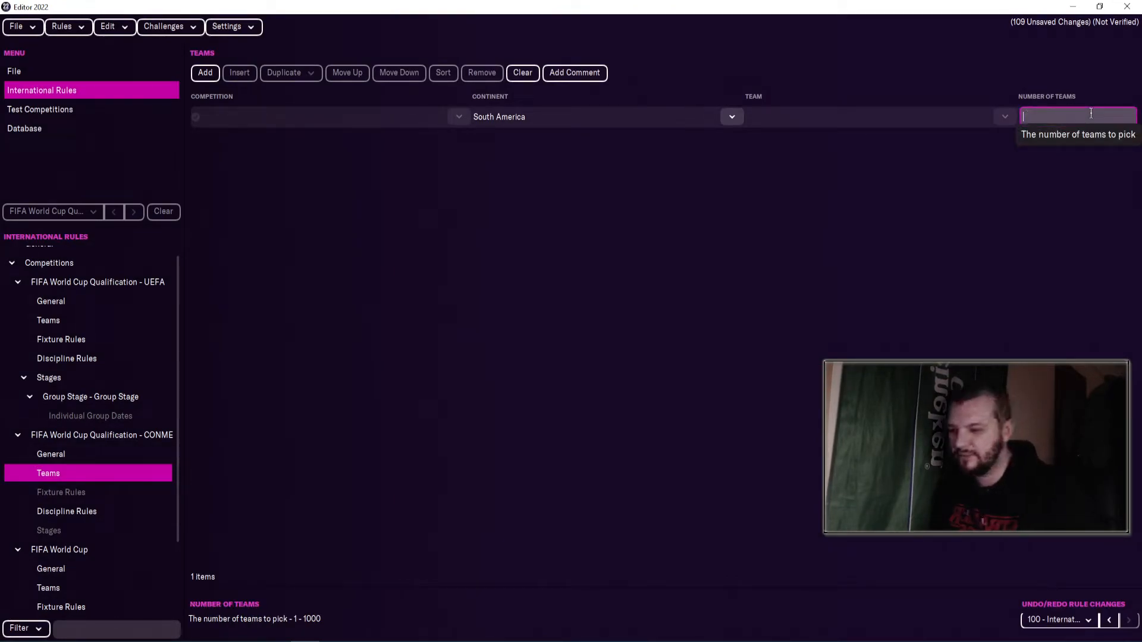
type("10")
key("Return")
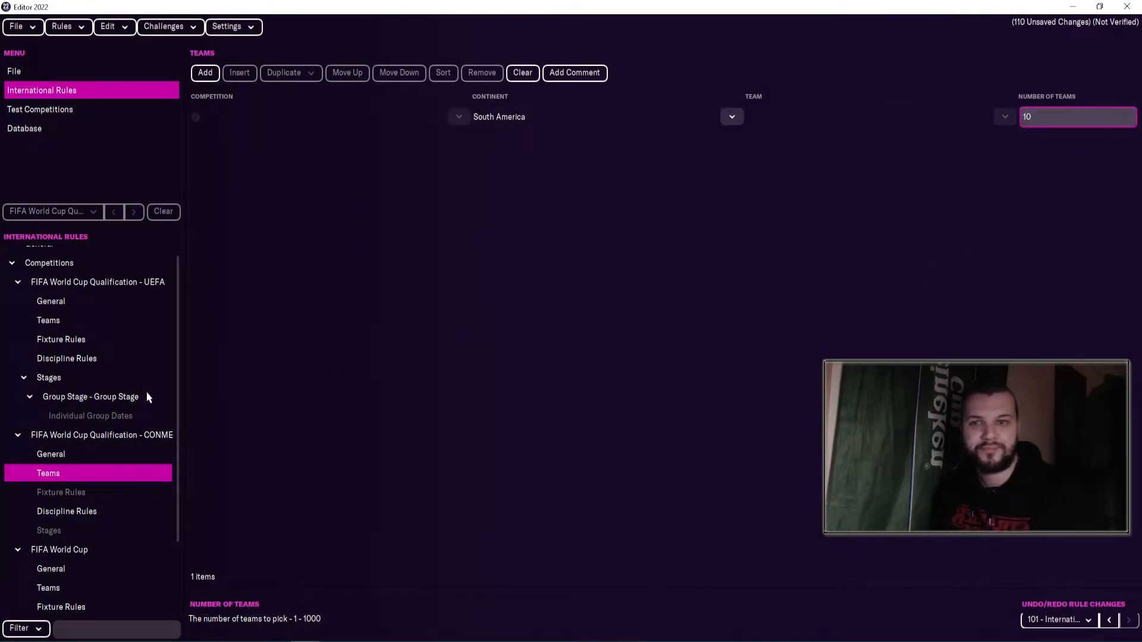
Step: Enable the substitution rules for the CONMEBOL qualification with 3 From 7 and look at its discipline rules
left_click(95, 493)
left_click(199, 77)
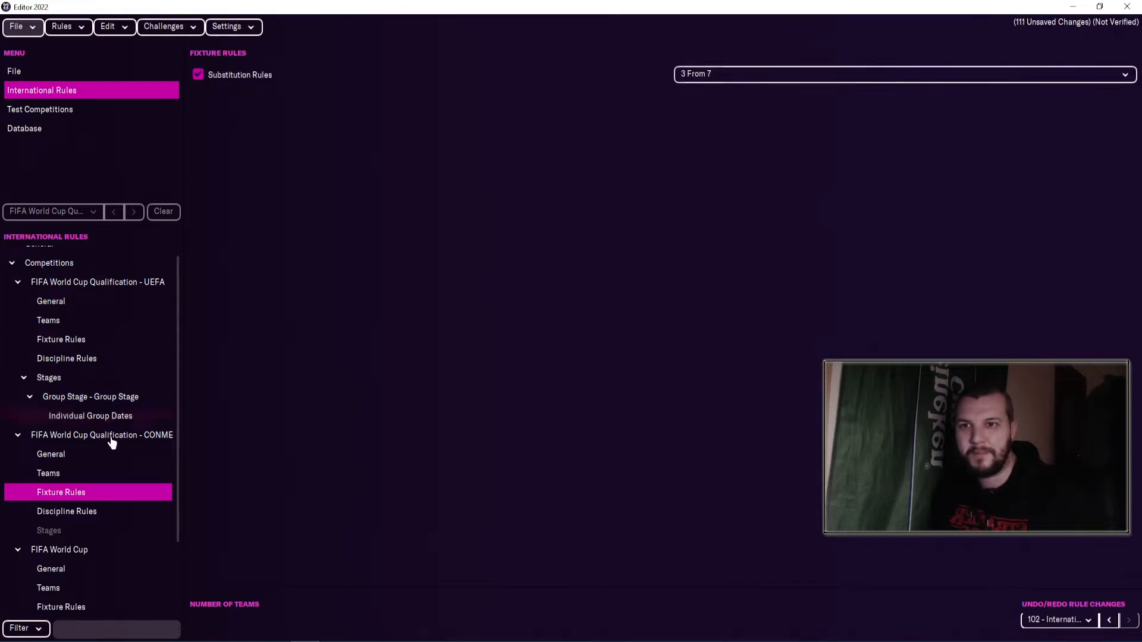
left_click(67, 515)
Step: Add a stage to the CONMEBOL qualification and change its type to League
left_click(62, 535)
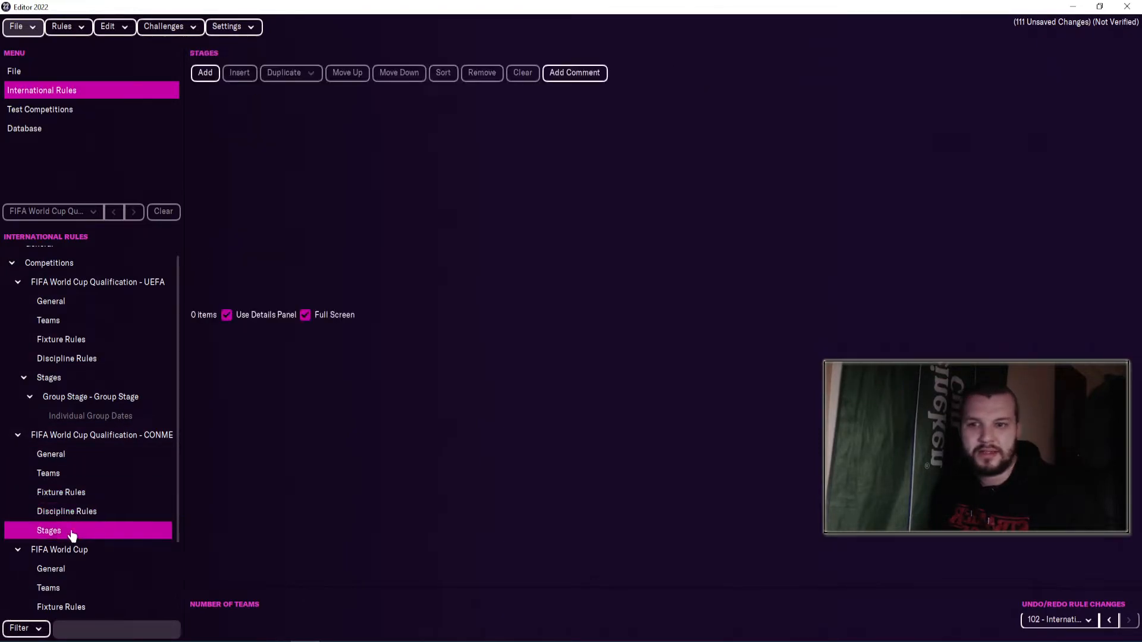
left_click(210, 75)
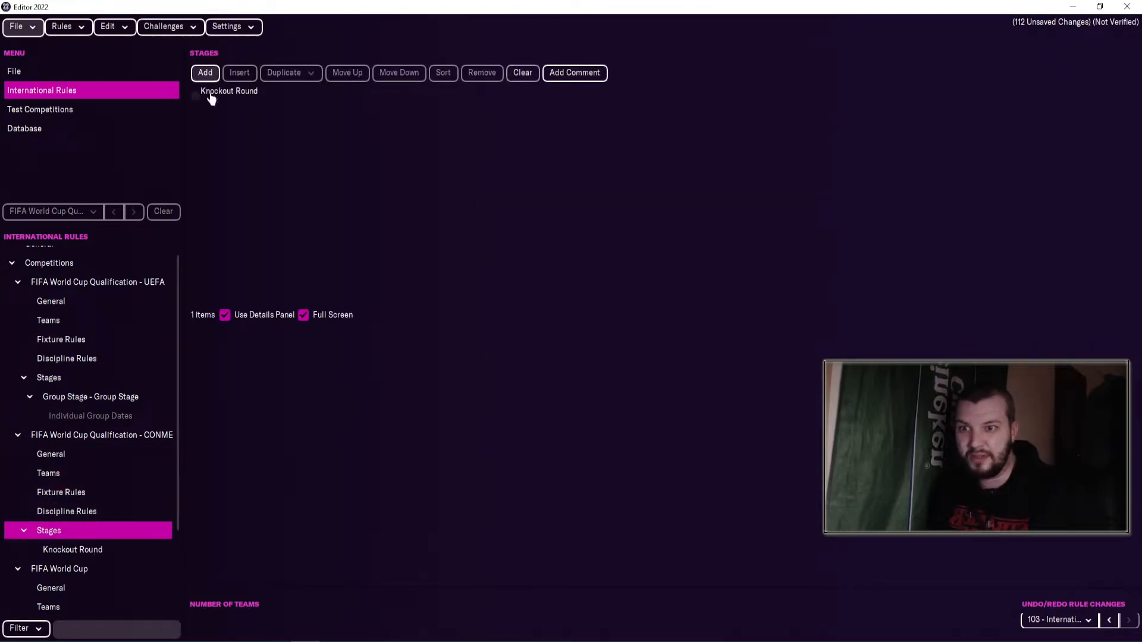
left_click(83, 552)
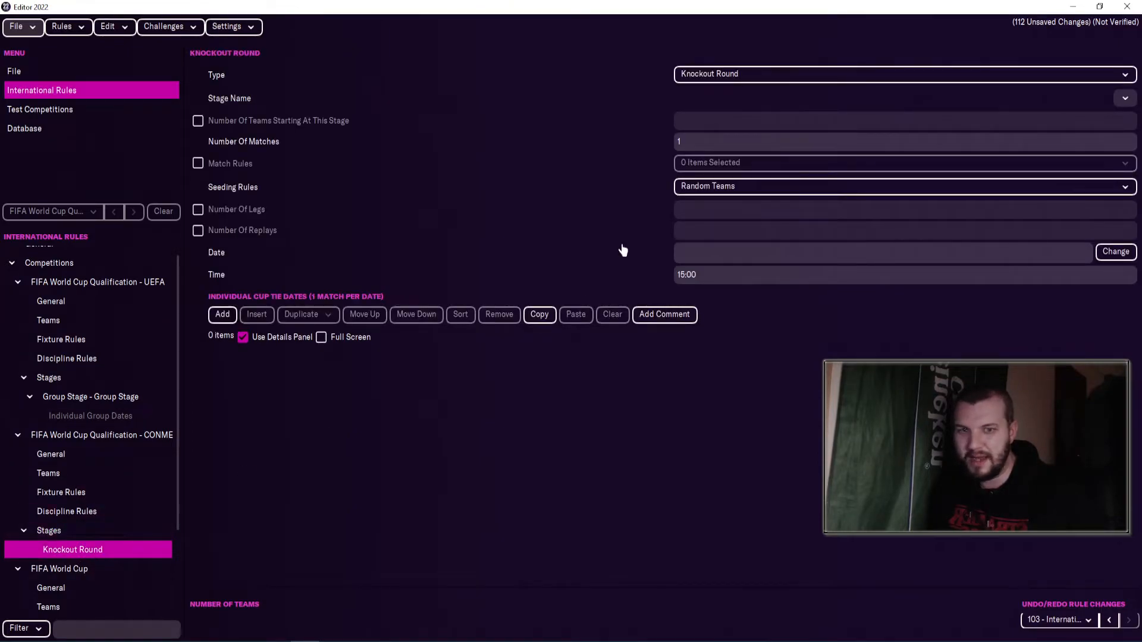
left_click(733, 76)
left_click(696, 129)
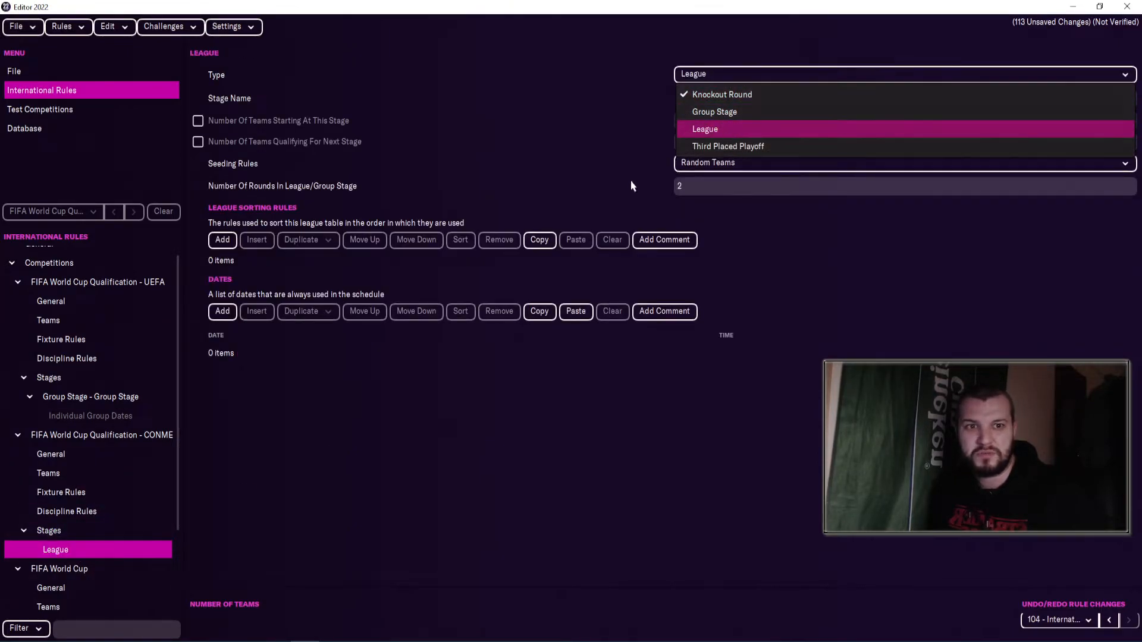
Step: Enable the number of teams starting at the CONMEBOL league stage as 10 and keep two rounds
left_click(198, 121)
left_click(718, 120)
type("10")
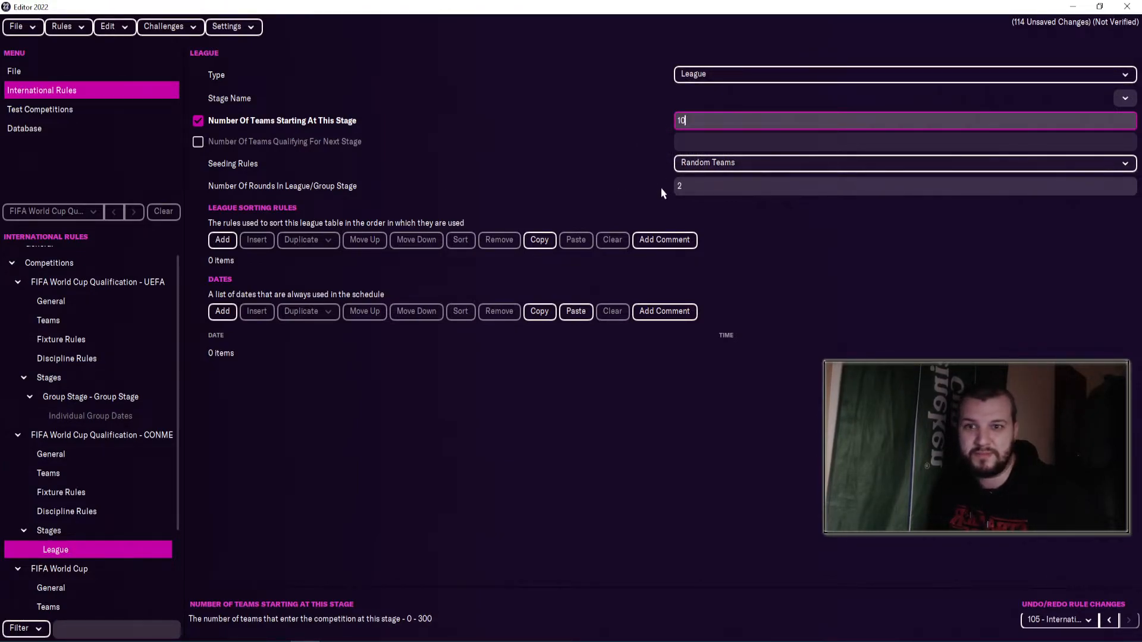
left_click(706, 186)
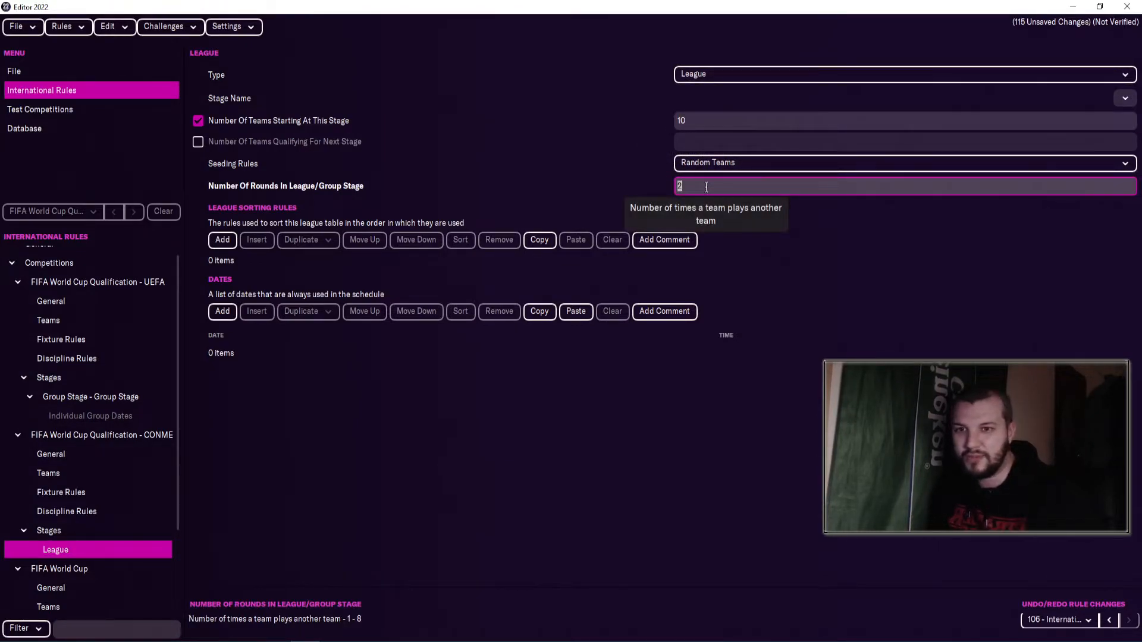
Step: Add Goal Difference and Goals For as the CONMEBOL league stage's sorting rules
left_click(223, 240)
left_click(222, 240)
left_click(271, 283)
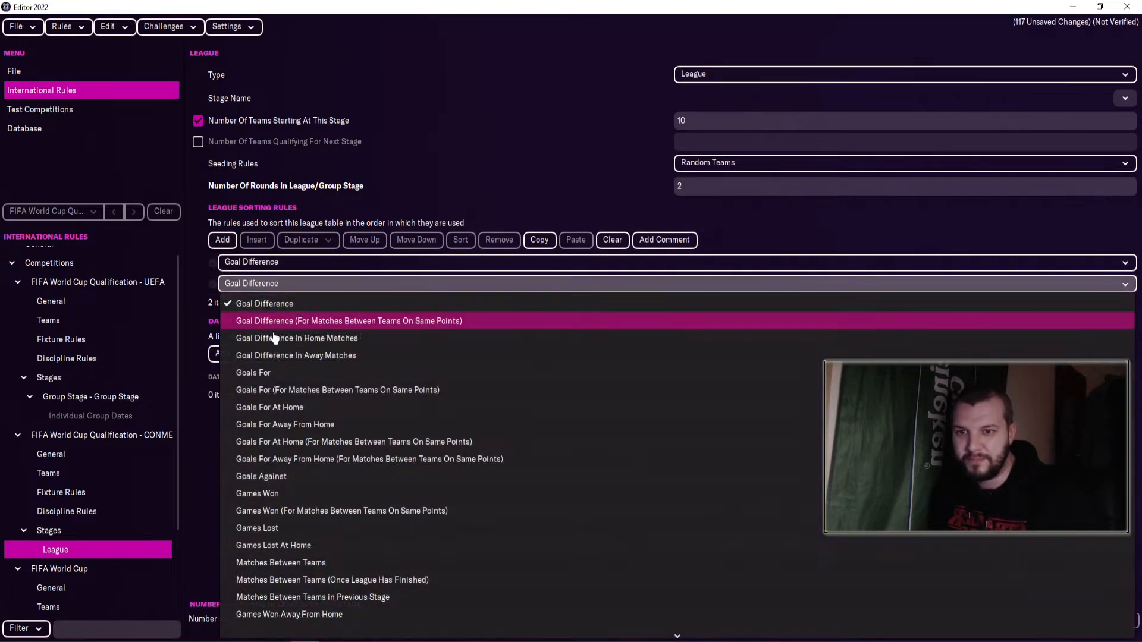
left_click(271, 372)
Step: Test the international rules with the CONMEBOL league sorting rules in place and close the result
left_click(83, 28)
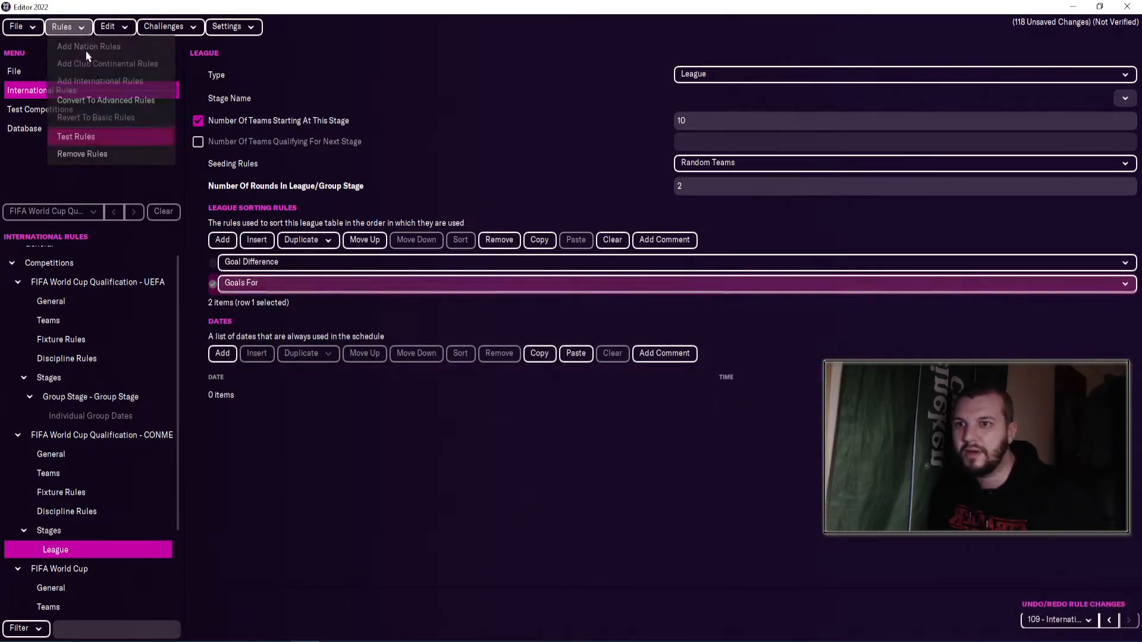
left_click(78, 137)
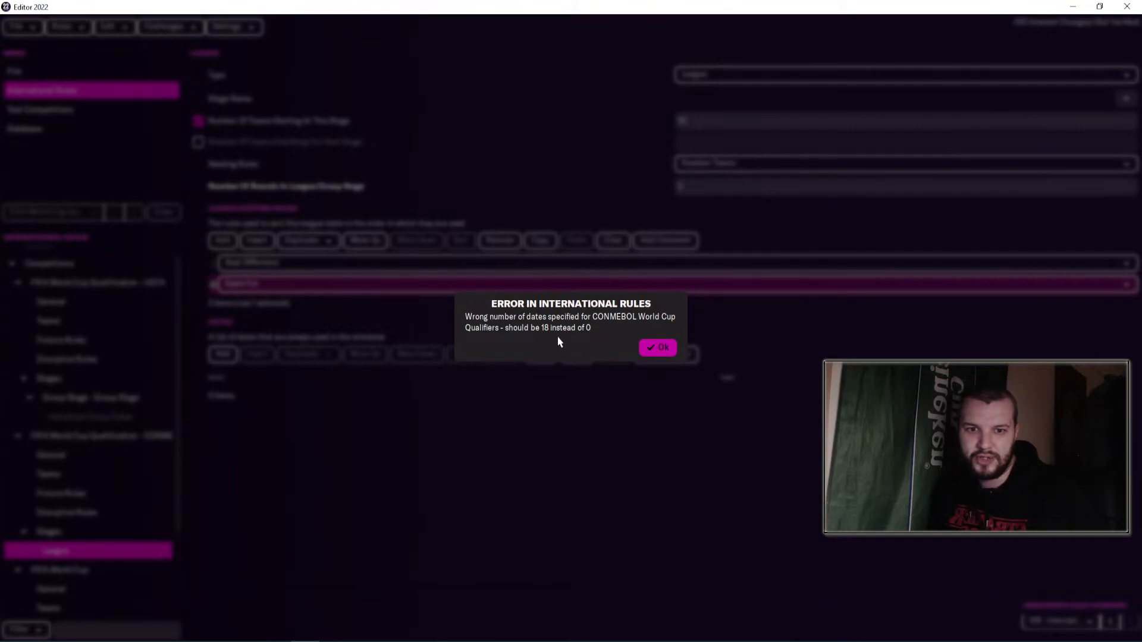
left_click(647, 351)
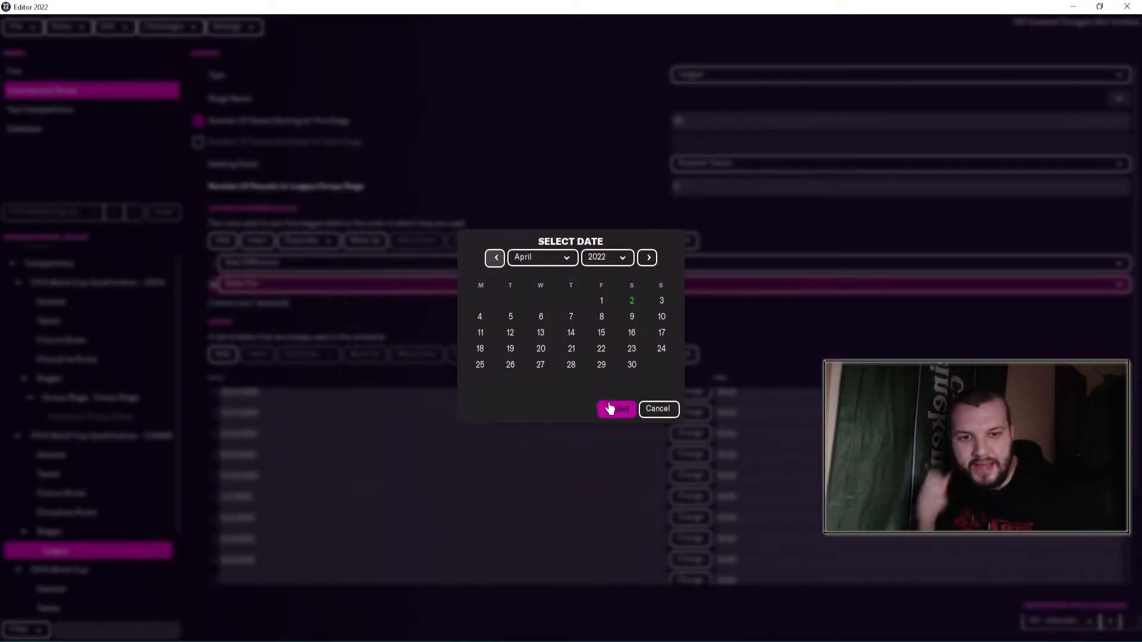
Step: Add match dates from 2/10/2021 to 2/4/2022 to the CONMEBOL qualification's league stage and review the list
left_click(610, 407)
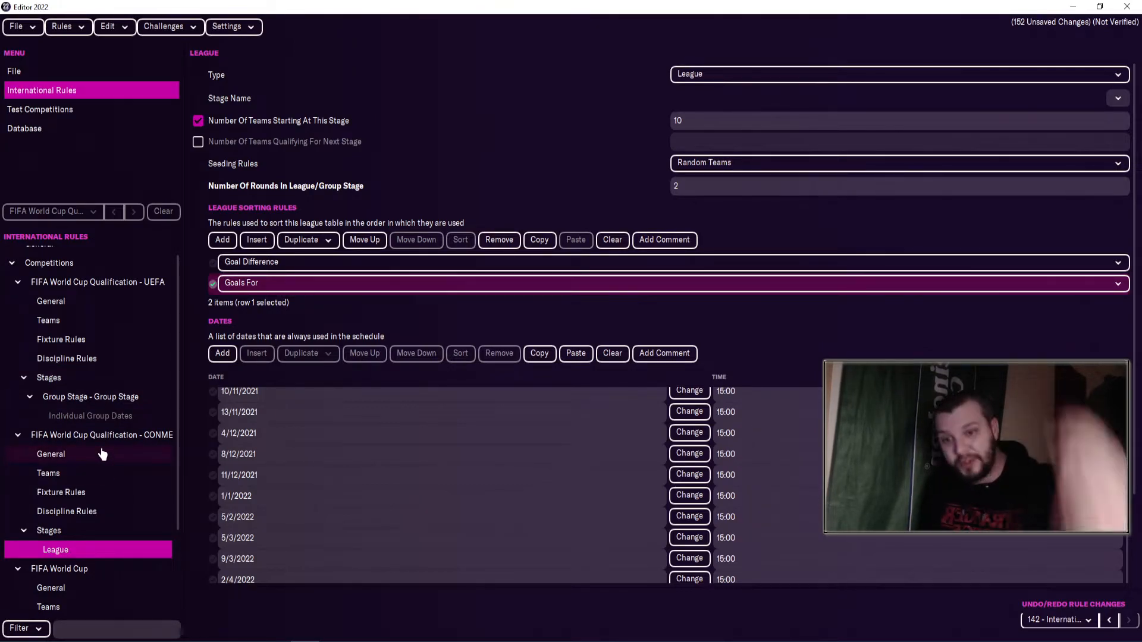
scroll(370, 516, "up", 3)
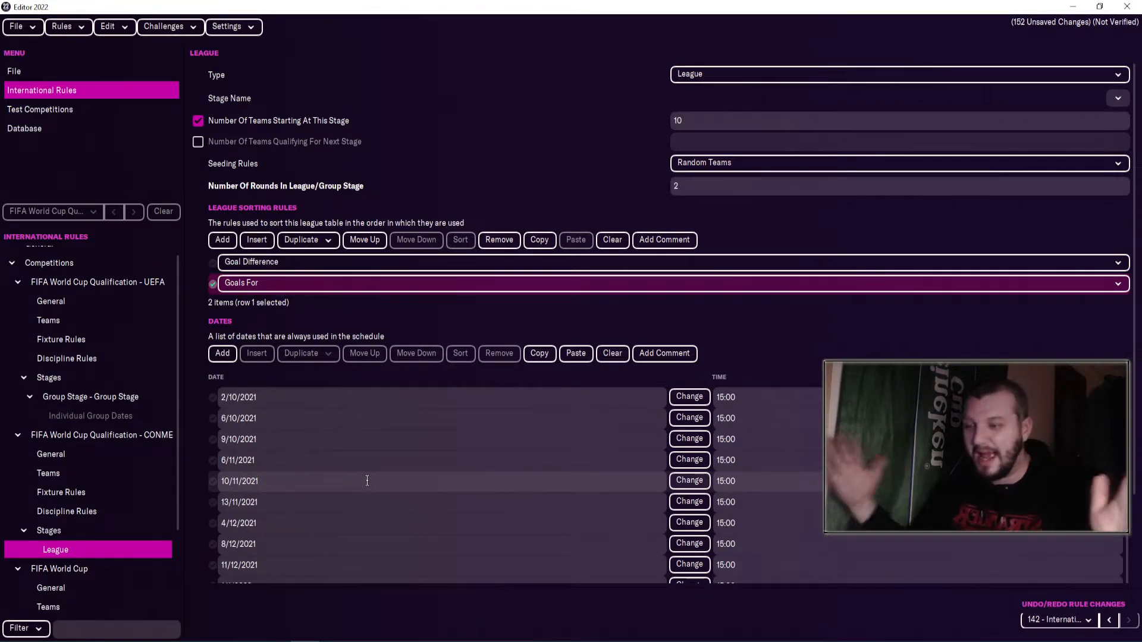
scroll(367, 480, "down", 3)
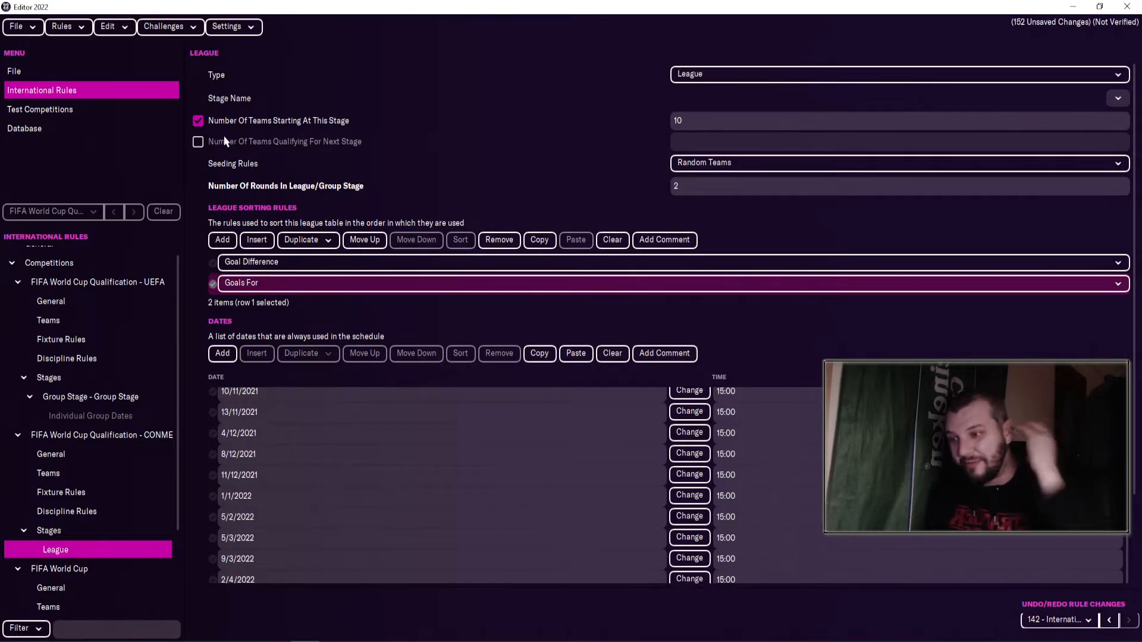
Step: Set the number of teams in the FIFA World Cup competition to 16
scroll(46, 503, "down", 3)
left_click(70, 473)
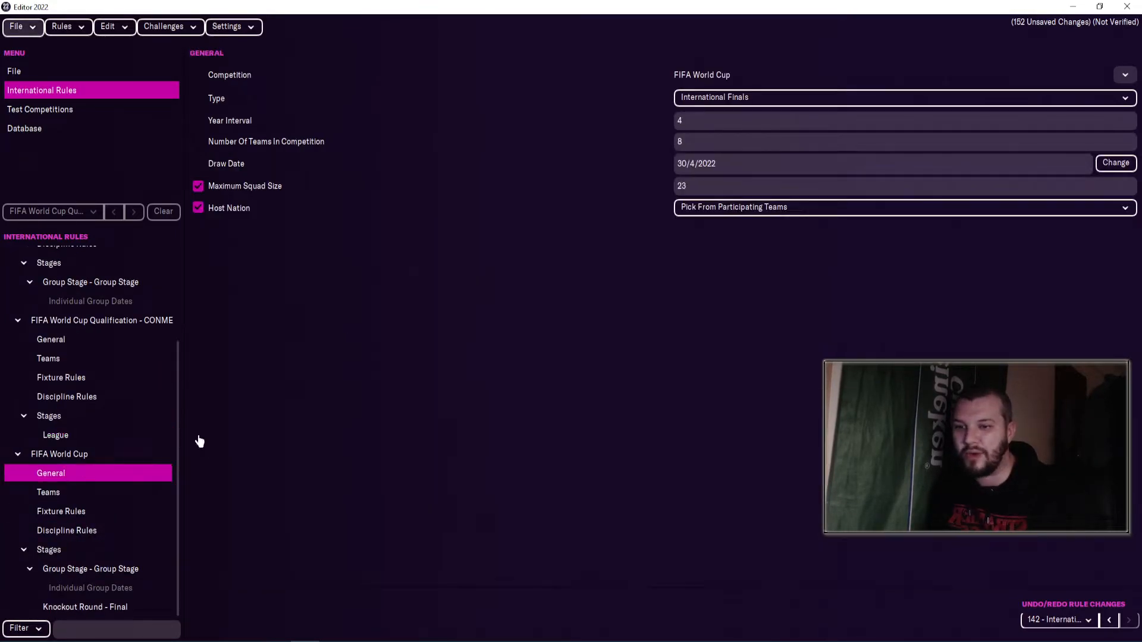
left_click(697, 140)
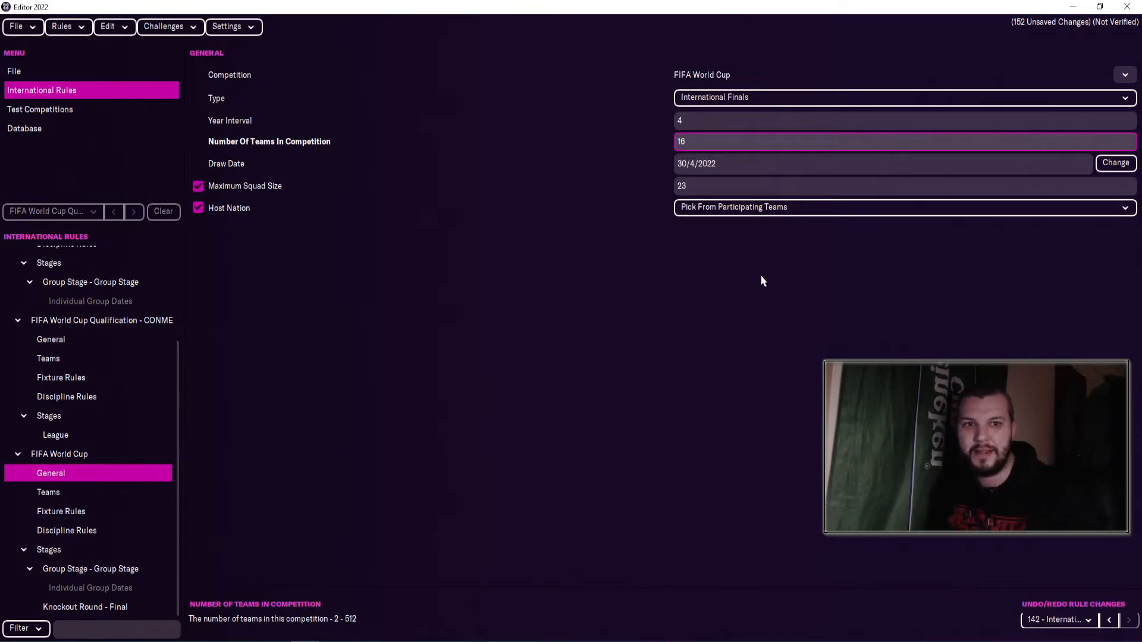
Step: Add a Knockout Round stage to the FIFA World Cup and place it between the Group Stage and the Final
left_click(83, 552)
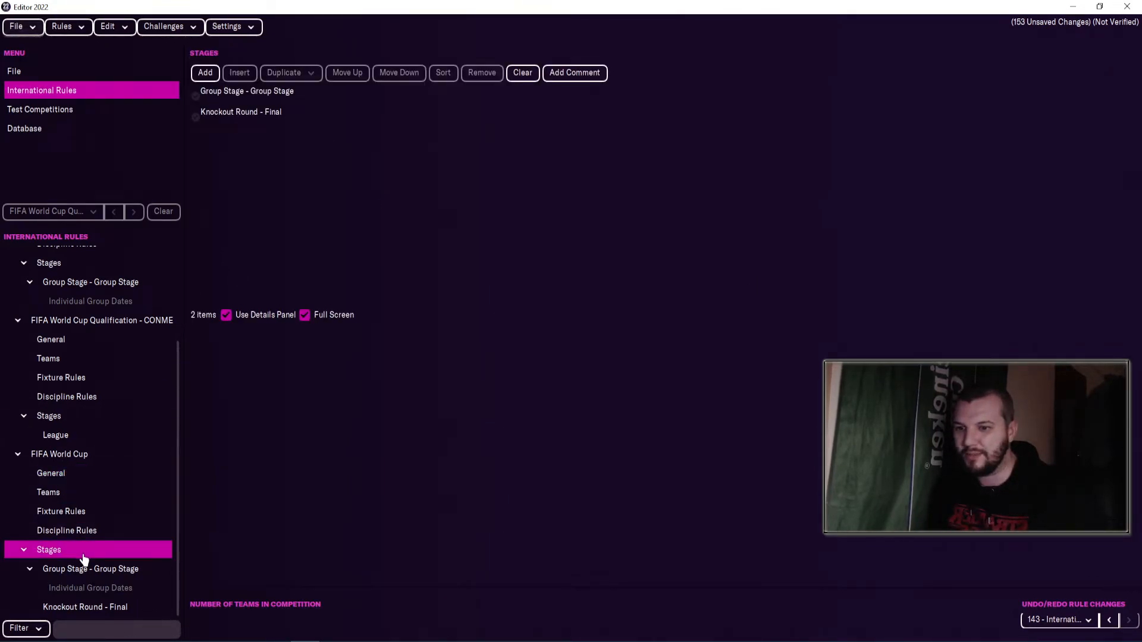
left_click(207, 75)
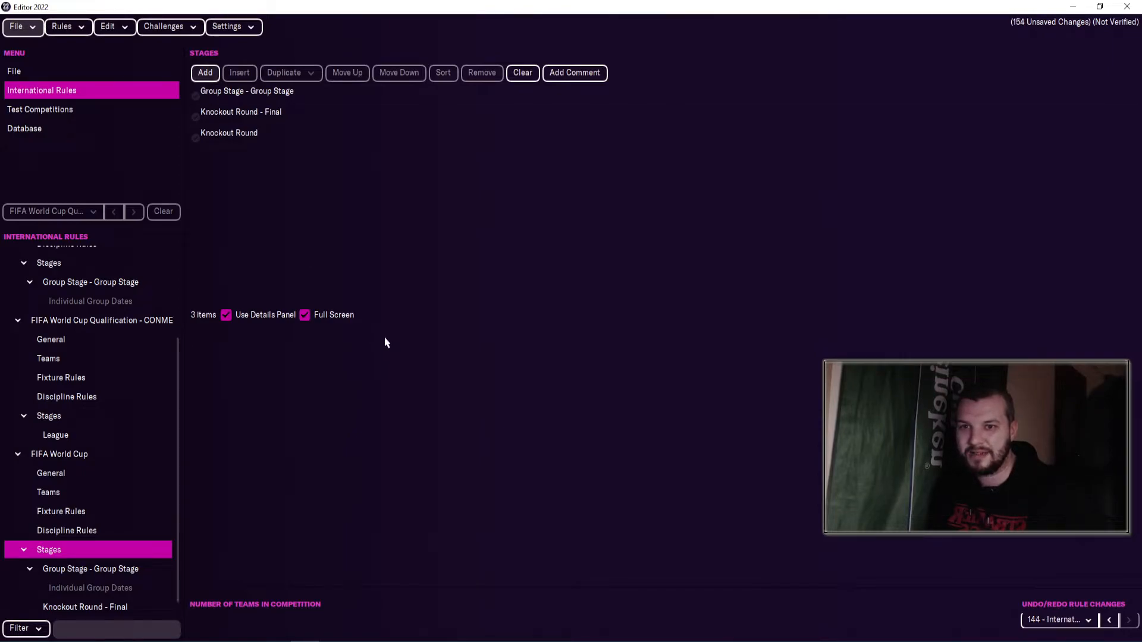
left_click(291, 138)
left_click(347, 73)
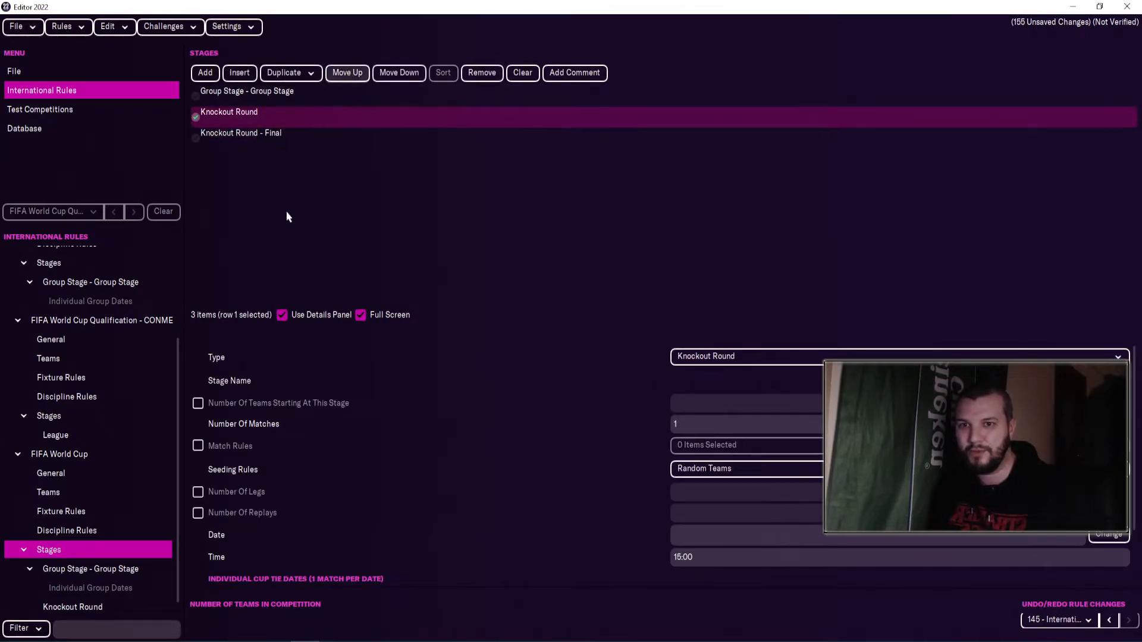
Step: Set the FIFA World Cup group stage's number of groups to 4
scroll(126, 571, "down", 1)
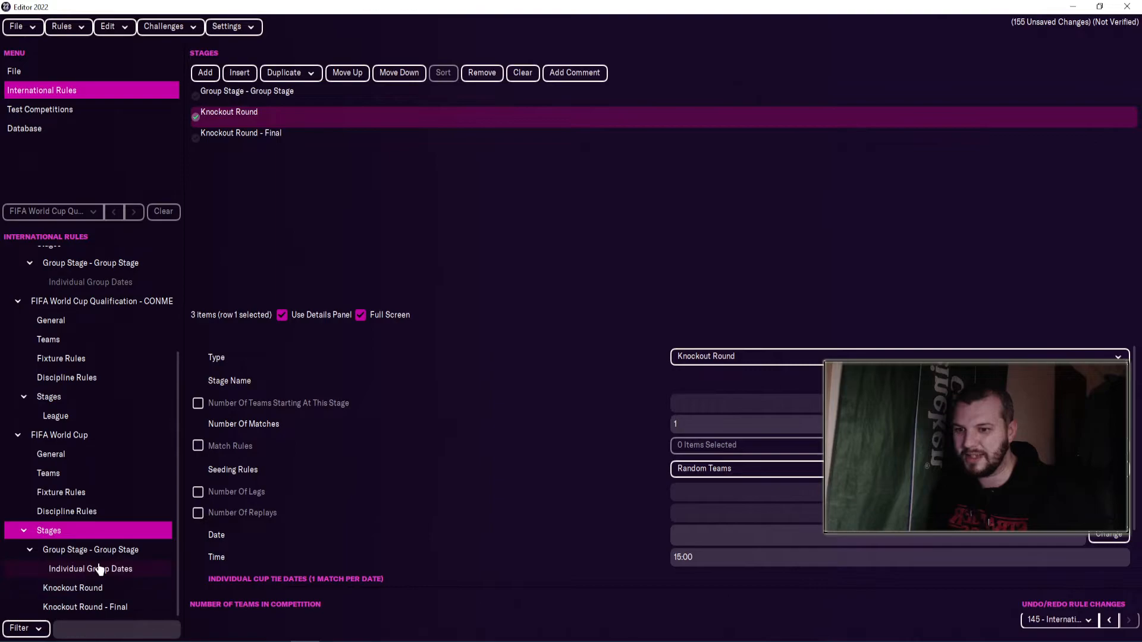
left_click(104, 552)
left_click(711, 186)
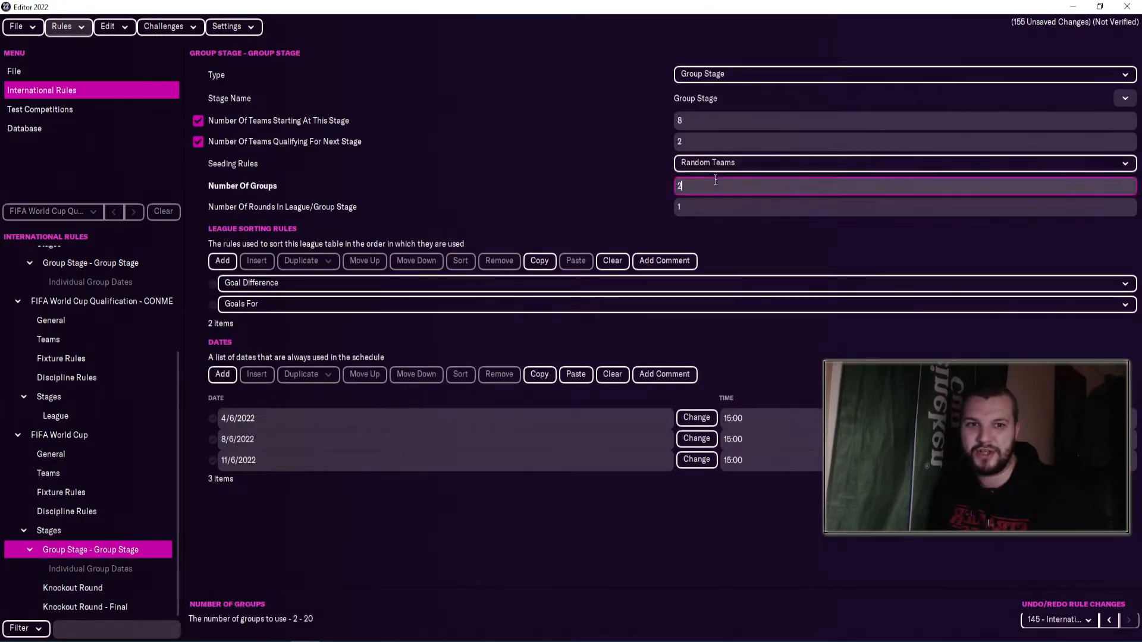
left_click(645, 195)
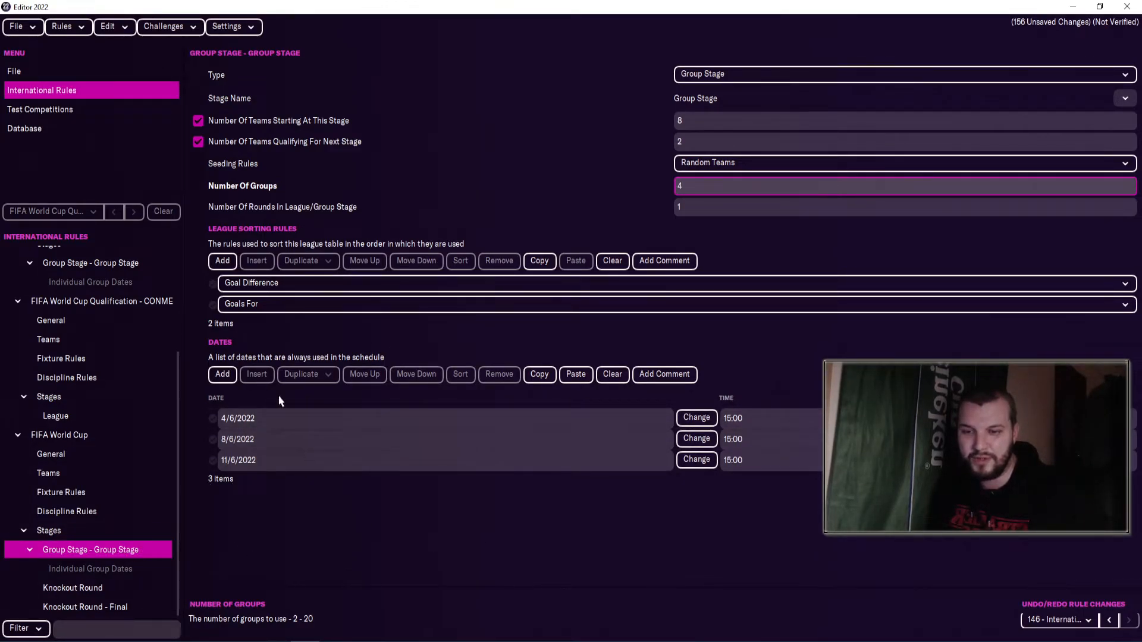
Step: Name the FIFA World Cup's new knockout round Semi Final
left_click(95, 590)
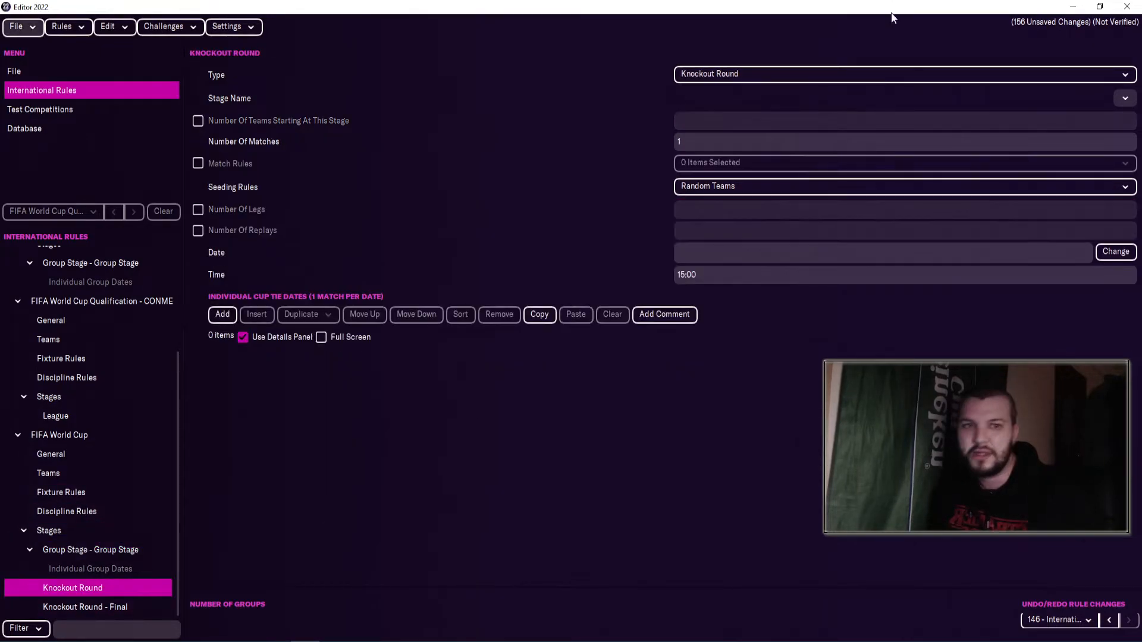
left_click(1124, 102)
left_click(1109, 118)
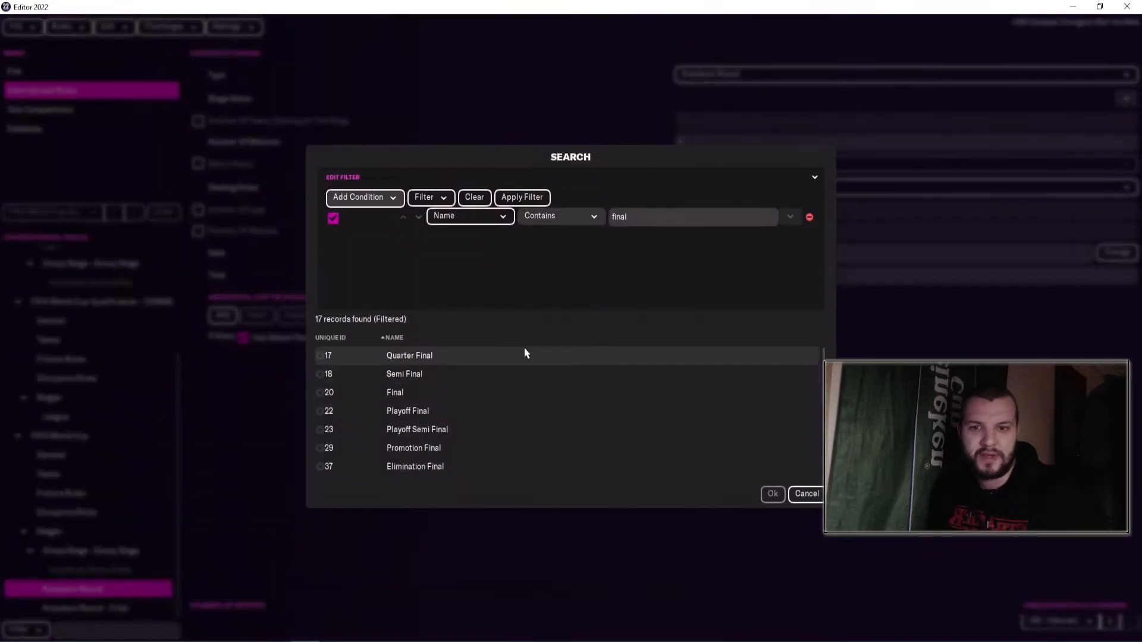
left_click(474, 381)
double_click(474, 382)
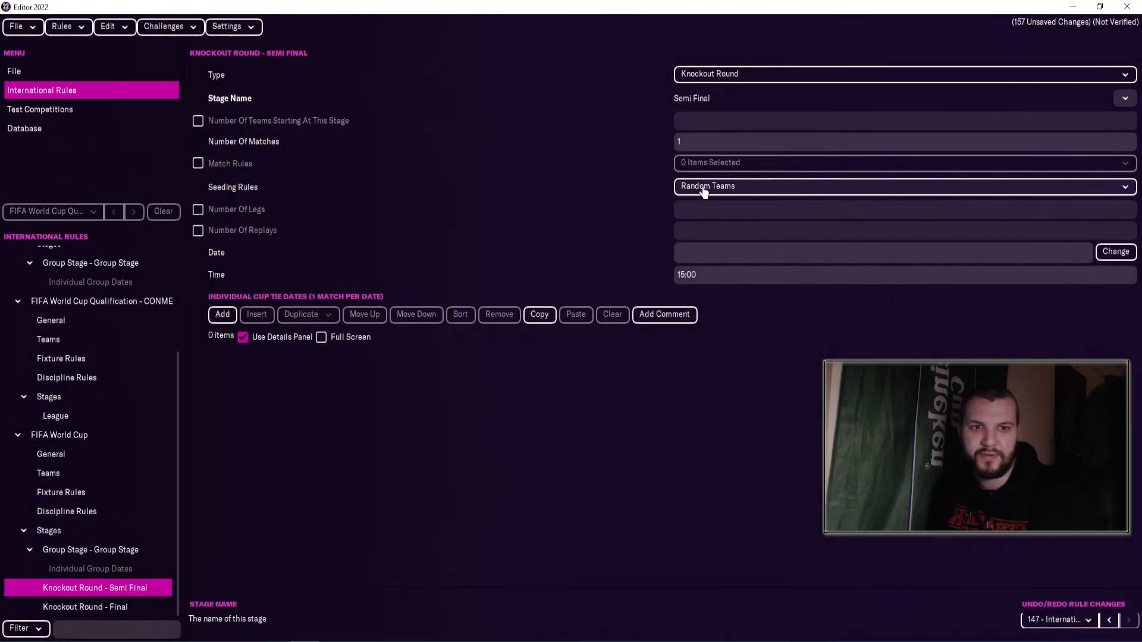
Step: Enable match rules with Extra Time and Penalties for the Semi Final and set its number of matches to 2
left_click(198, 163)
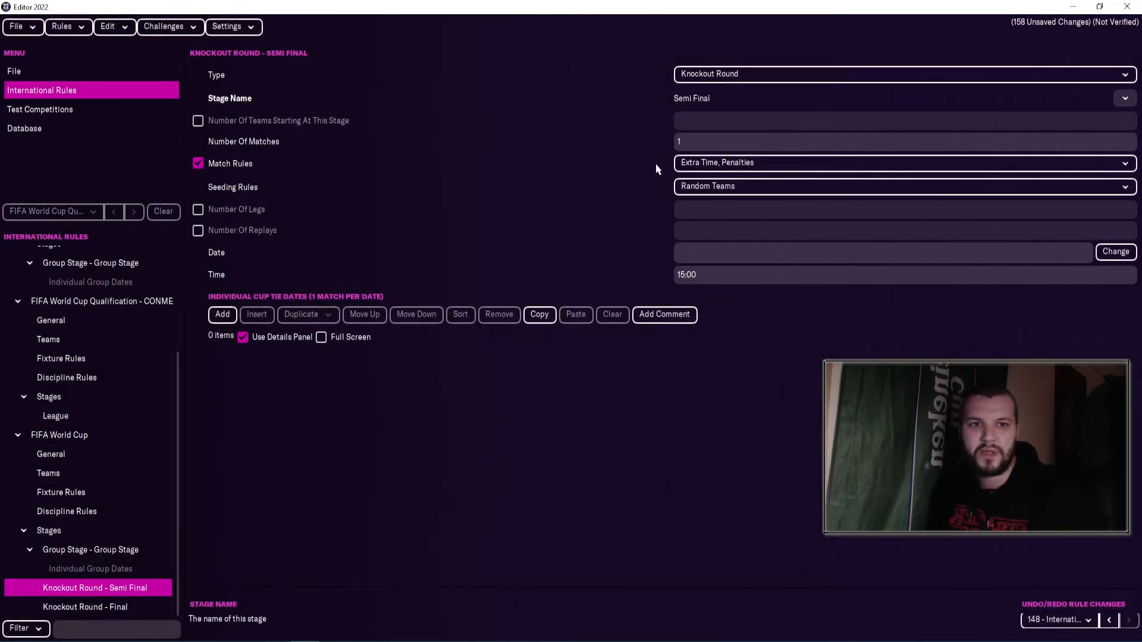
left_click(697, 142)
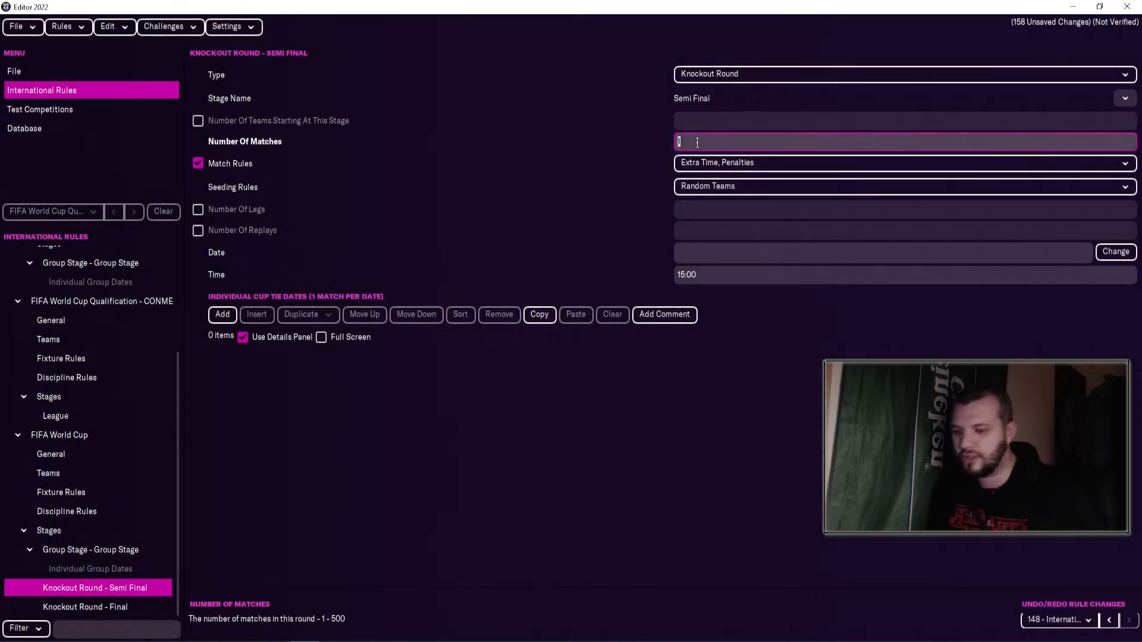
type("2")
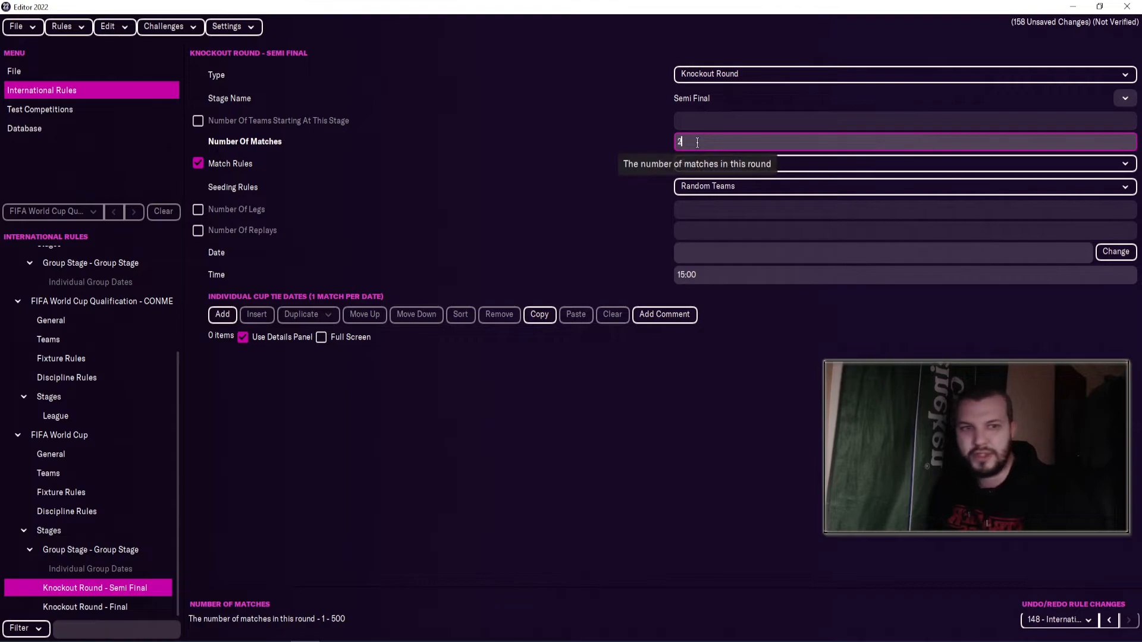
Step: Set the Semi Final's date to 18/6/2022
left_click(1124, 258)
left_click(646, 258)
left_click(647, 258)
left_click(647, 259)
left_click(497, 258)
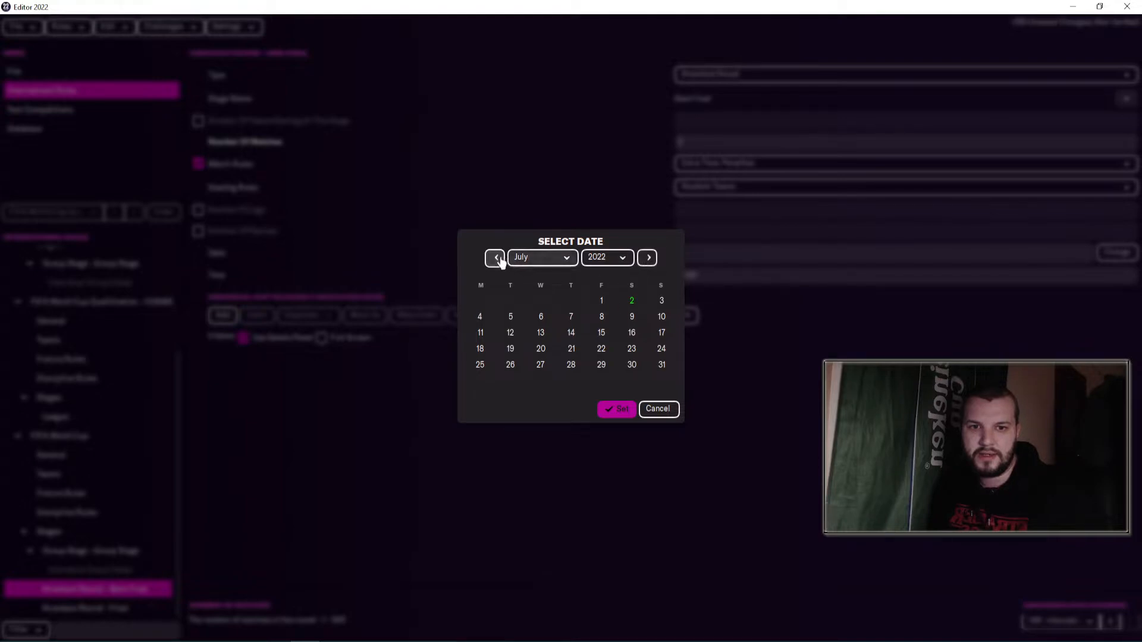
left_click(631, 333)
left_click(622, 412)
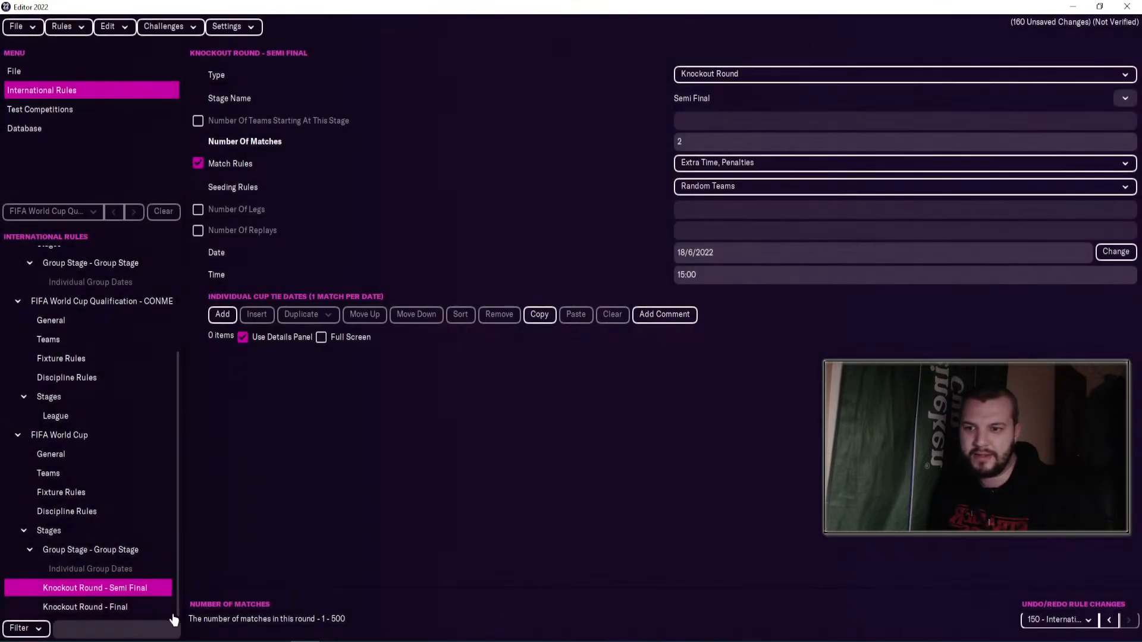
Step: Set the date of the FIFA World Cup's Final to 25/6/2022
left_click(113, 607)
left_click(1116, 252)
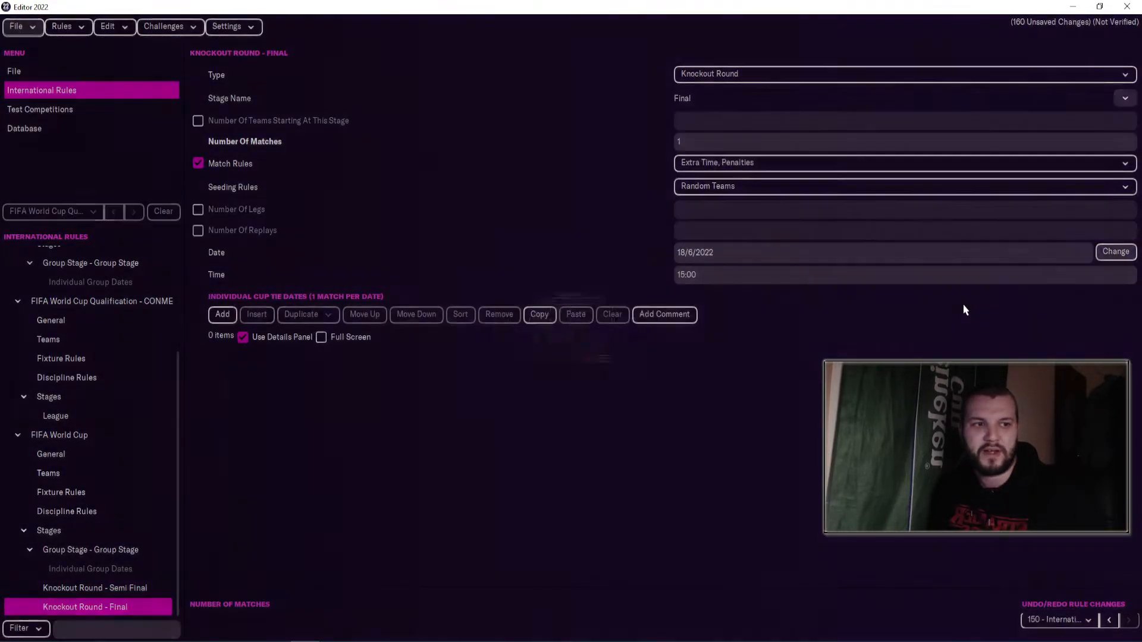
left_click(622, 409)
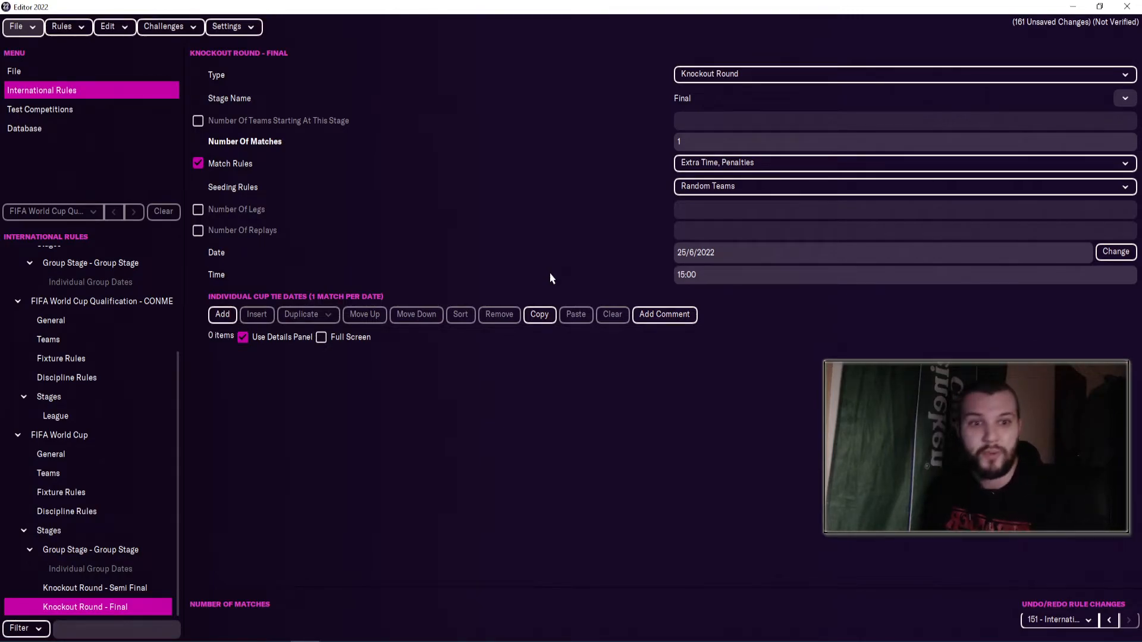
Step: Review the Semi Final stage, test the international rules and close the result
left_click(97, 588)
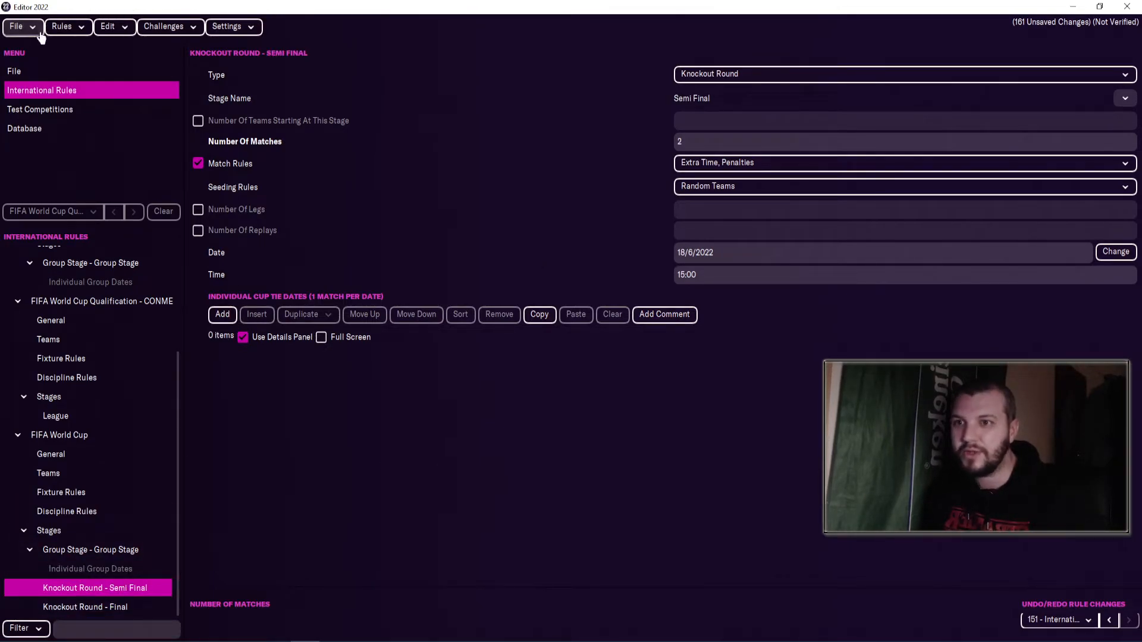
left_click(62, 26)
left_click(111, 136)
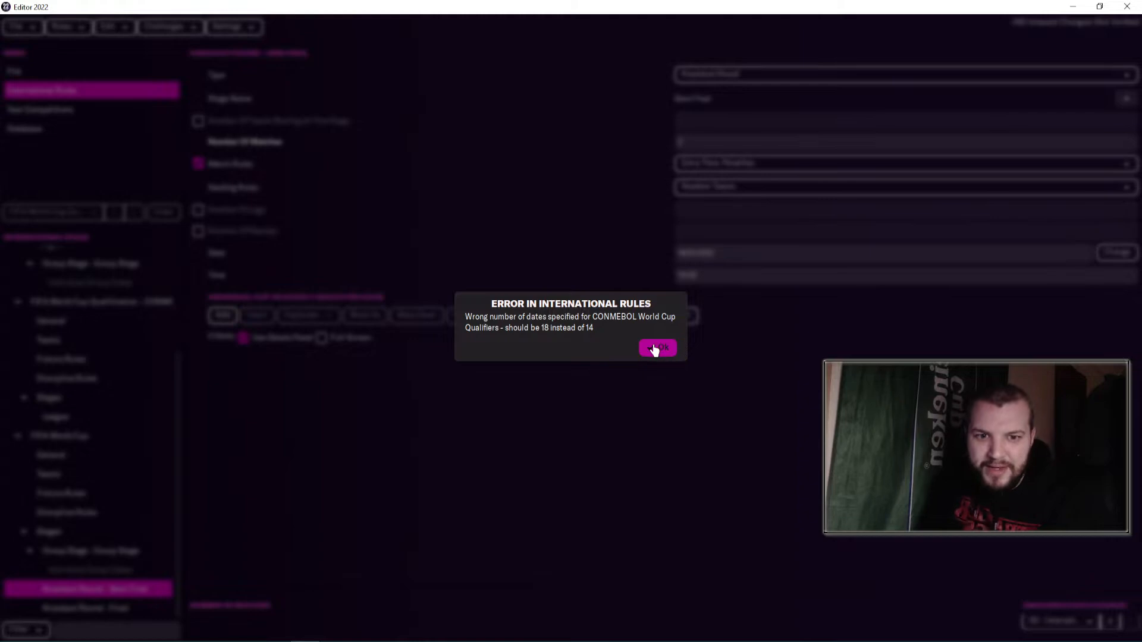
left_click(657, 348)
Step: Complete the CONMEBOL league stage's blank match dates with 5/1/2022, 8/1/2022, 9/2/2022 and 12/2/2022
left_click(76, 322)
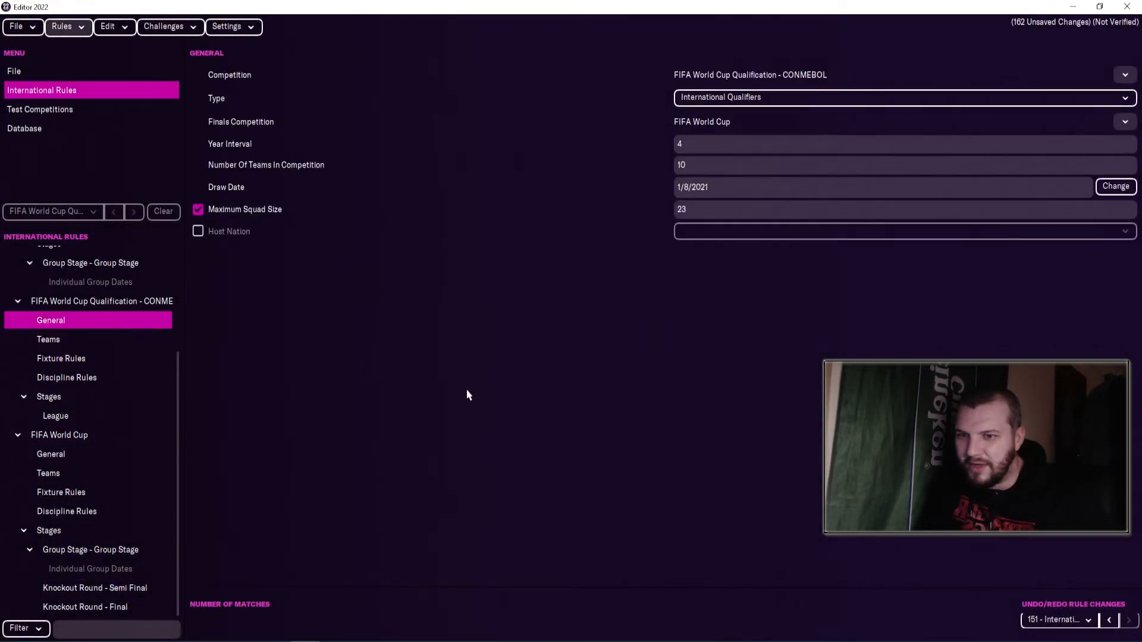
left_click(74, 399)
left_click(79, 415)
scroll(587, 419, "down", 5)
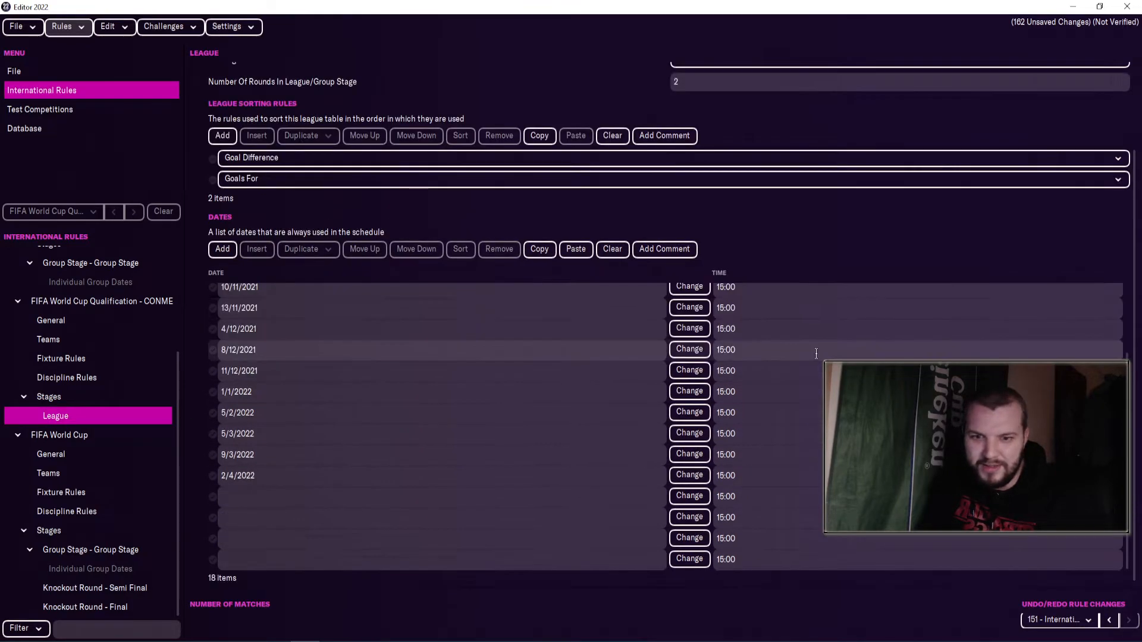
left_click(209, 500)
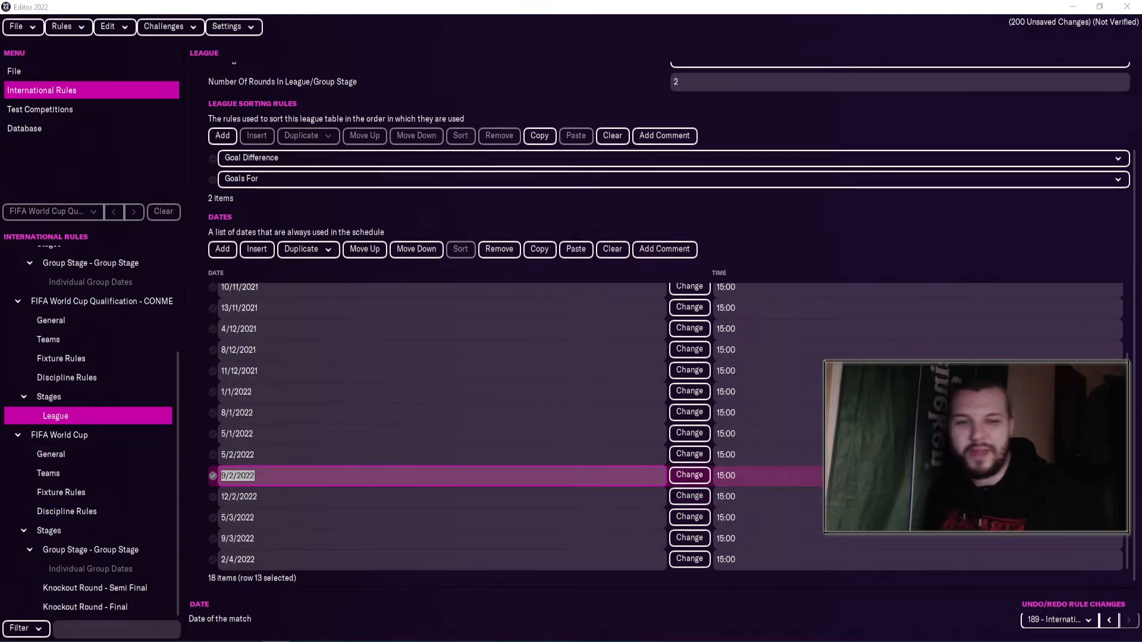
scroll(339, 388, "up", 3)
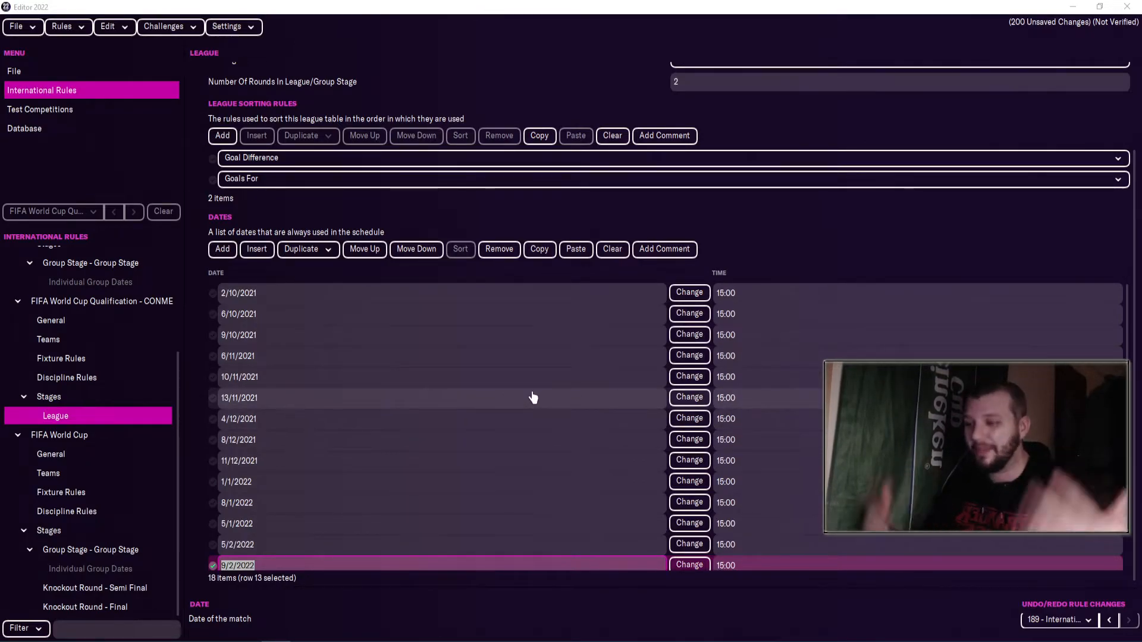
scroll(510, 426, "down", 3)
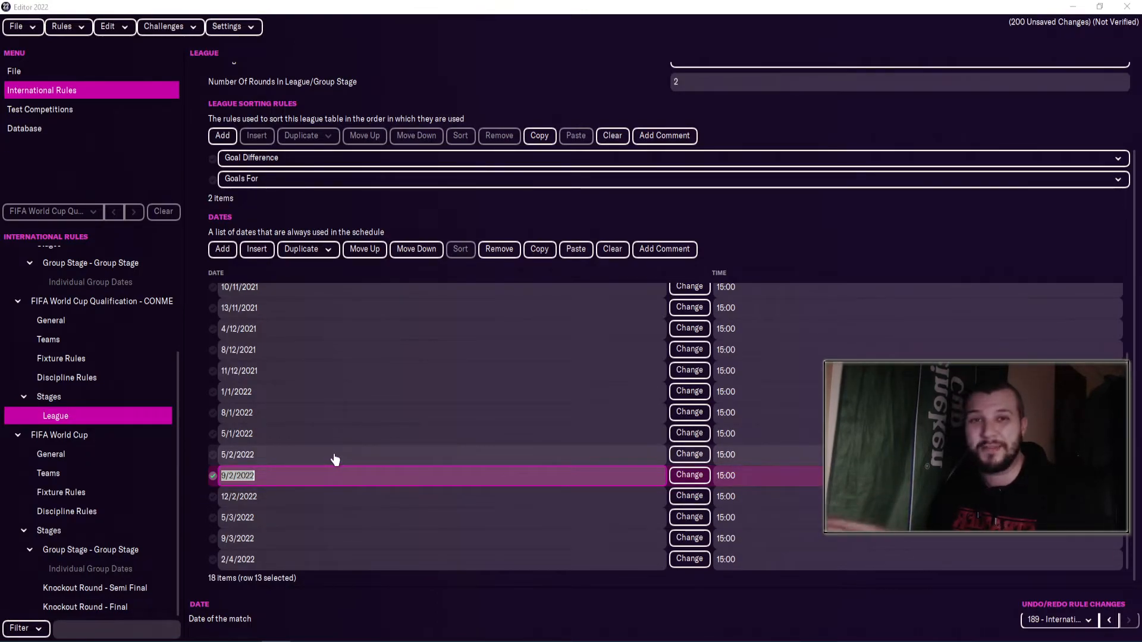
Step: Test the international rules again and check the number of matches in the World Cup's Semi Final
left_click(64, 28)
left_click(100, 136)
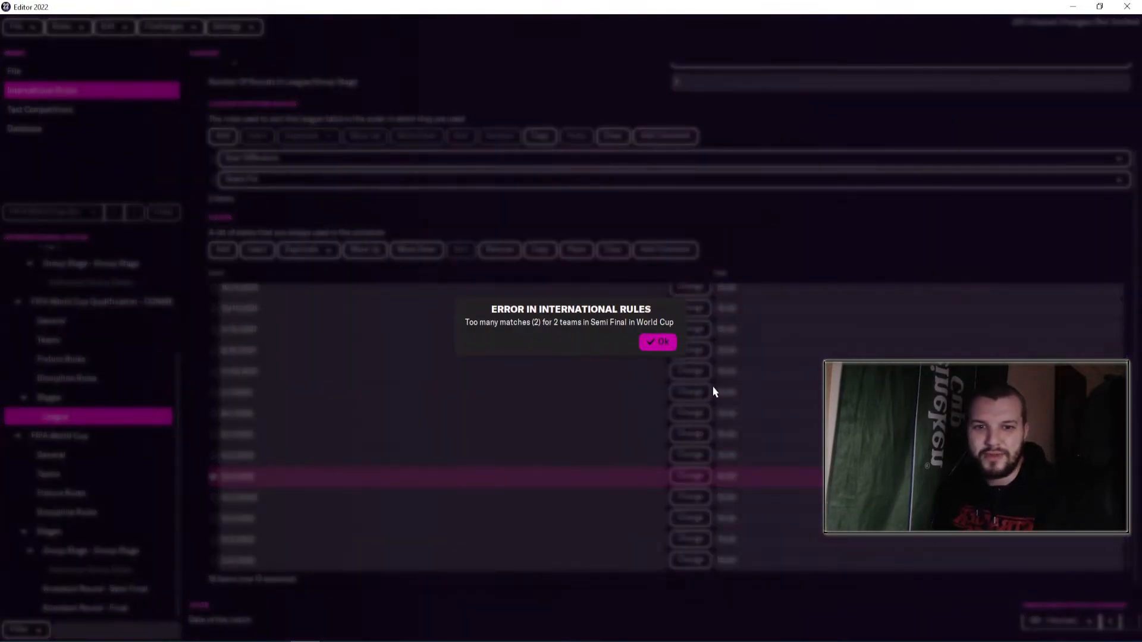
left_click(659, 345)
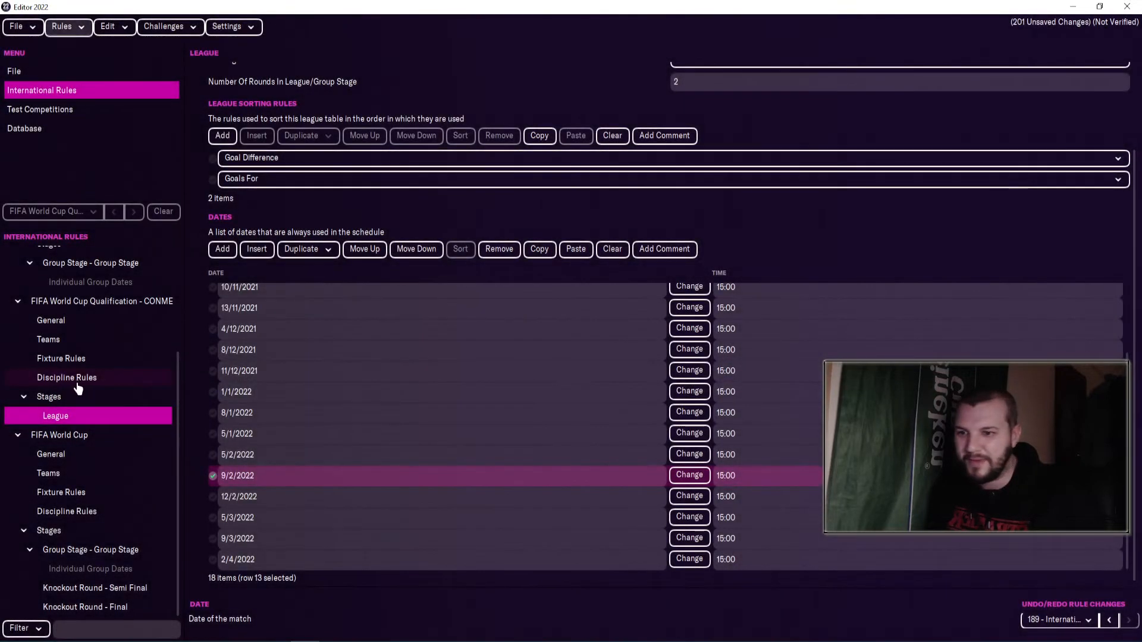
left_click(90, 592)
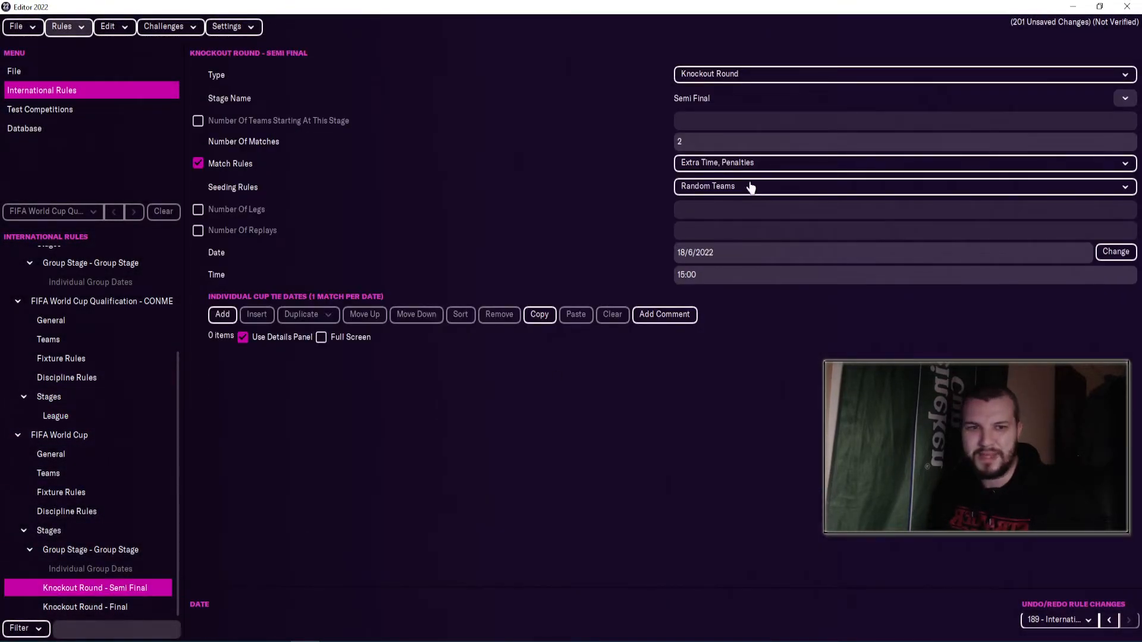
left_click(707, 145)
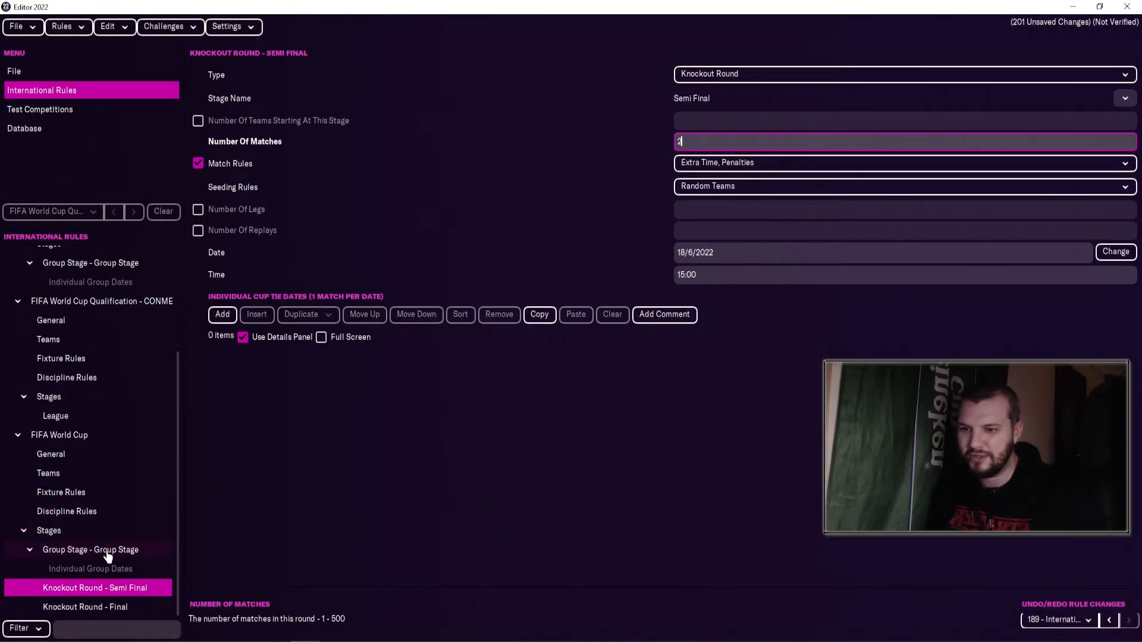
Step: Set the number of teams qualifying from the FIFA World Cup's Group Stage to 4 and test the international rules
left_click(108, 553)
left_click(690, 141)
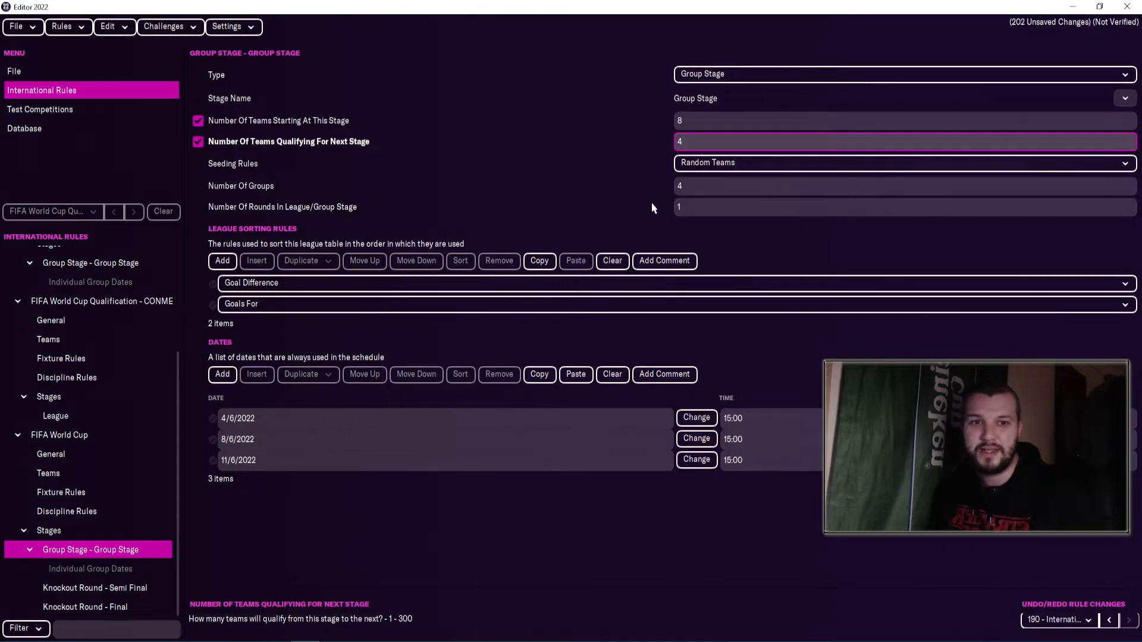
left_click(65, 27)
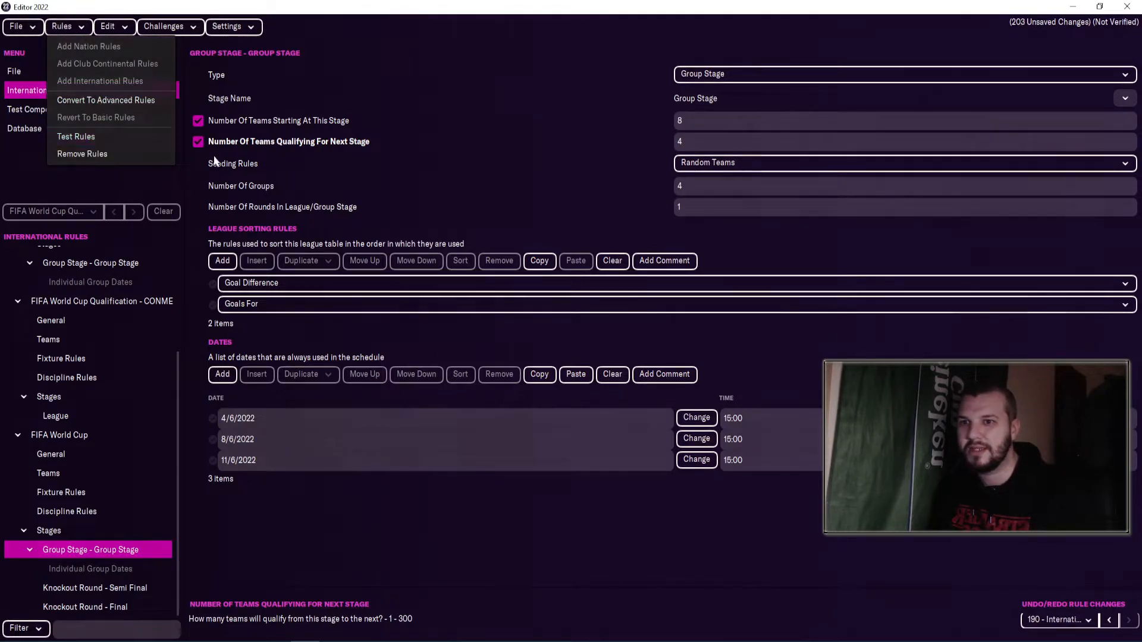
left_click(90, 140)
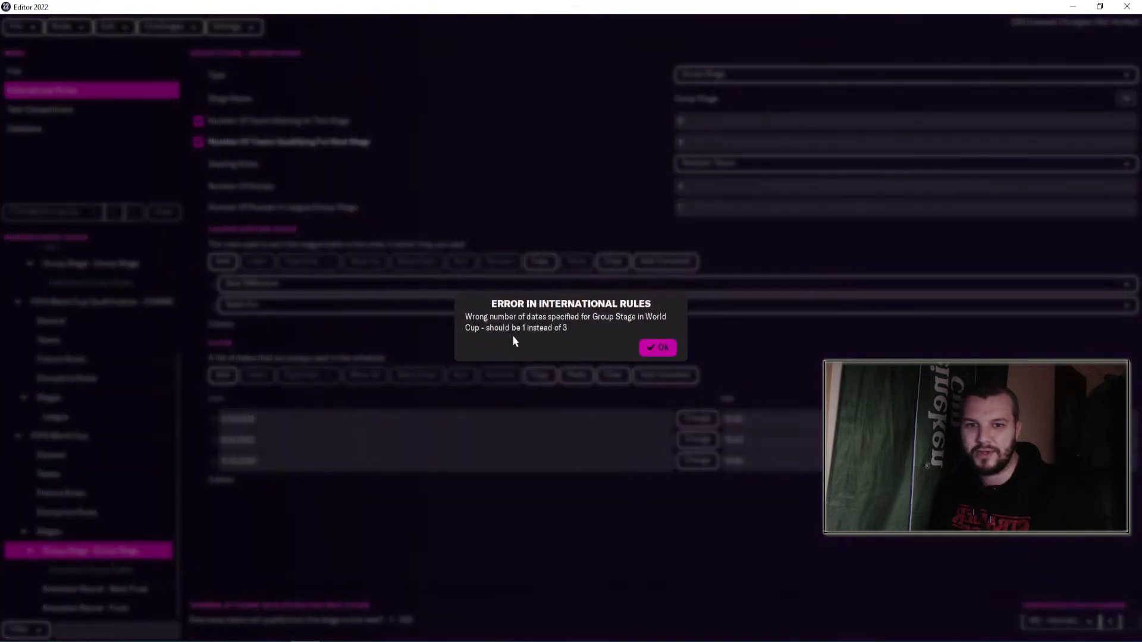
left_click(651, 351)
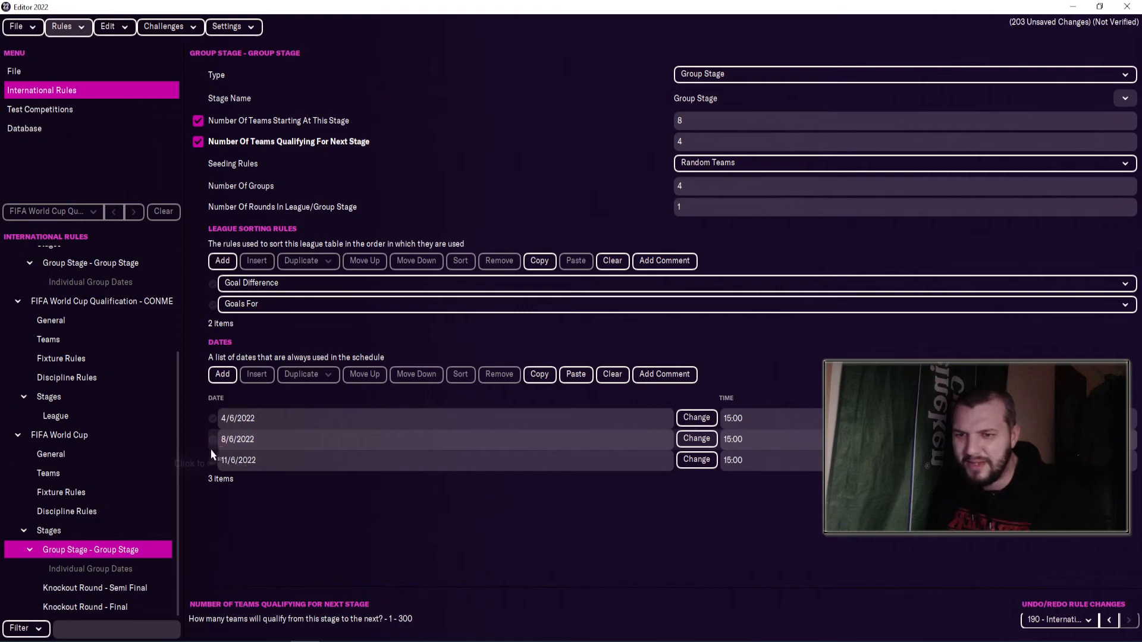
Step: Remove the dates 8/6/2022 and 11/6/2022 from the World Cup's Group Stage and test the rules again
left_click_drag(213, 445, 213, 461)
left_click(499, 374)
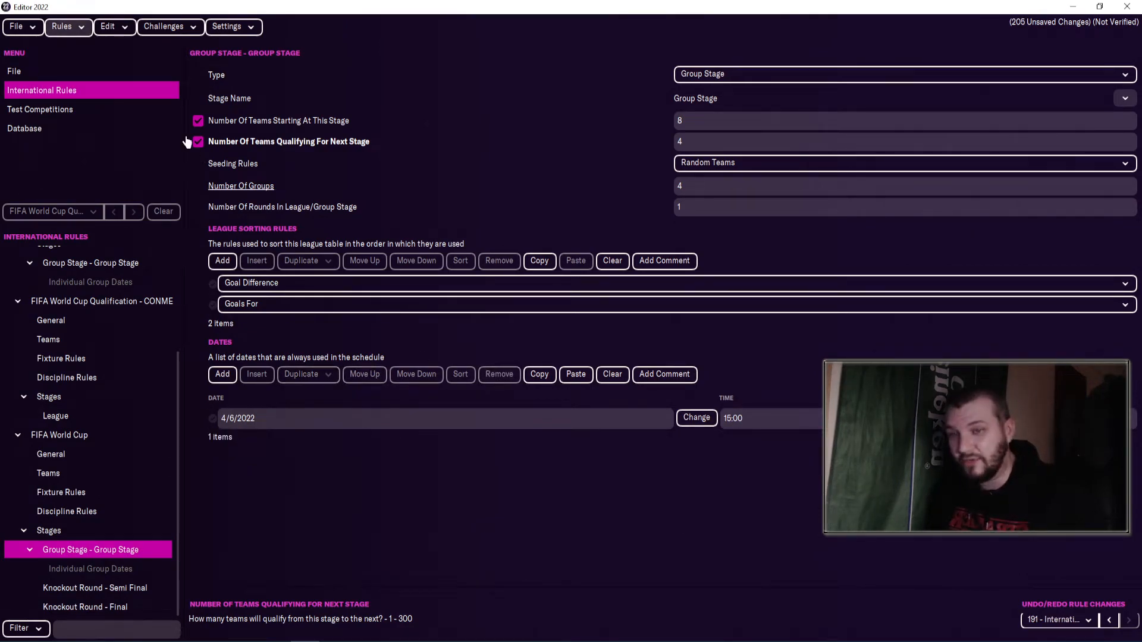
left_click(66, 26)
left_click(112, 136)
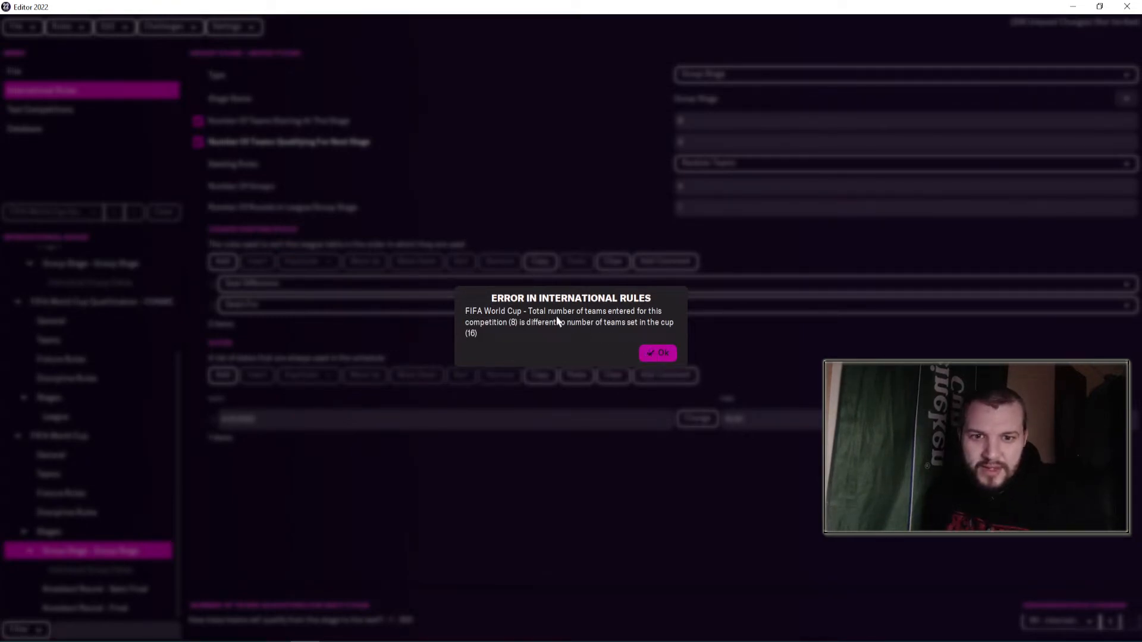
left_click(650, 356)
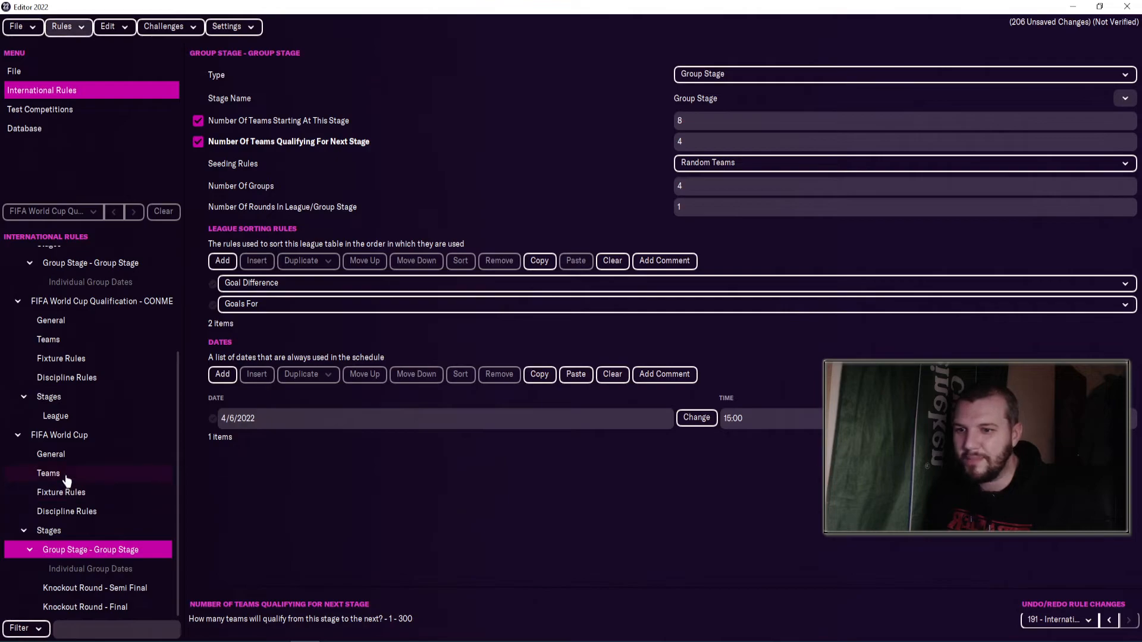
Step: Set the number of teams in the FIFA World Cup's team entry to 16 and test the international rules
left_click(47, 473)
left_click(1034, 116)
type("16")
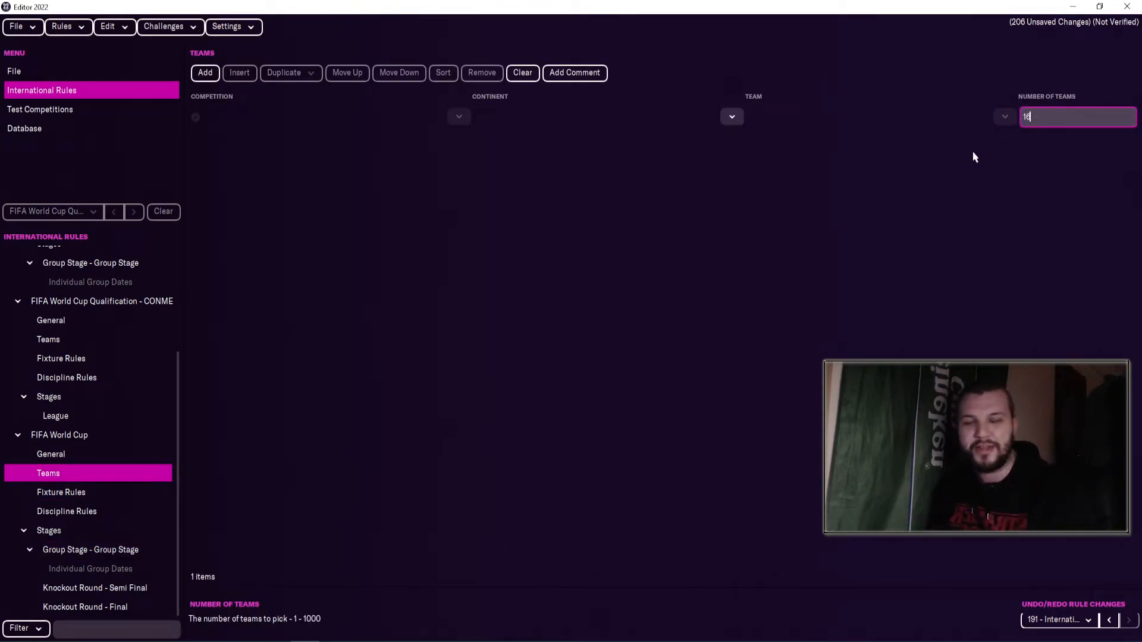
left_click(62, 27)
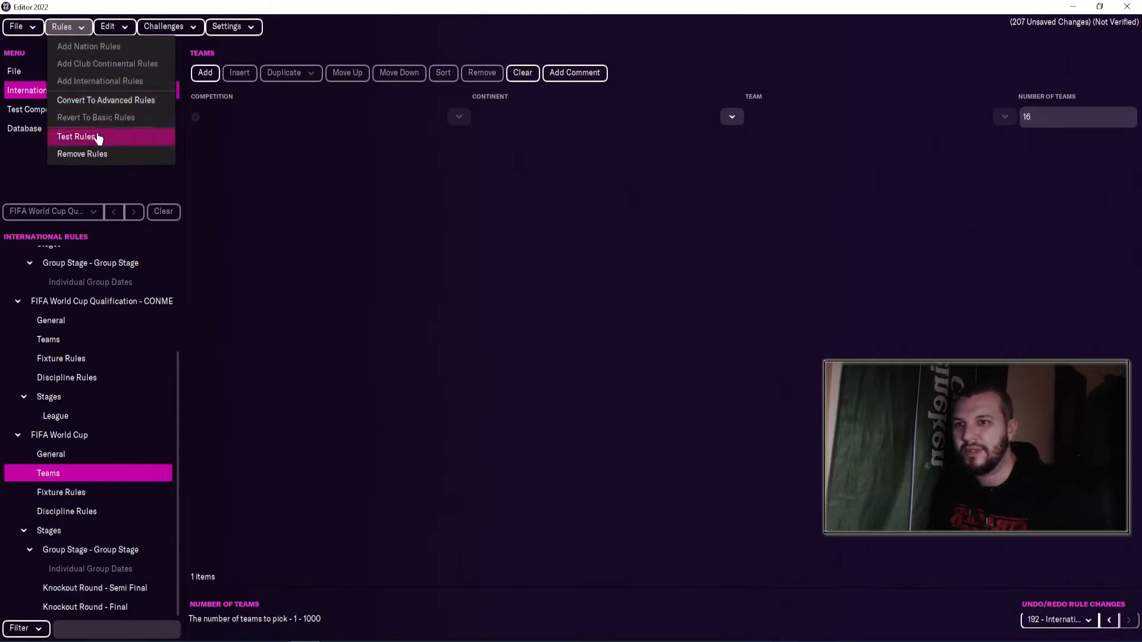
left_click(75, 136)
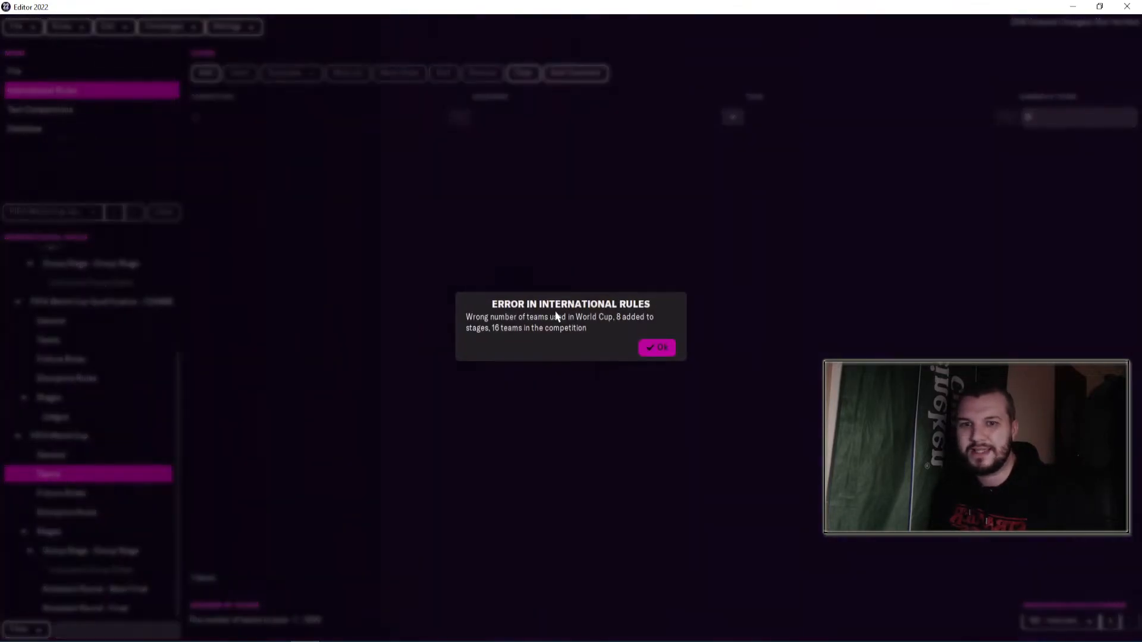
left_click(658, 350)
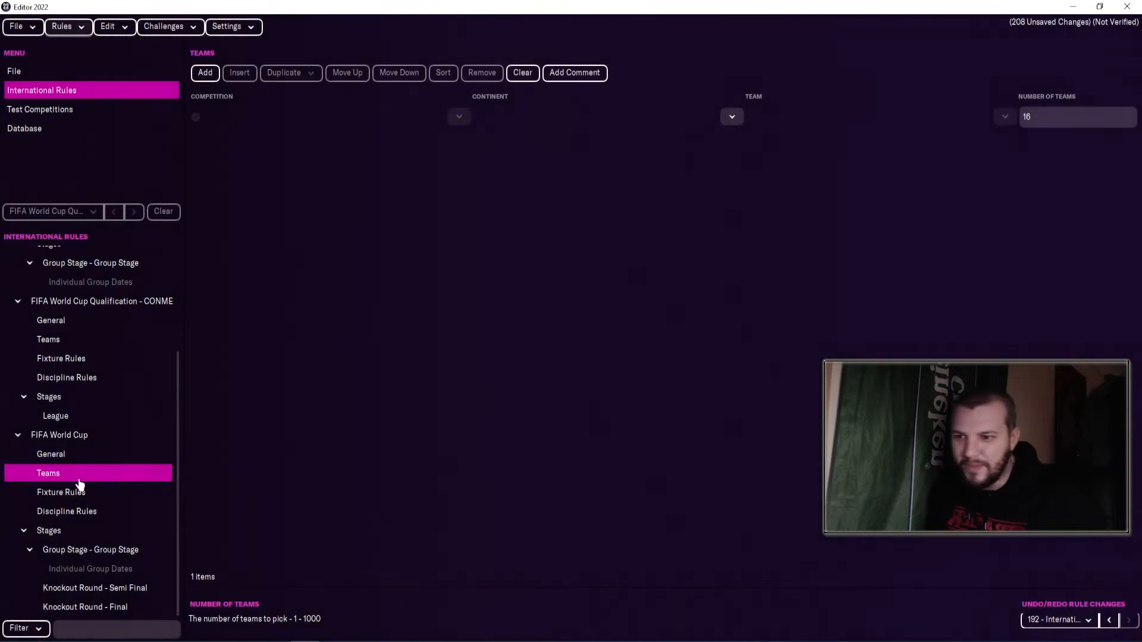
Step: Set the number of teams starting at the FIFA World Cup's Group Stage to 16 and test the rules
left_click(70, 458)
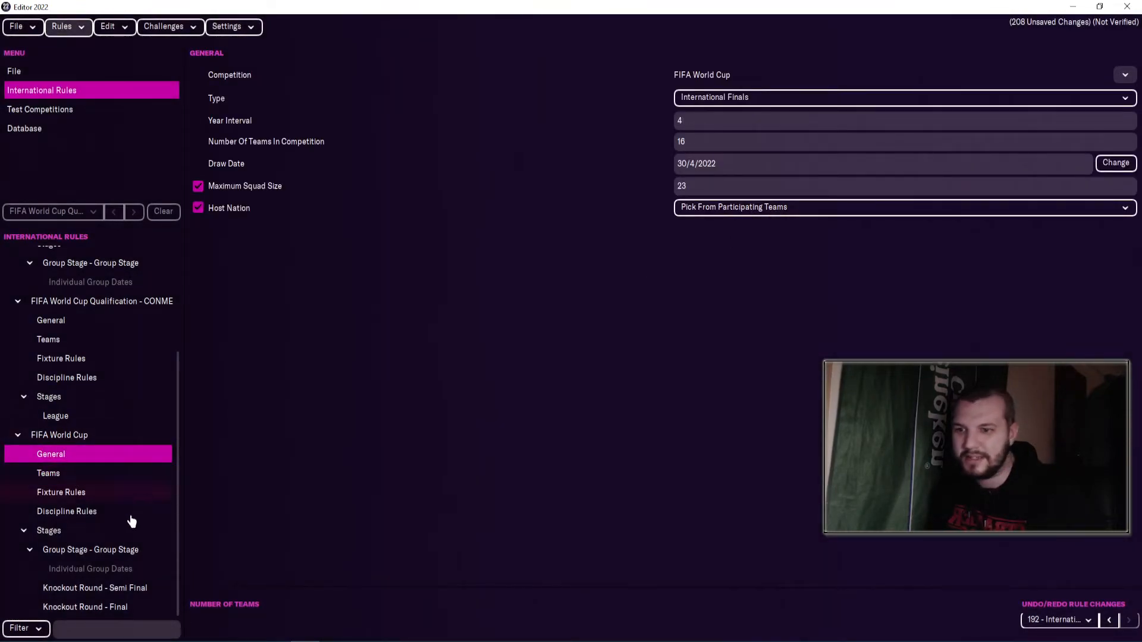
left_click(90, 550)
left_click(689, 119)
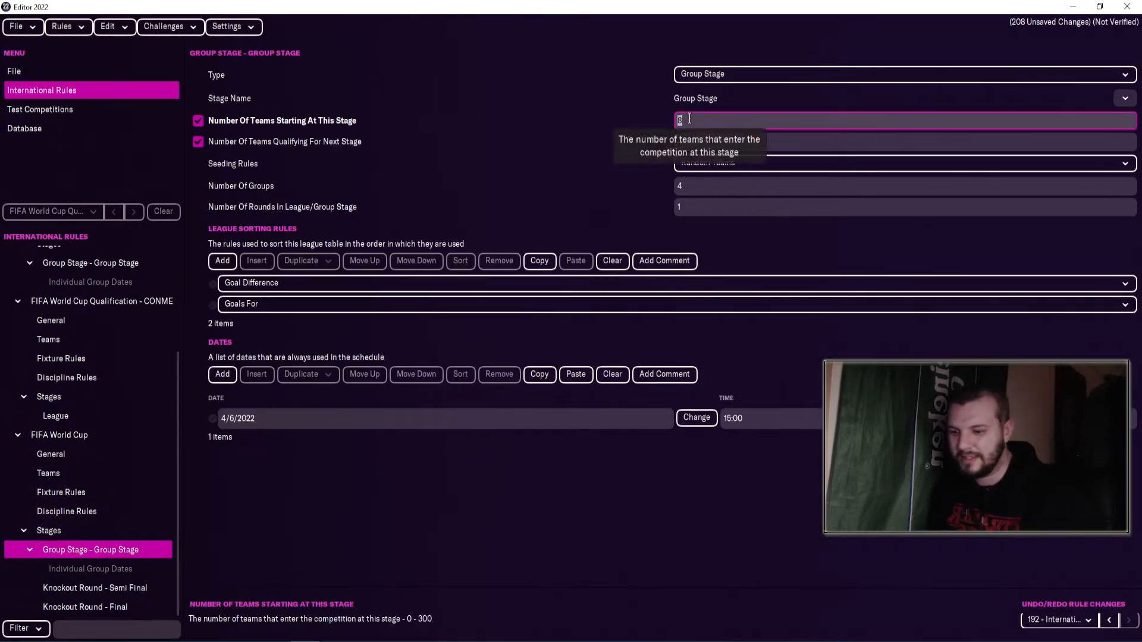
type("16")
left_click(61, 26)
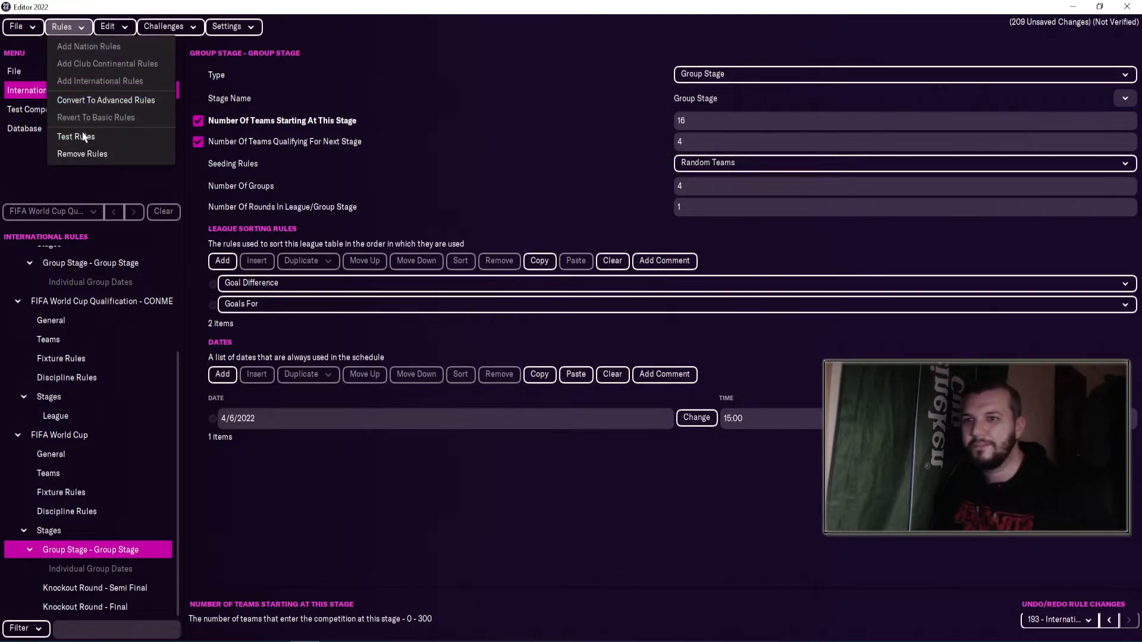
left_click(83, 136)
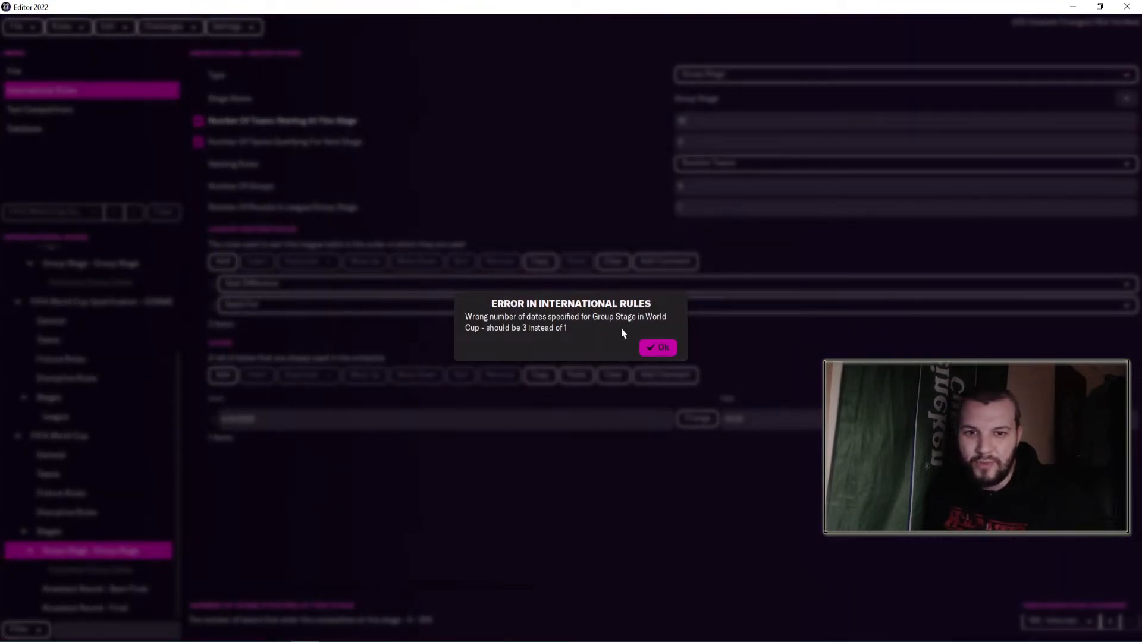
left_click(660, 347)
Step: Add two match dates to the World Cup's Group Stage, set to 8/6/2022 and 11/6/2022
left_click(222, 374)
left_click(222, 374)
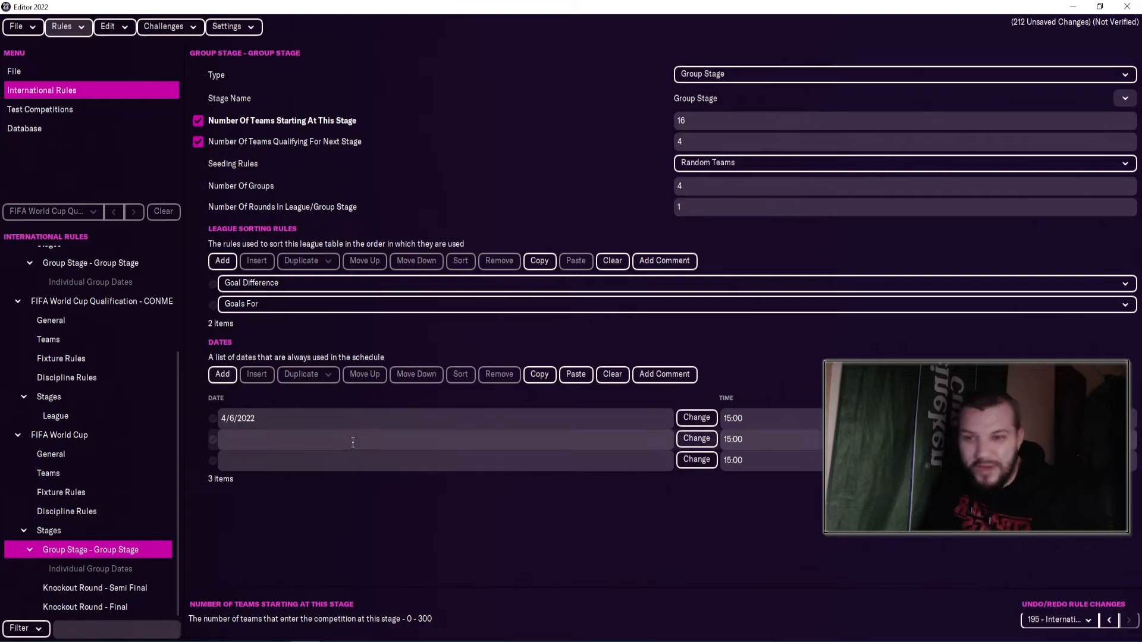
left_click(698, 440)
left_click(648, 258)
left_click(649, 258)
left_click(649, 258)
left_click(648, 257)
left_click(648, 257)
left_click(495, 258)
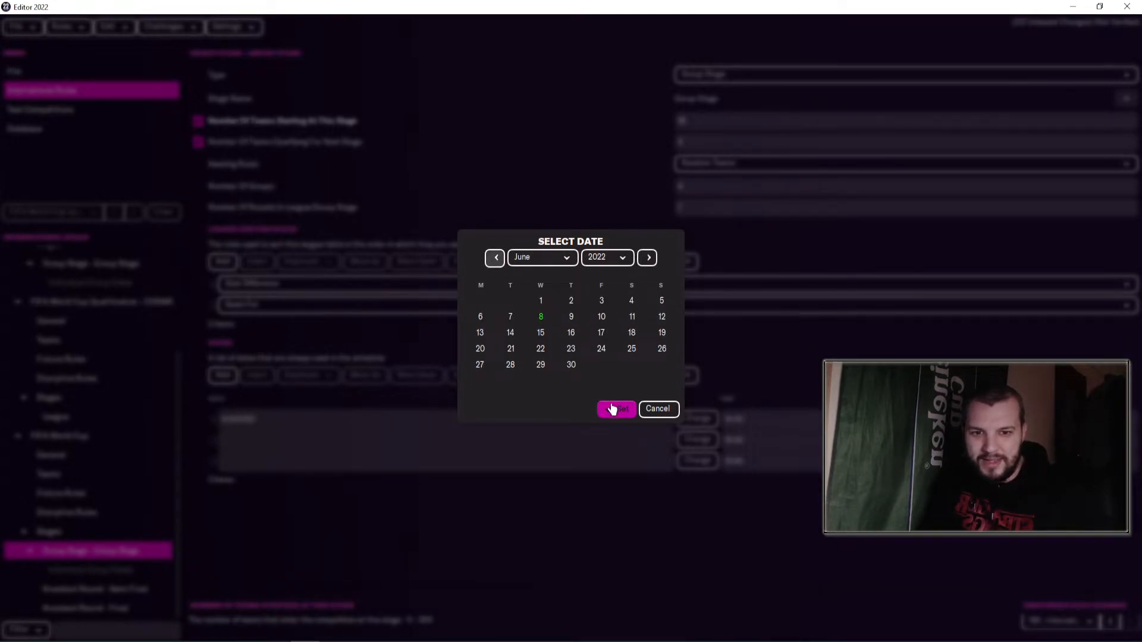
left_click(612, 409)
left_click(690, 461)
left_click(632, 319)
left_click(619, 409)
Step: Test the international rules with the completed Group Stage dates and close the result
left_click(74, 30)
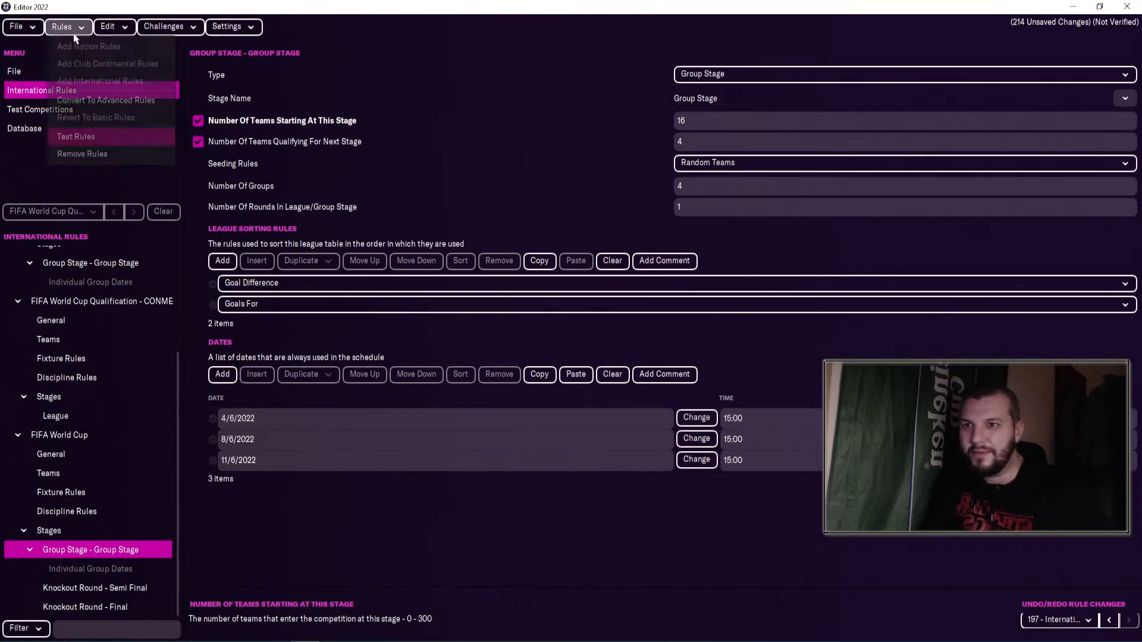
left_click(89, 137)
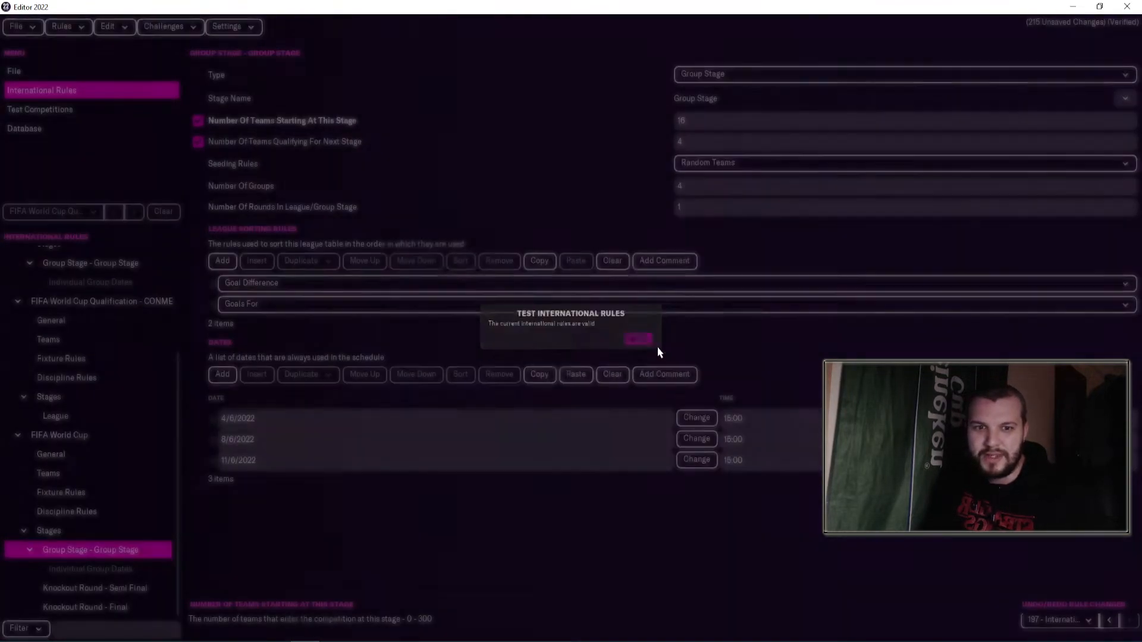
left_click(644, 340)
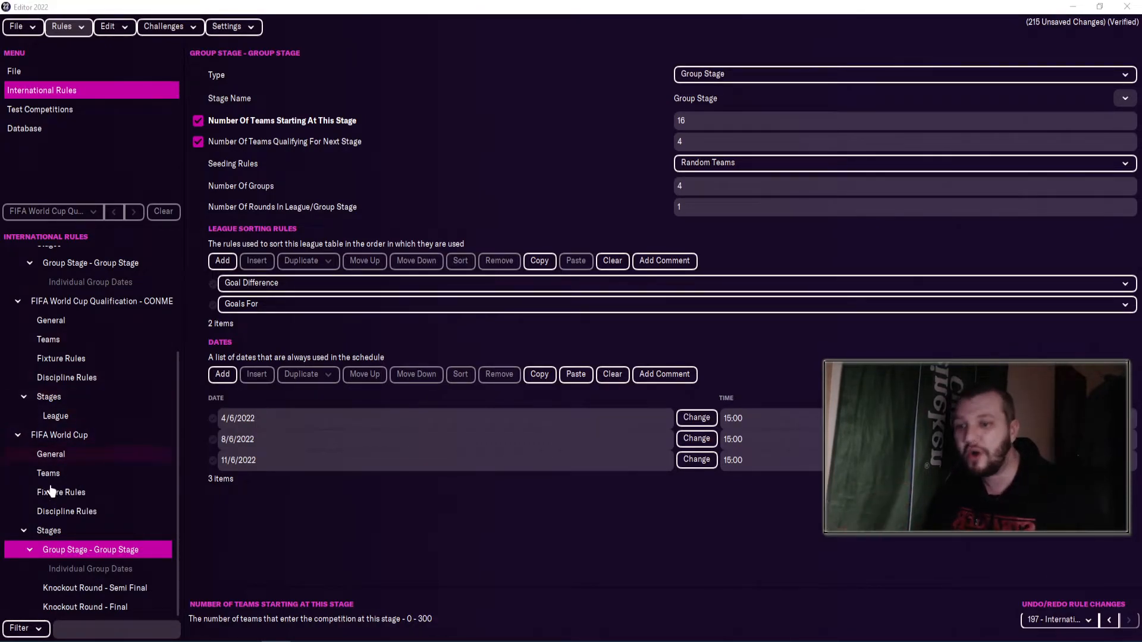
Step: Add a second team entry to the FIFA World Cup and set both entries to 8 teams
left_click(69, 456)
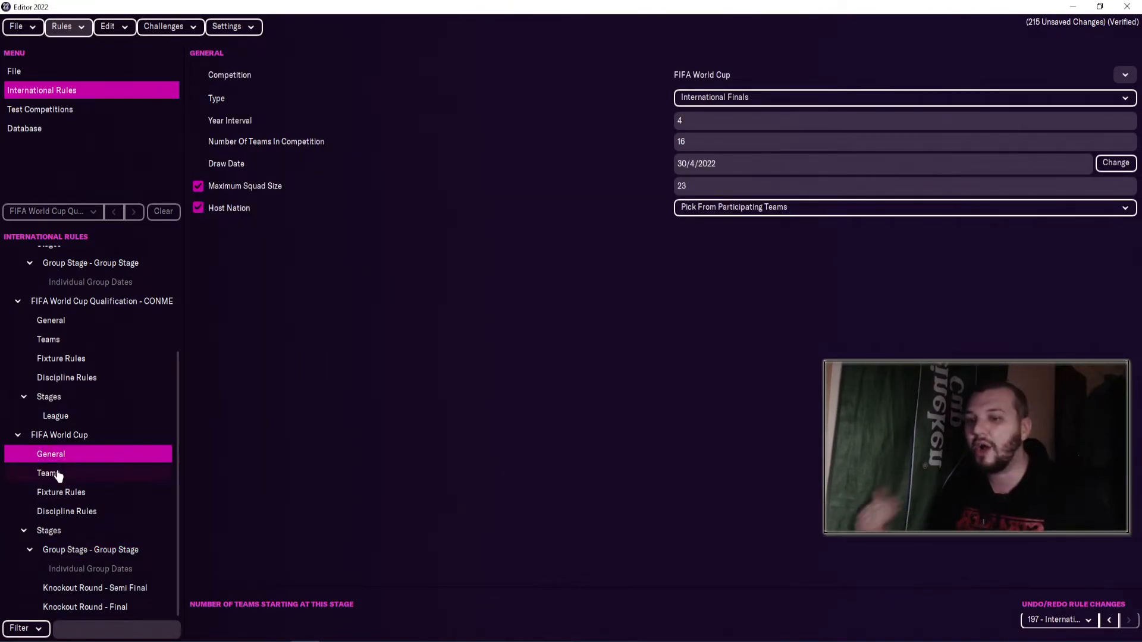
left_click(49, 474)
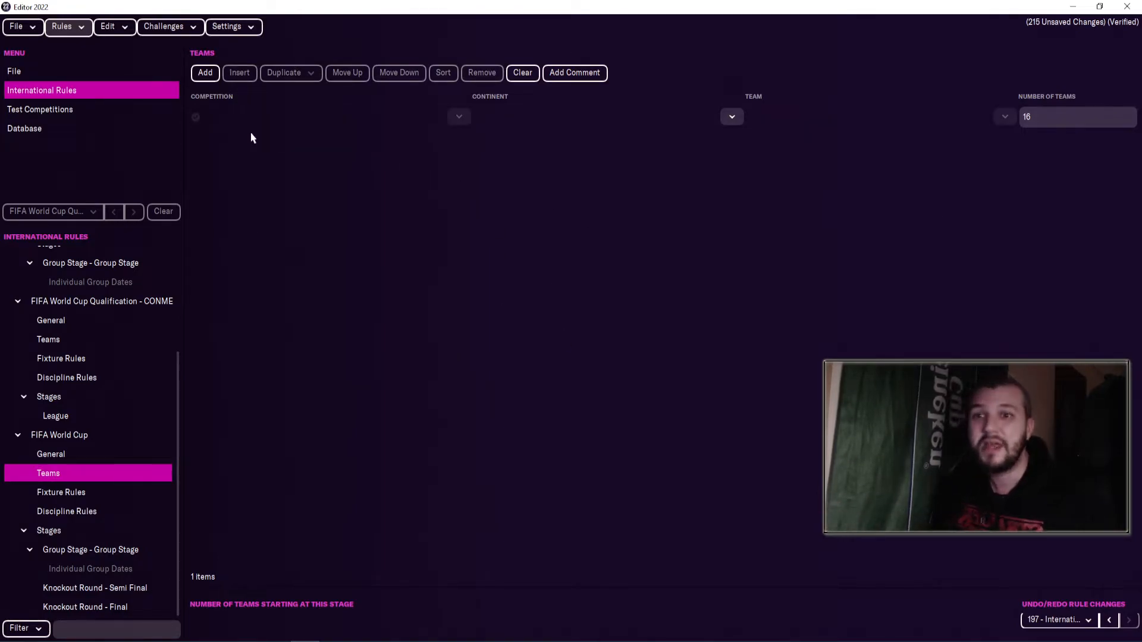
left_click(201, 79)
left_click(1094, 113)
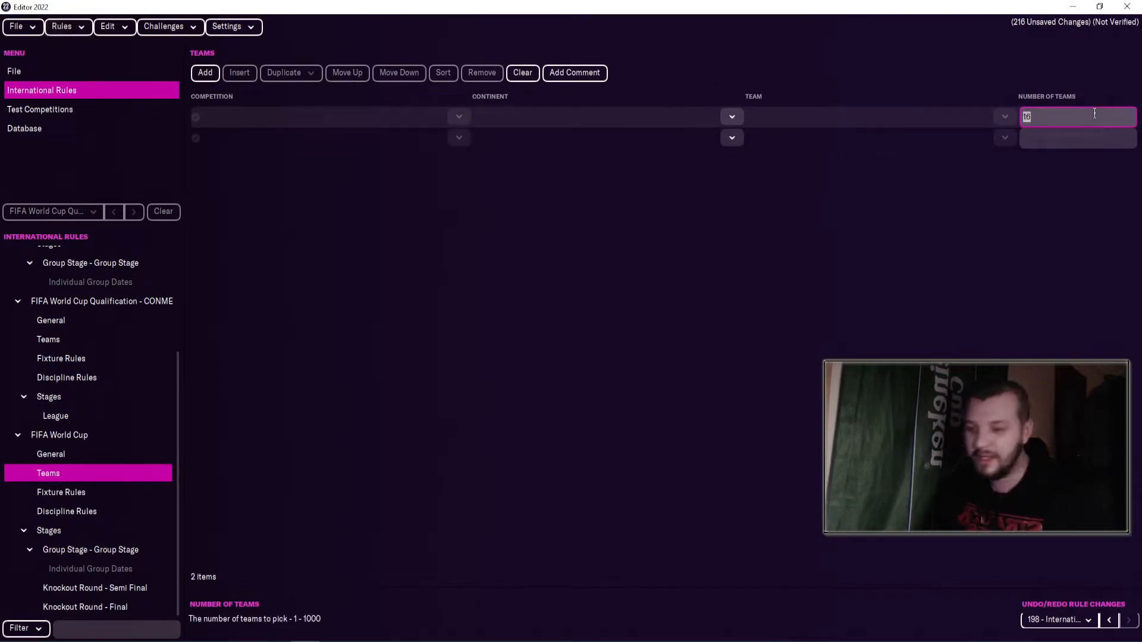
type("8")
left_click(1088, 138)
type("8")
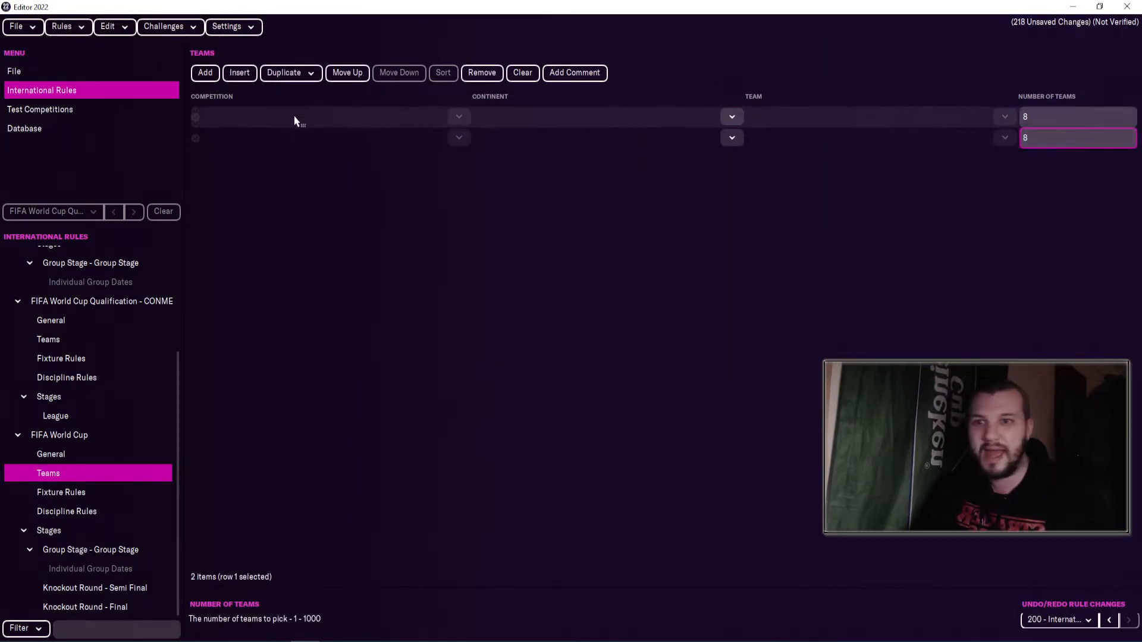
left_click(247, 113)
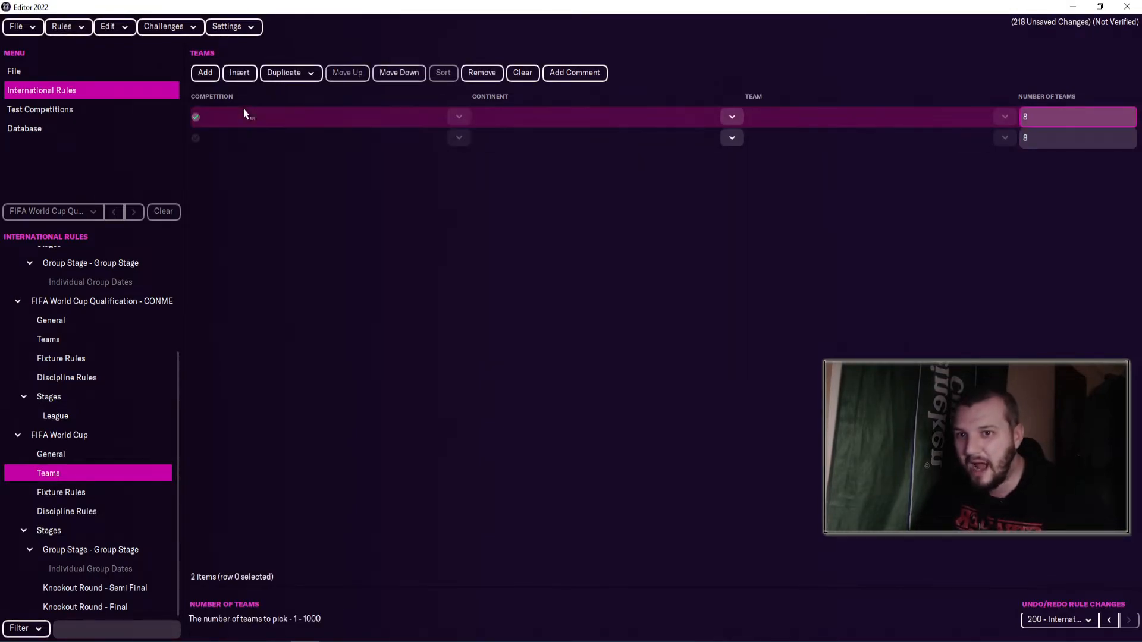
left_click(253, 142)
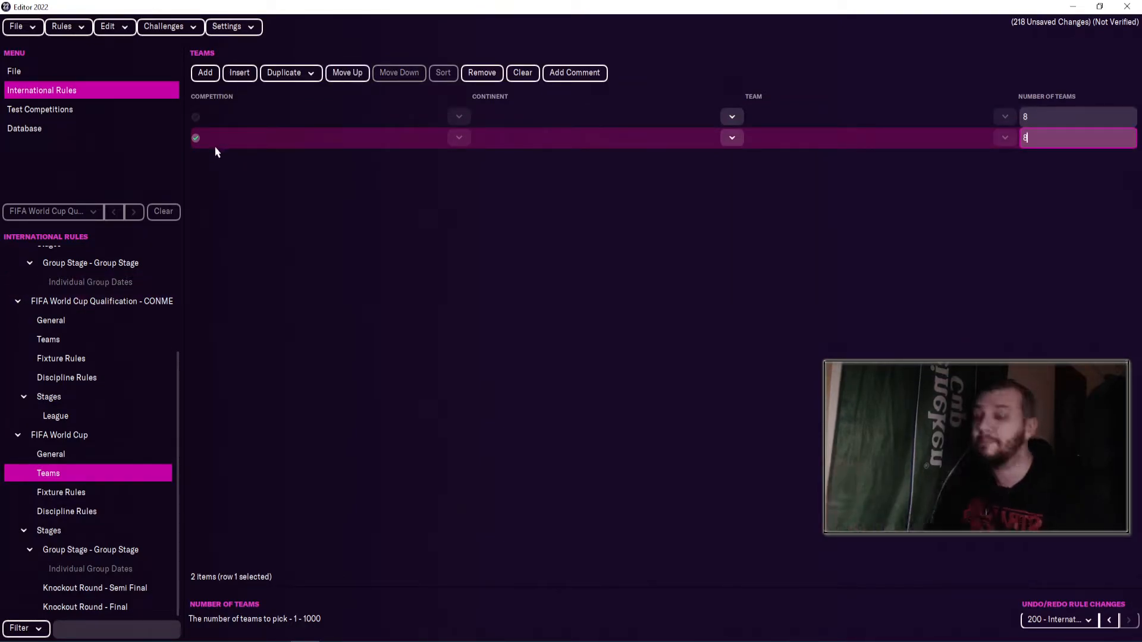
Step: Clear the FIFA World Cup's team entries and add a single entry of 16 teams
left_click(520, 73)
left_click(205, 72)
left_click(1037, 117)
type("16")
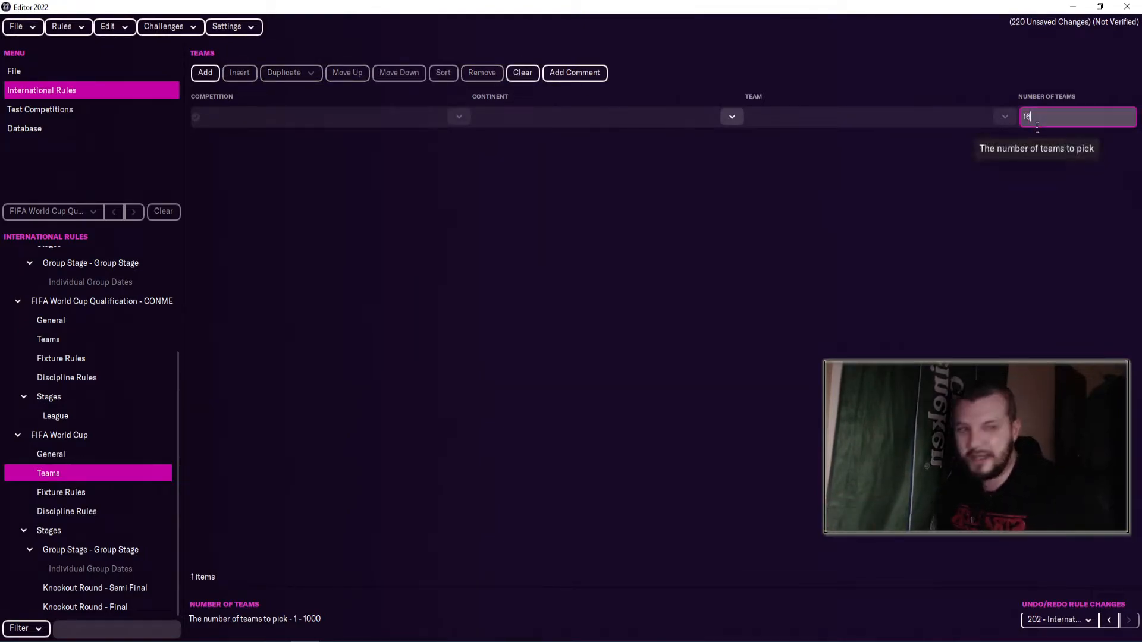
left_click(1003, 191)
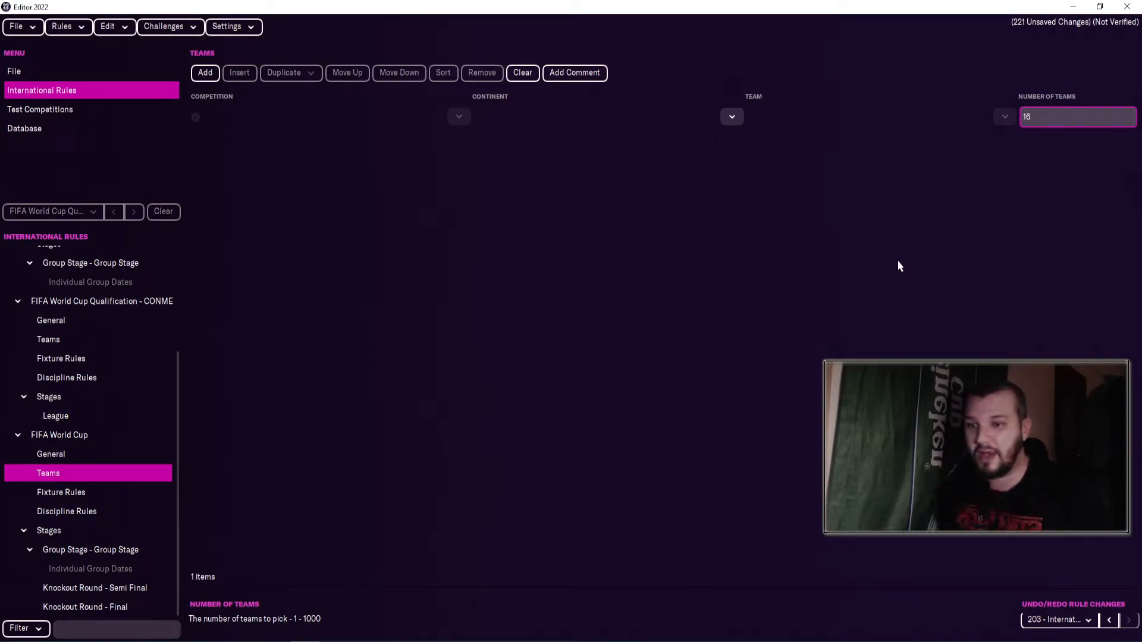
scroll(113, 329, "up", 3)
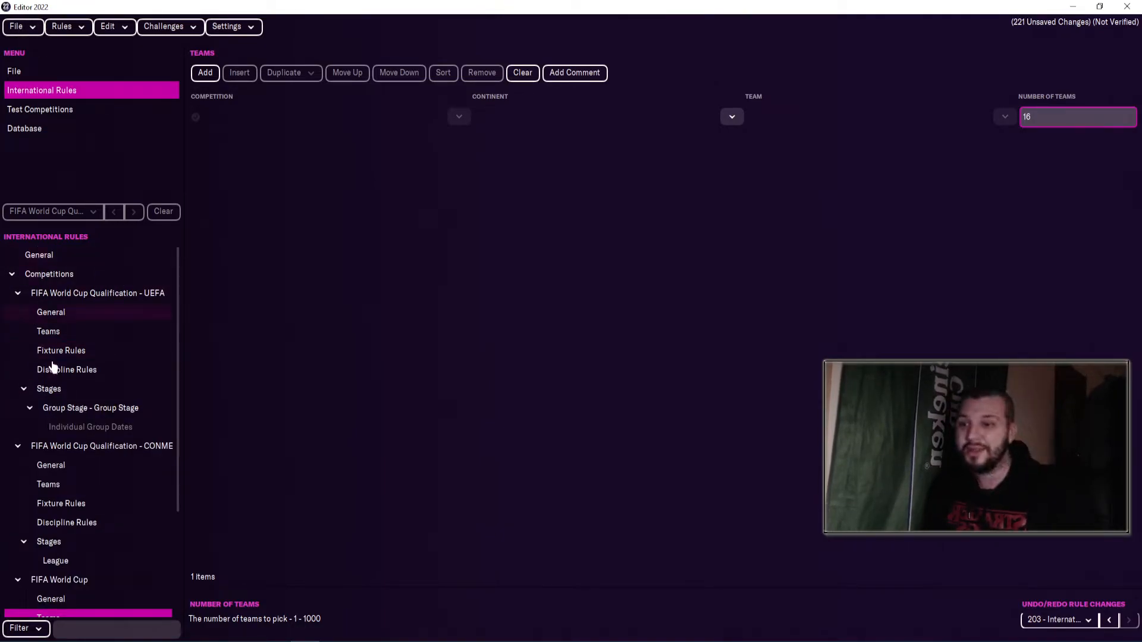
scroll(82, 488, "down", 3)
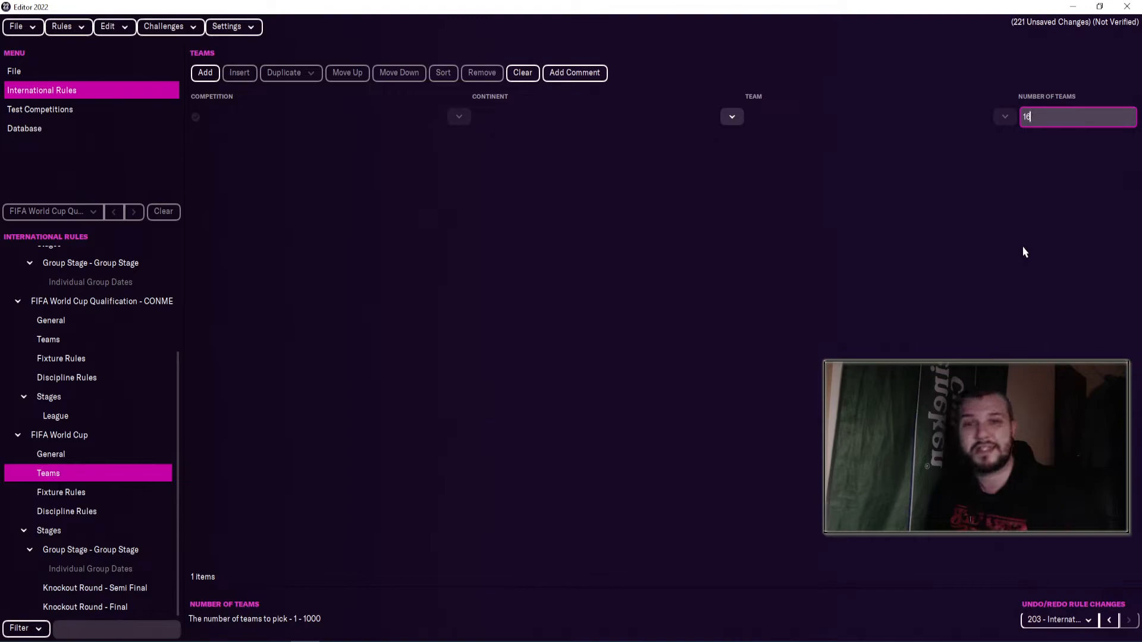
Step: Save the editor data locally over the existing Euro file
left_click(33, 33)
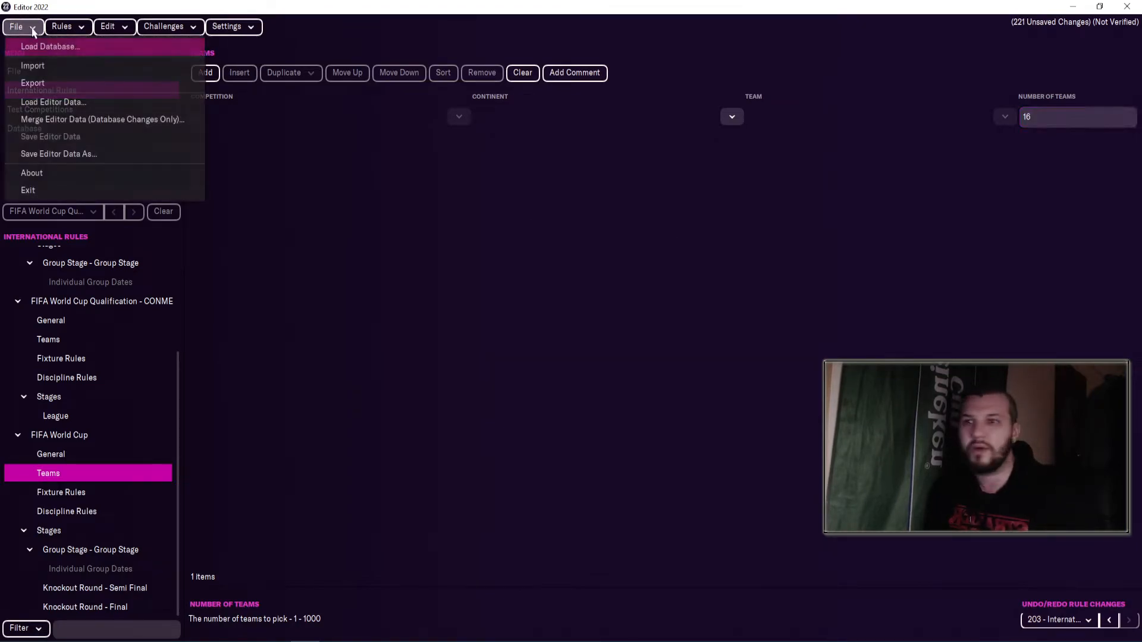
left_click(77, 154)
scroll(634, 387, "down", 5)
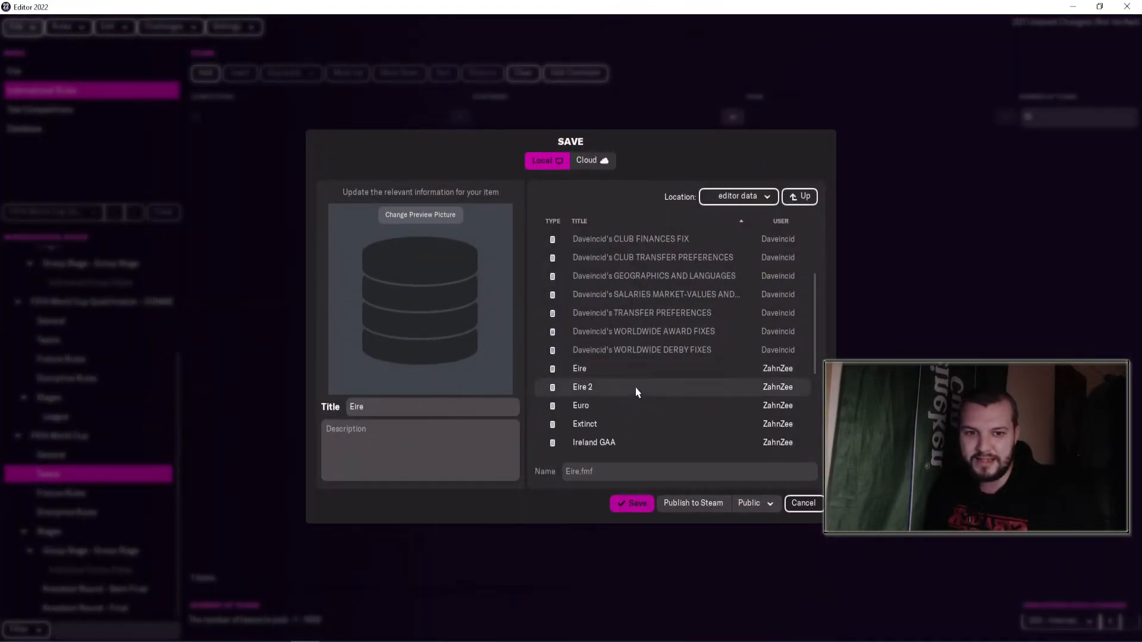
left_click(597, 276)
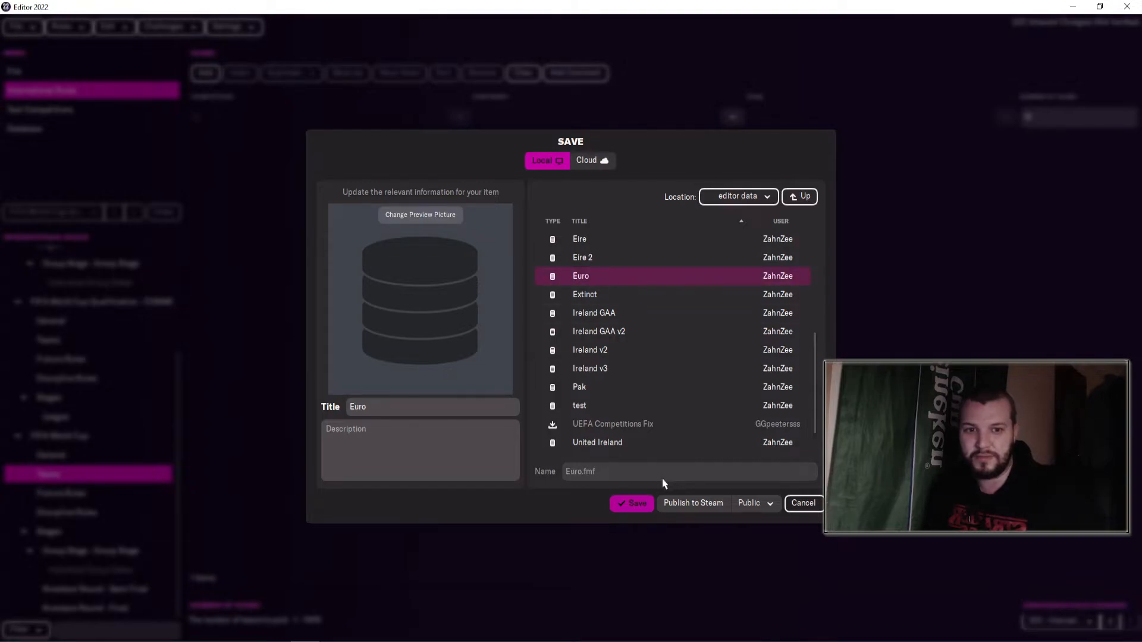
left_click(634, 503)
left_click(658, 343)
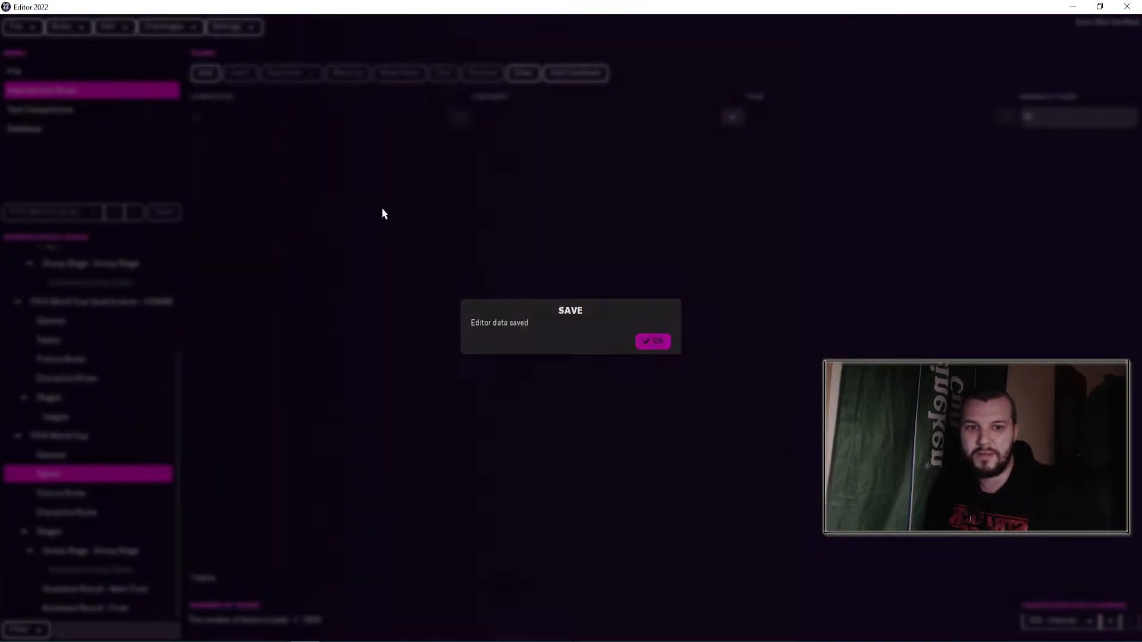
Step: Convert the international rules to advanced rules
left_click(63, 26)
left_click(117, 101)
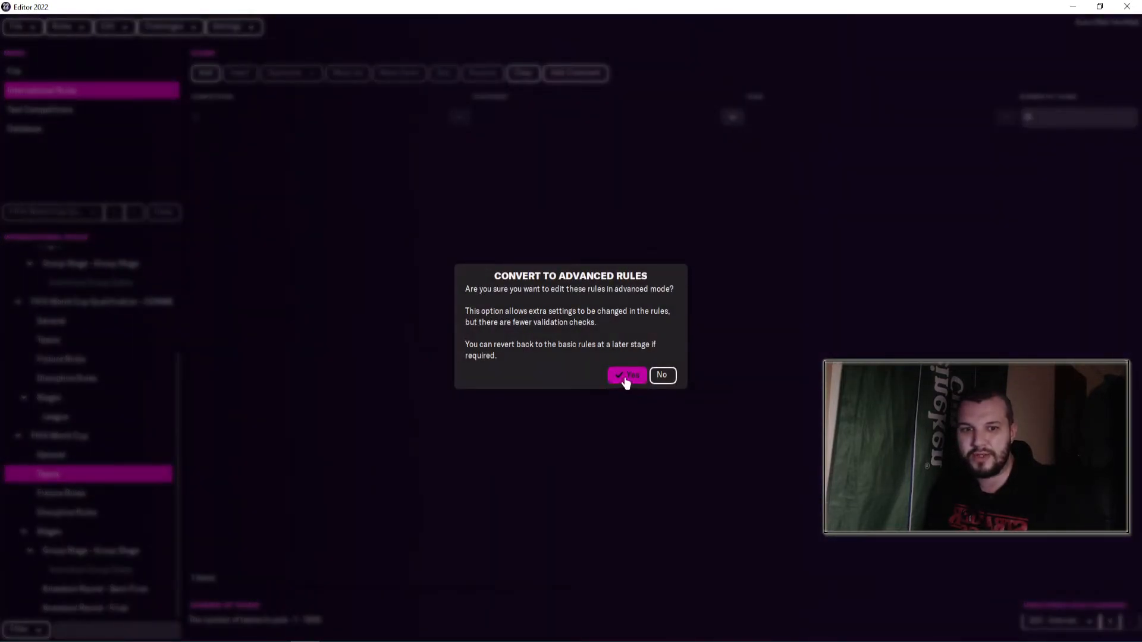
left_click(626, 377)
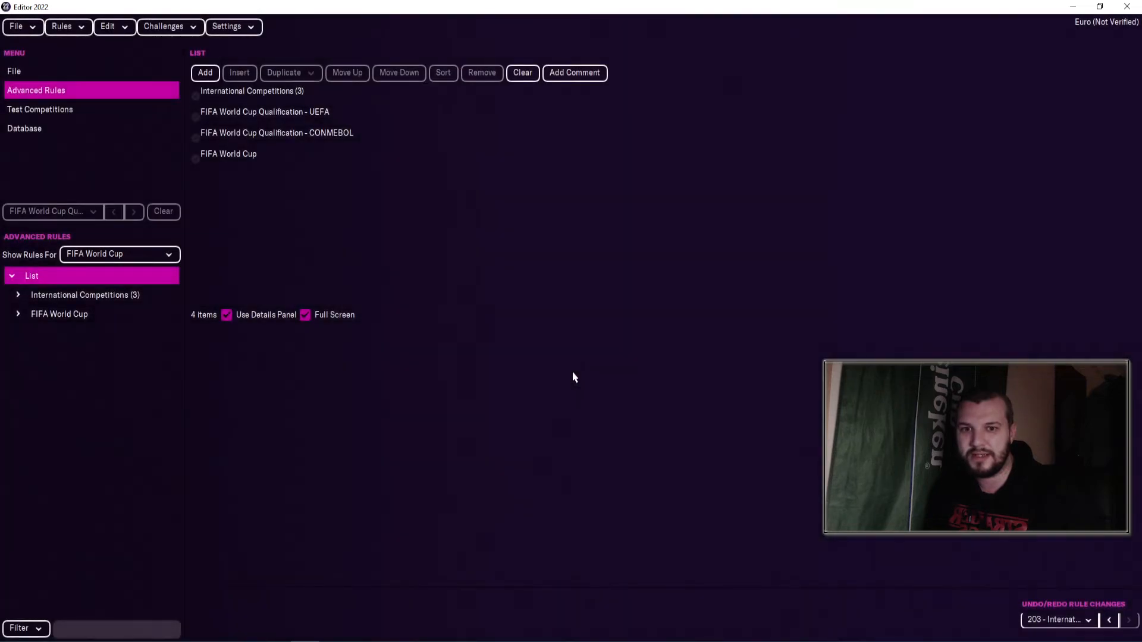
Step: Change the type of the 16-team entry in the FIFA World Cup's Stage 0 to Get Qualified Teams For Comp
left_click(119, 256)
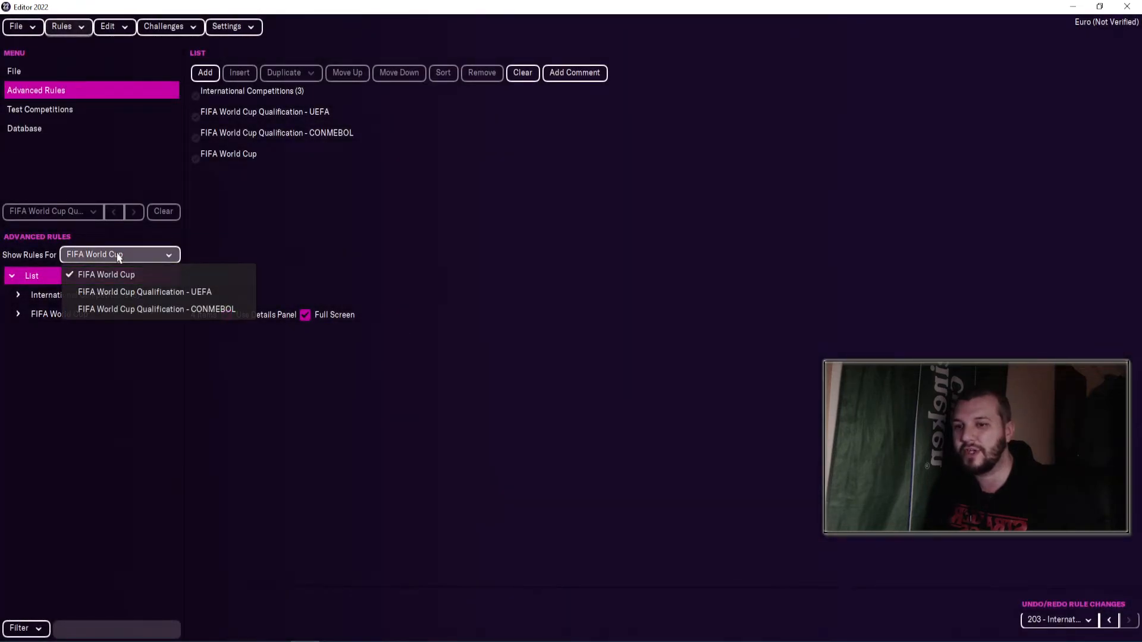
left_click(152, 278)
left_click(19, 296)
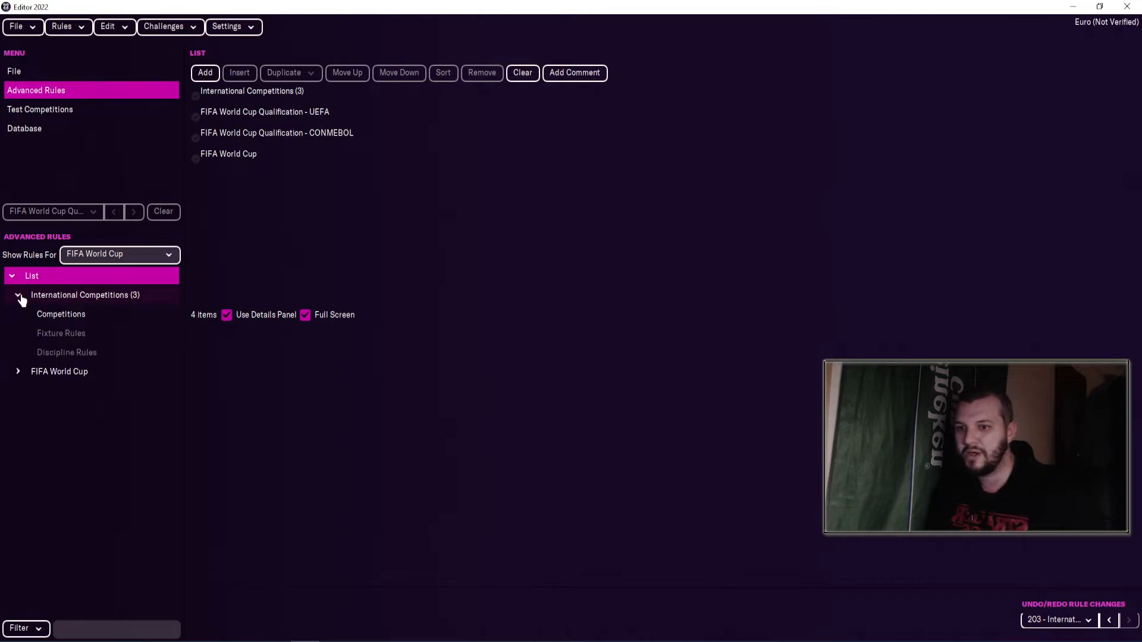
left_click(19, 372)
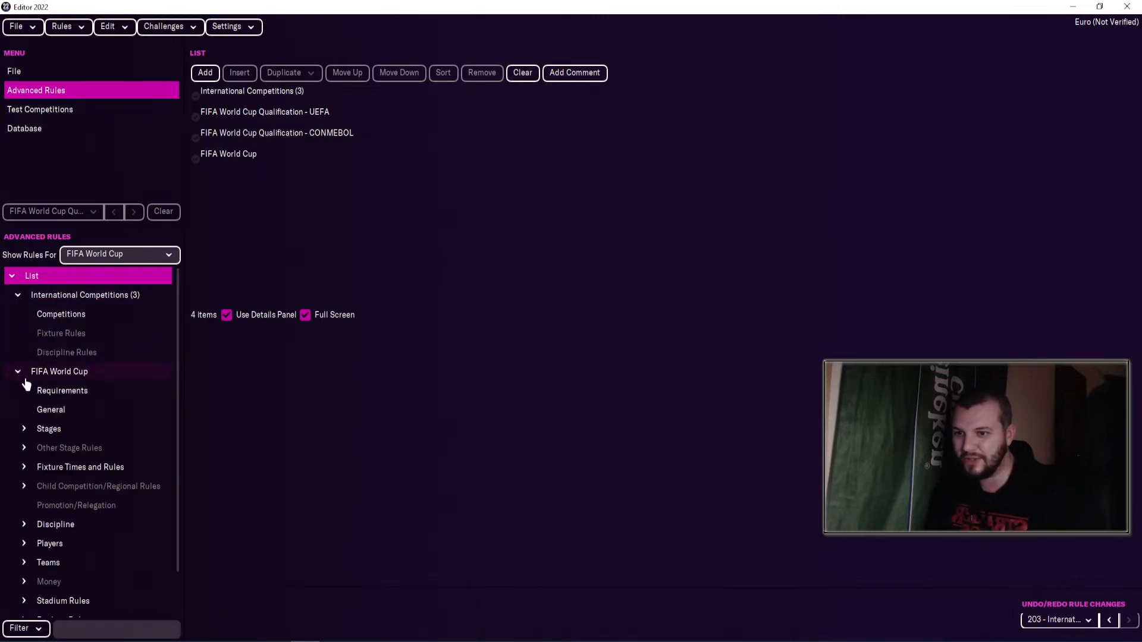
left_click(24, 429)
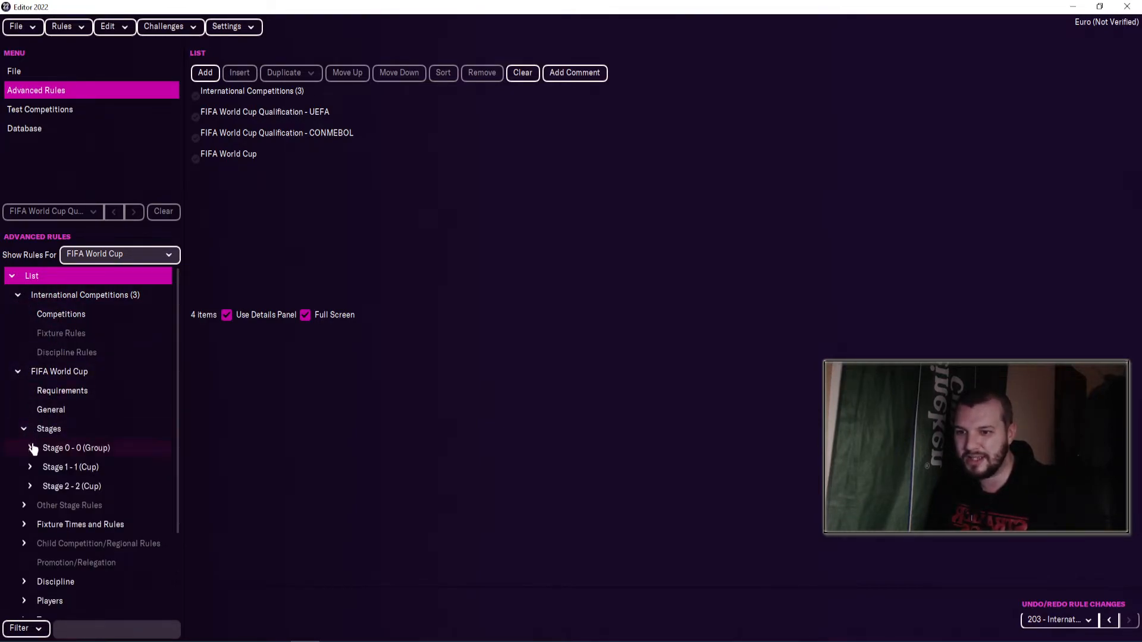
left_click(31, 448)
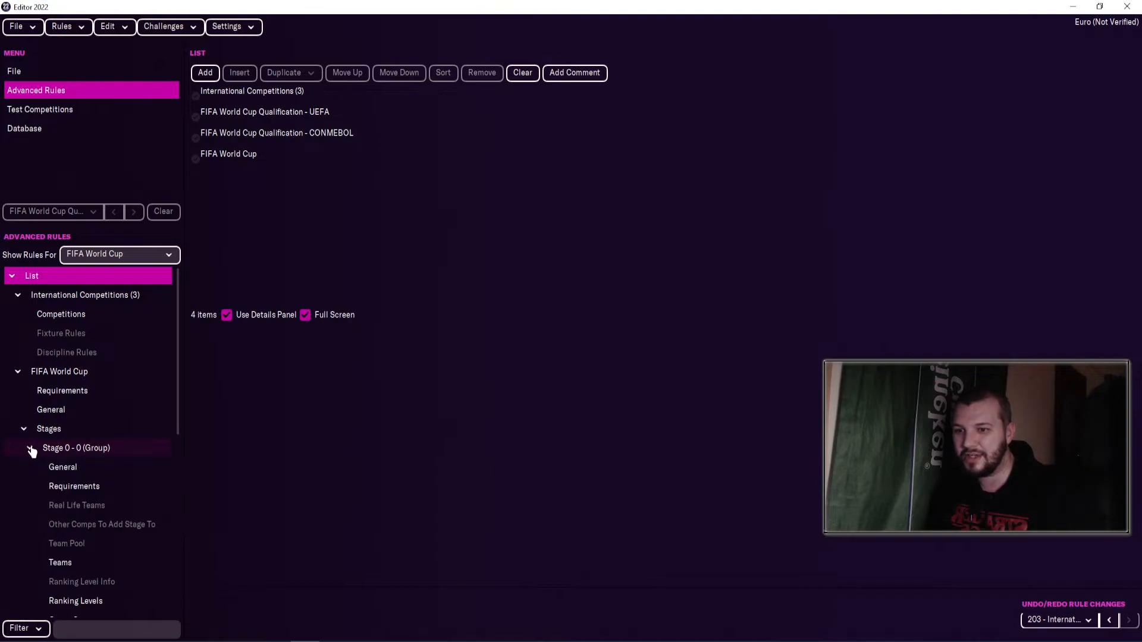
left_click(67, 563)
left_click(390, 98)
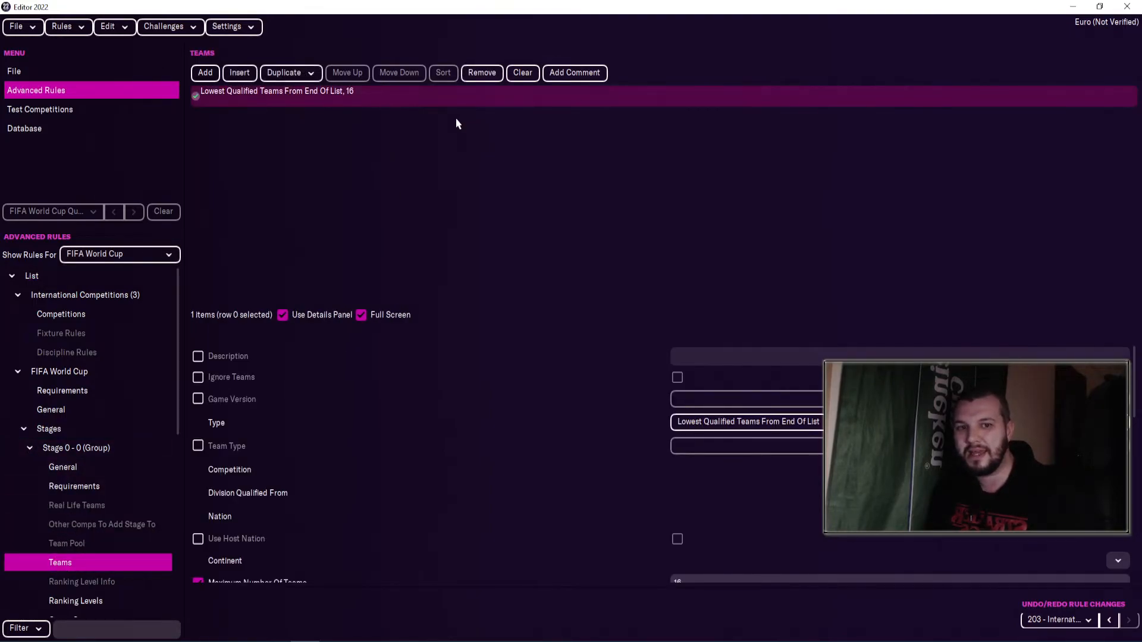
left_click(708, 424)
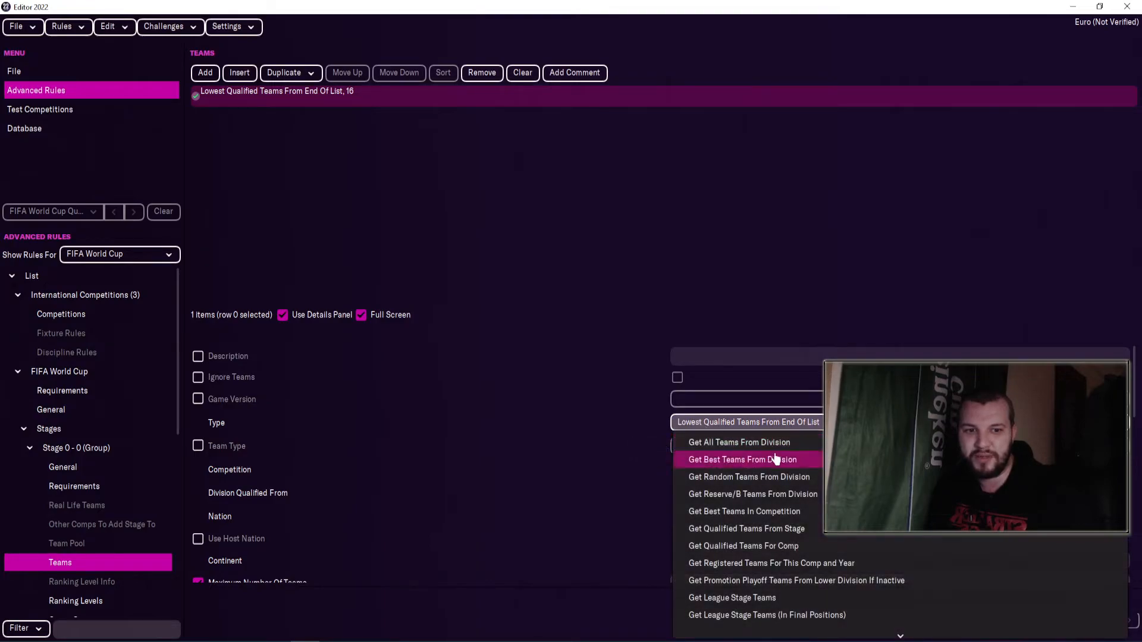
left_click(812, 549)
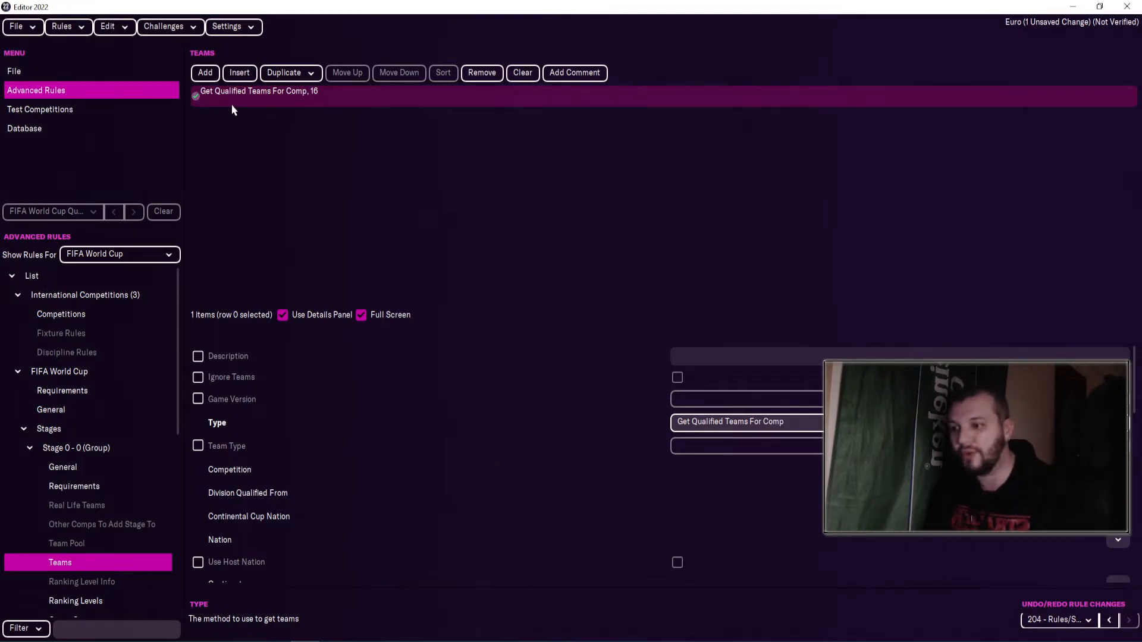
Step: Review the Stage 0 group settings of FIFA World Cup Qualification - UEFA
left_click(123, 254)
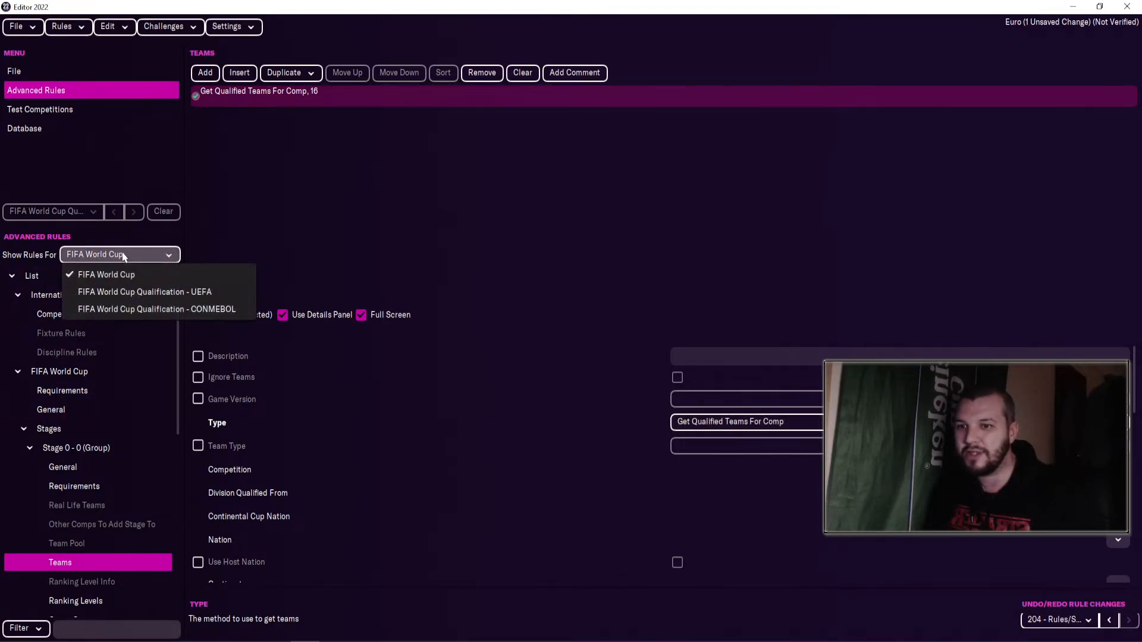
left_click(149, 292)
left_click(19, 373)
left_click(24, 430)
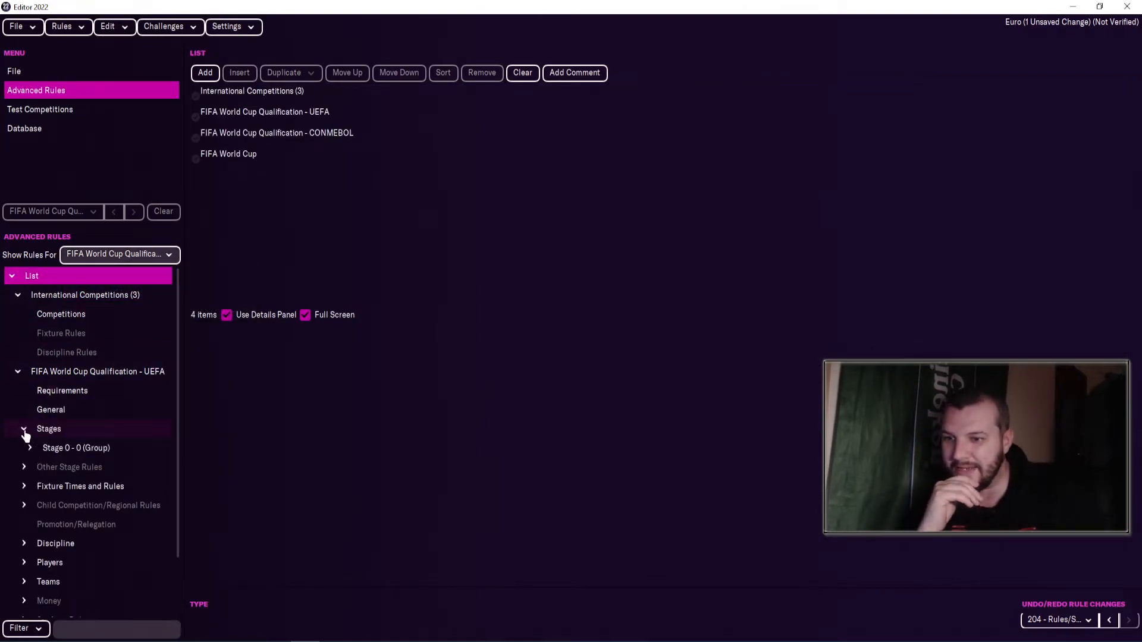
left_click(30, 449)
scroll(69, 462, "down", 4)
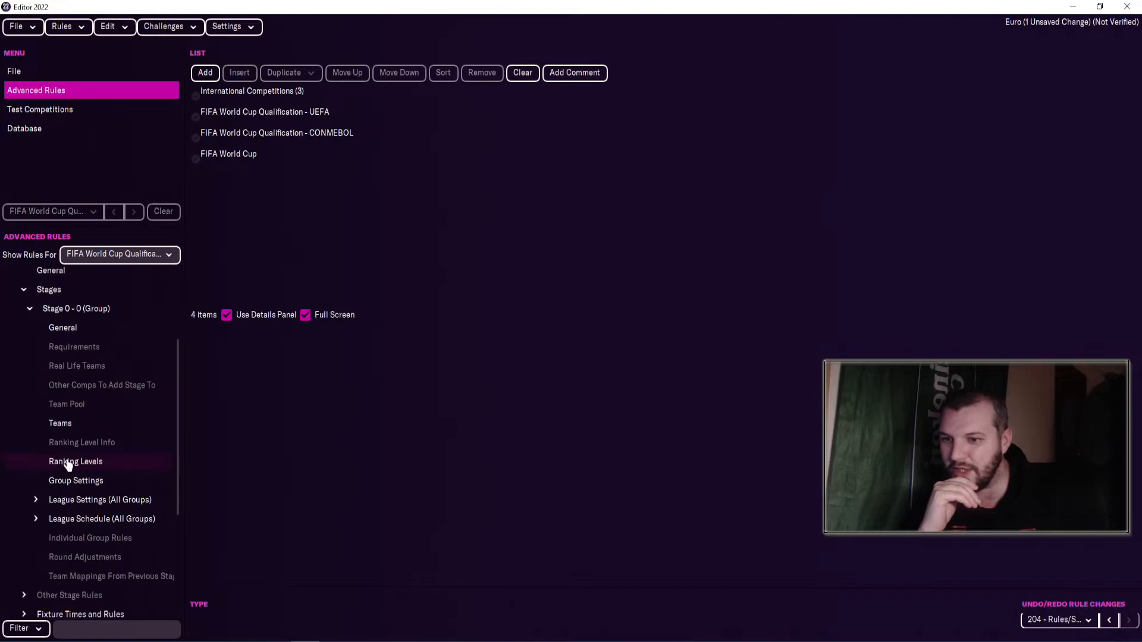
left_click(84, 420)
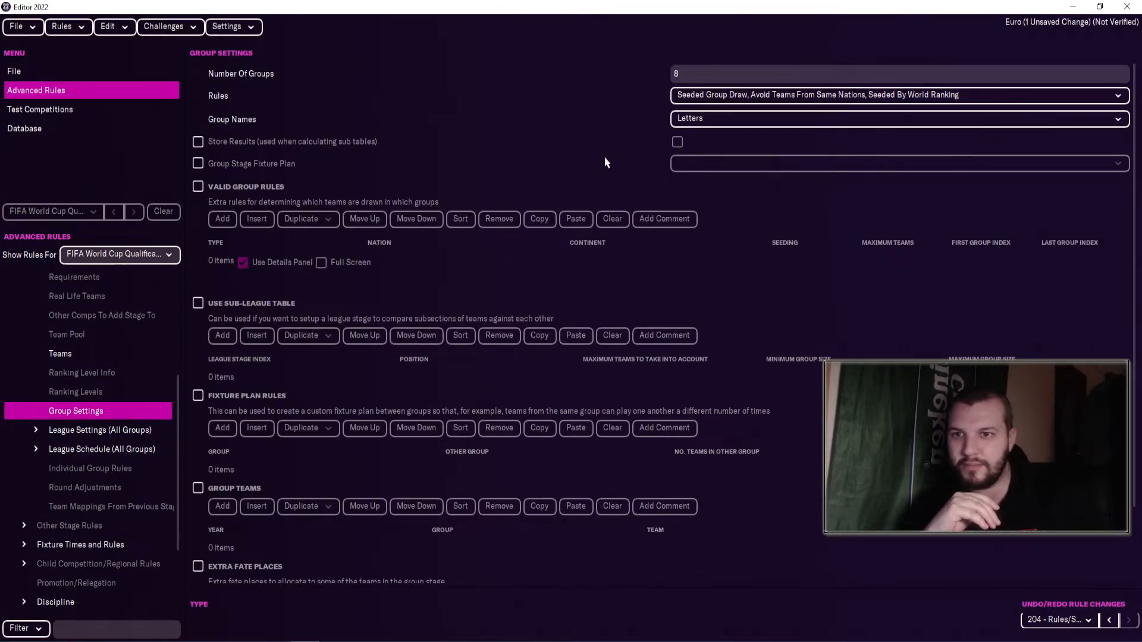
scroll(433, 321, "down", 3)
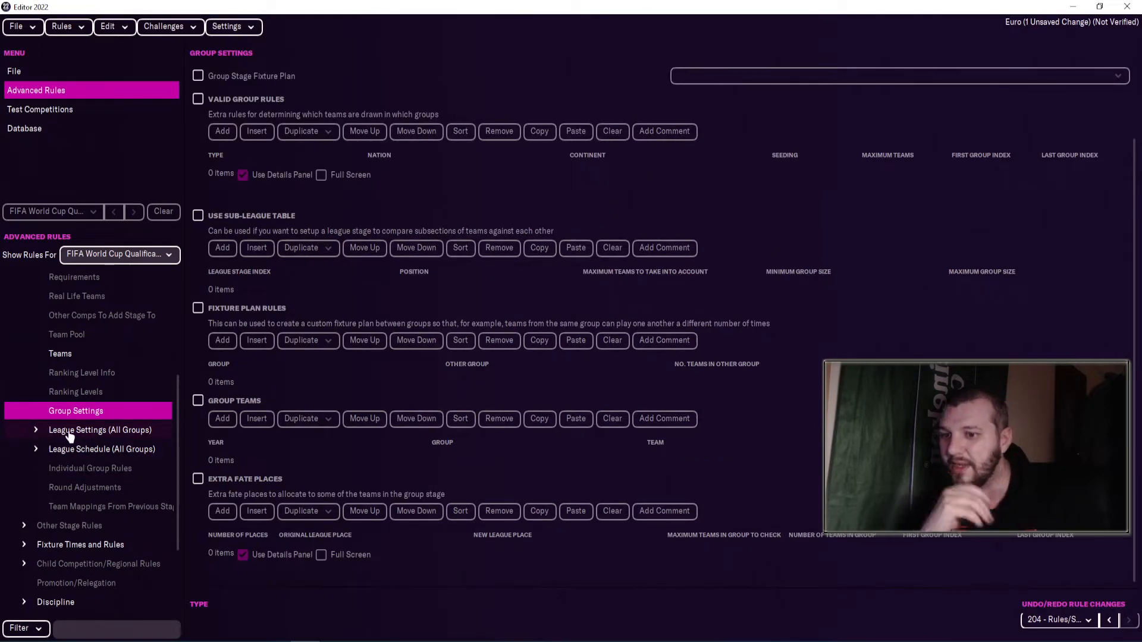
Step: Enable the qualification rules list in the UEFA qualification's Stage 0 league settings and add one rule
left_click(37, 432)
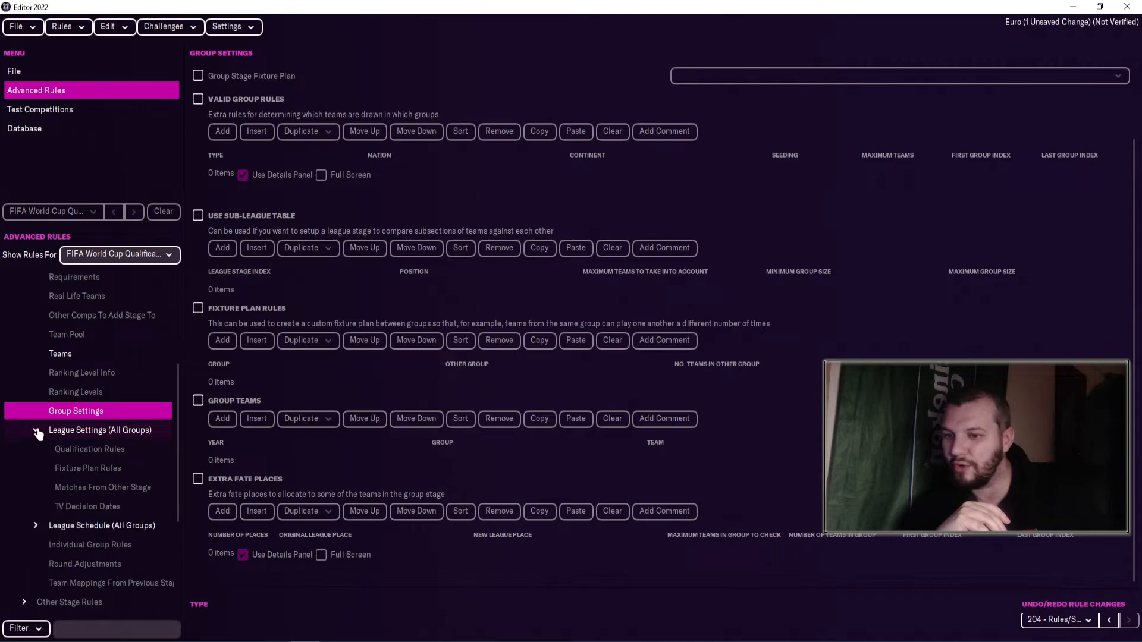
left_click(79, 450)
scroll(548, 383, "up", 3)
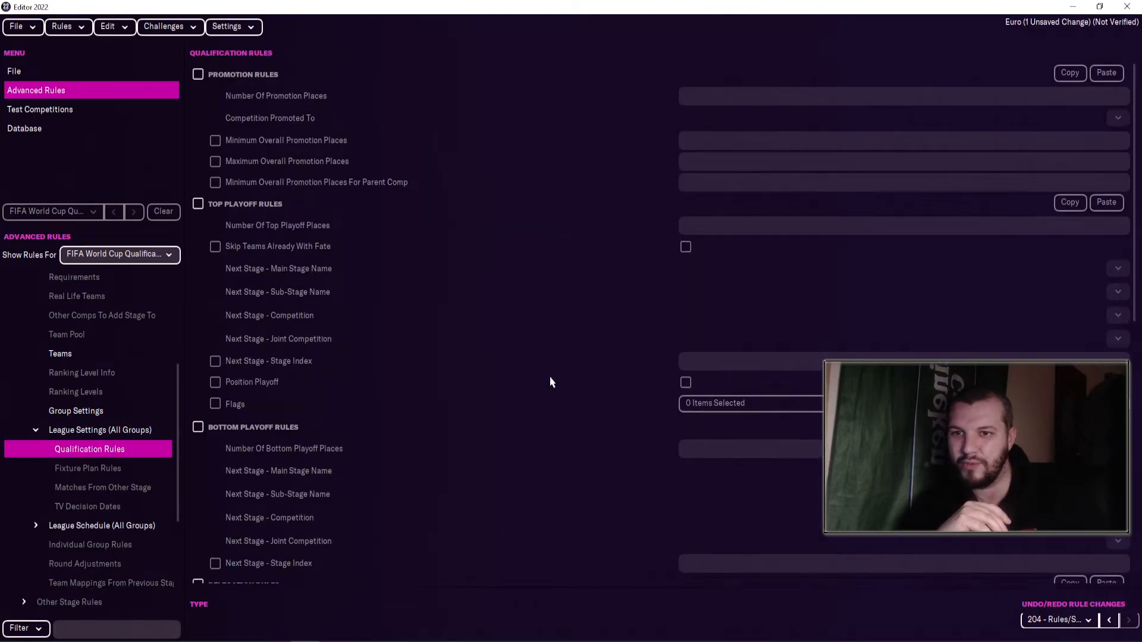
scroll(551, 376, "down", 18)
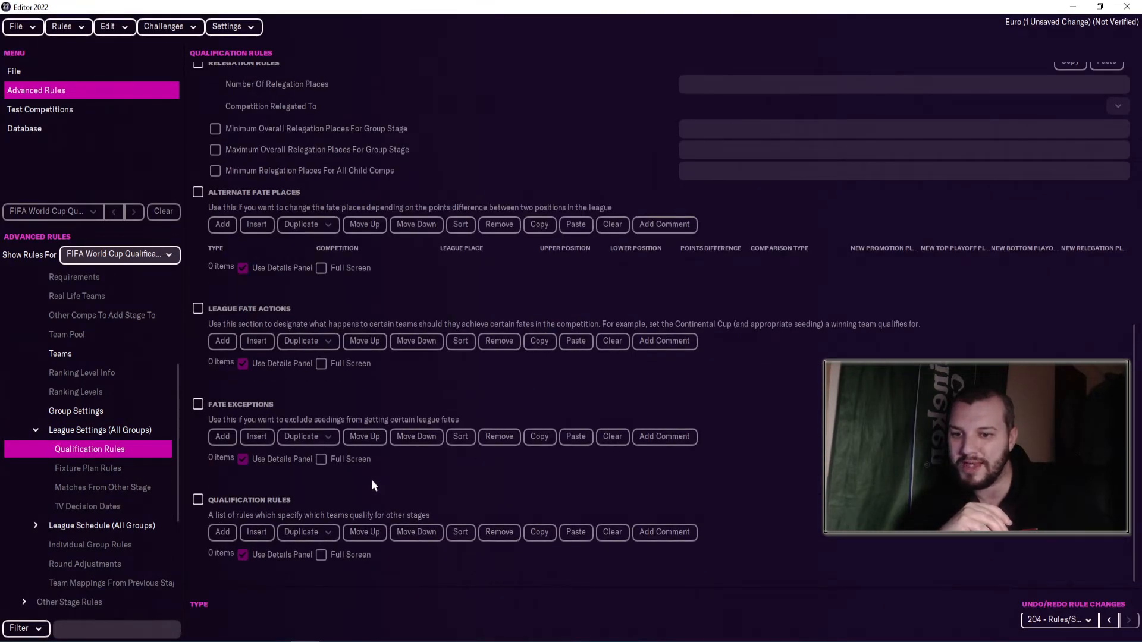
left_click(199, 502)
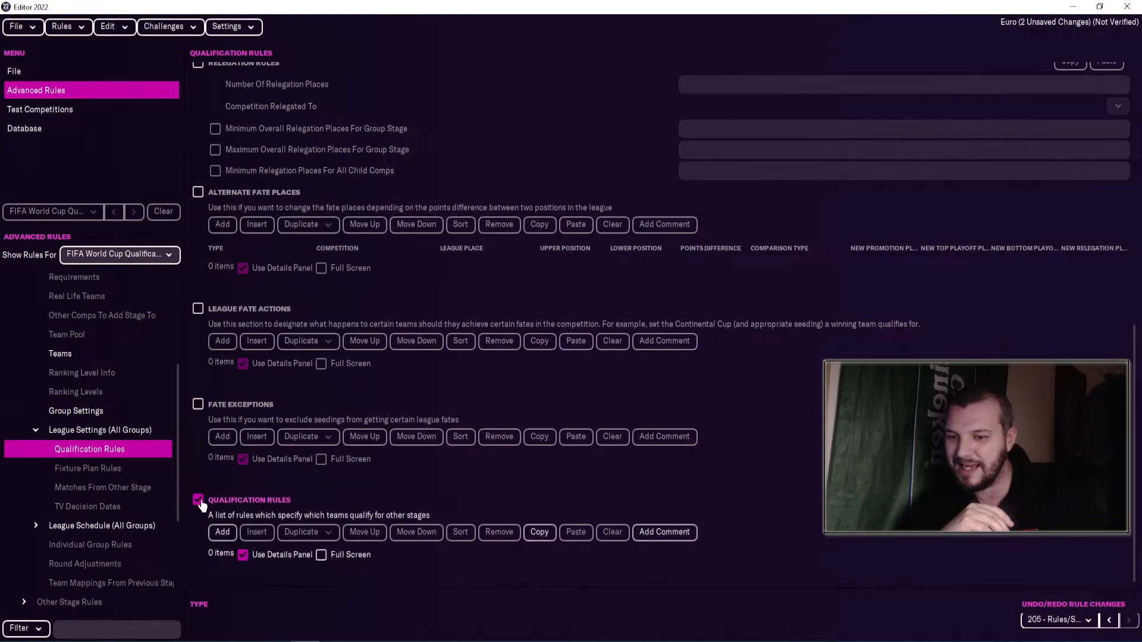
left_click(221, 531)
left_click(299, 535)
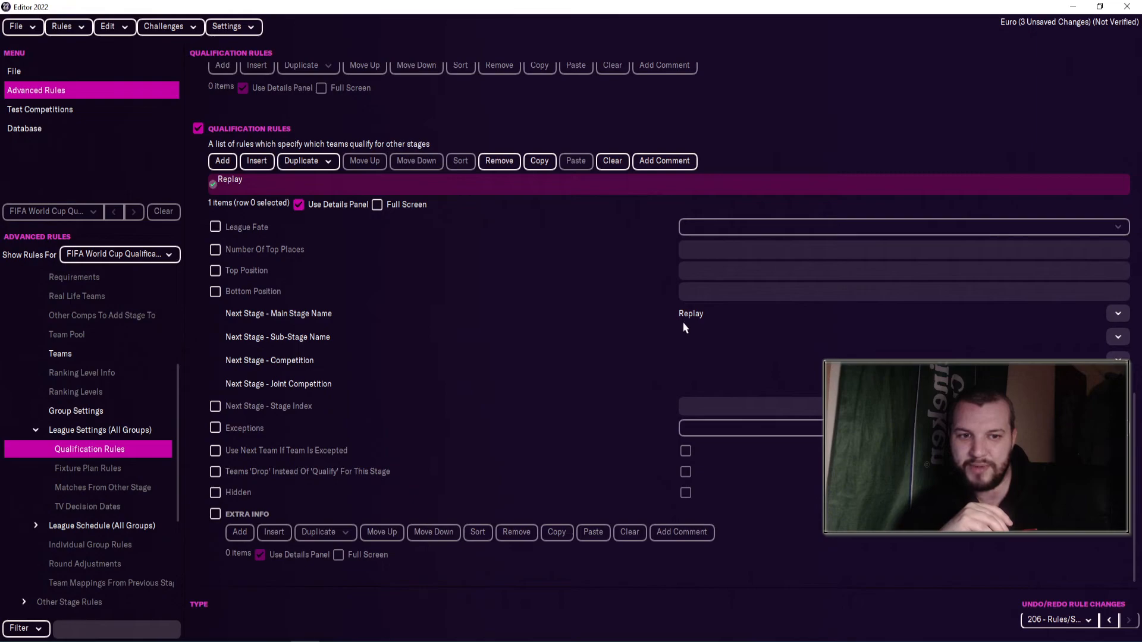
Step: Try the new qualification rule with no next main stage name and the league fate Qualified
left_click(1116, 315)
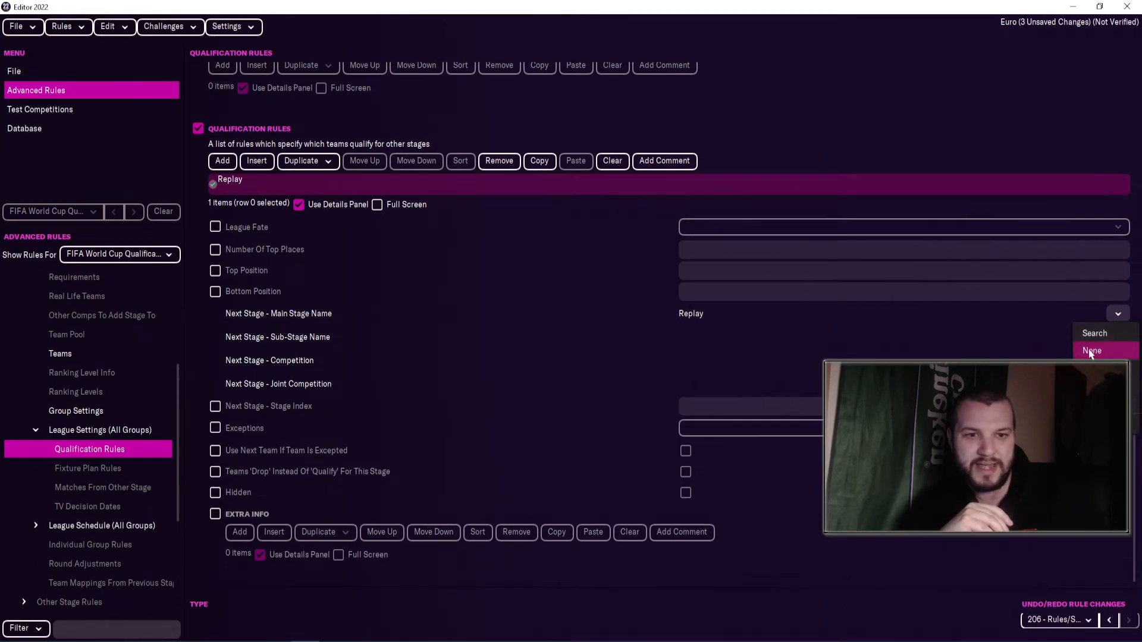
left_click(1096, 351)
left_click(216, 228)
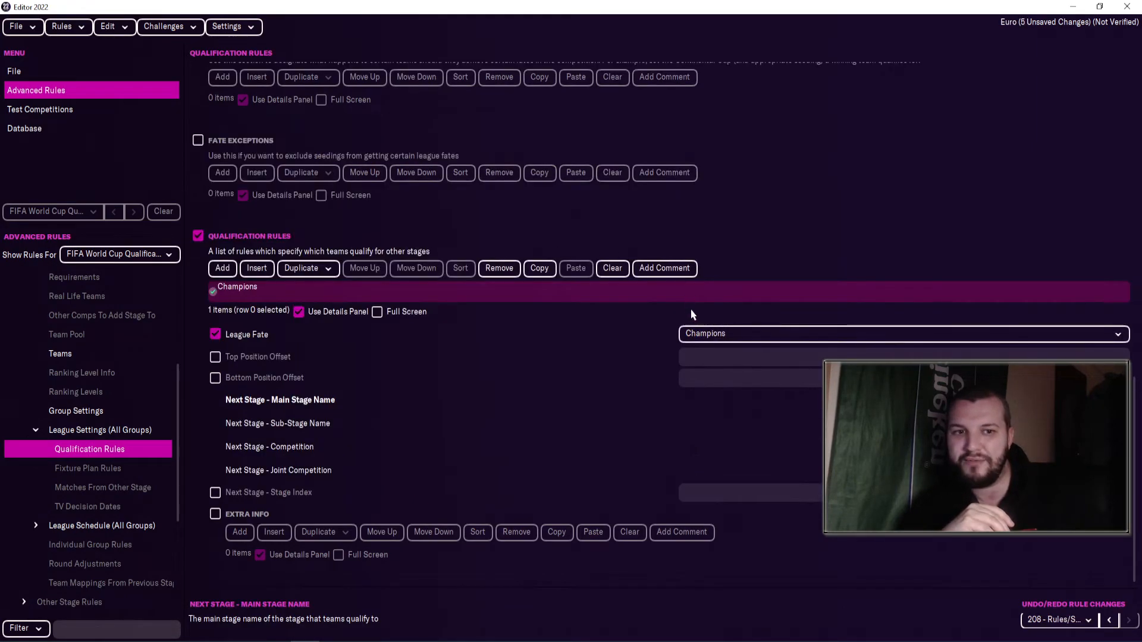
left_click(708, 334)
left_click(725, 409)
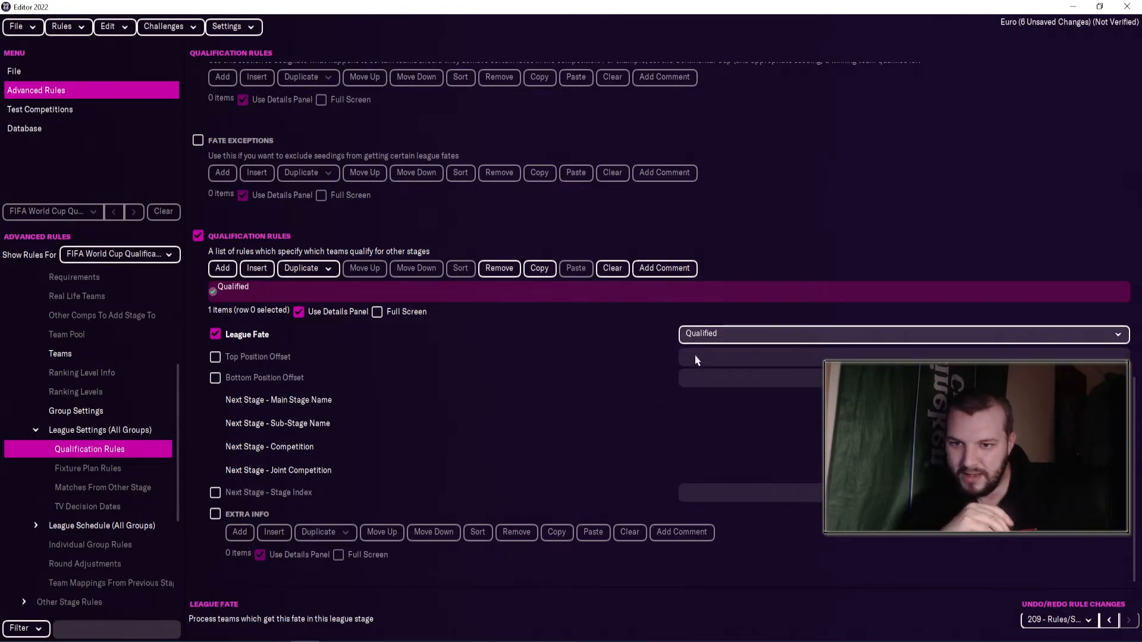
left_click(733, 336)
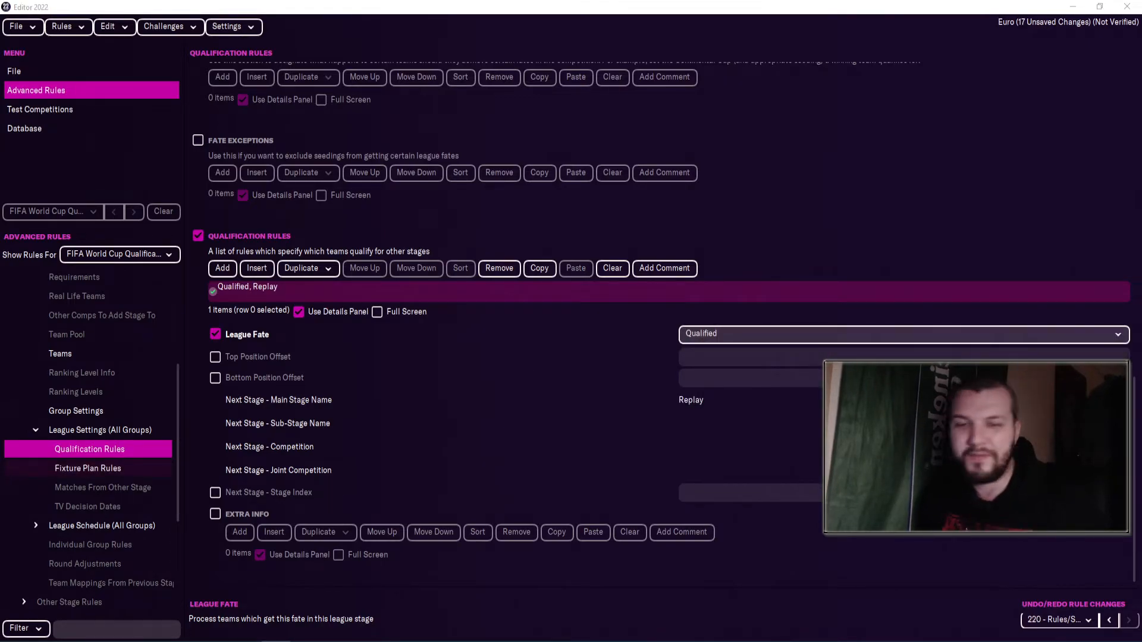
left_click(215, 337)
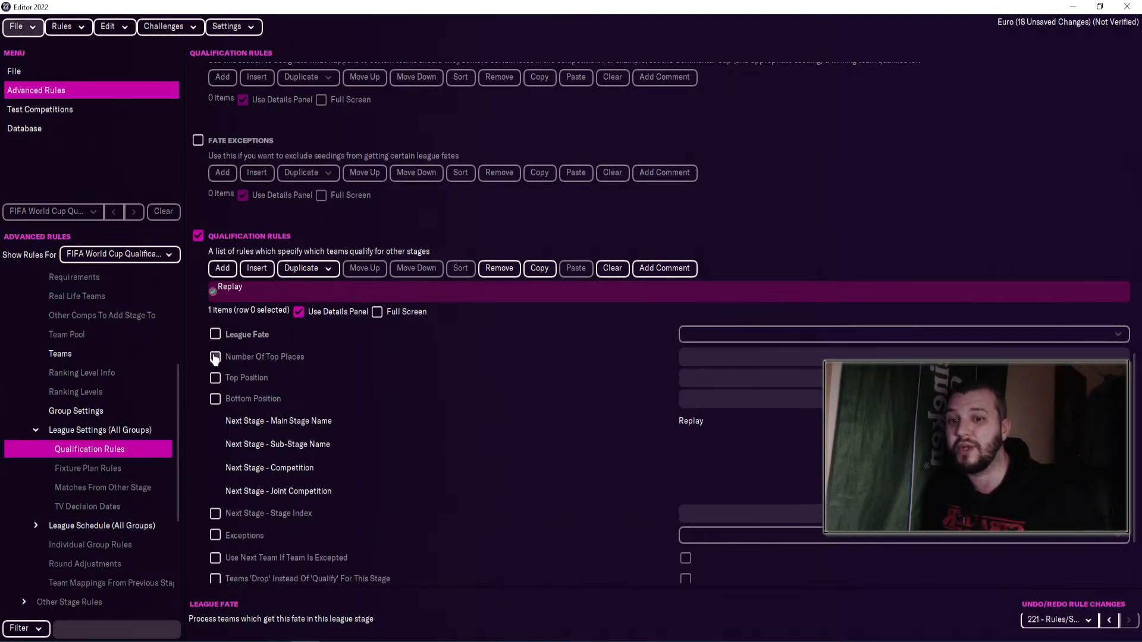
Step: Set the qualification rule's number of top places to 1 and its next main stage name to None
left_click(215, 356)
left_click(690, 379)
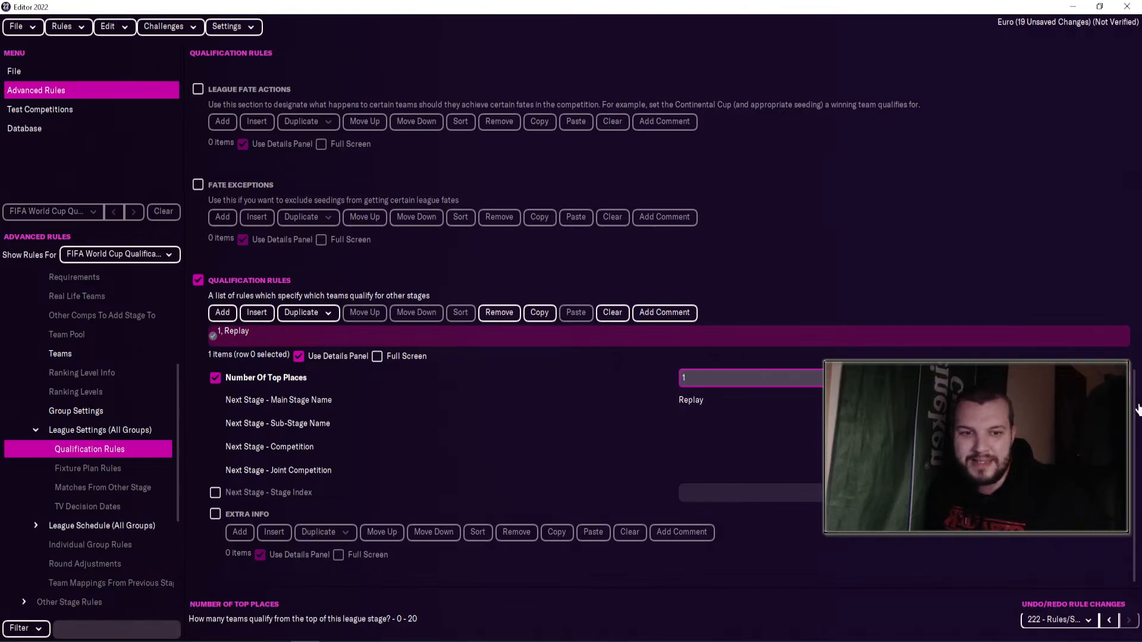
key("Tab")
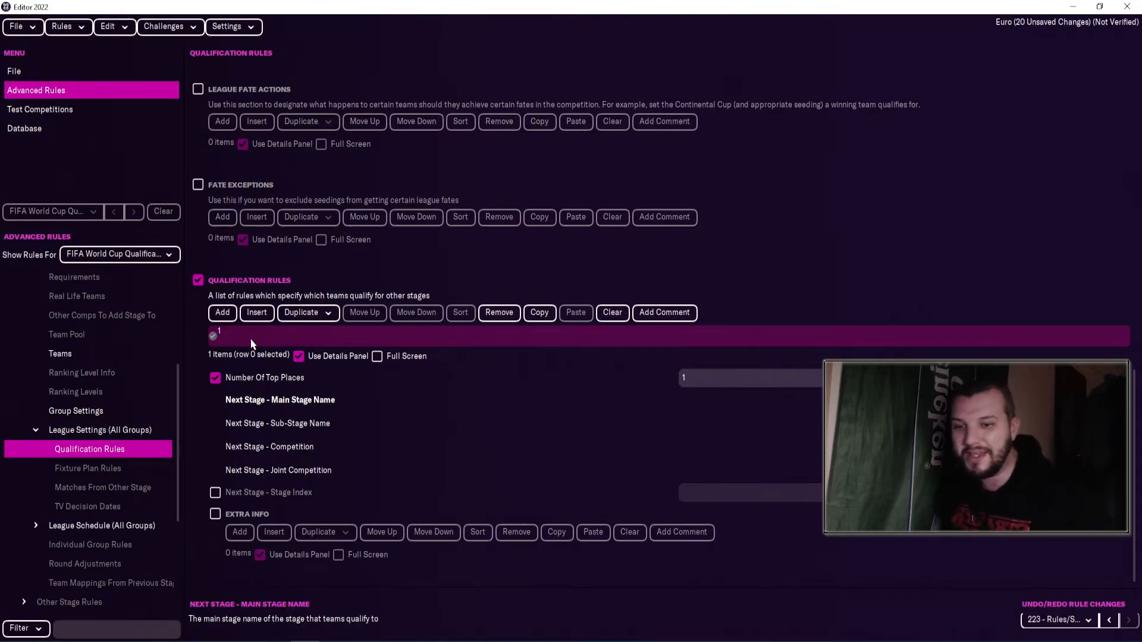
left_click(731, 381)
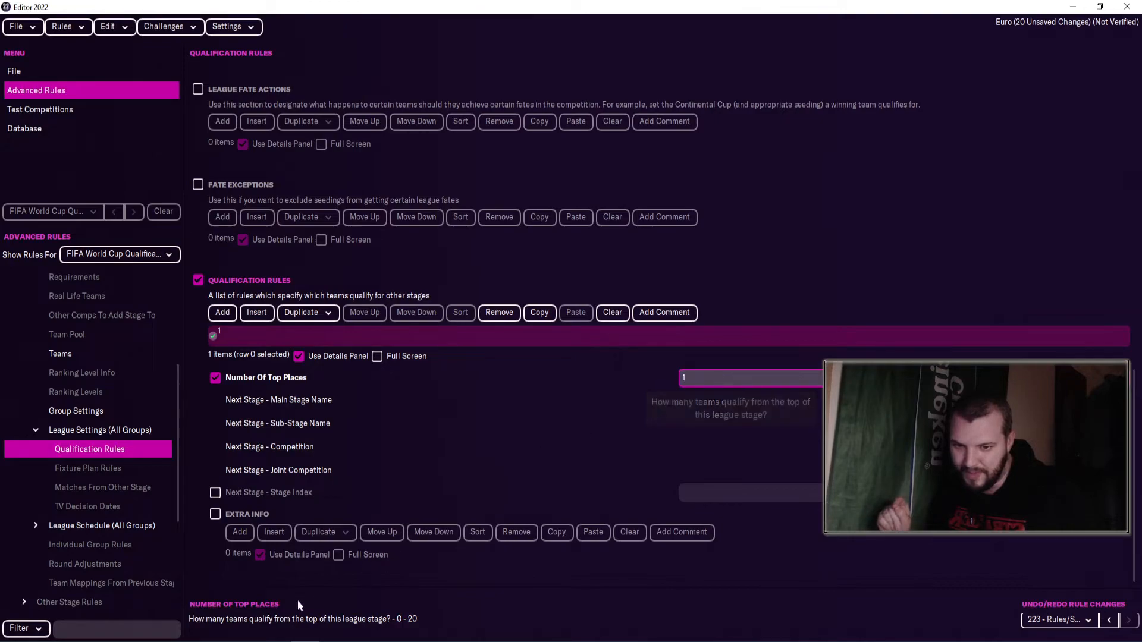
scroll(400, 455, "down", 10)
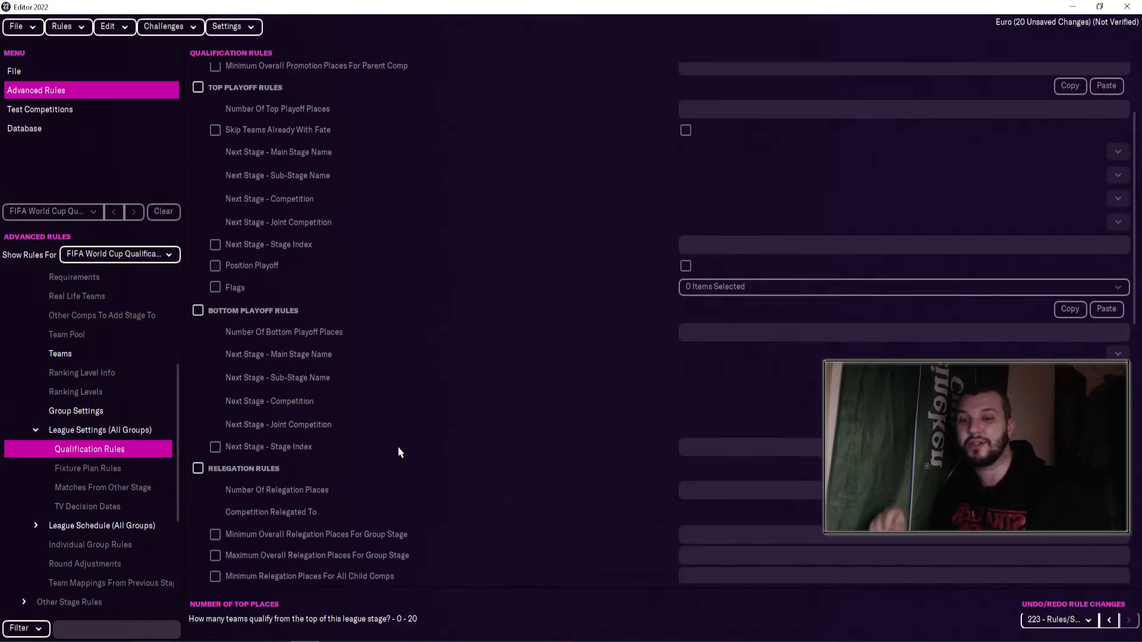
scroll(393, 446, "up", 3)
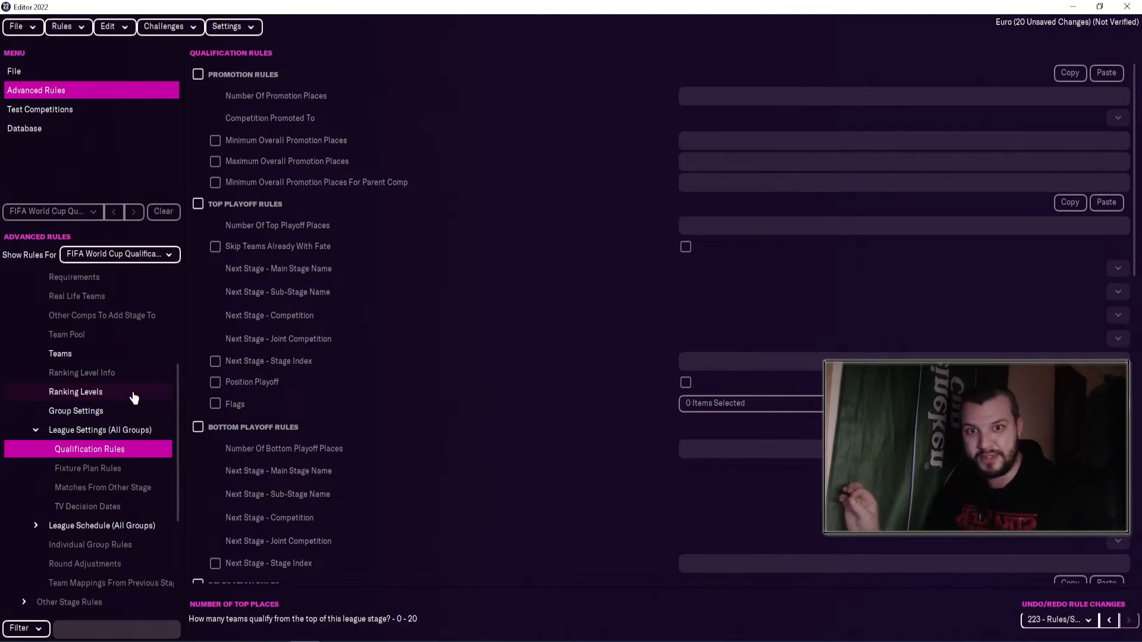
scroll(559, 476, "down", 10)
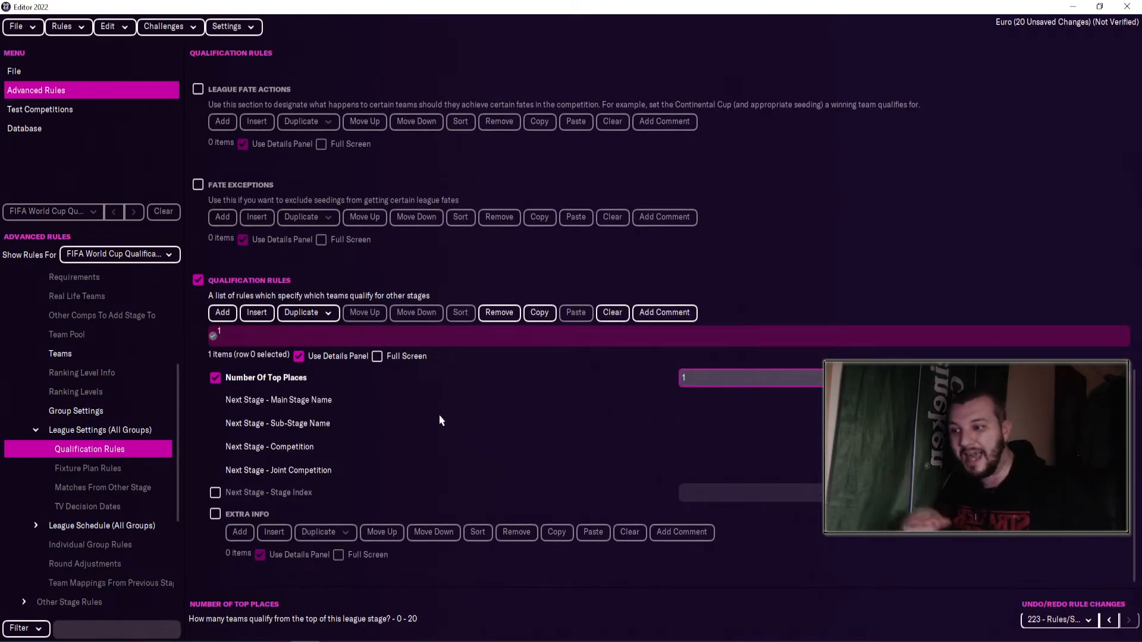
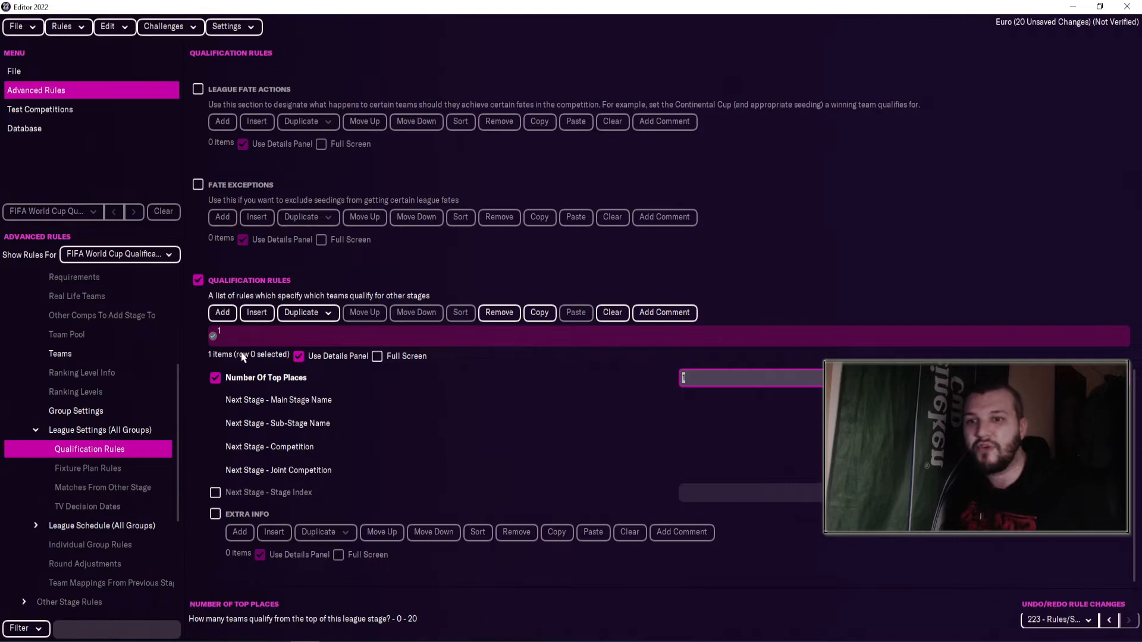
Step: Enable league fate actions for the UEFA qualification group stage and add a Set Continental Cup action
scroll(357, 350, "up", 3)
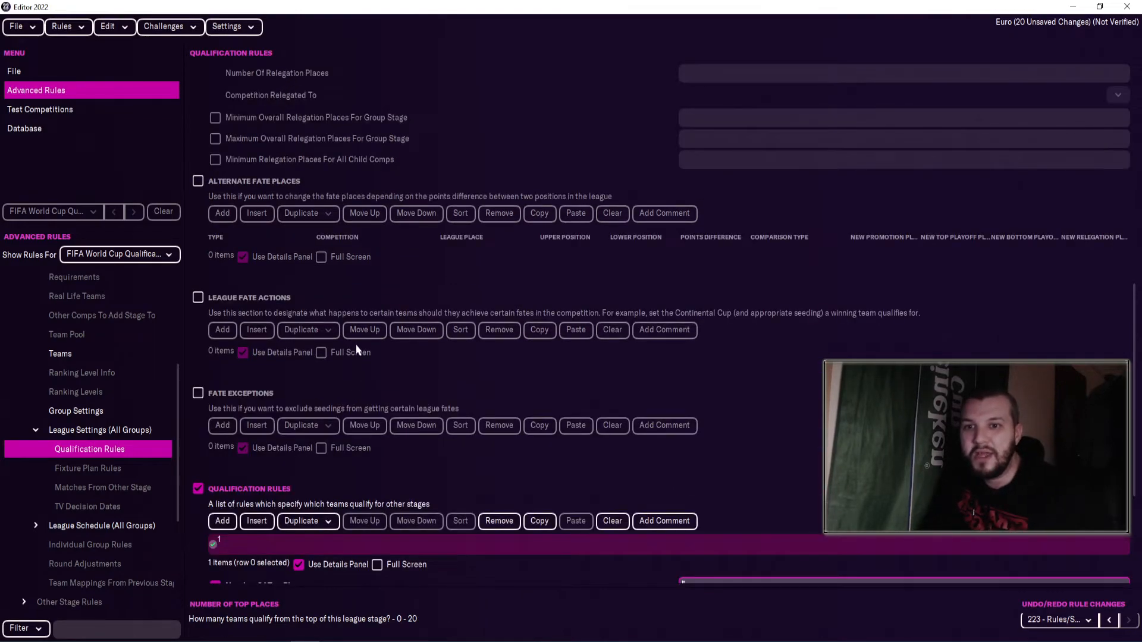
left_click(198, 297)
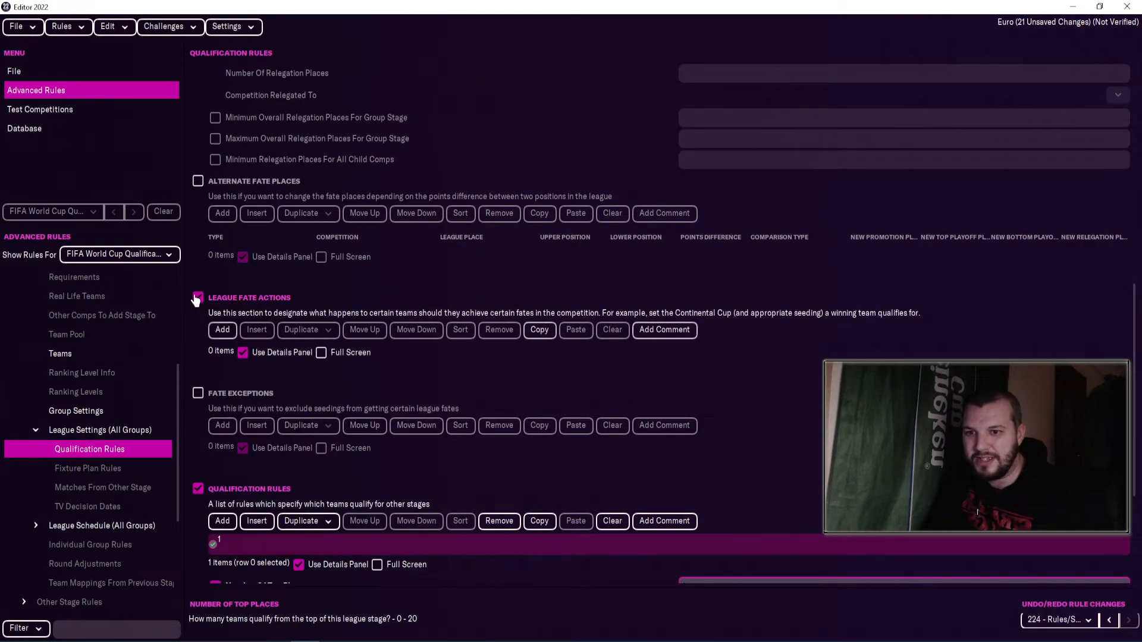
left_click(222, 329)
left_click(319, 355)
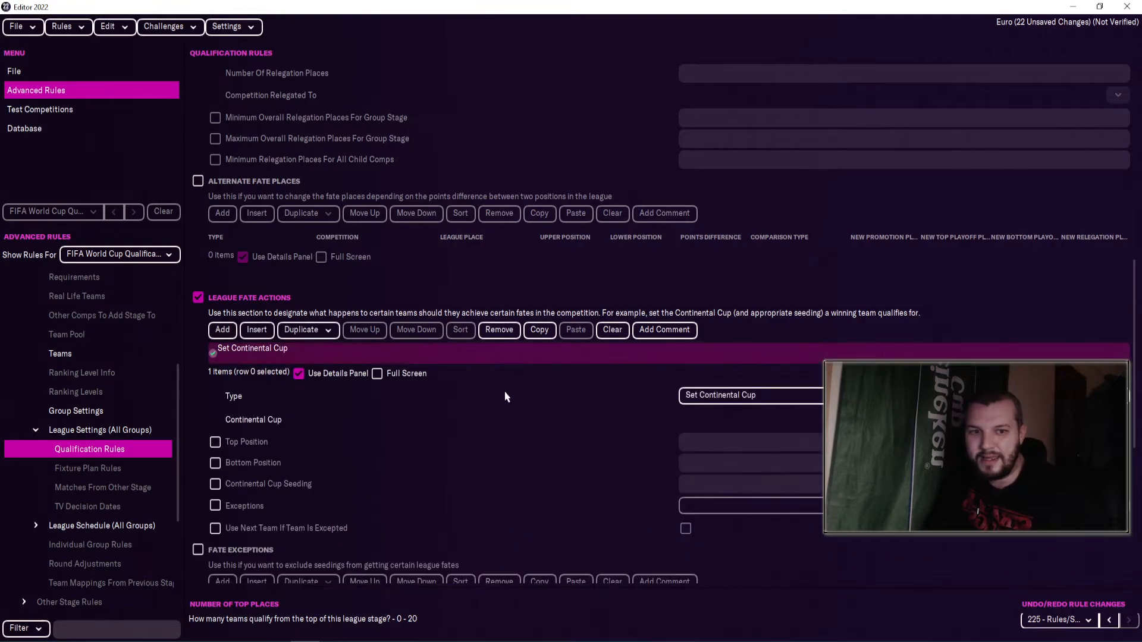
Step: Change the UEFA league fate action's type to Qualify Team For Competition and set its competition to FIFA World Cup
left_click(747, 404)
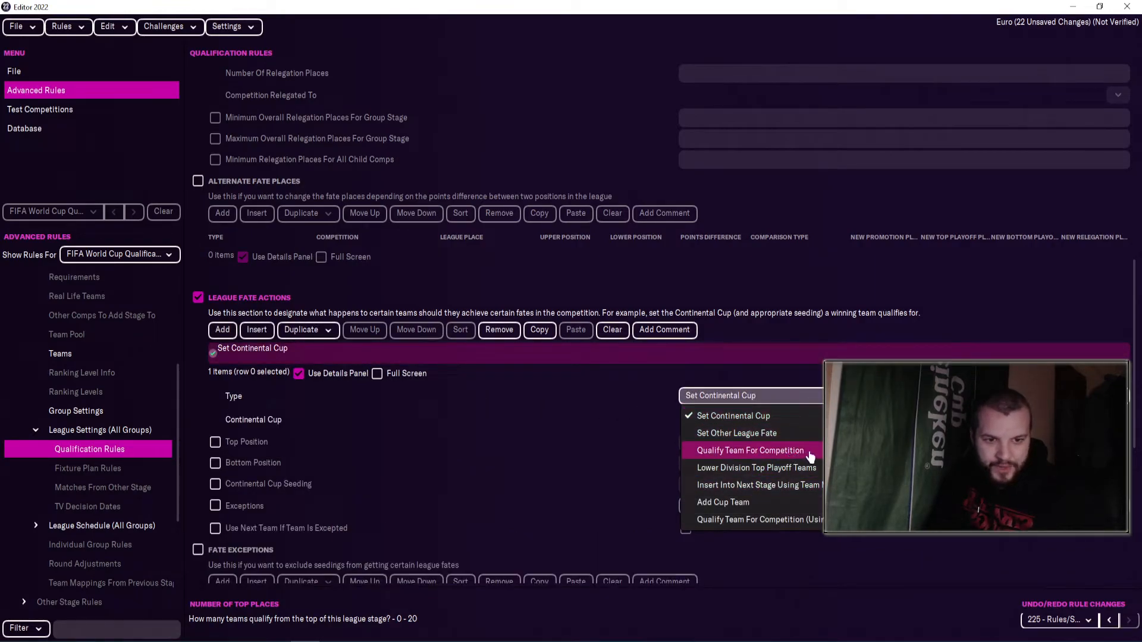
left_click(771, 456)
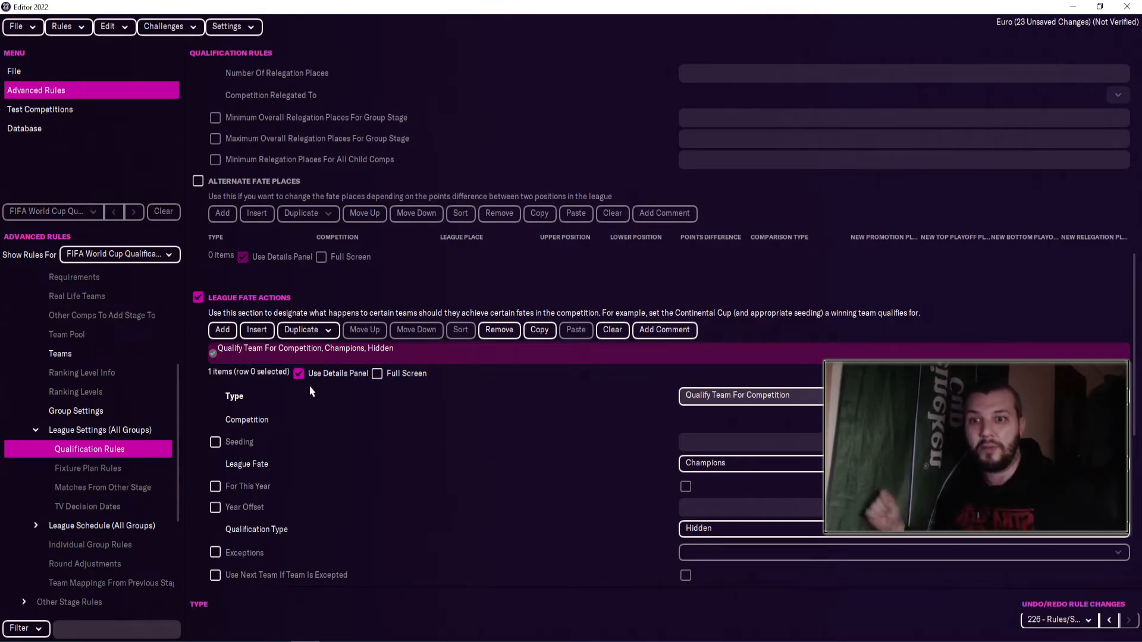
scroll(353, 419, "up", 3)
scroll(353, 419, "down", 6)
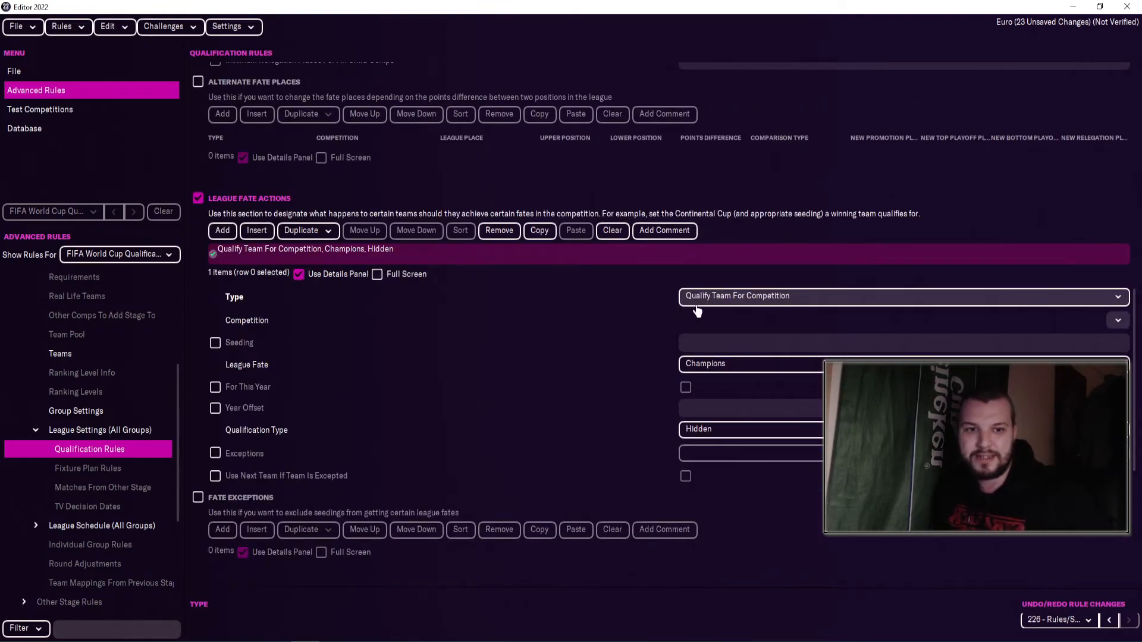
left_click(1118, 320)
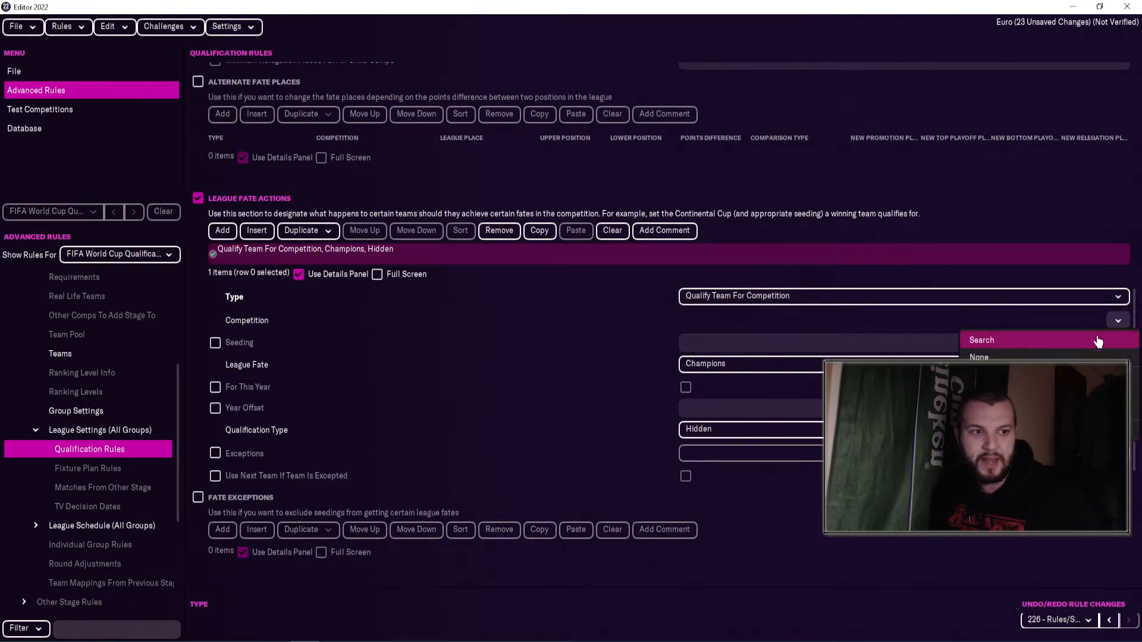
left_click(1005, 355)
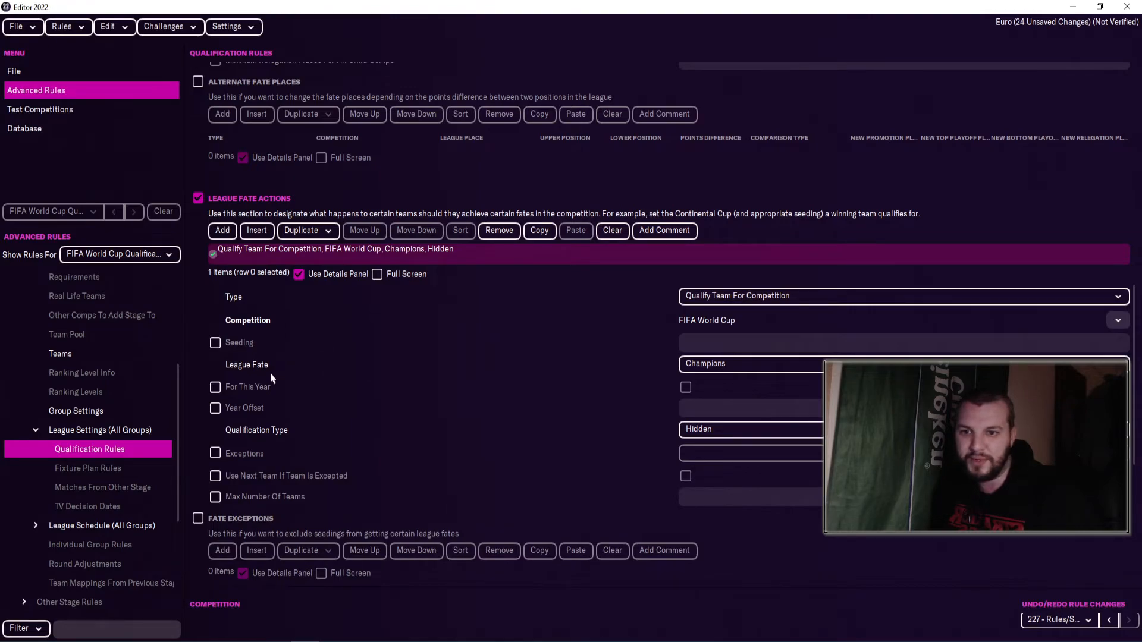
Step: Set the action's league fate to Qualified and its qualification type to Continental Qualifier
left_click(690, 365)
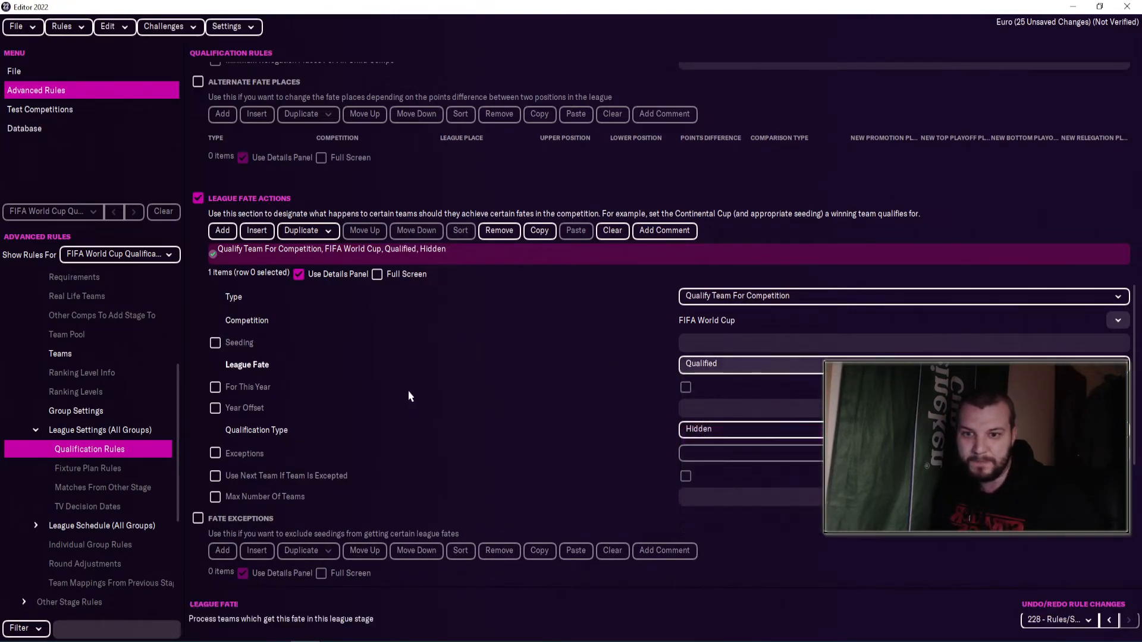
left_click(743, 430)
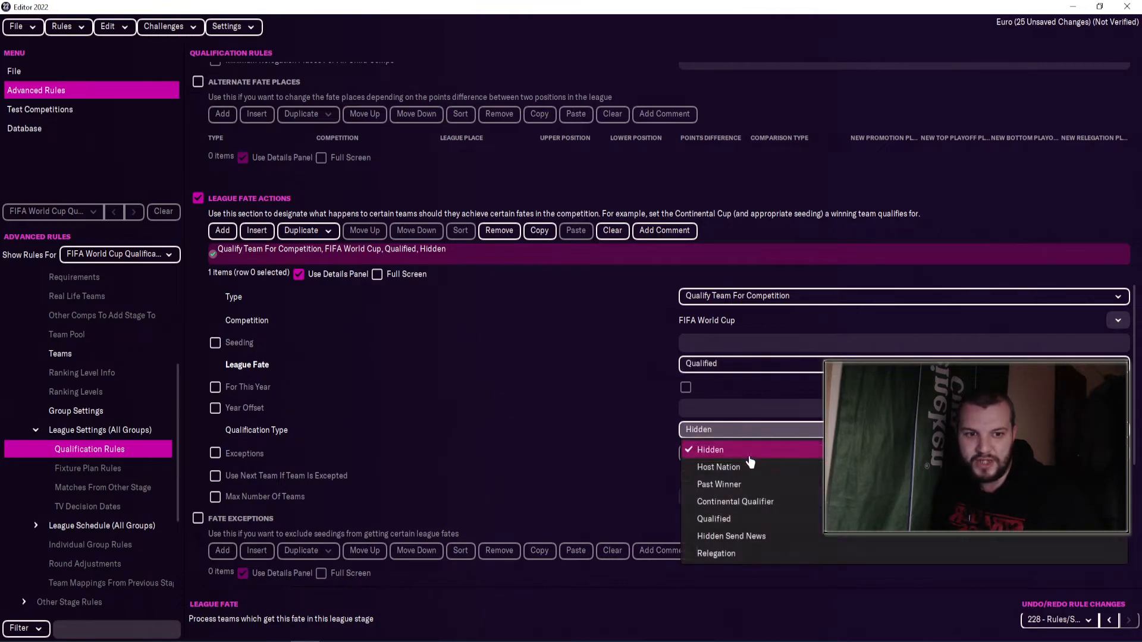
left_click(760, 503)
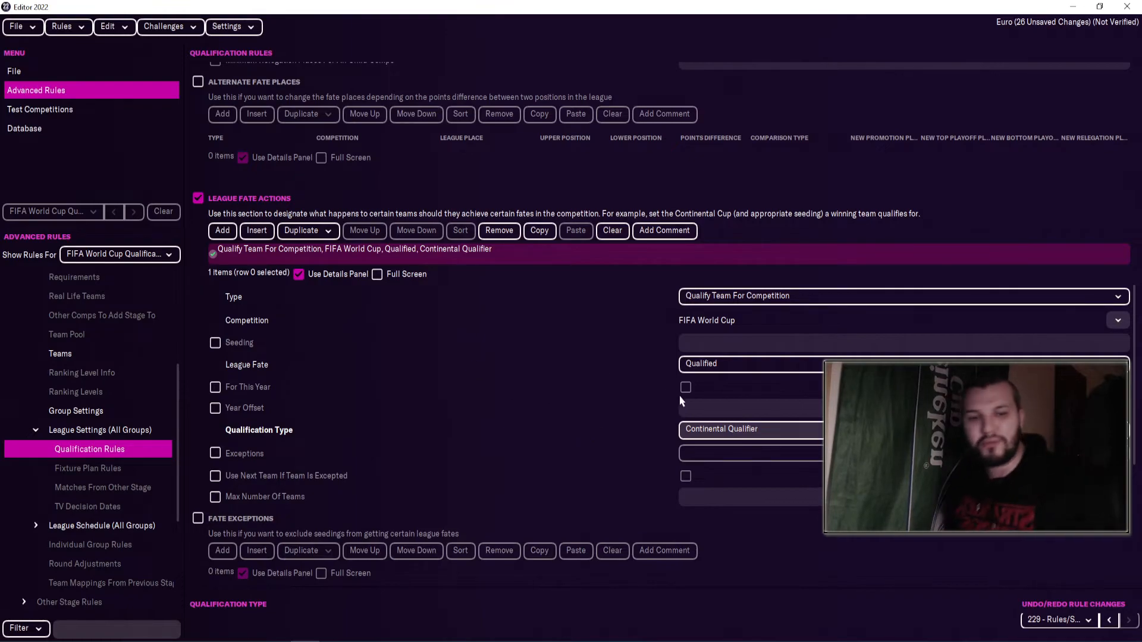
left_click(693, 429)
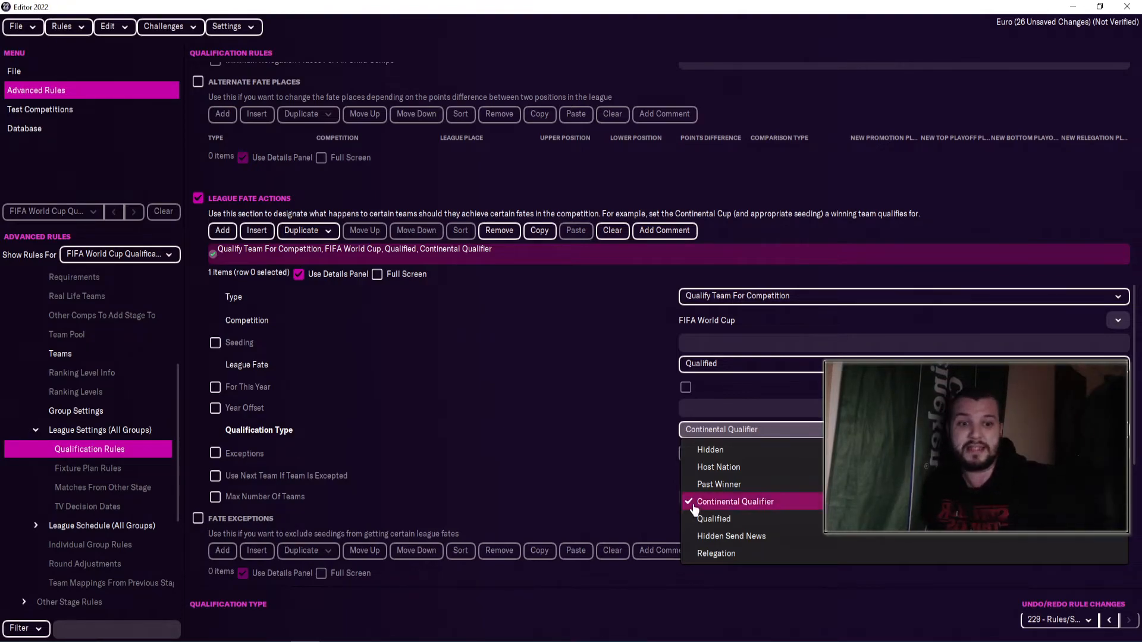
left_click(673, 446)
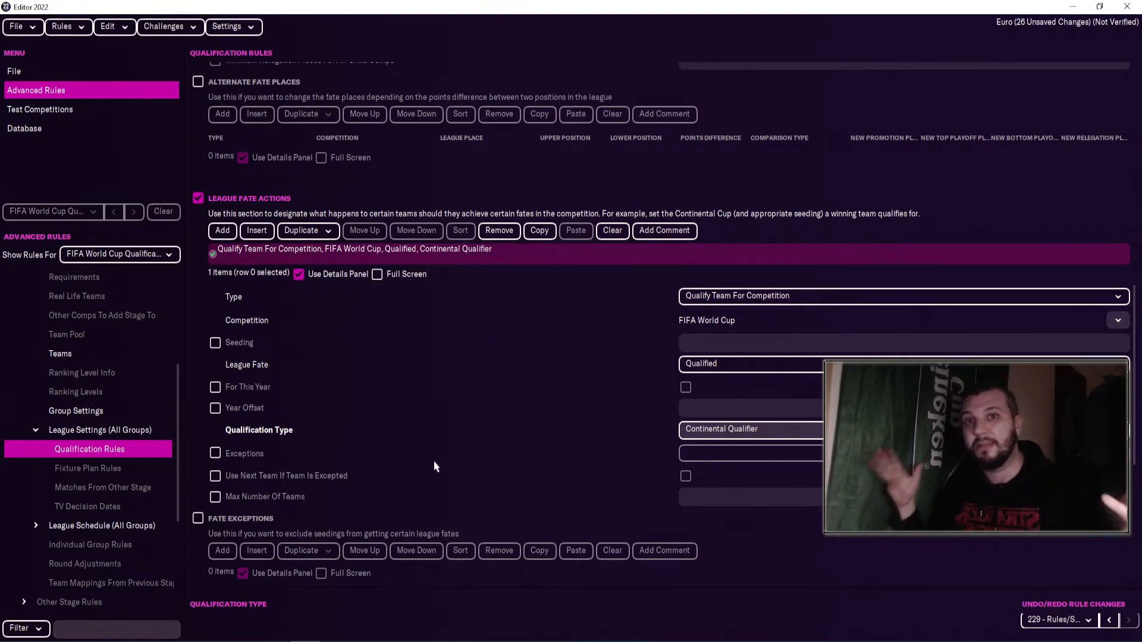
Step: Review the UEFA group stage's league fate action together with its qualification rule and the other qualification settings
scroll(429, 464, "down", 5)
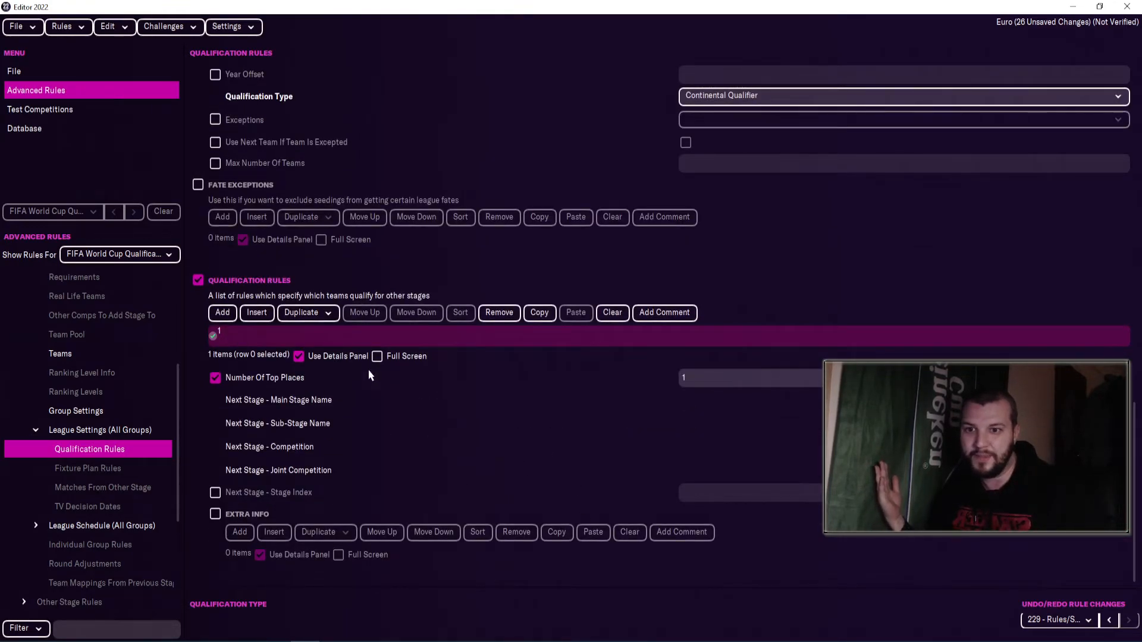
scroll(353, 354, "up", 5)
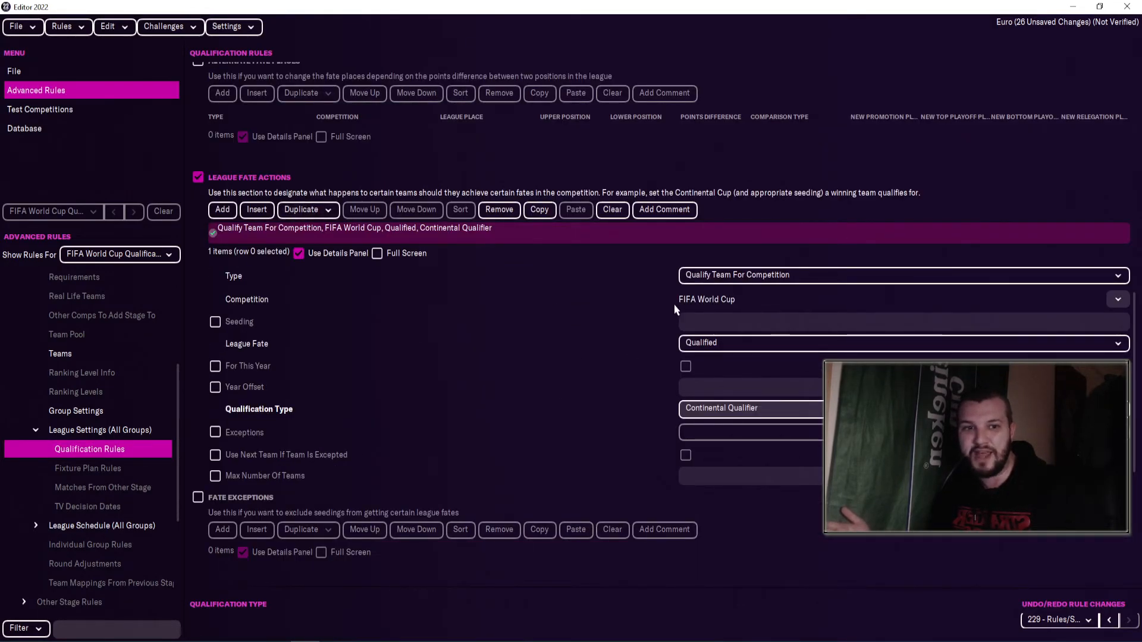
scroll(617, 309, "down", 5)
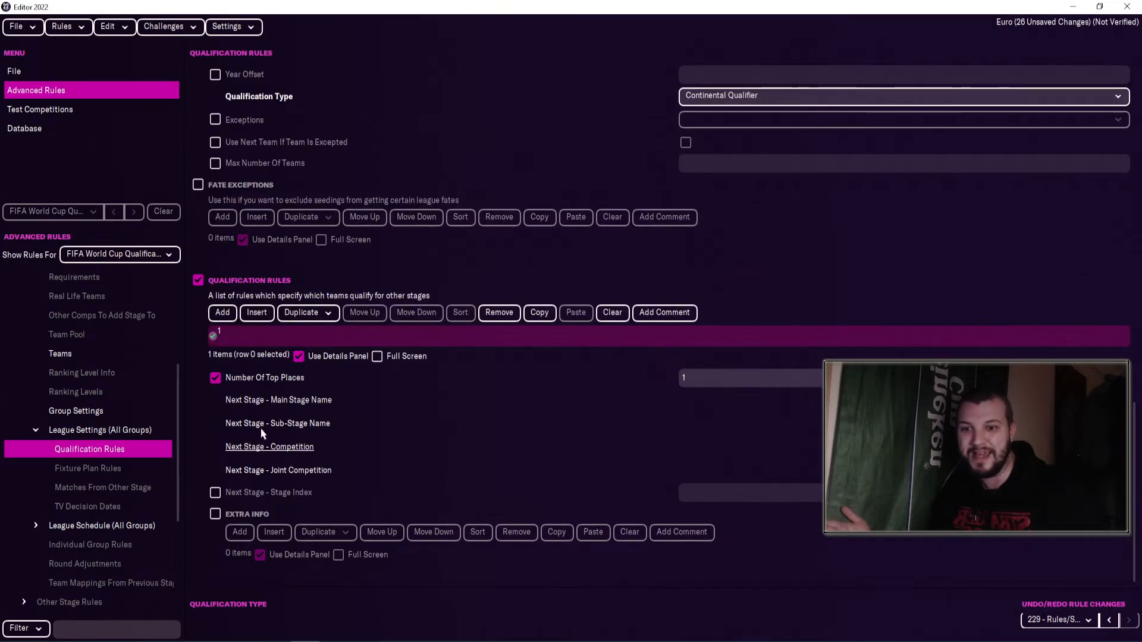
scroll(355, 544, "up", 6)
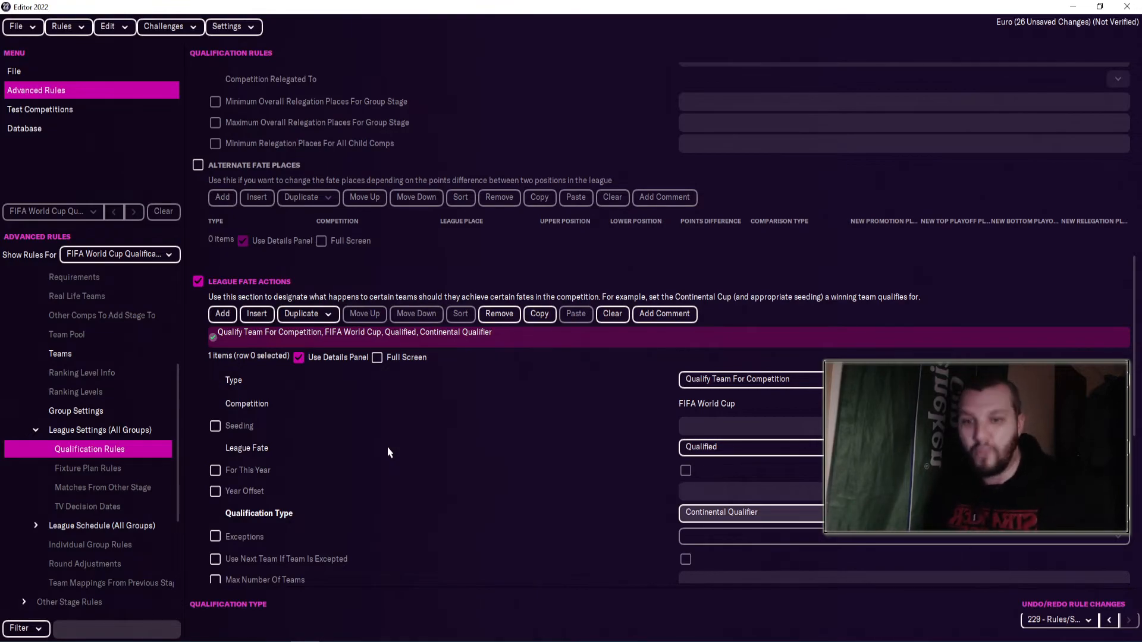
scroll(423, 448, "down", 6)
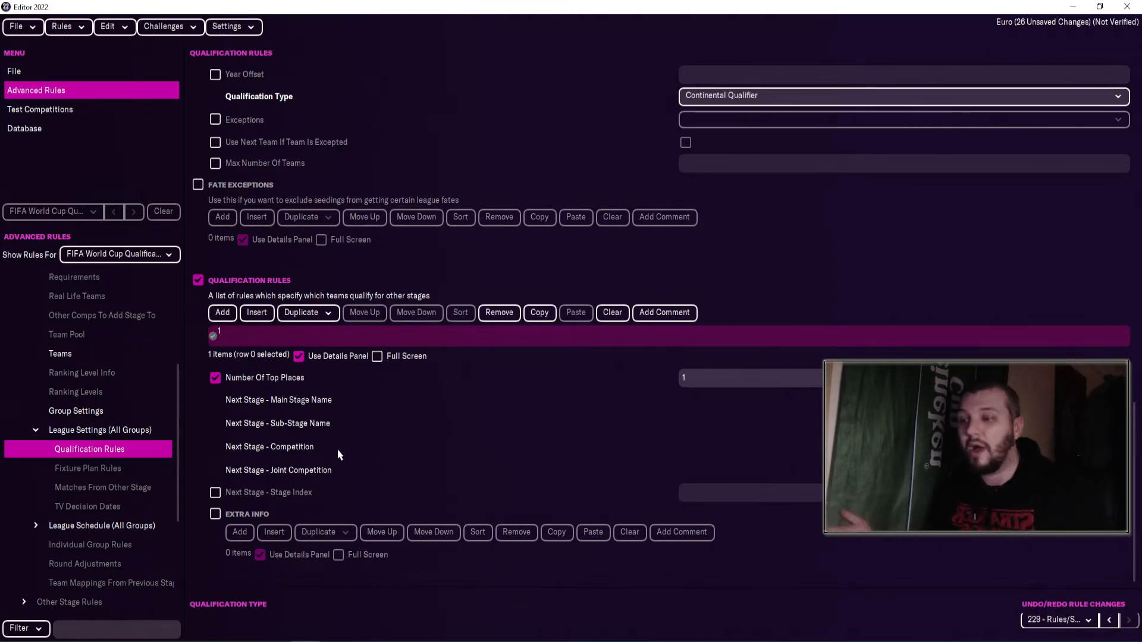
scroll(344, 72, "up", 3)
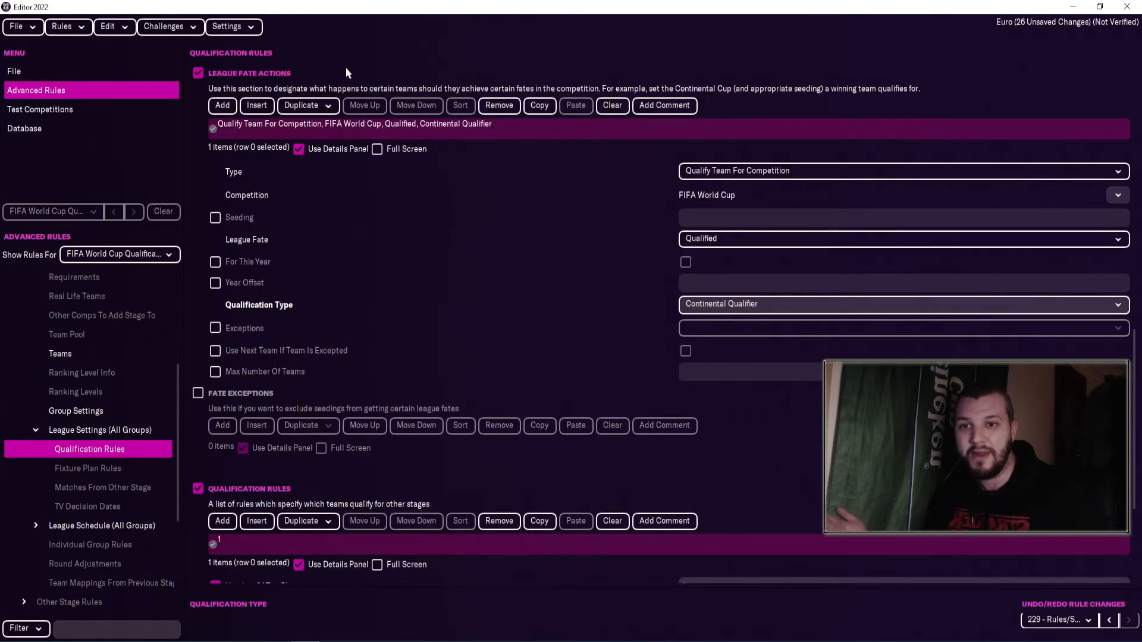
scroll(452, 232, "up", 2)
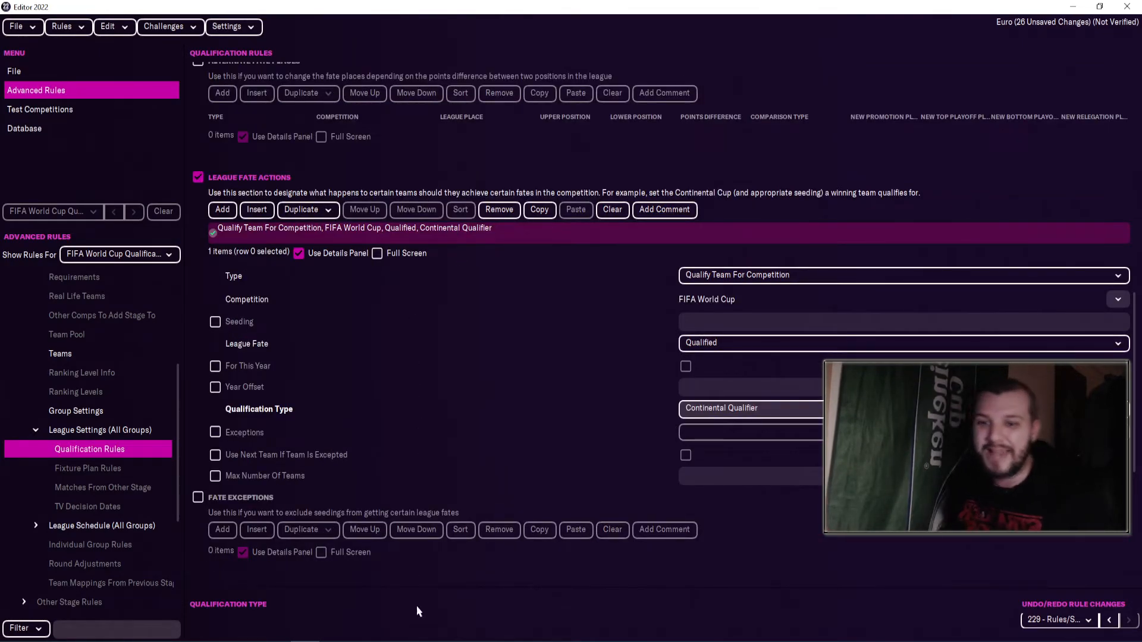
scroll(397, 334, "up", 10)
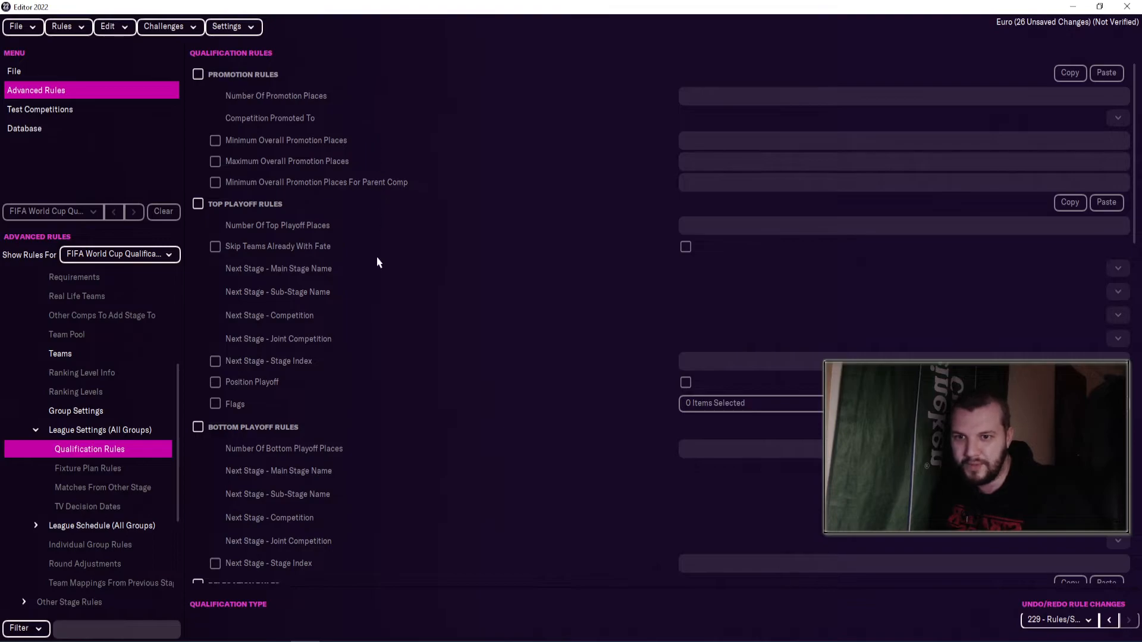
scroll(377, 262, "down", 4)
scroll(384, 272, "down", 10)
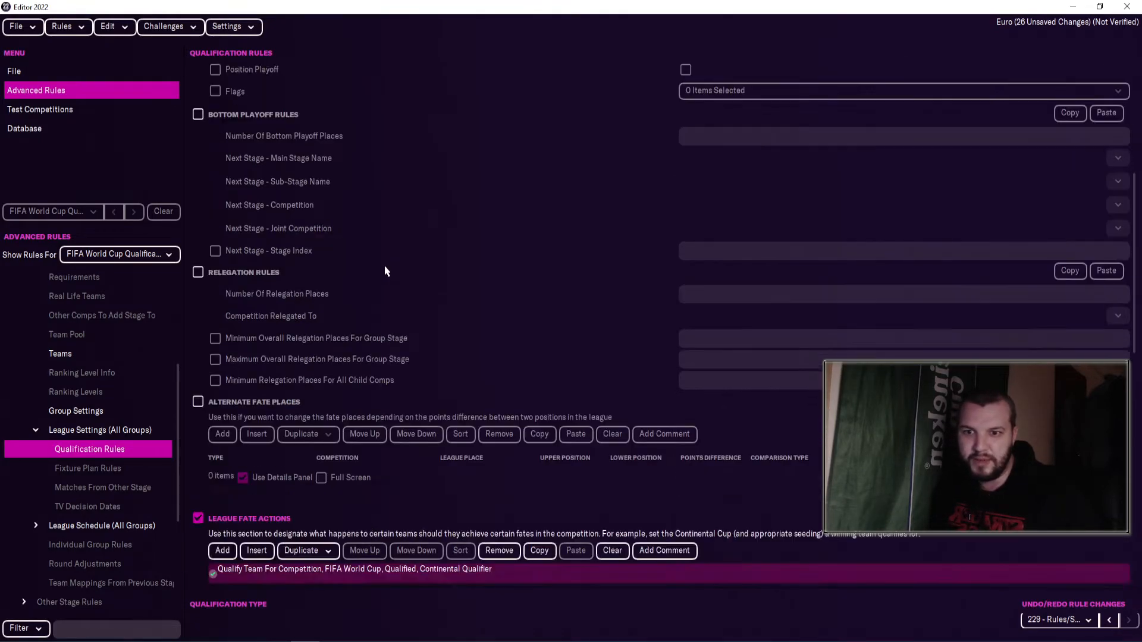
scroll(384, 271, "down", 2)
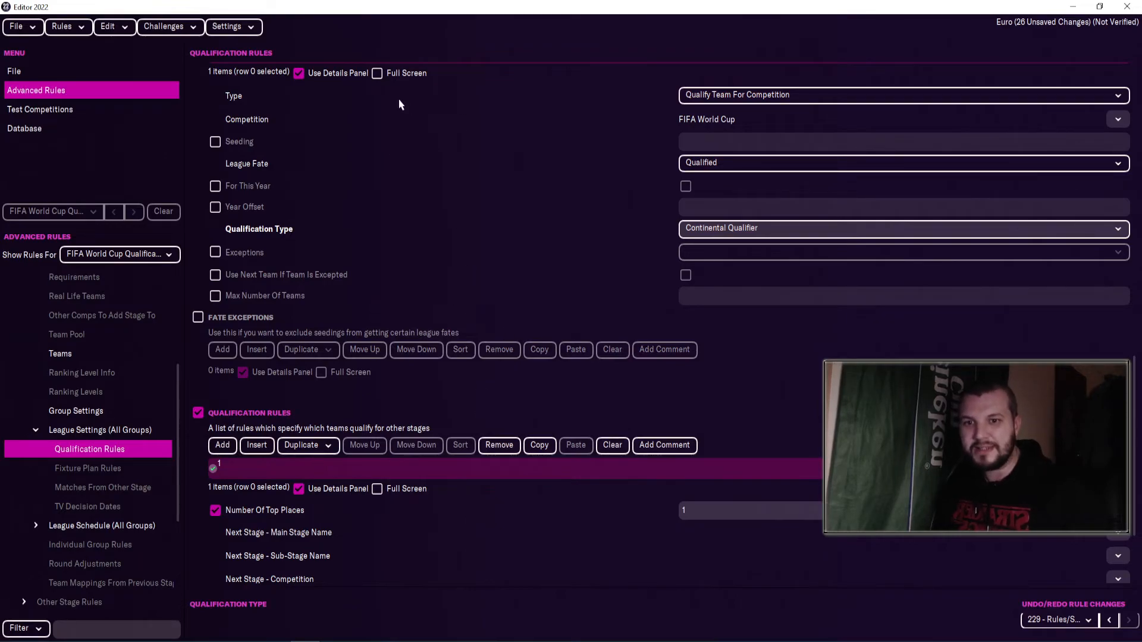
scroll(532, 497, "up", 2)
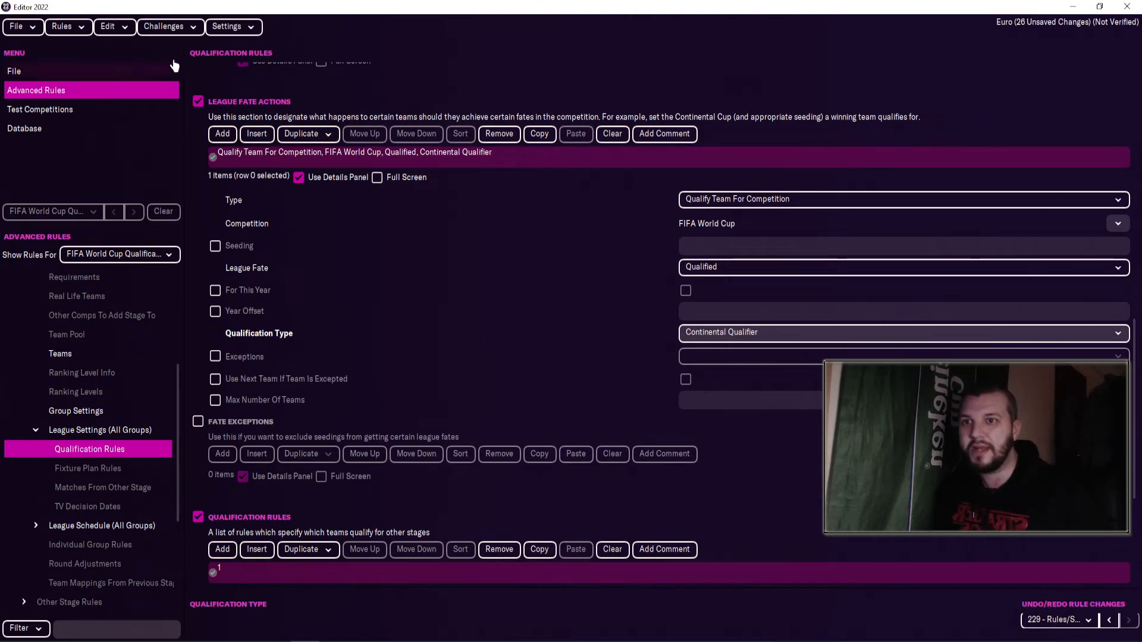
Step: Copy the UEFA group stage's whole Qualification Rules section and show the rules for FIFA World Cup Qualification - CONMEBOL
left_click(119, 30)
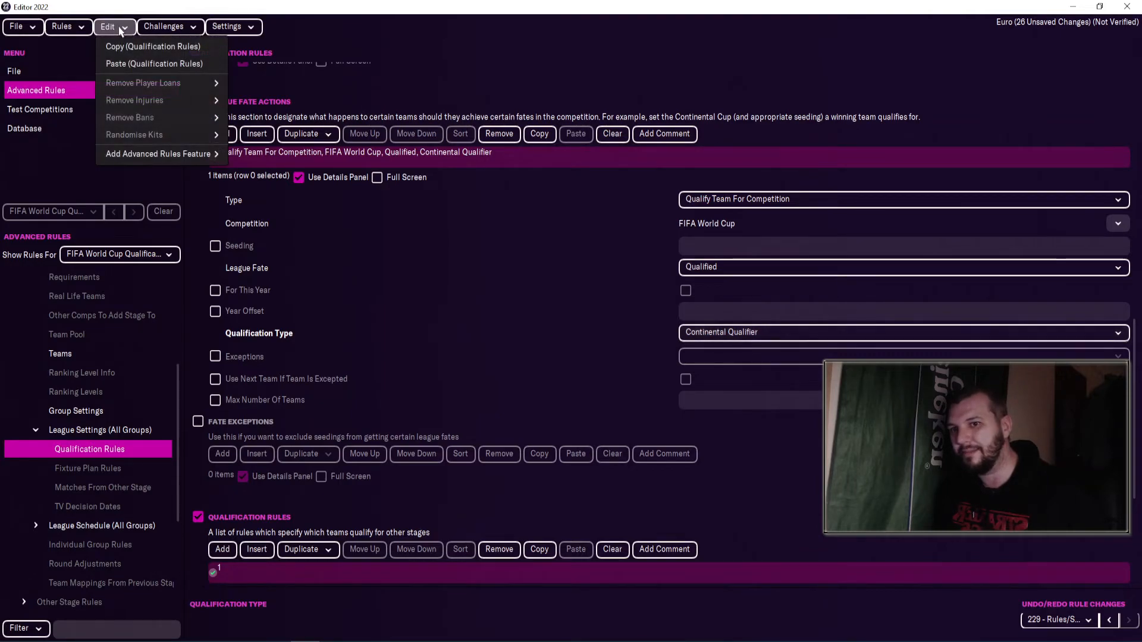
left_click(149, 46)
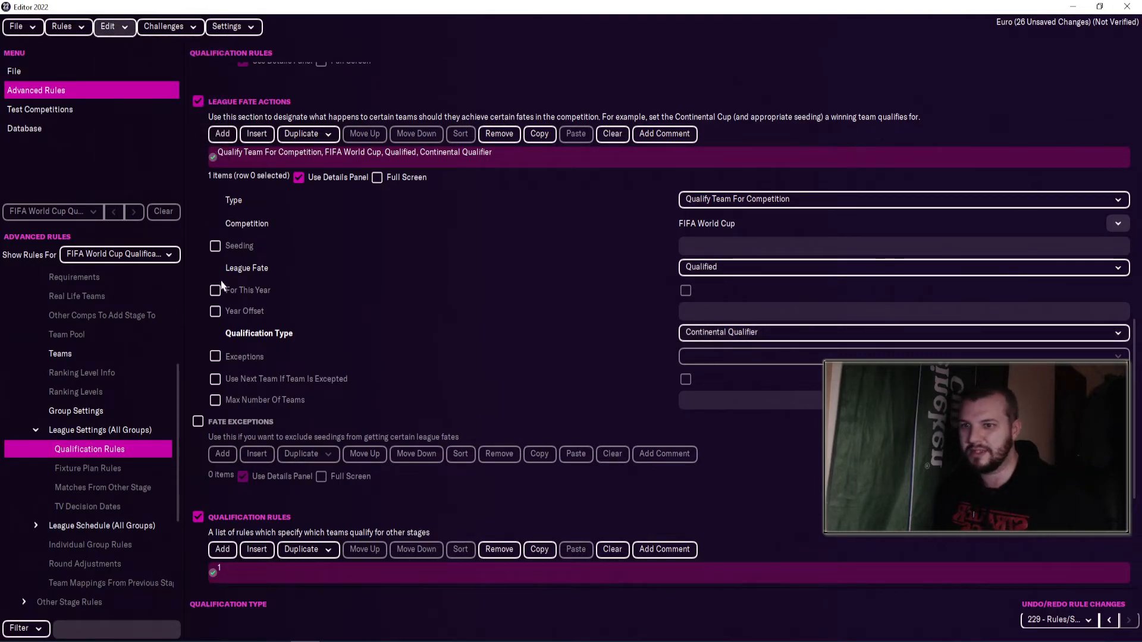
left_click(153, 256)
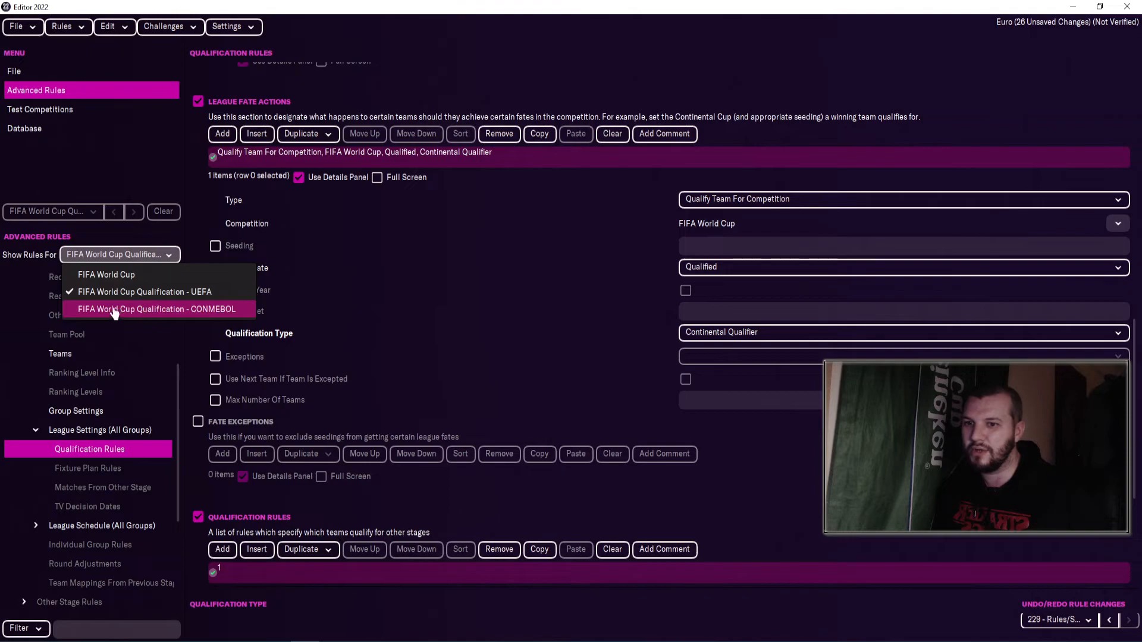
left_click(210, 310)
Step: Paste the copied qualification rules into the Qualification Rules of the CONMEBOL stage's league settings
left_click(19, 372)
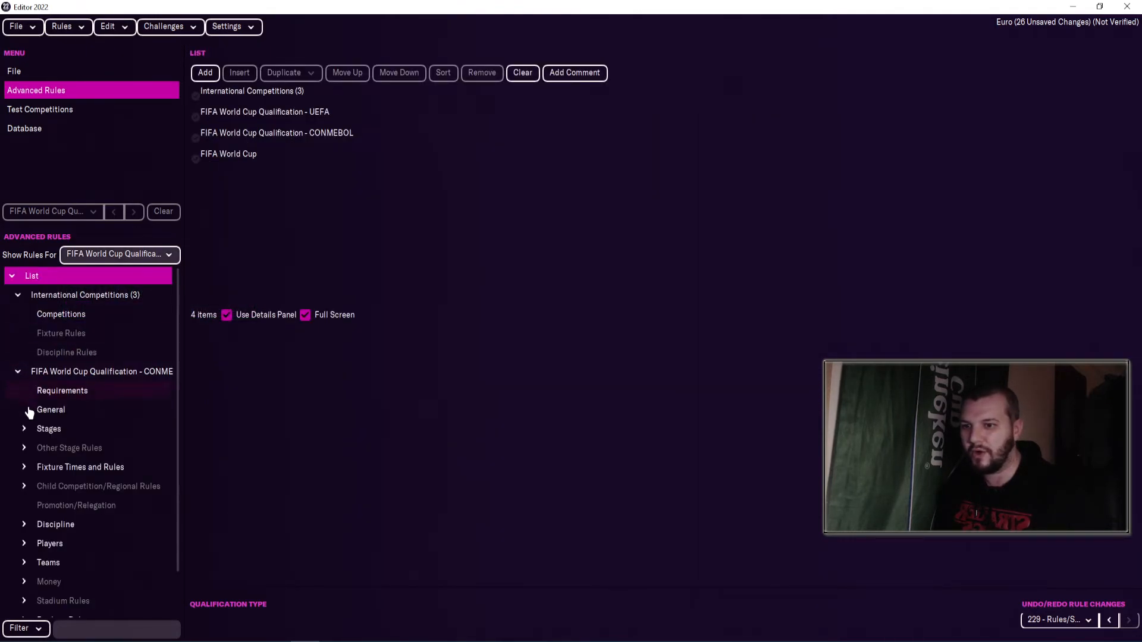
left_click(24, 428)
left_click(29, 449)
scroll(86, 458, "down", 2)
scroll(86, 458, "down", 2)
left_click(36, 443)
scroll(59, 464, "down", 2)
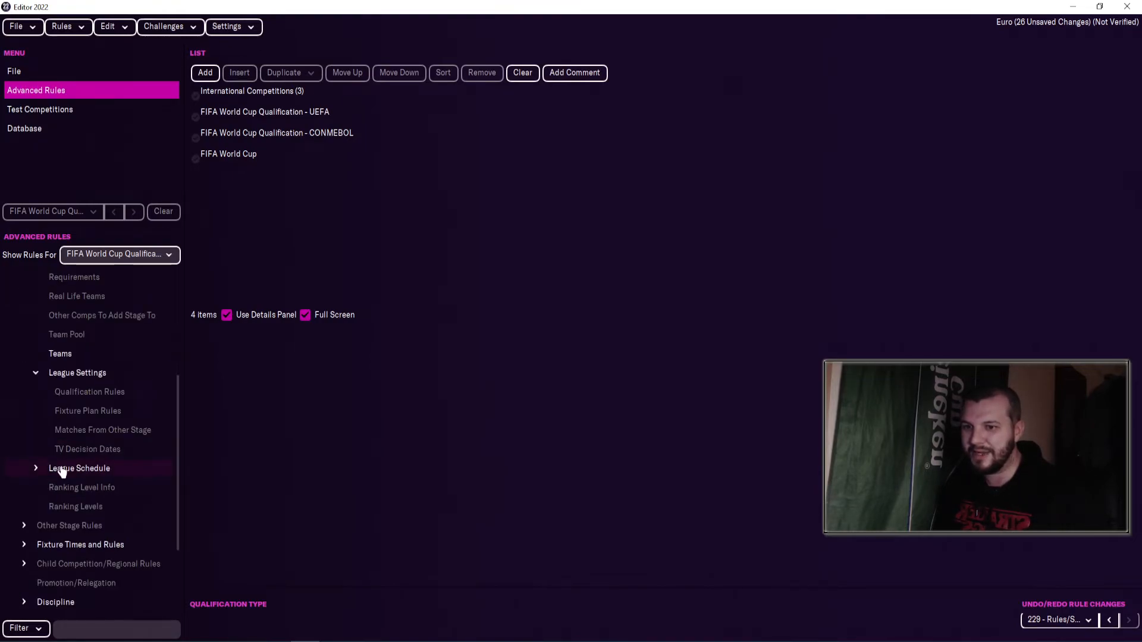
left_click(79, 395)
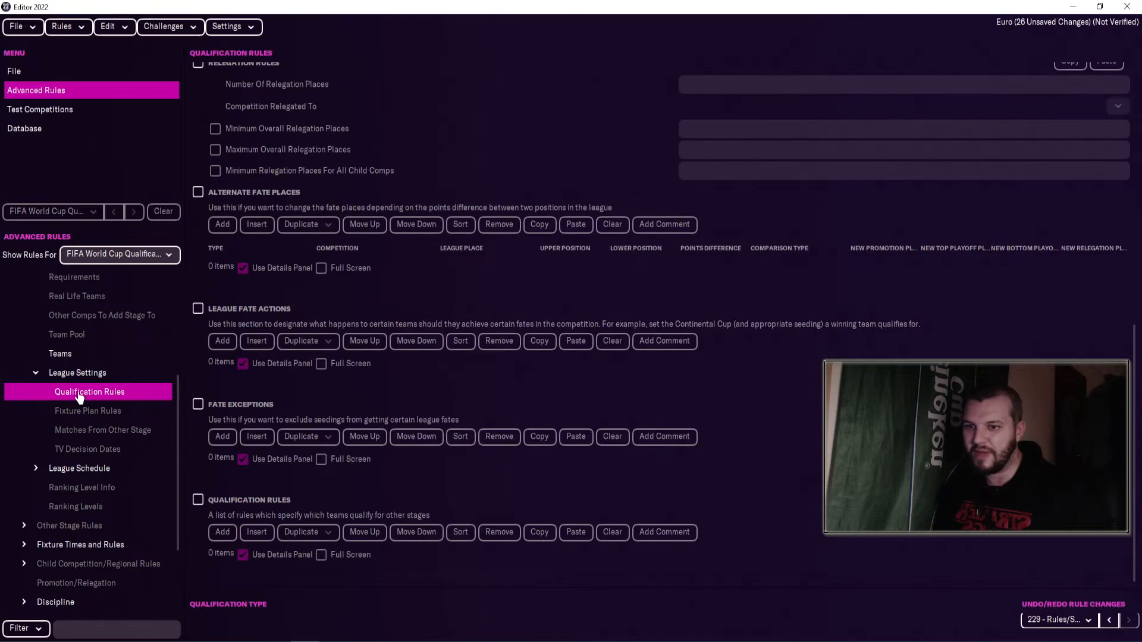
left_click(121, 27)
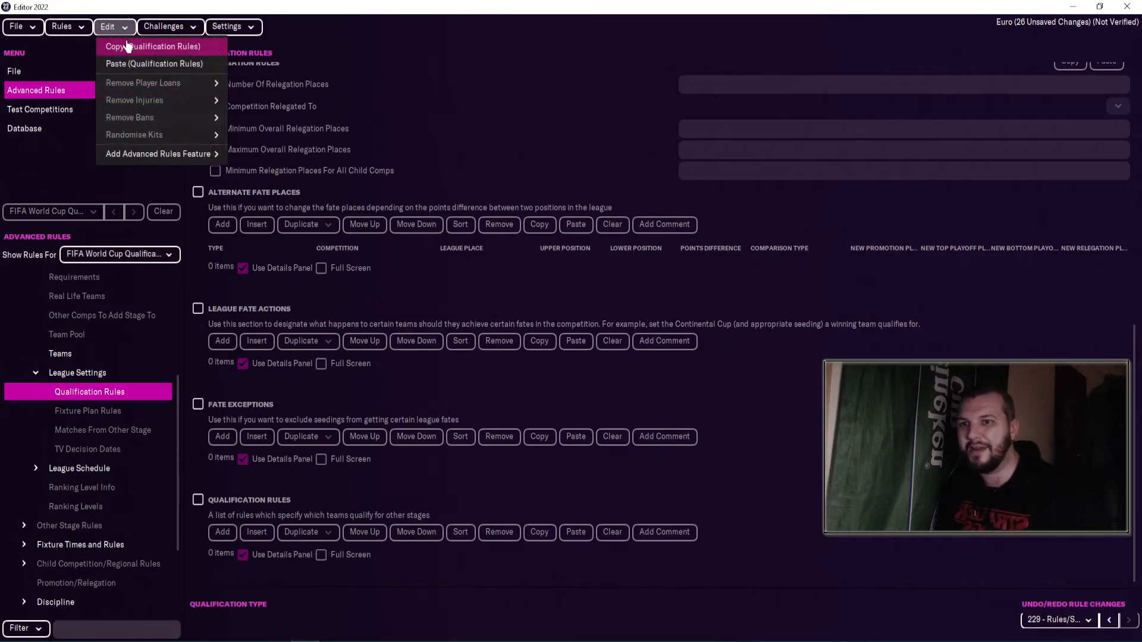
left_click(154, 64)
Step: Set the number of top places in the CONMEBOL qualification rule to 7
scroll(534, 323, "up", 3)
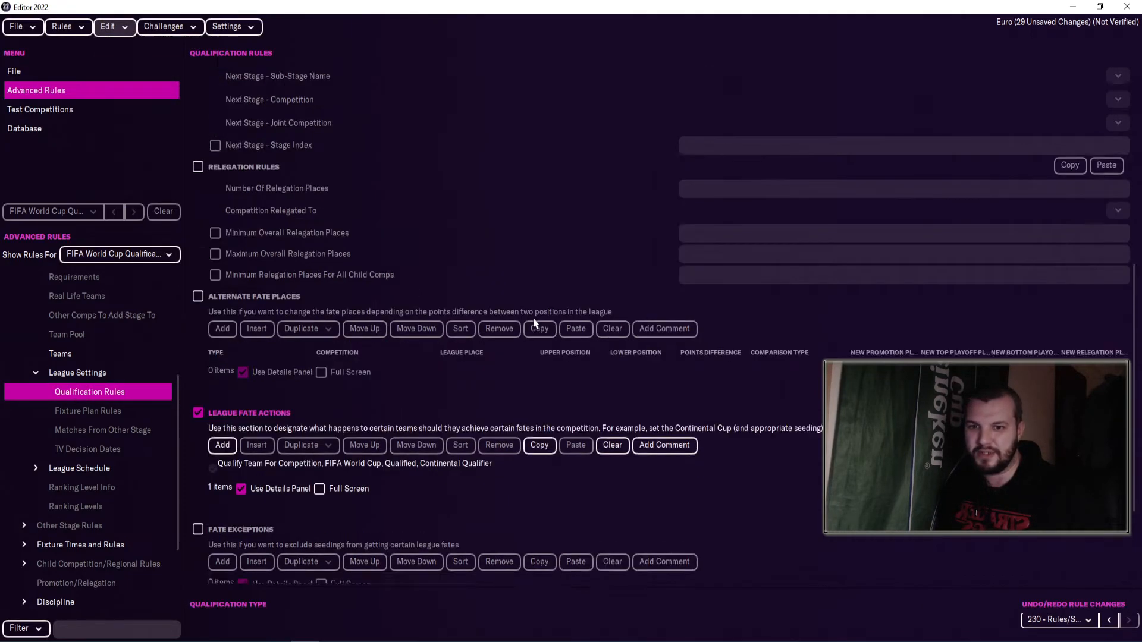
scroll(533, 323, "up", 3)
scroll(581, 258, "down", 6)
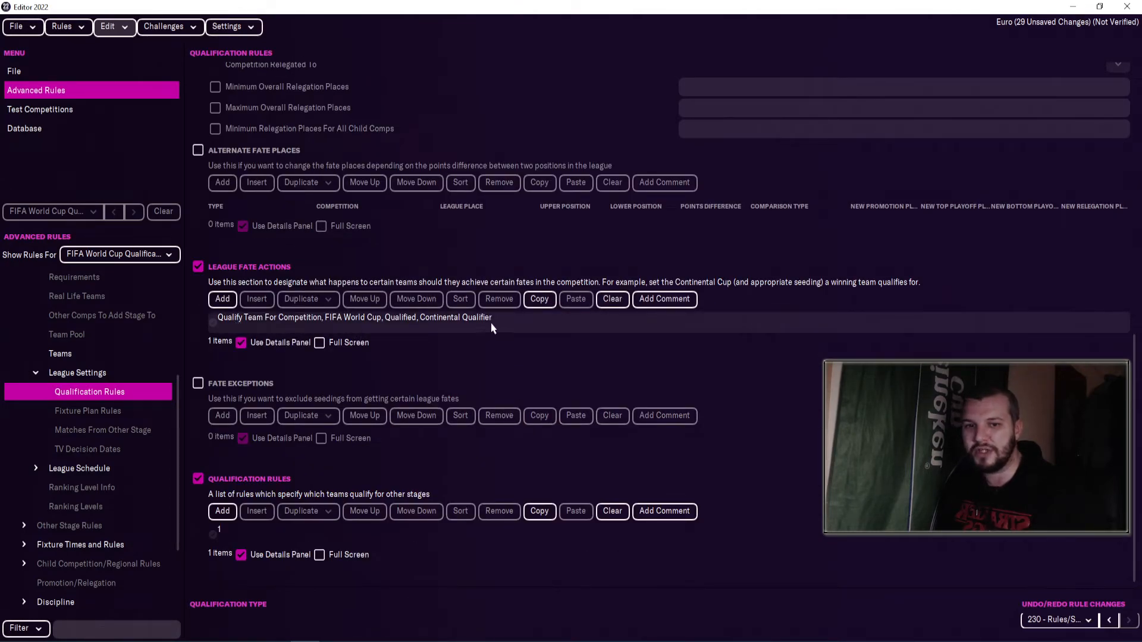
left_click(277, 530)
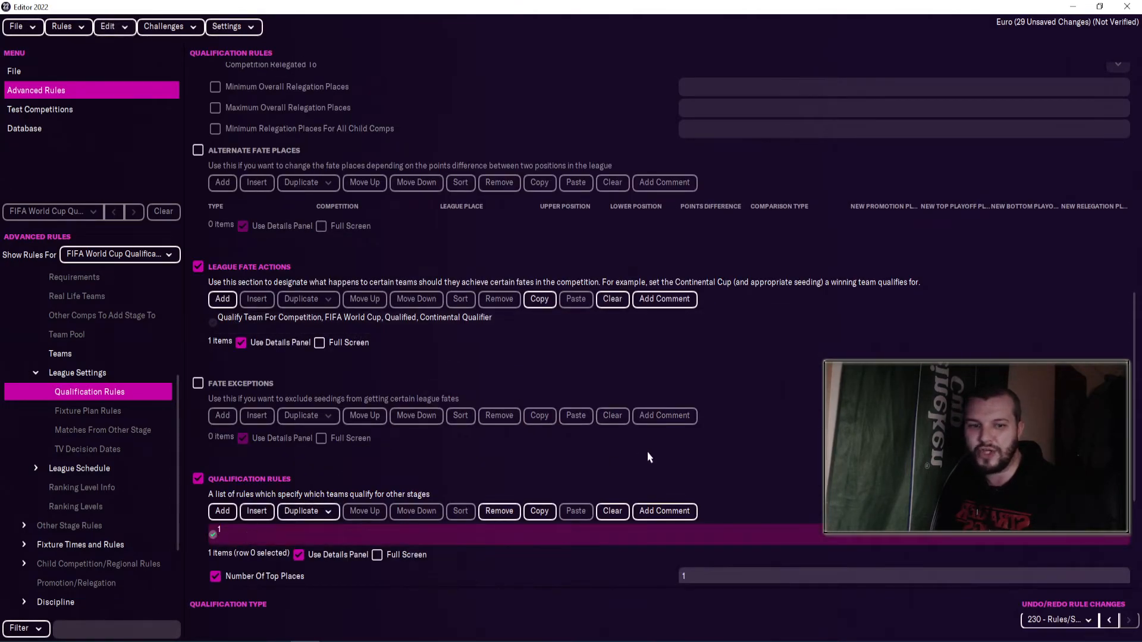
scroll(648, 457, "down", 3)
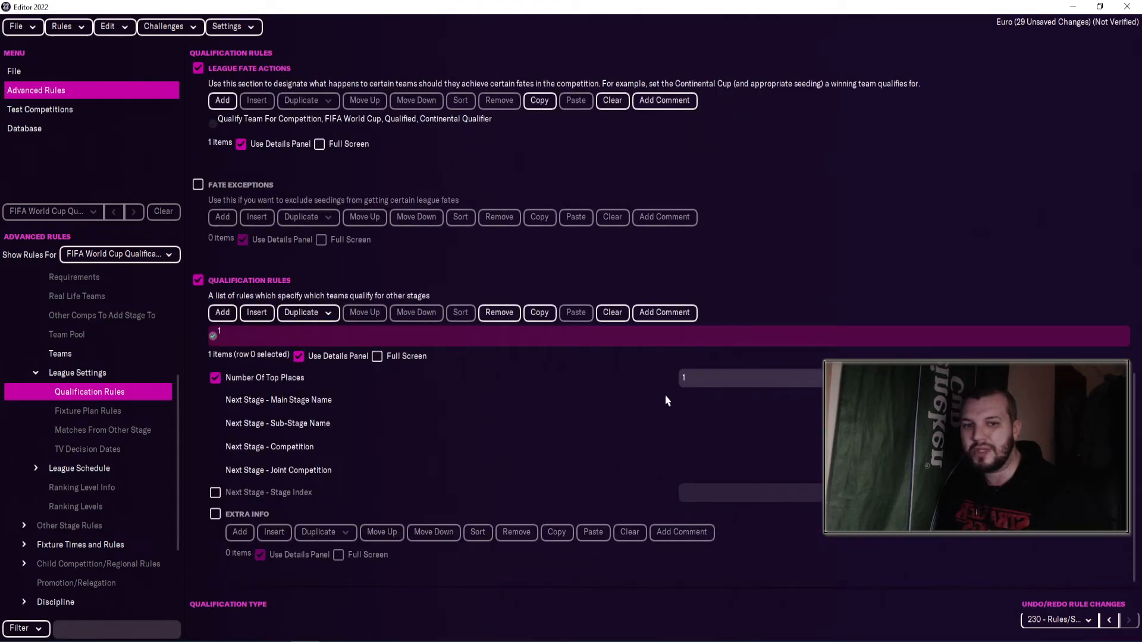
left_click(708, 381)
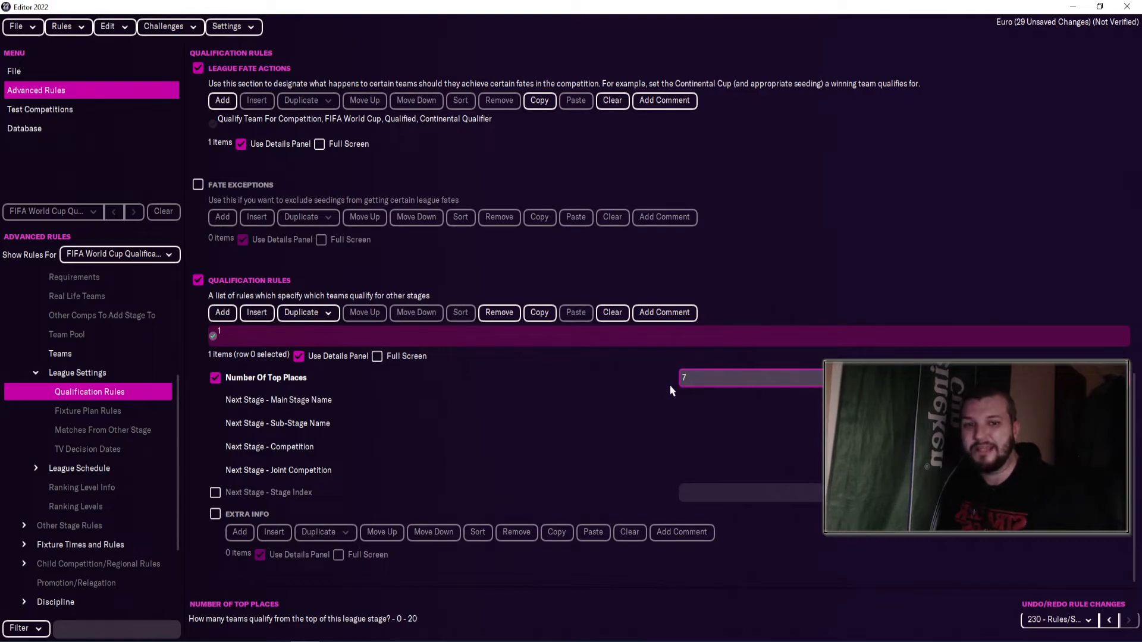
key("Return")
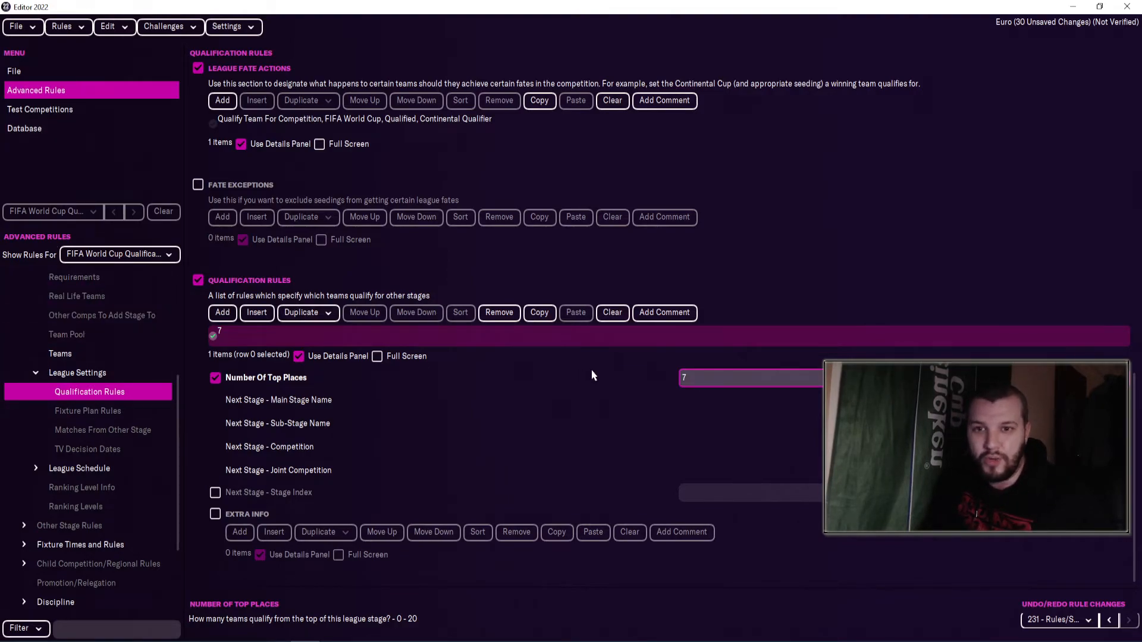
scroll(591, 376, "up", 3)
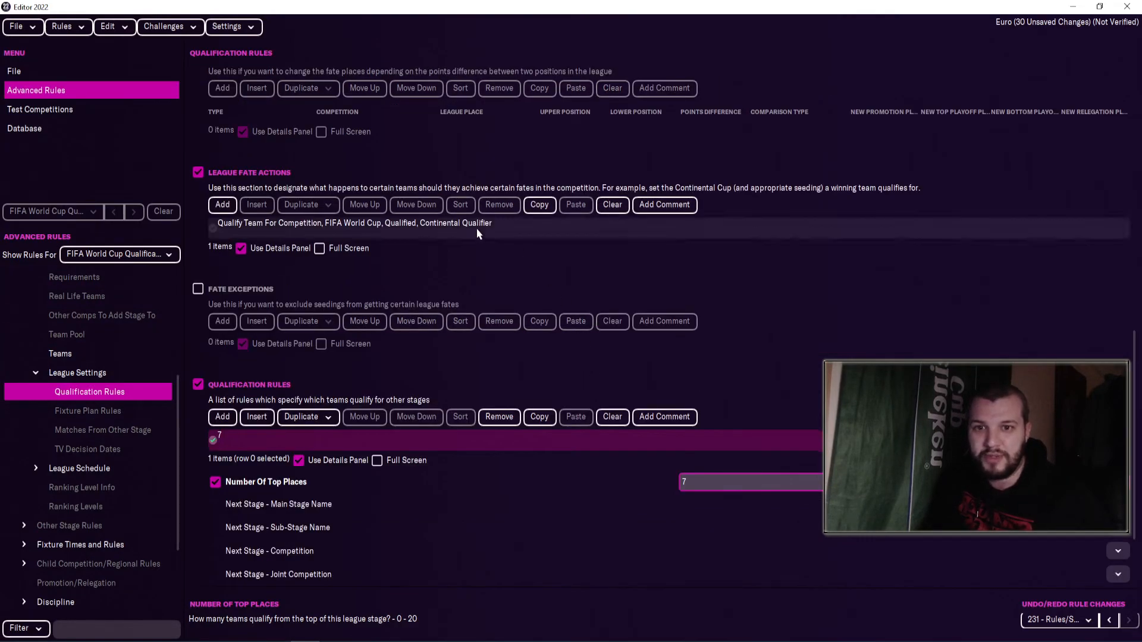
Step: Save the Euro rules file and verify its rules
left_click(17, 28)
left_click(81, 139)
left_click(657, 343)
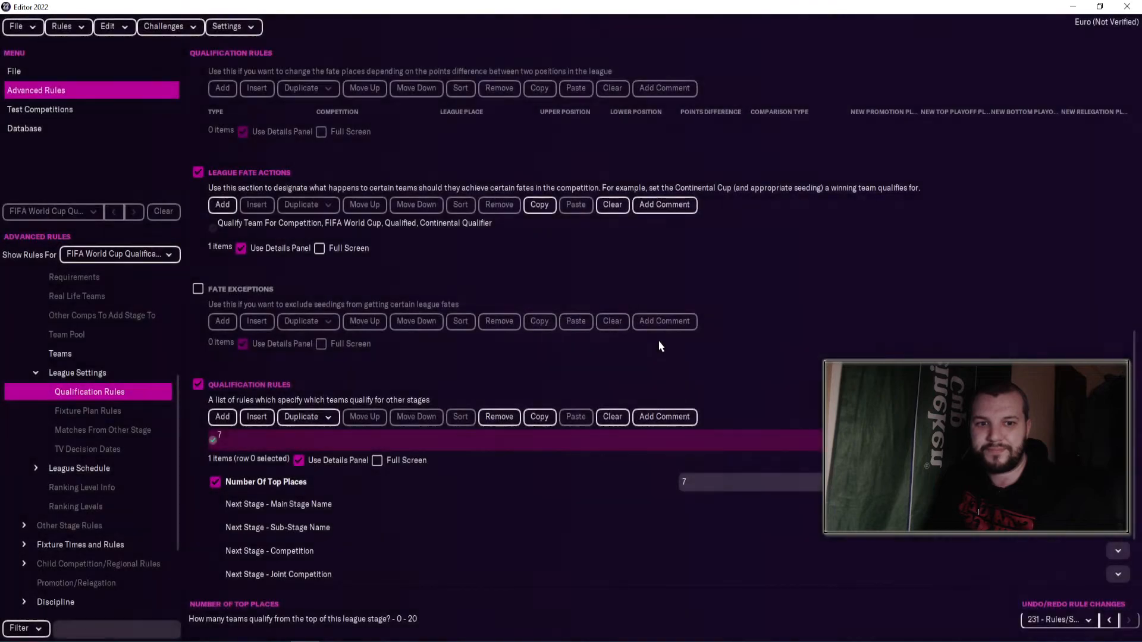
left_click(65, 27)
left_click(122, 138)
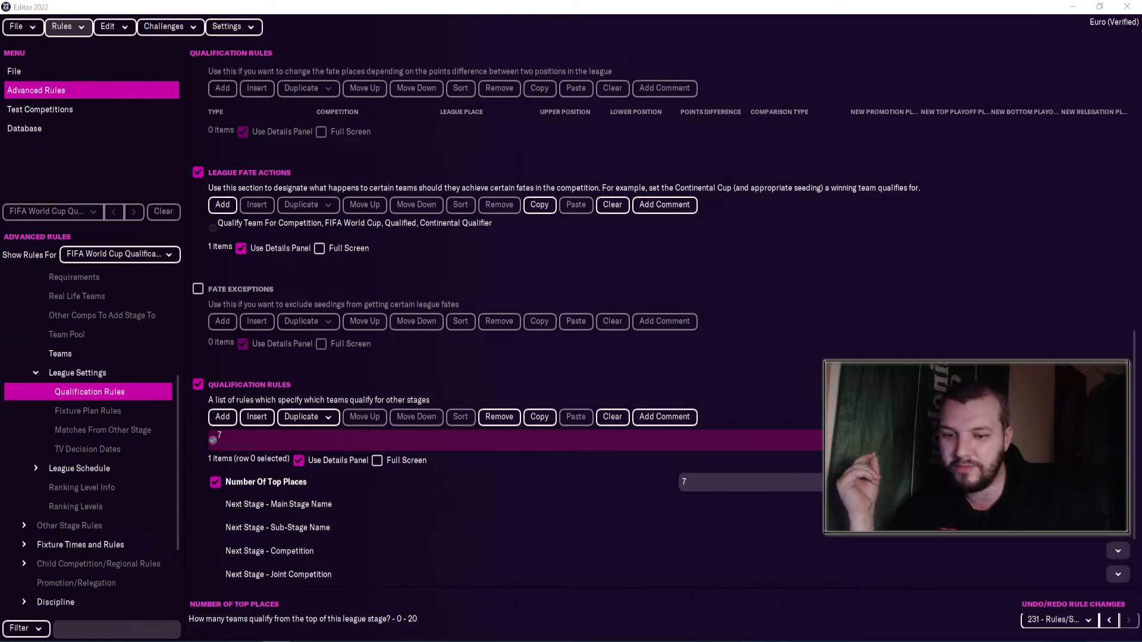
Step: Switch to Football Manager, skip the squad induction and show the fixtures of the Wales national team
mouse_move(333, 640)
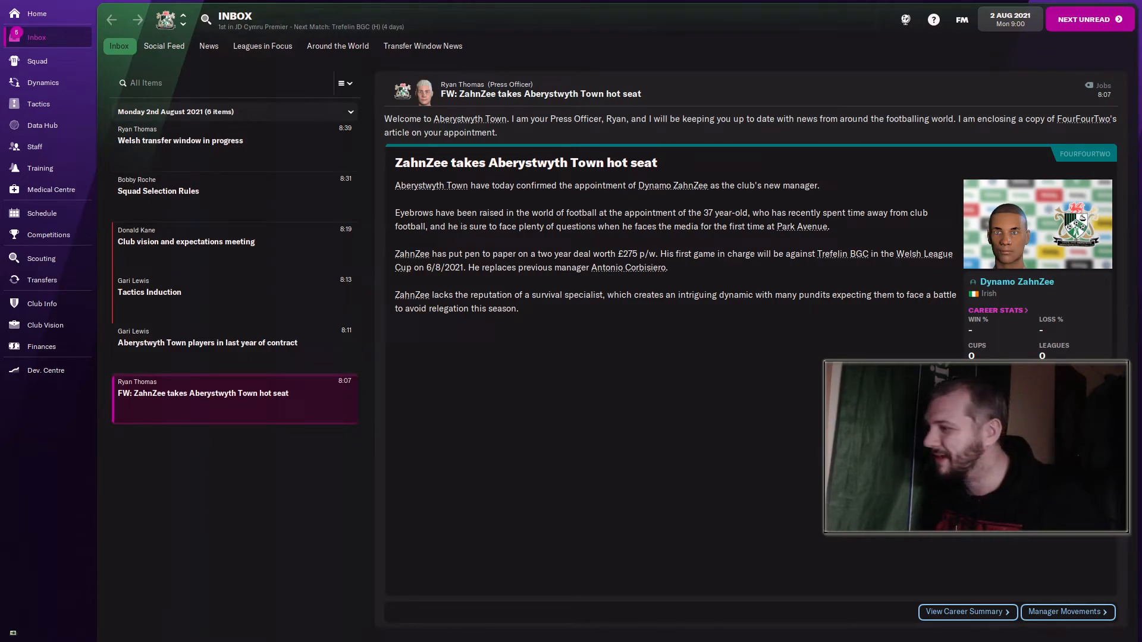
left_click(37, 61)
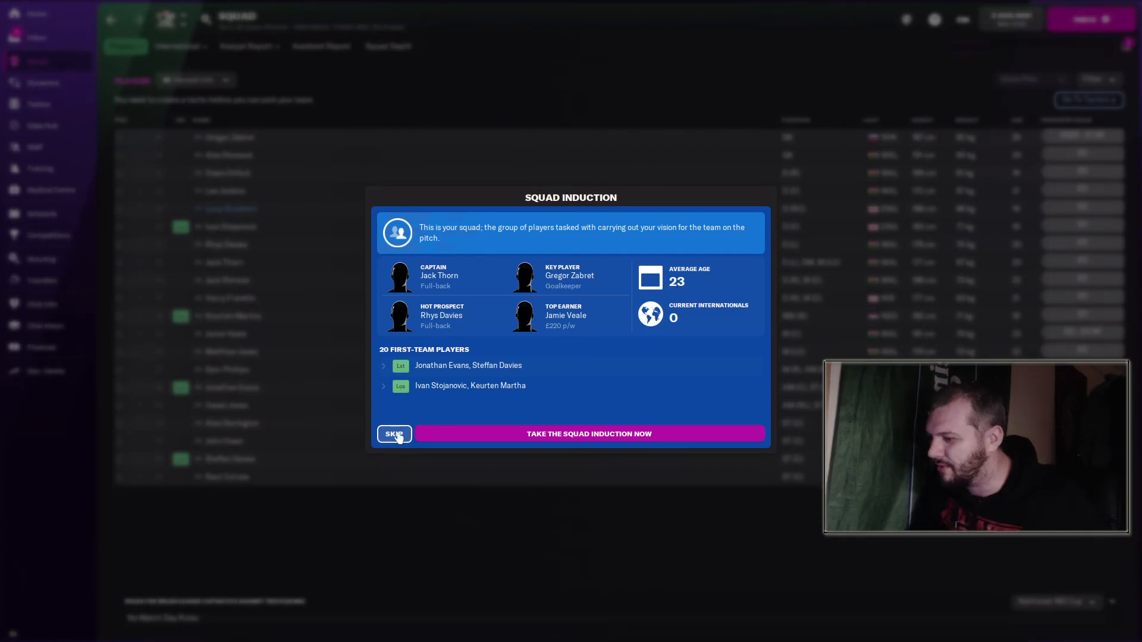
left_click(395, 436)
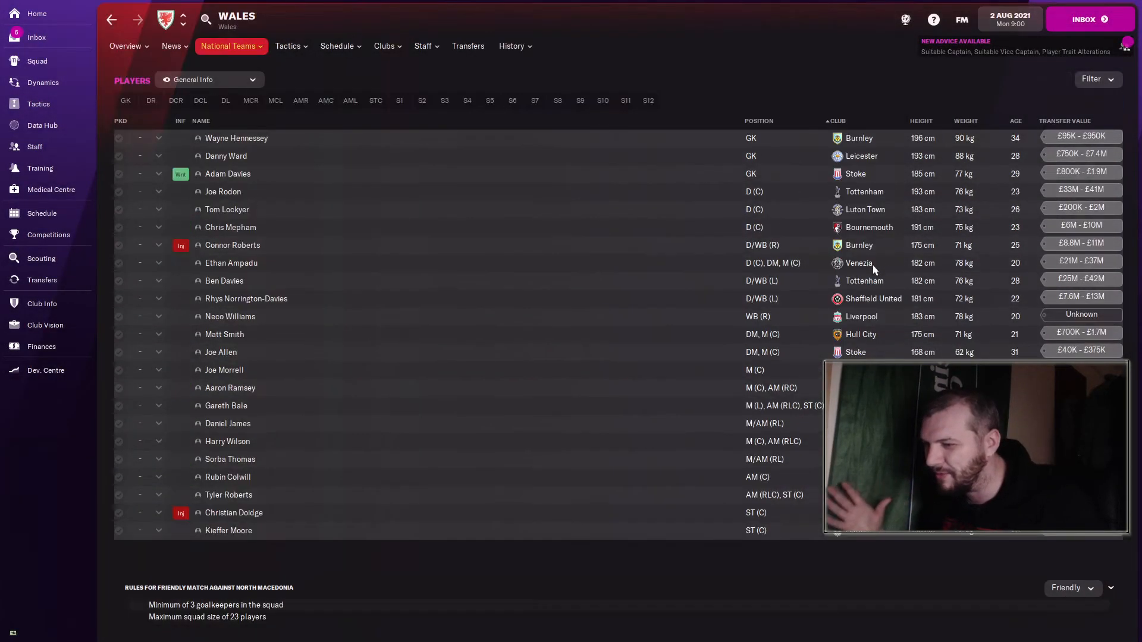
left_click(340, 69)
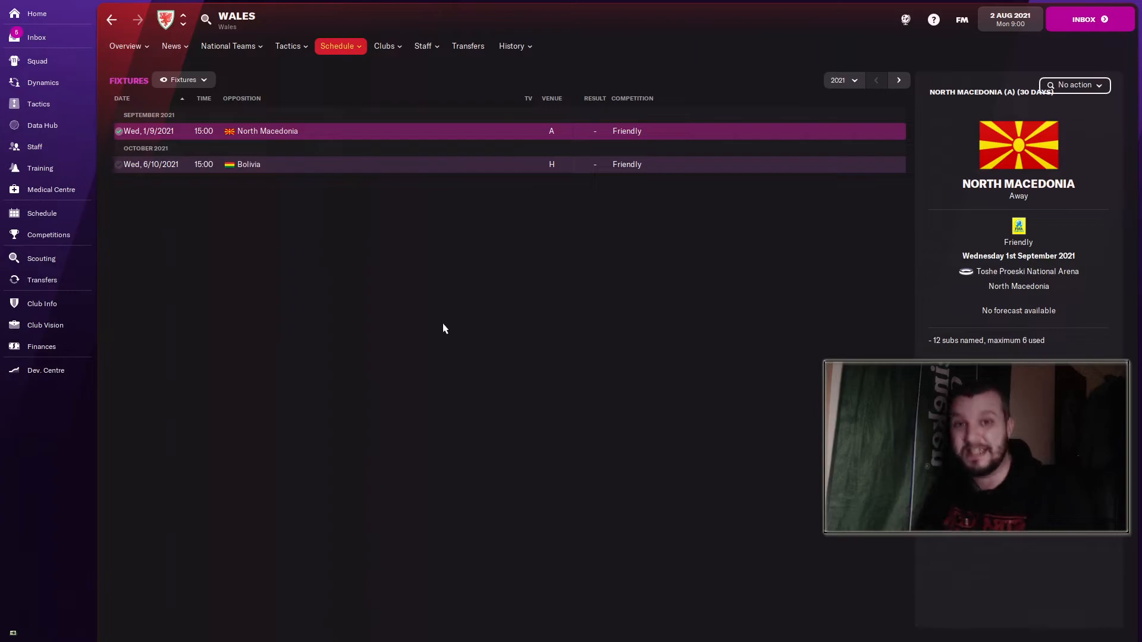
Step: Search for "fifa" and open FIFA World Cup Qualification - UEFA
left_click(352, 12)
type("fifa")
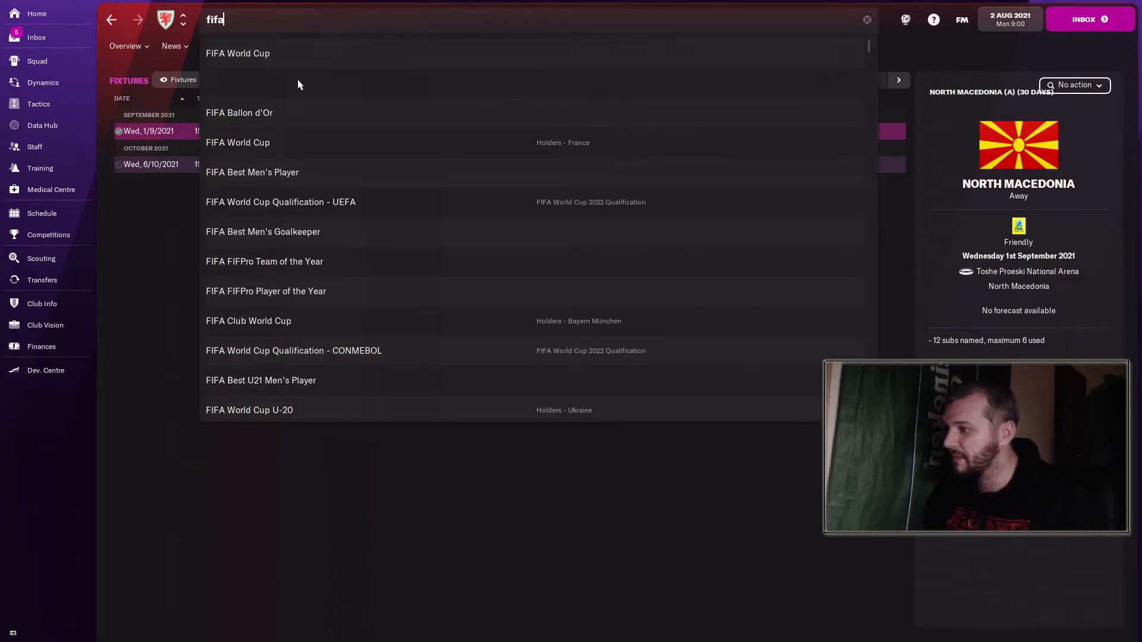
left_click(339, 203)
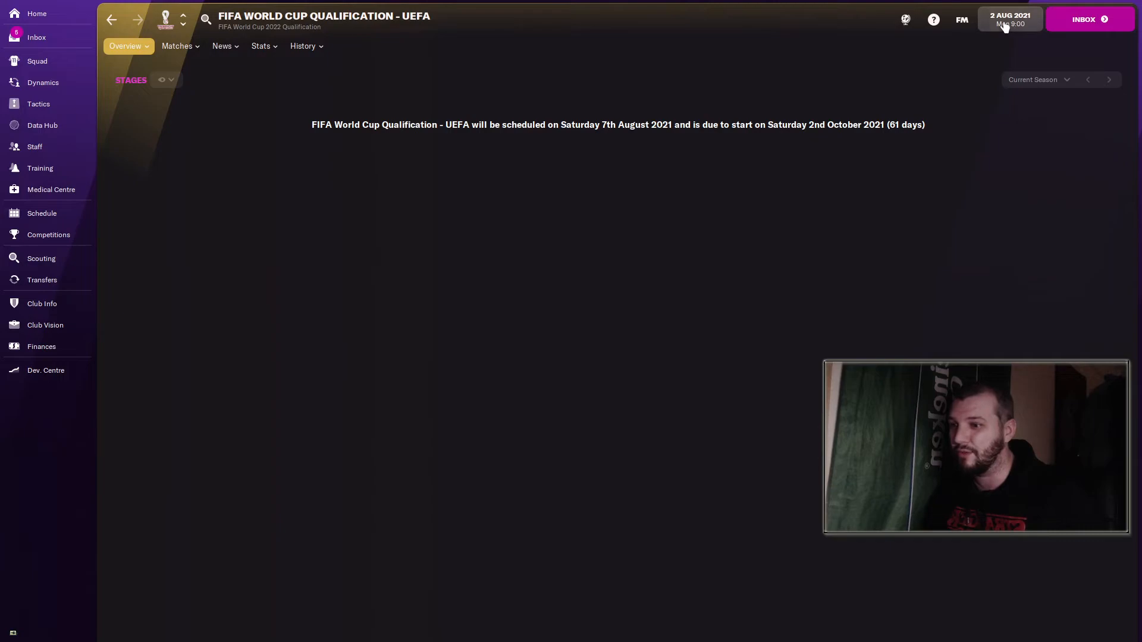
Step: Go on holiday with 7th August 2021 as the return date
mouse_move(1005, 21)
left_click(732, 84)
left_click(717, 140)
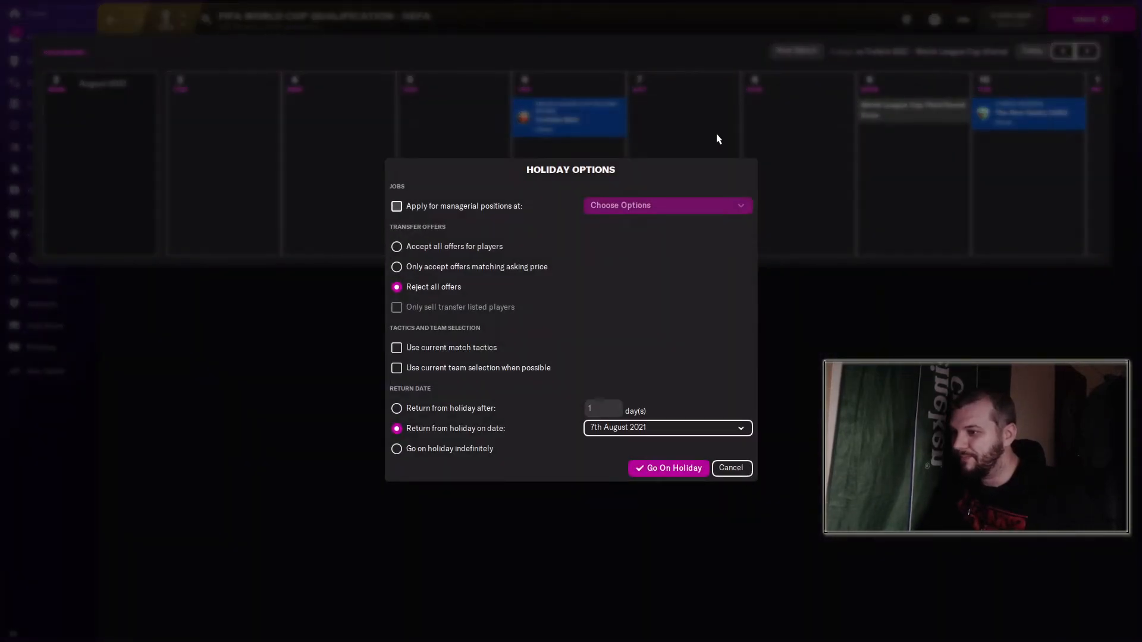
left_click(697, 473)
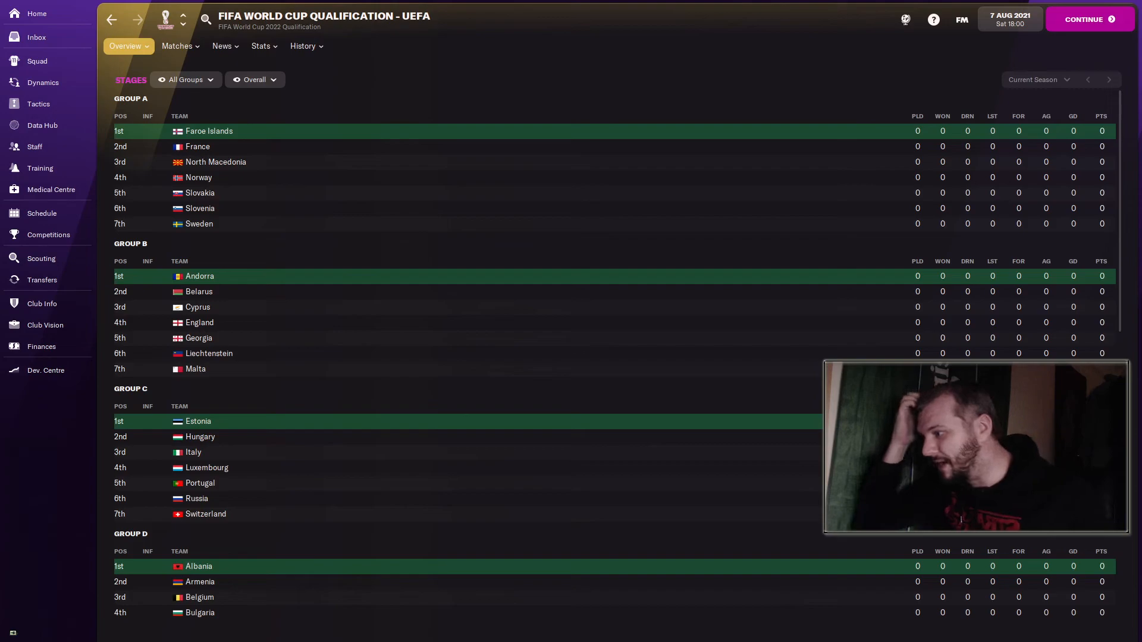
Step: Look through the drawn groups A to H of the UEFA World Cup qualification and their qualifying places
left_click(186, 79)
left_click(361, 220)
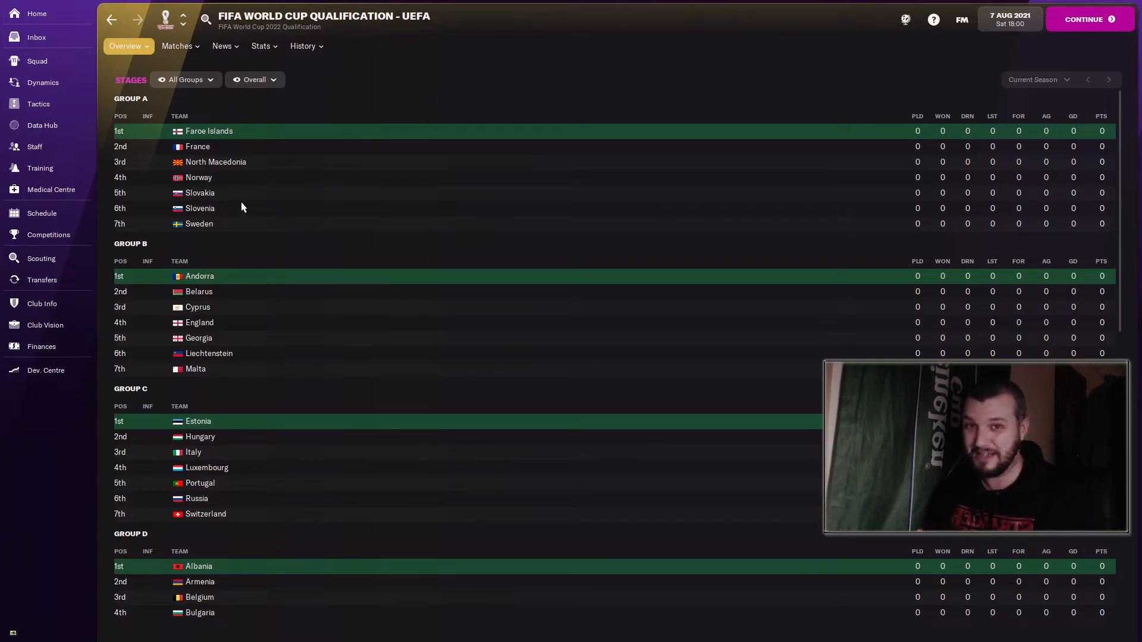
scroll(260, 254, "down", 5)
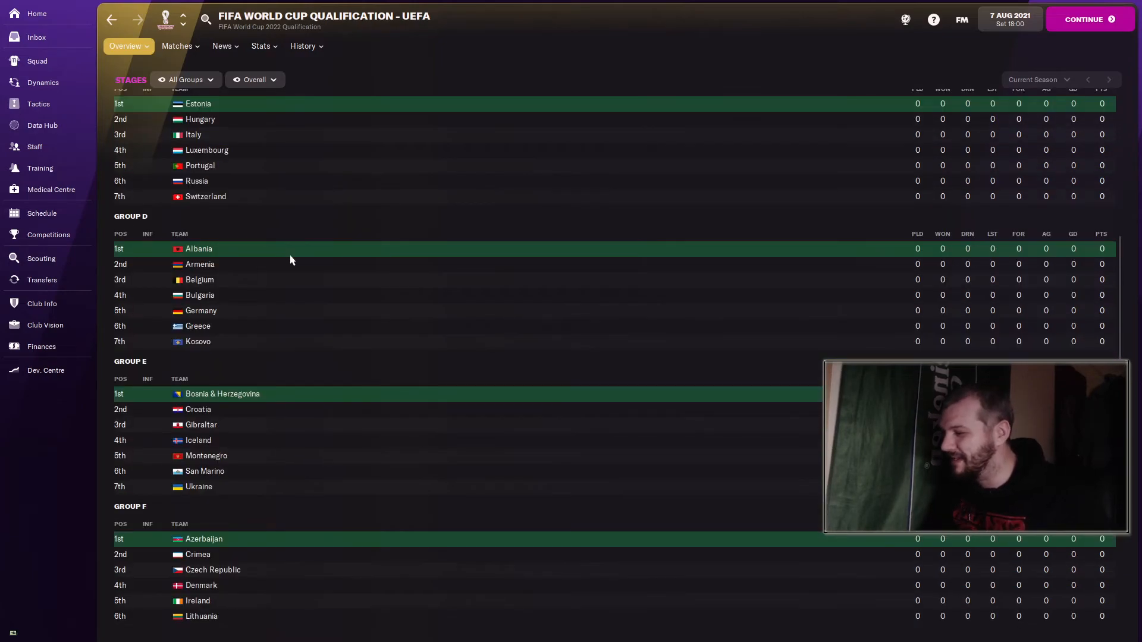
scroll(291, 260, "down", 5)
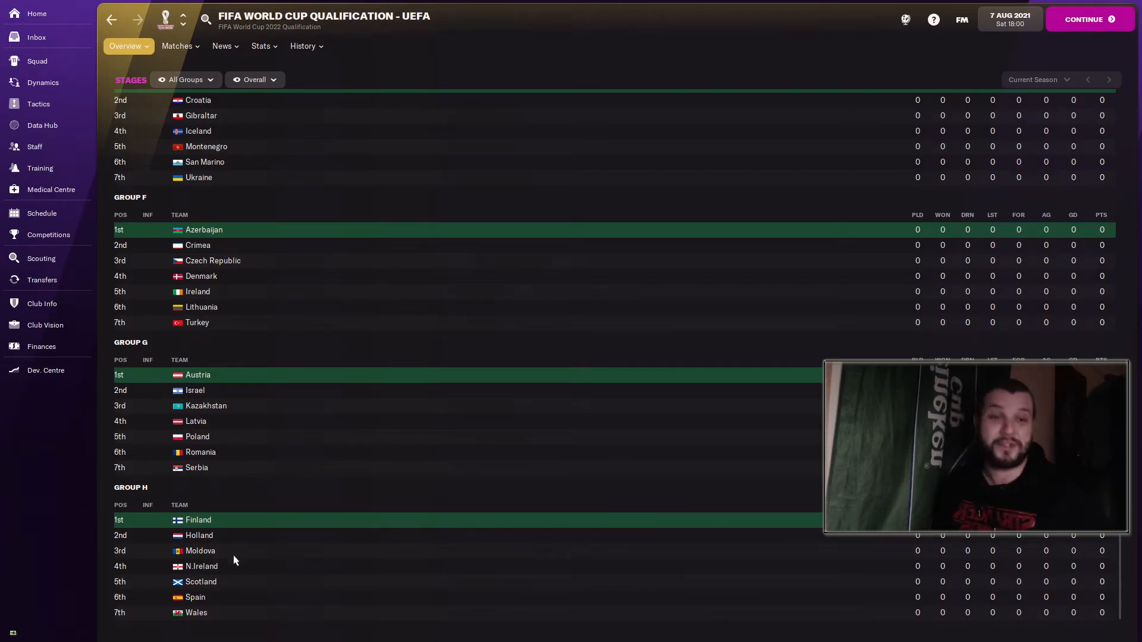
scroll(398, 321, "up", 10)
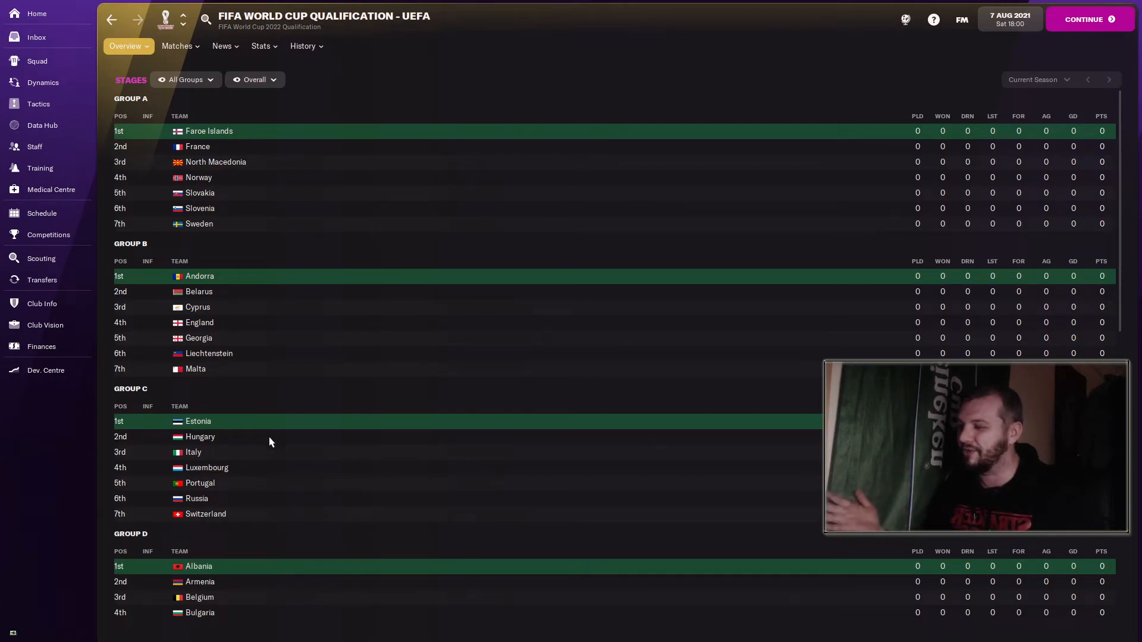
Step: Search for "fifa" and open the league table of FIFA World Cup Qualification - CONMEBOL
left_click(465, 22)
type("fifa")
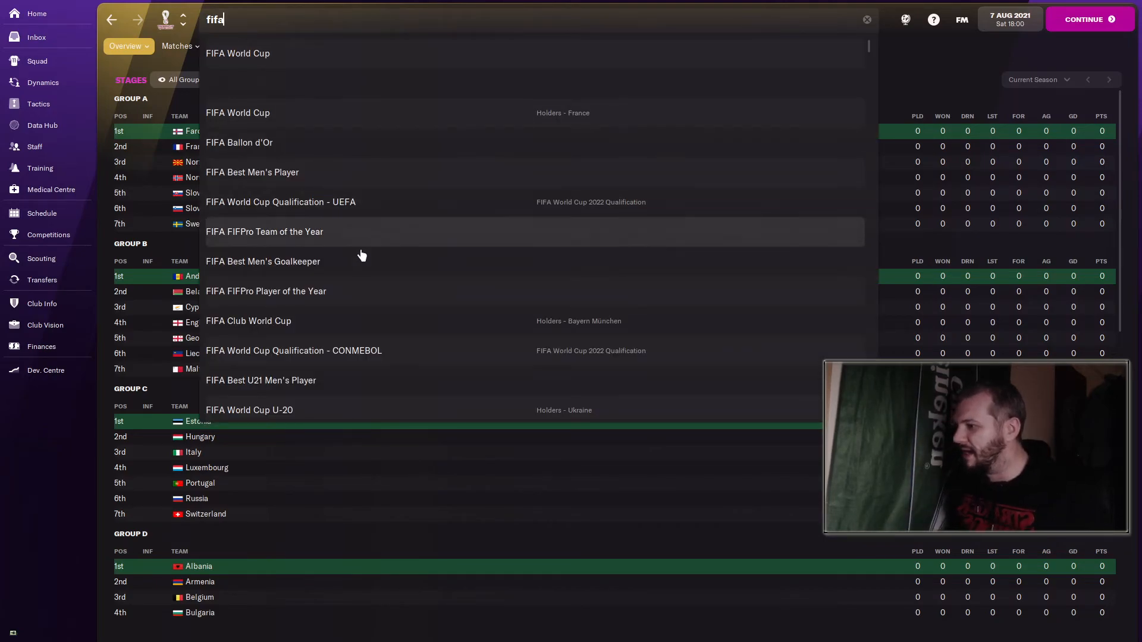
left_click(353, 356)
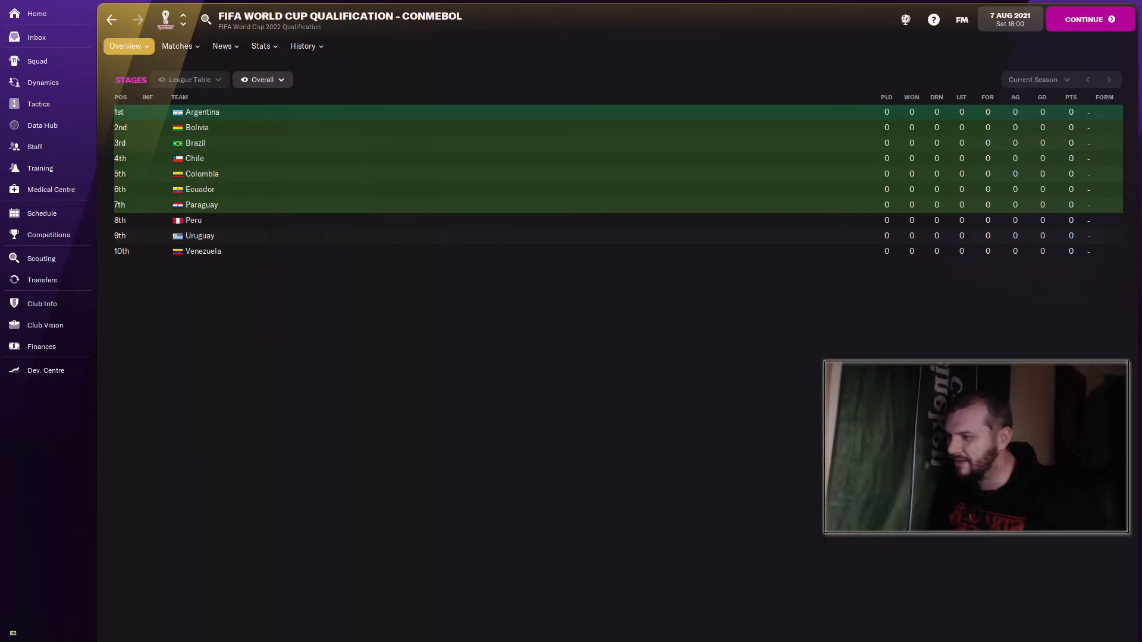
Step: Switch to the editor and set the number of top places in the CONMEBOL qualification rule to 8
key("alt+Tab")
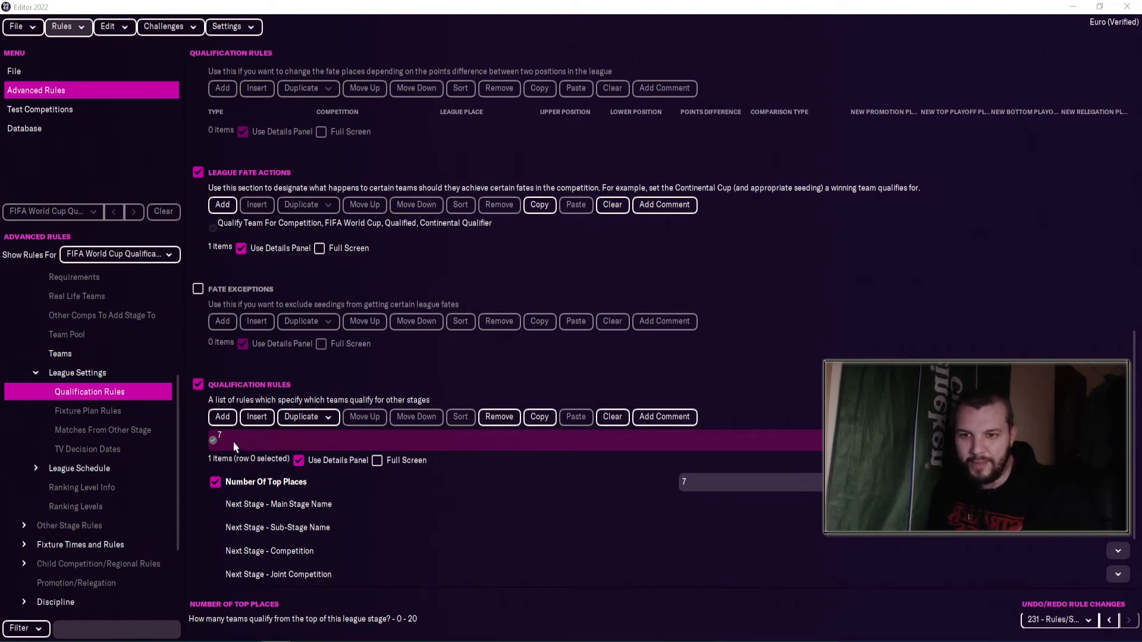
left_click(712, 485)
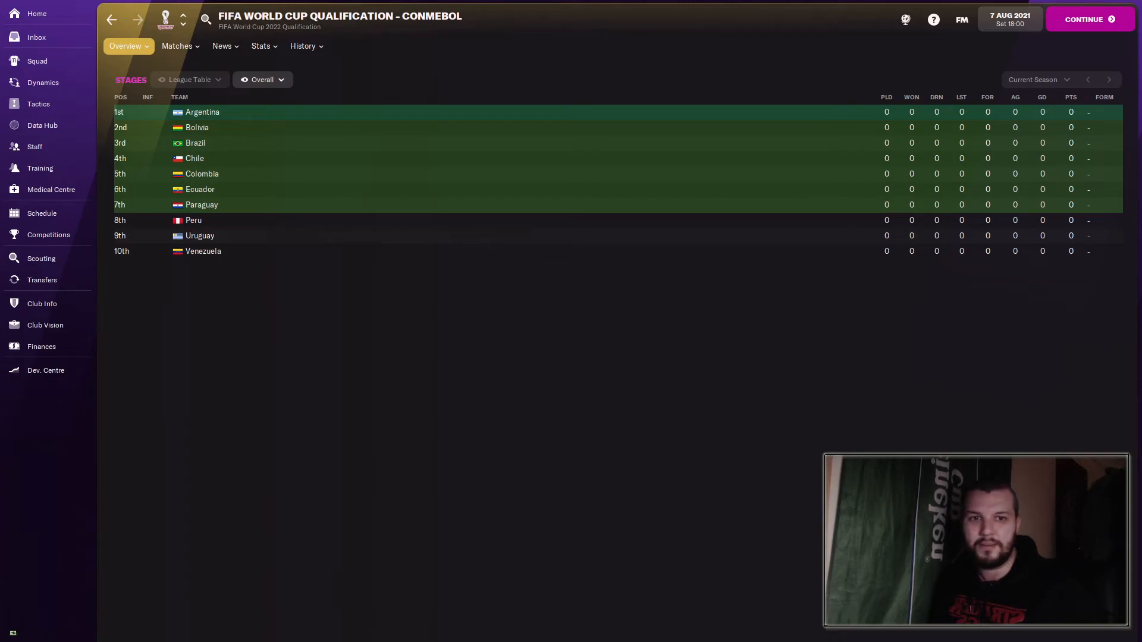
Step: Switch to Football Manager and show the competition rules of the CONMEBOL qualification, including its World Cup qualifying positions
left_click(138, 47)
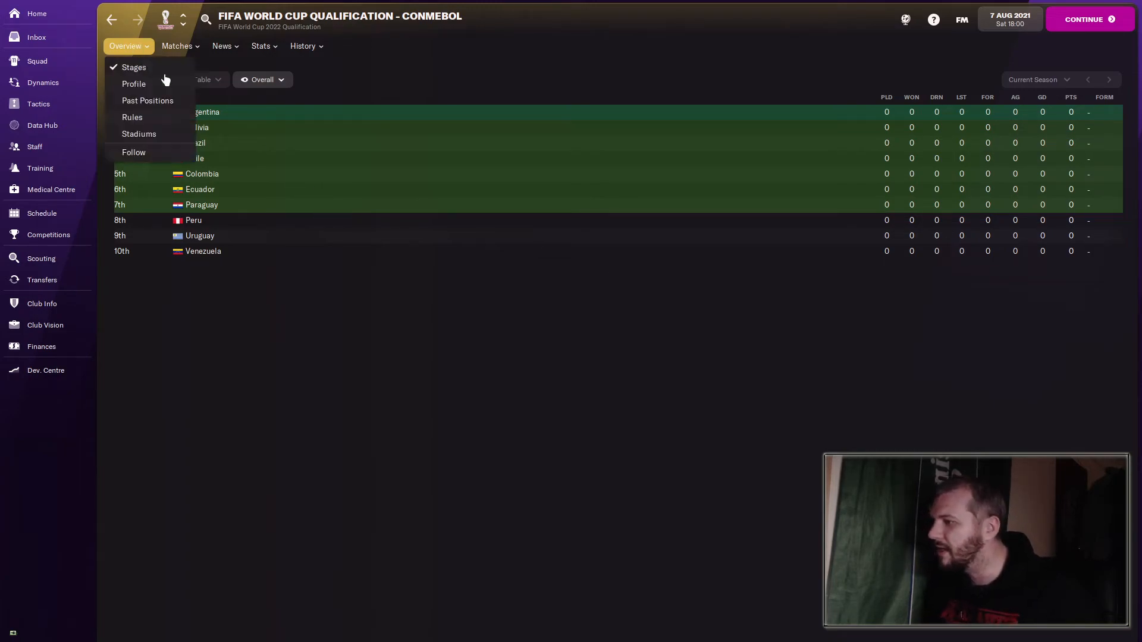
mouse_move(144, 54)
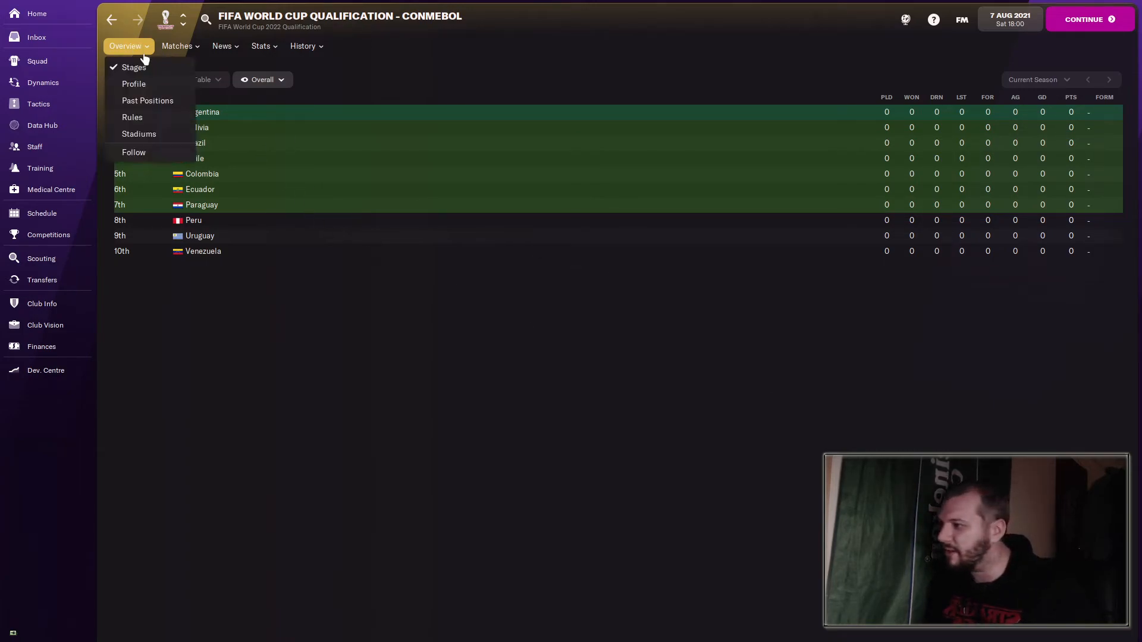
left_click(145, 119)
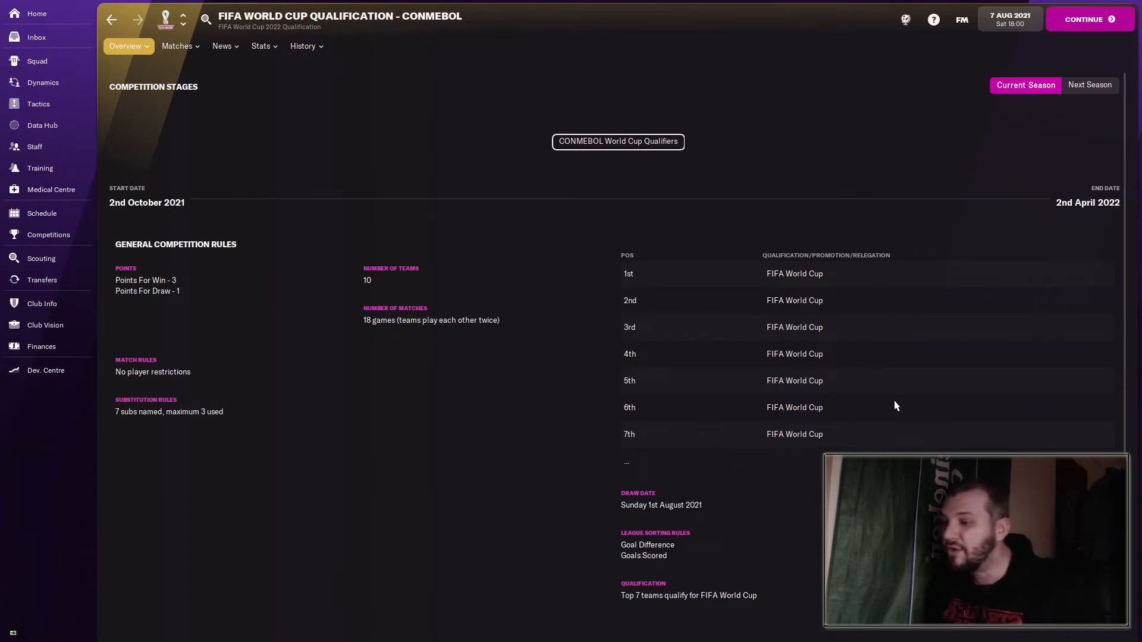
mouse_move(161, 51)
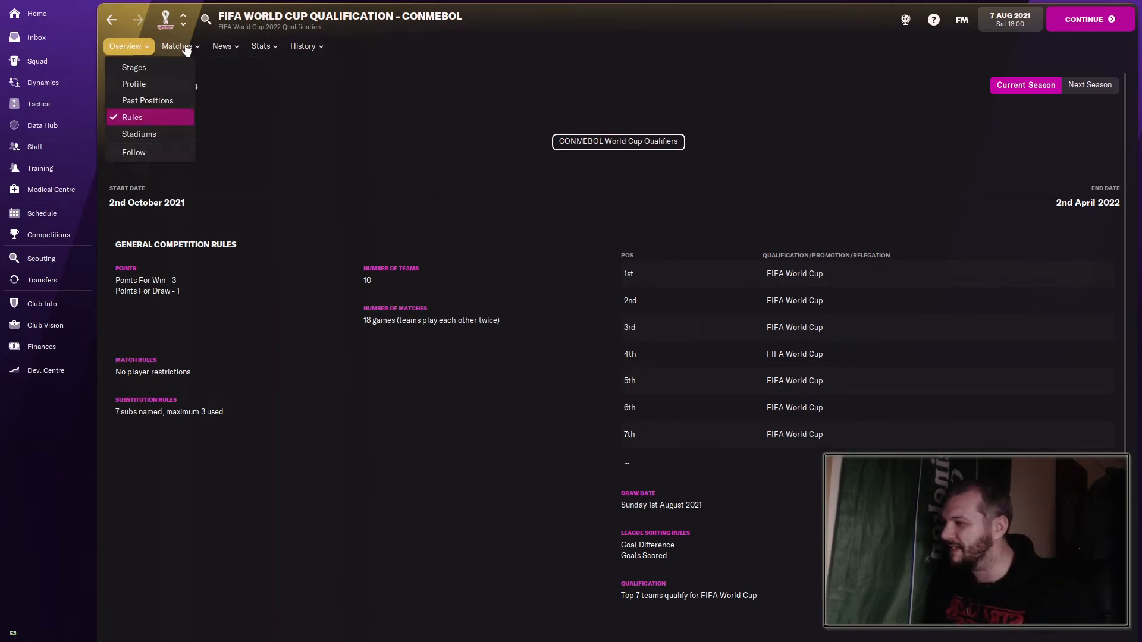
Step: Return to the UEFA World Cup qualification and show its competition rules
left_click(111, 20)
left_click(111, 21)
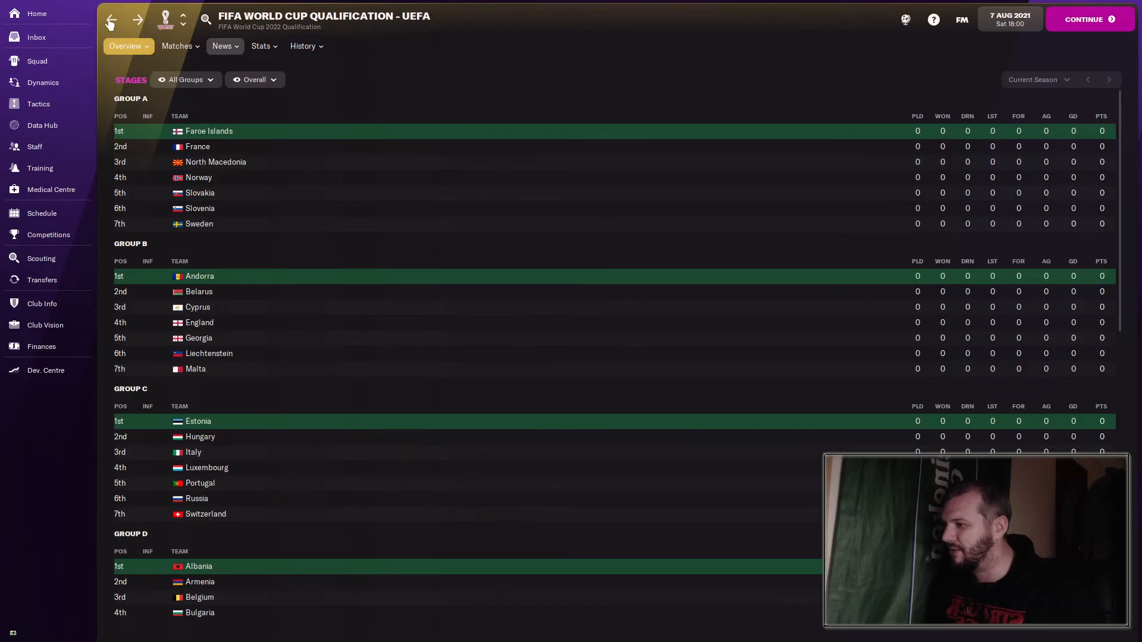
mouse_move(128, 47)
left_click(140, 131)
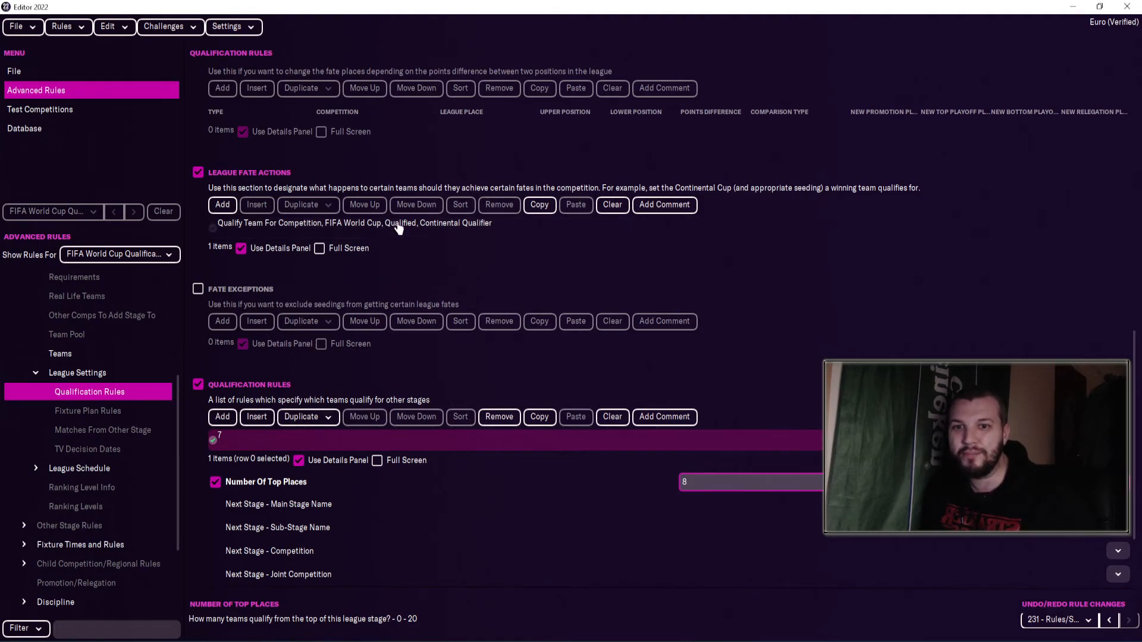
Step: Switch to the editor and review the CONMEBOL league fate action's settings together with its qualification rule
left_click(399, 224)
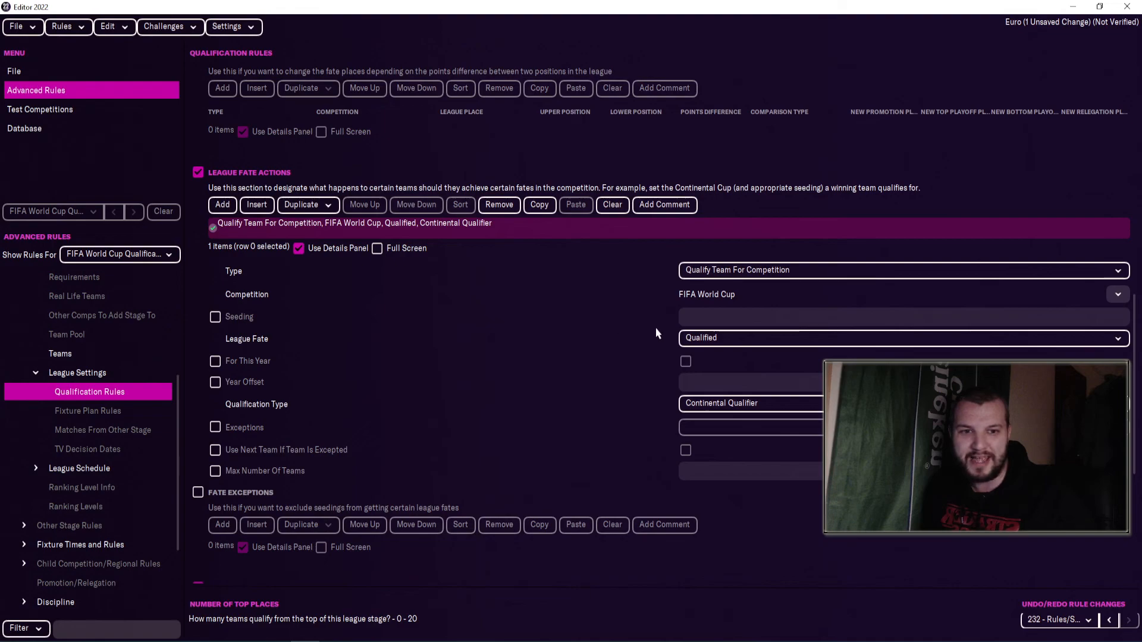
scroll(452, 381, "down", 5)
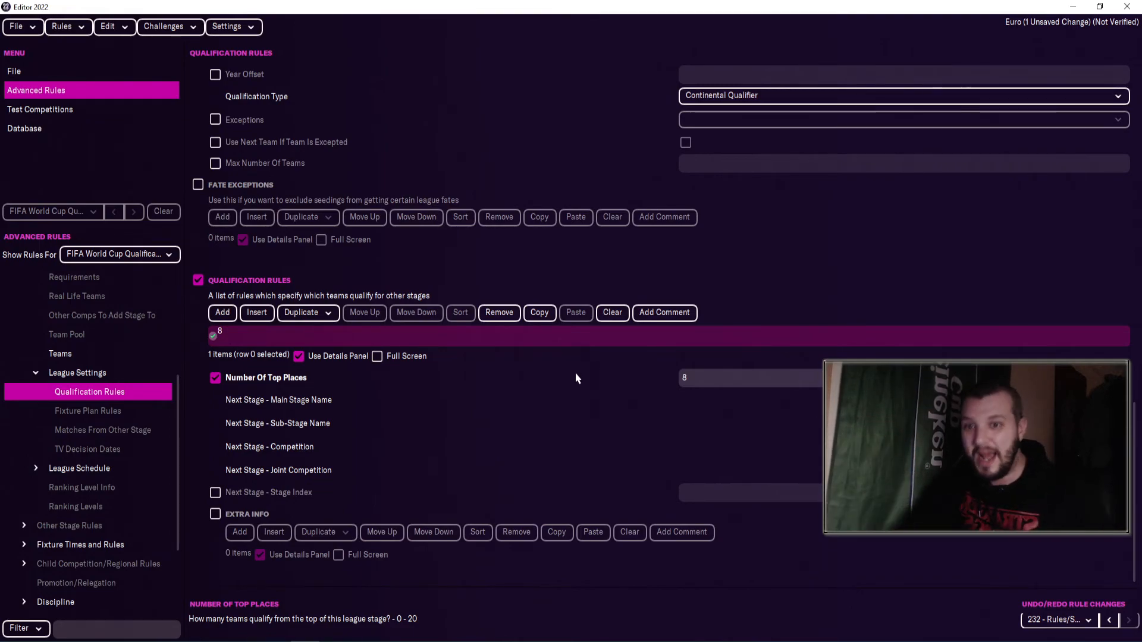
scroll(576, 379, "up", 5)
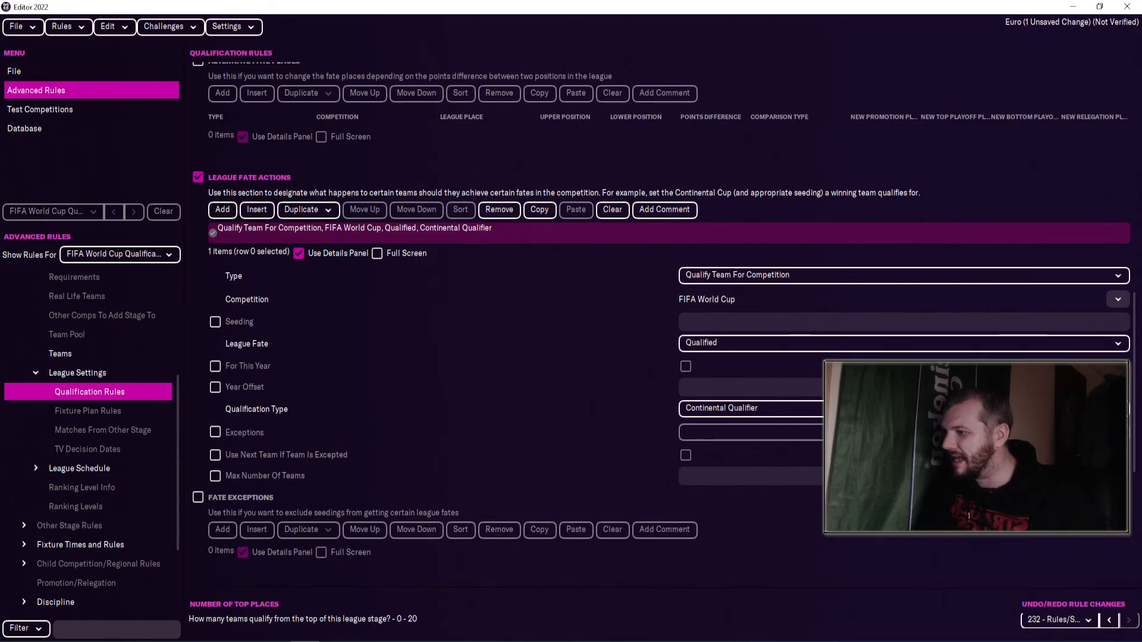
Step: Return to Football Manager, search for "fifa" again and choose FIFA World Cup Qualification - CONMEBOL
key("alt+Tab")
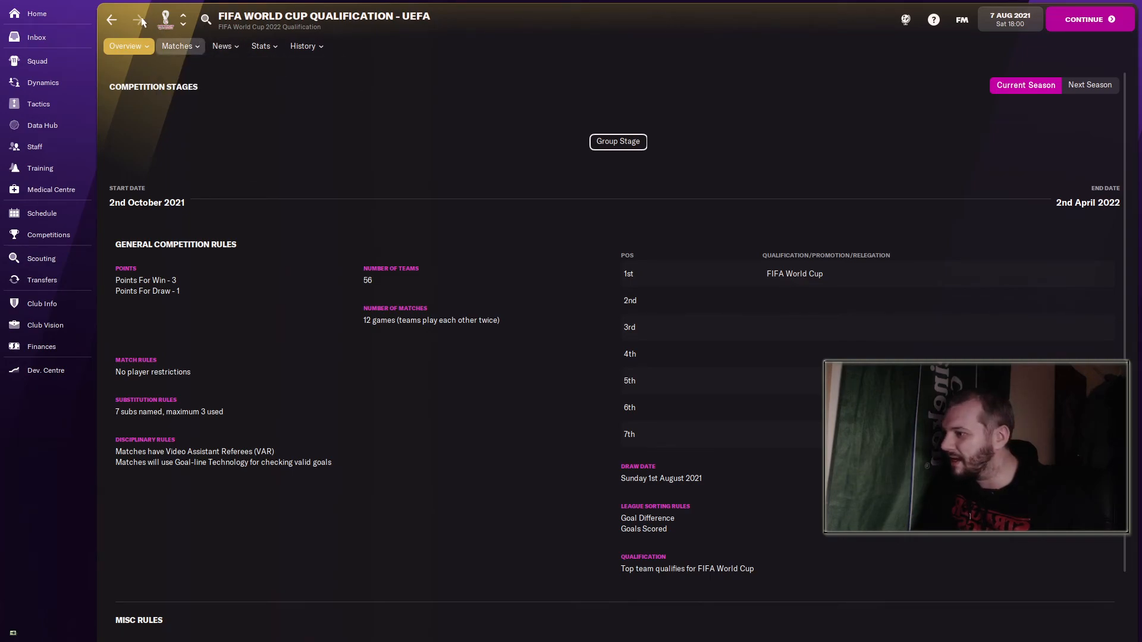
left_click(110, 19)
left_click(109, 20)
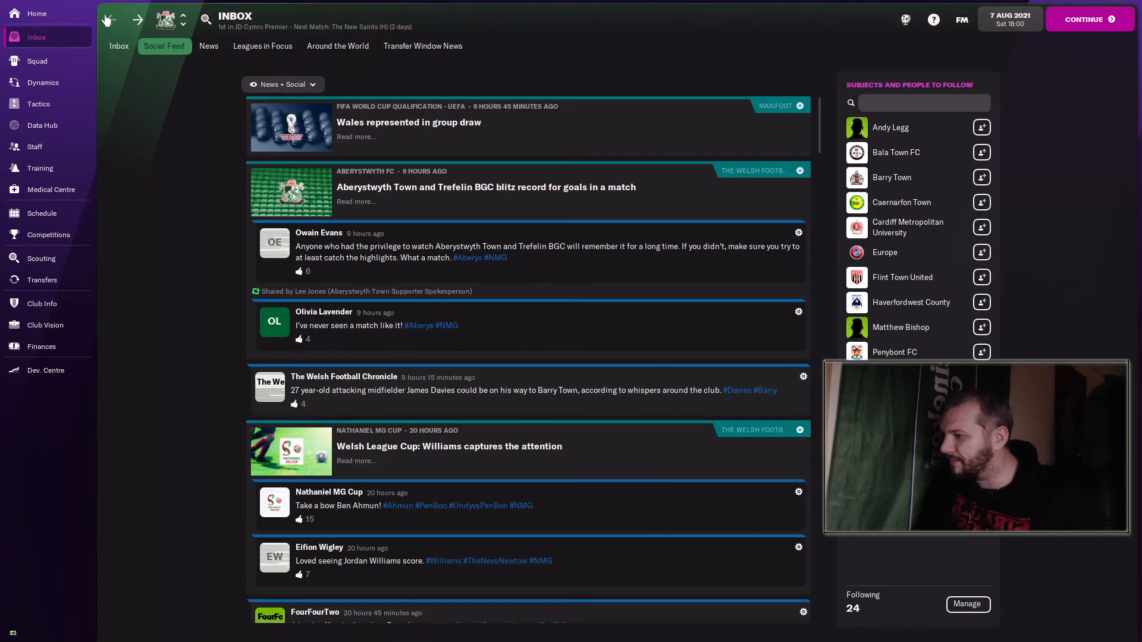
left_click(137, 20)
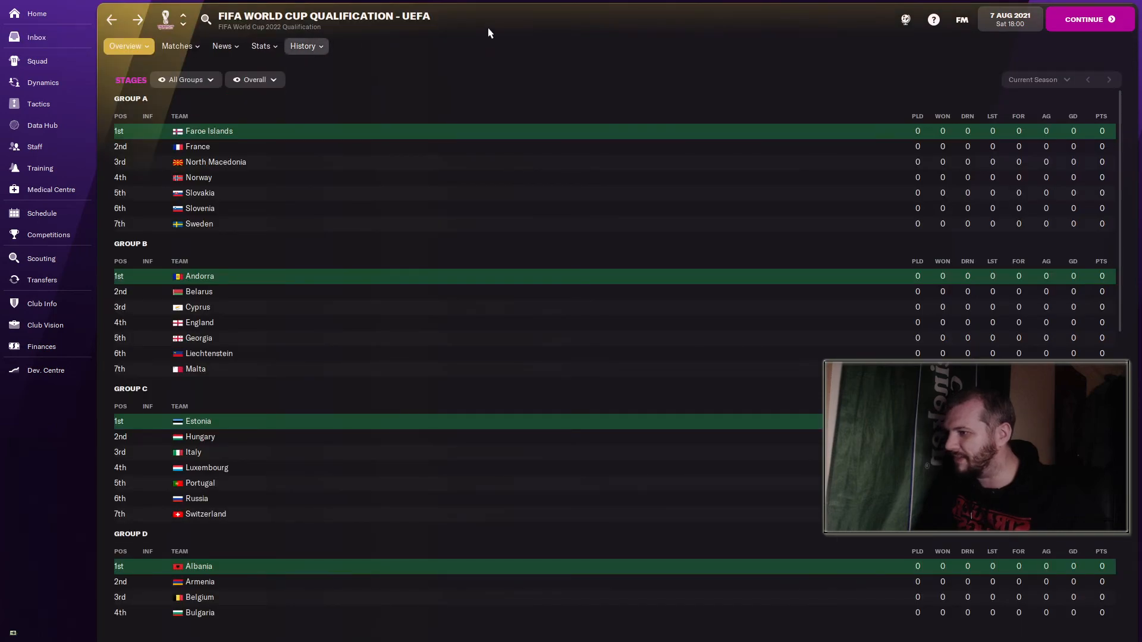
left_click(489, 31)
type("fifa")
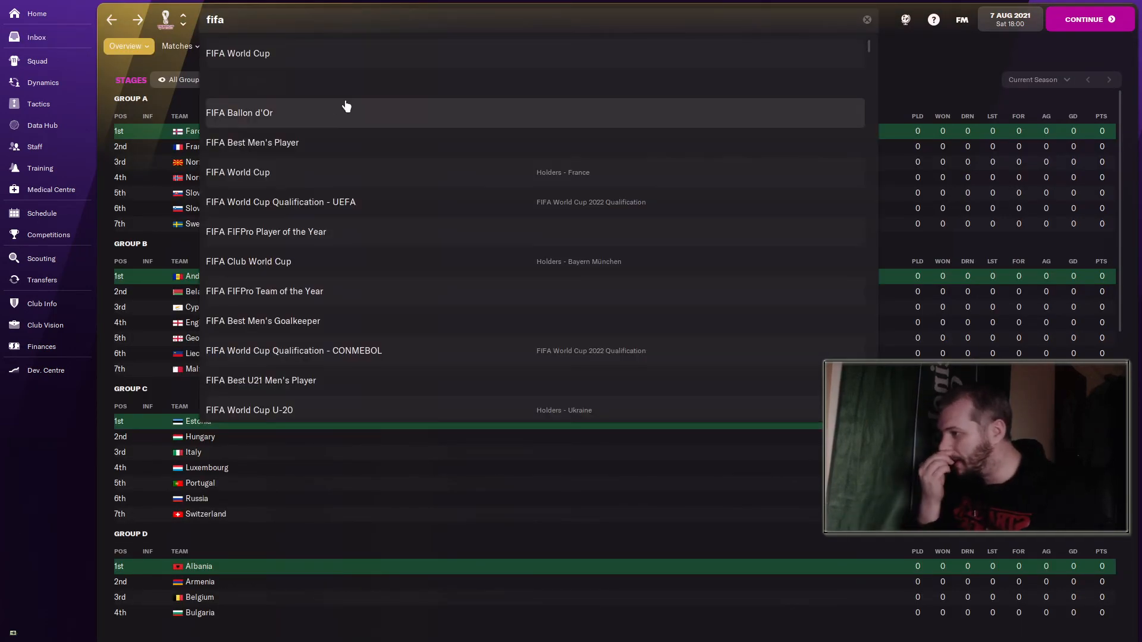
left_click(334, 351)
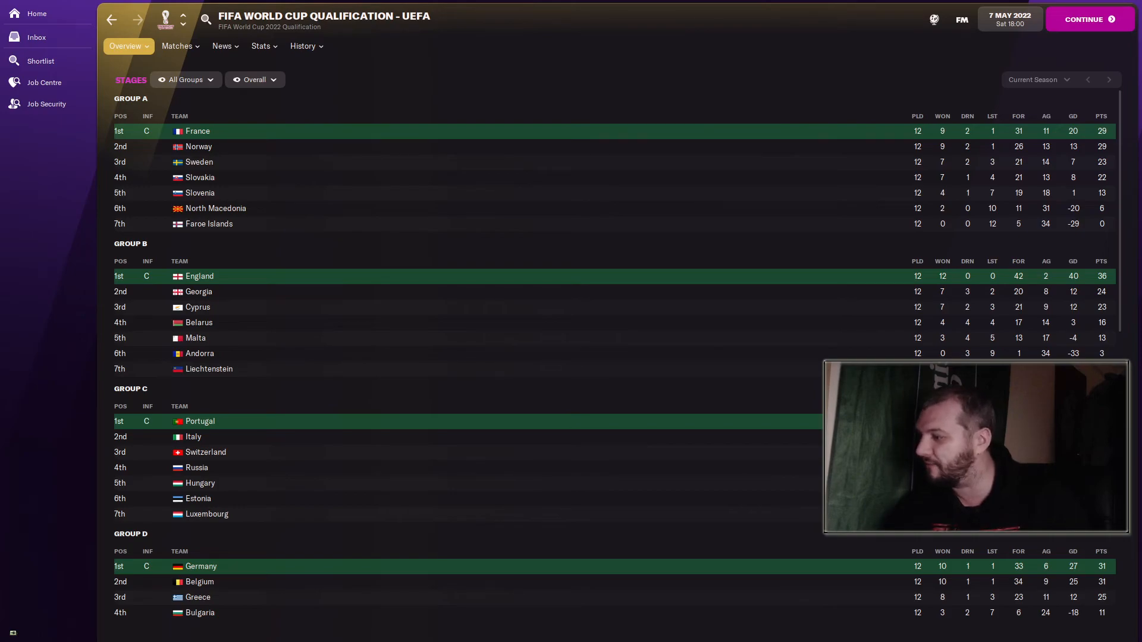
Step: Examine the completed UEFA qualification tables through Group H for the group winners
scroll(612, 357, "down", 6)
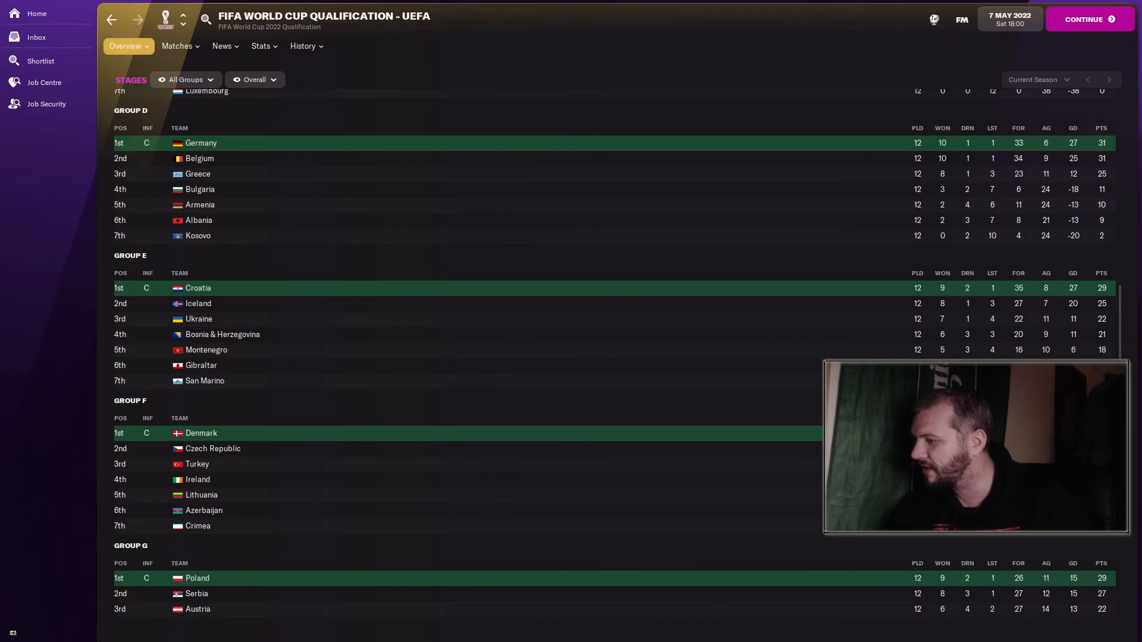
scroll(612, 356, "down", 3)
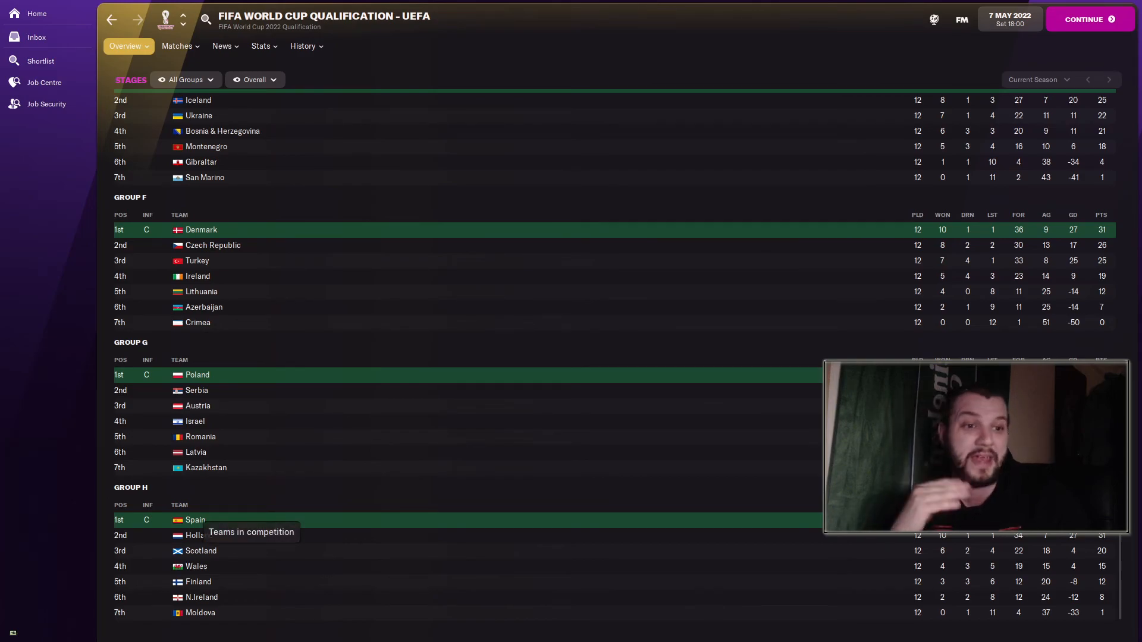
Step: Search for "fifa" and show the FIFA World Cup Qualification - CONMEBOL league table
left_click(452, 20)
type("fifa")
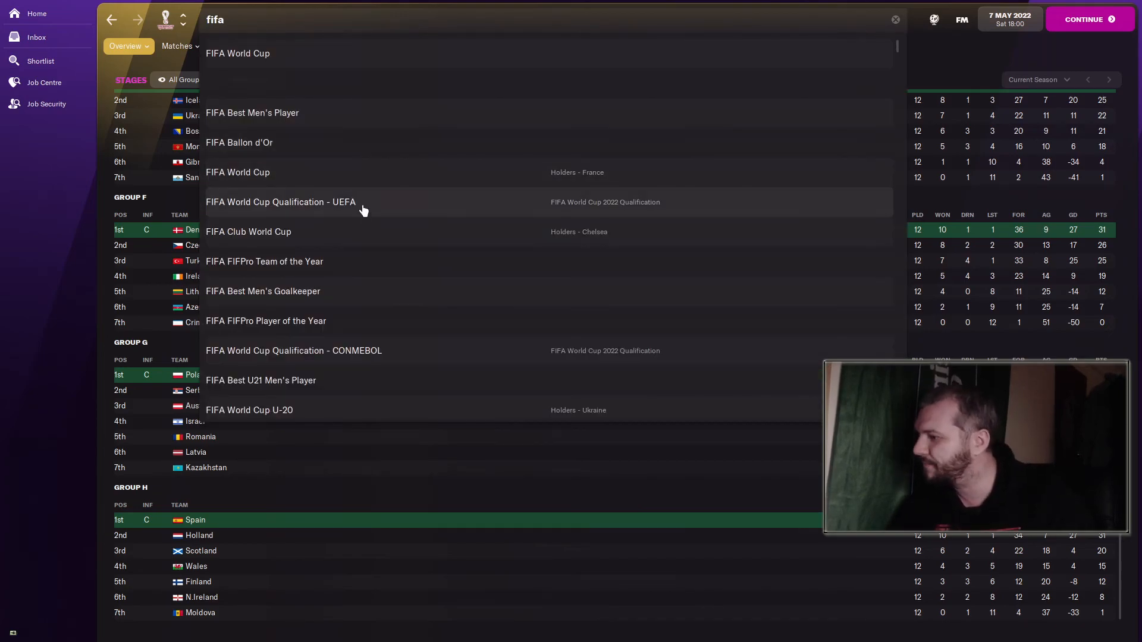
left_click(359, 349)
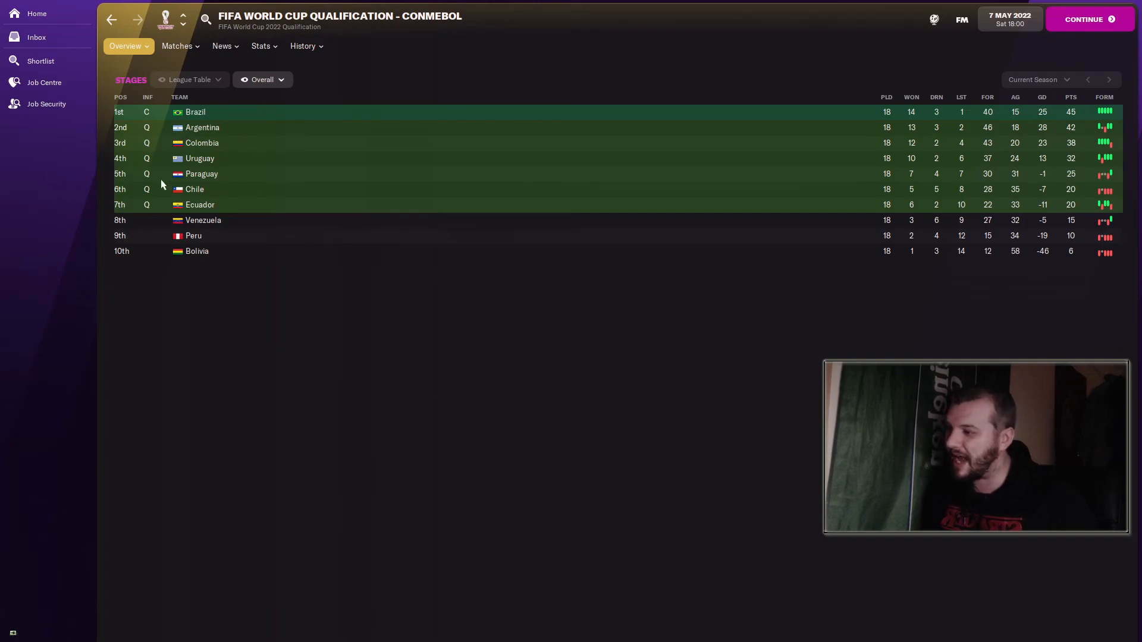
Step: View Paraguay's fixture schedule from the qualification table and follow its June match against Brazil to the World Cup Group A stage
left_click(203, 174)
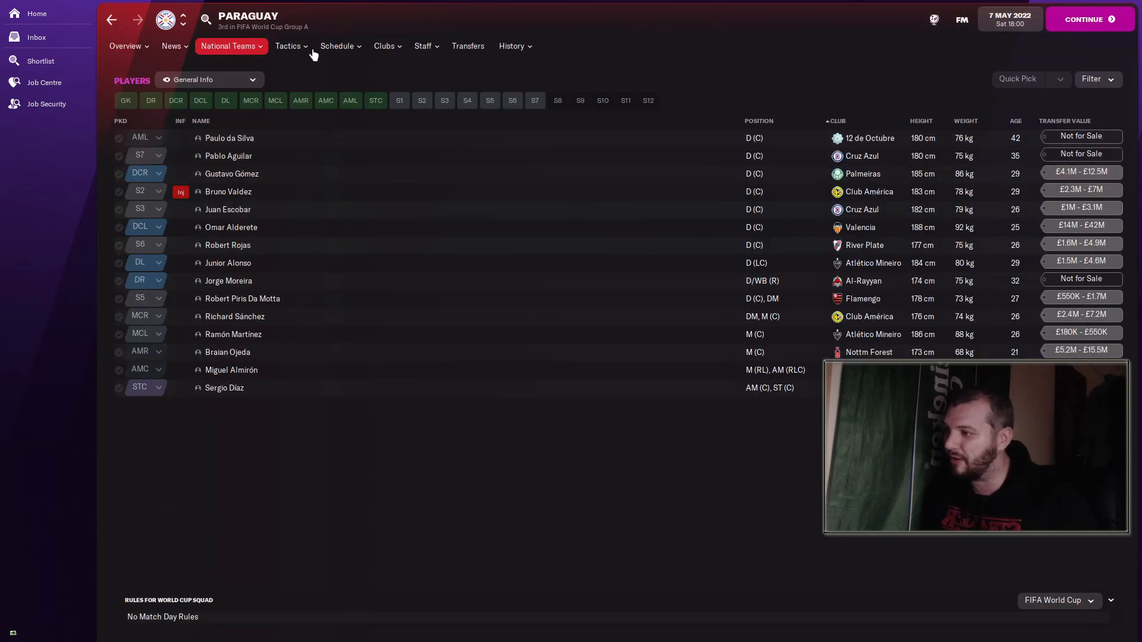
left_click(330, 51)
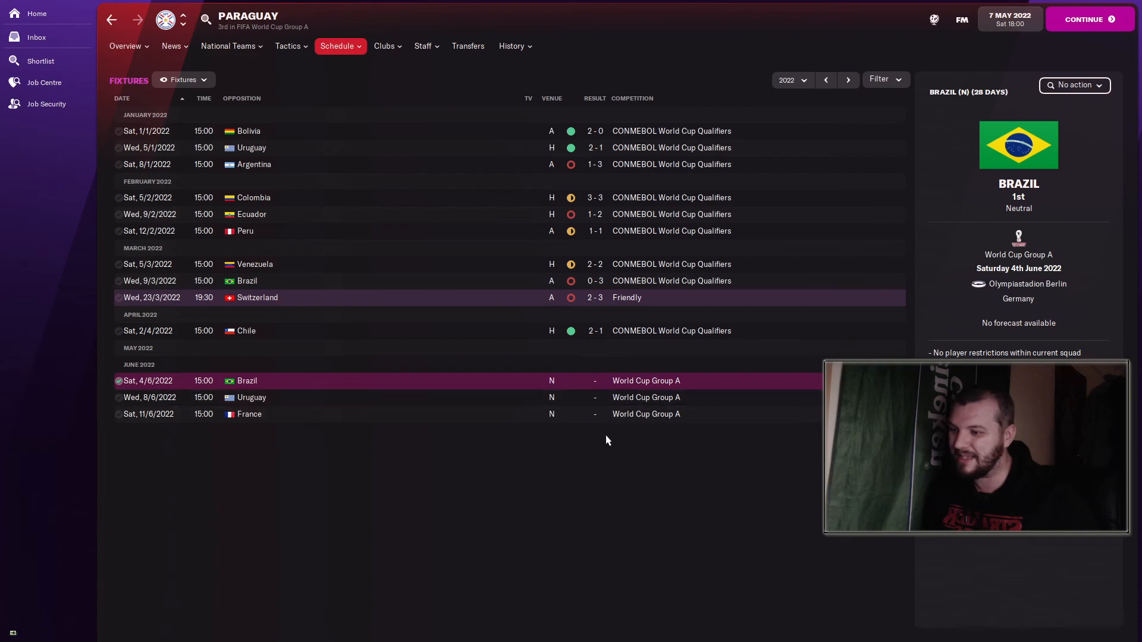
left_click(647, 387)
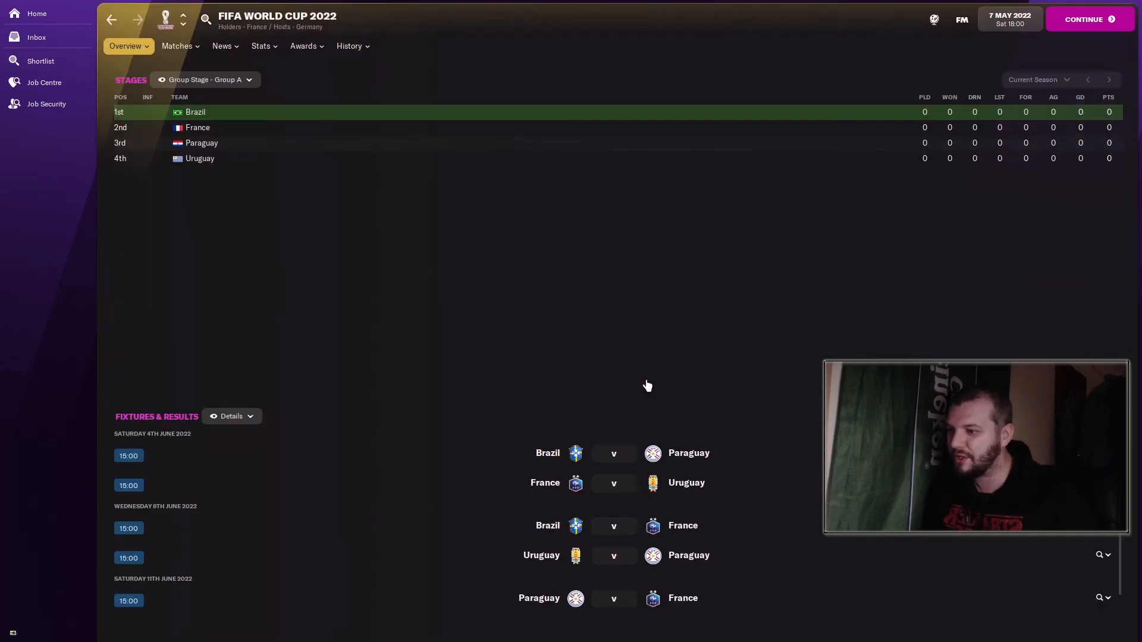
Step: Show all groups of the FIFA World Cup 2022 group stage together
left_click(220, 79)
mouse_move(221, 101)
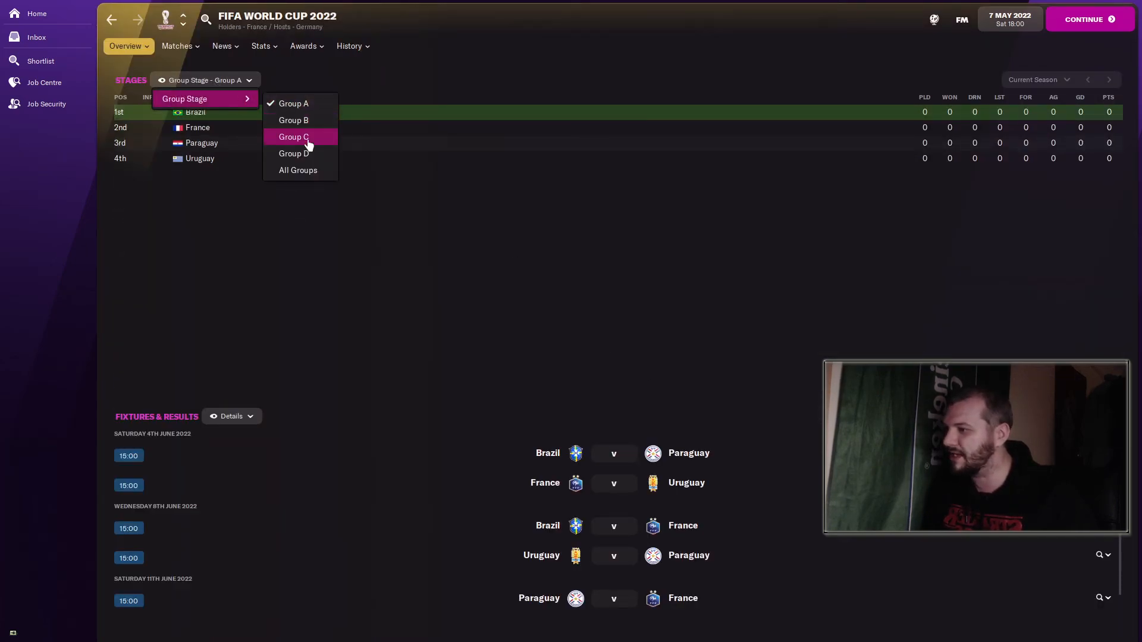
left_click(314, 178)
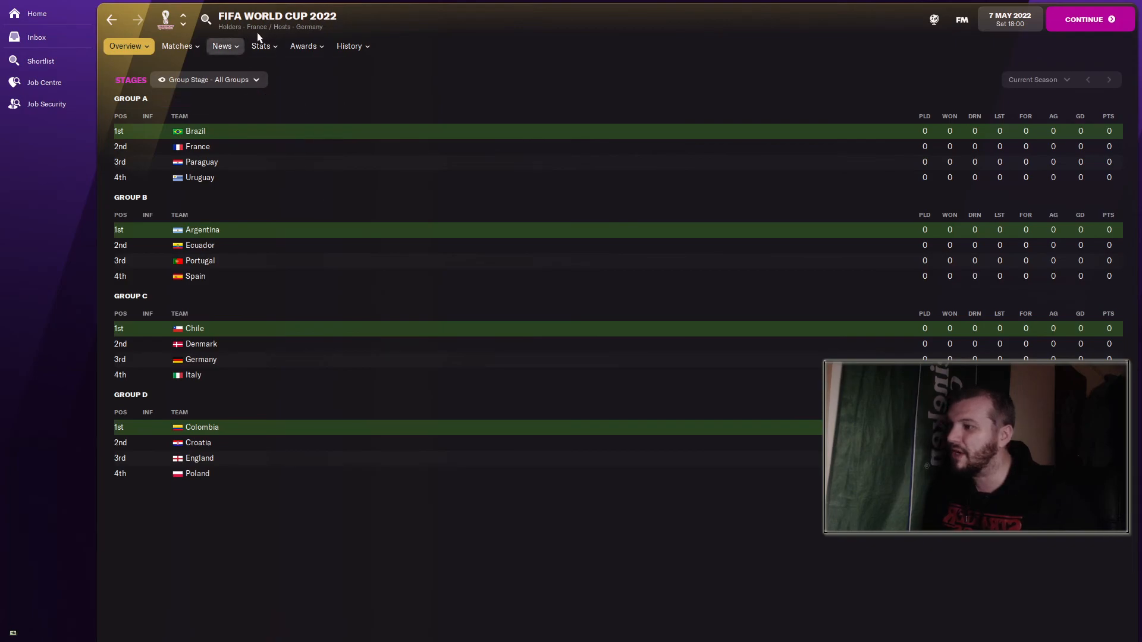